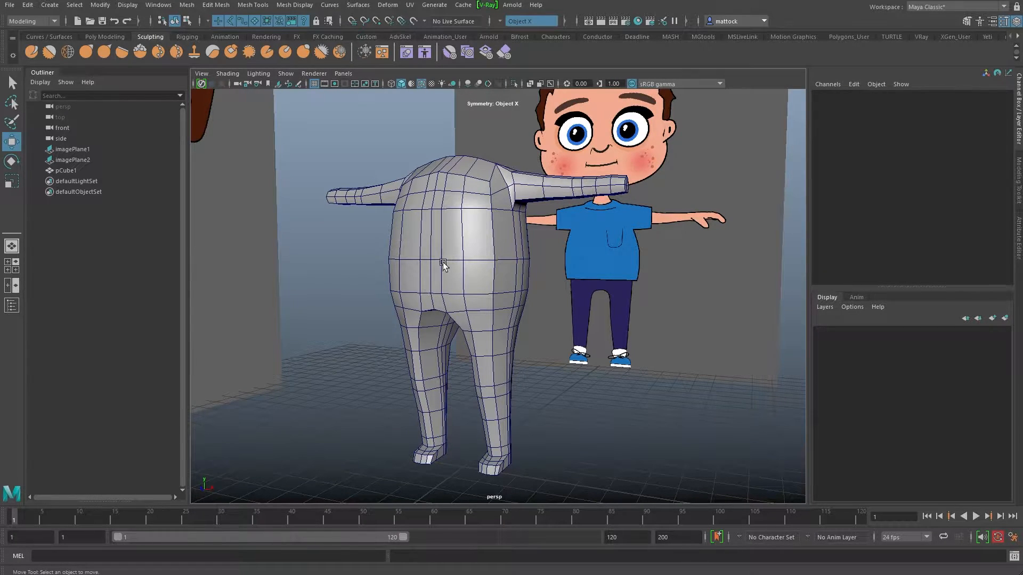
Select the body mesh and delete the construction history of everything in the scene.
left_click_drag(460, 268, 457, 322, "alt")
scroll(480, 283, "down", 3)
left_click_drag(398, 307, 476, 357)
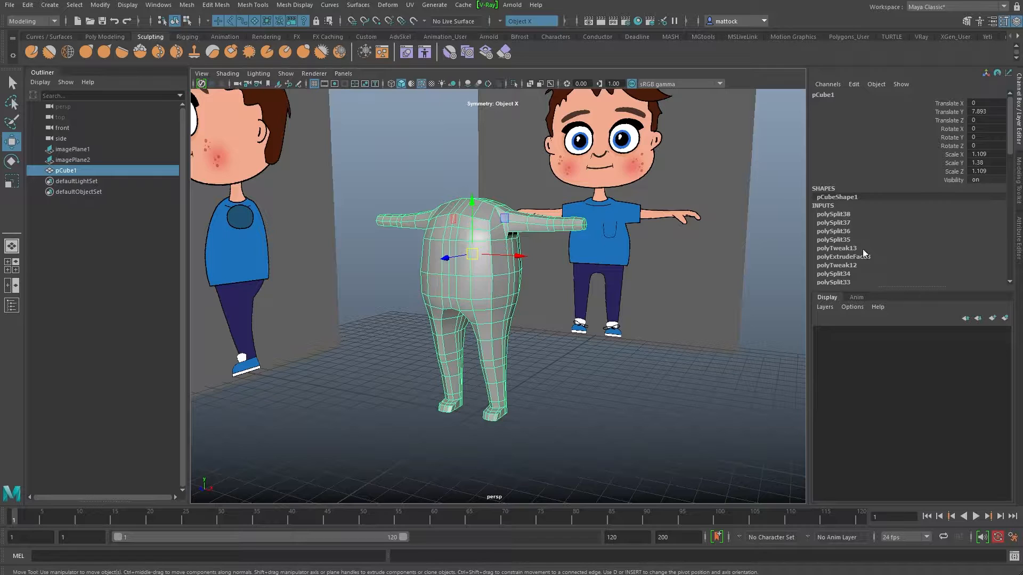
left_click_drag(1014, 126, 1014, 246)
scroll(1014, 246, "up", 10)
scroll(483, 244, "up", 3)
scroll(483, 244, "up", 1)
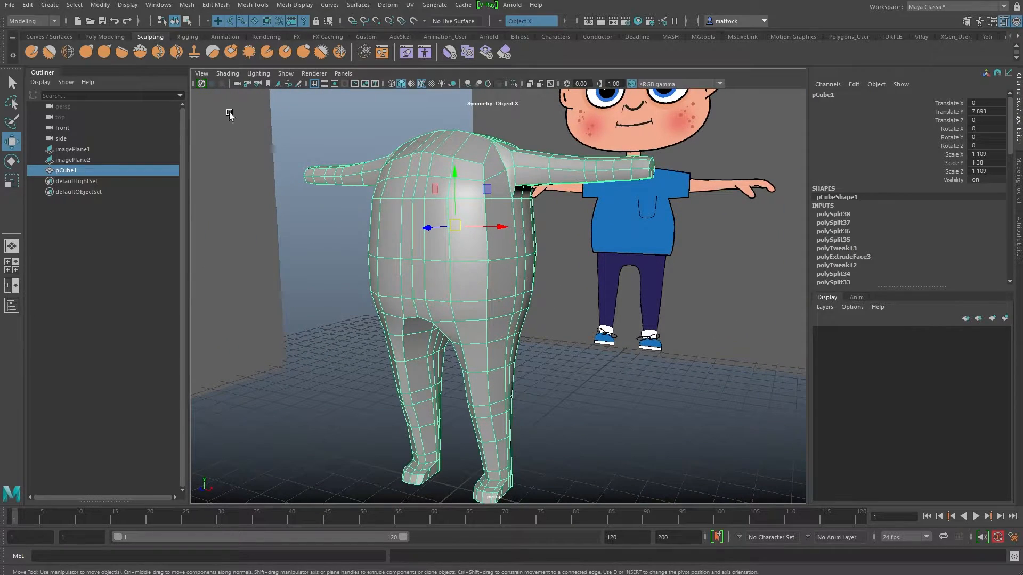
left_click(30, 8)
mouse_move(79, 141)
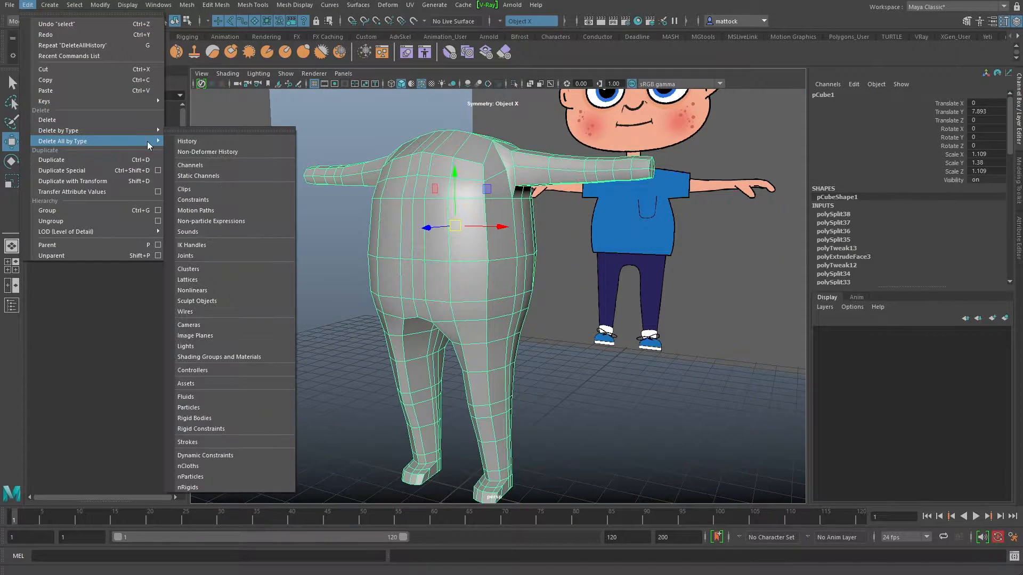
left_click(216, 141)
left_click(550, 272)
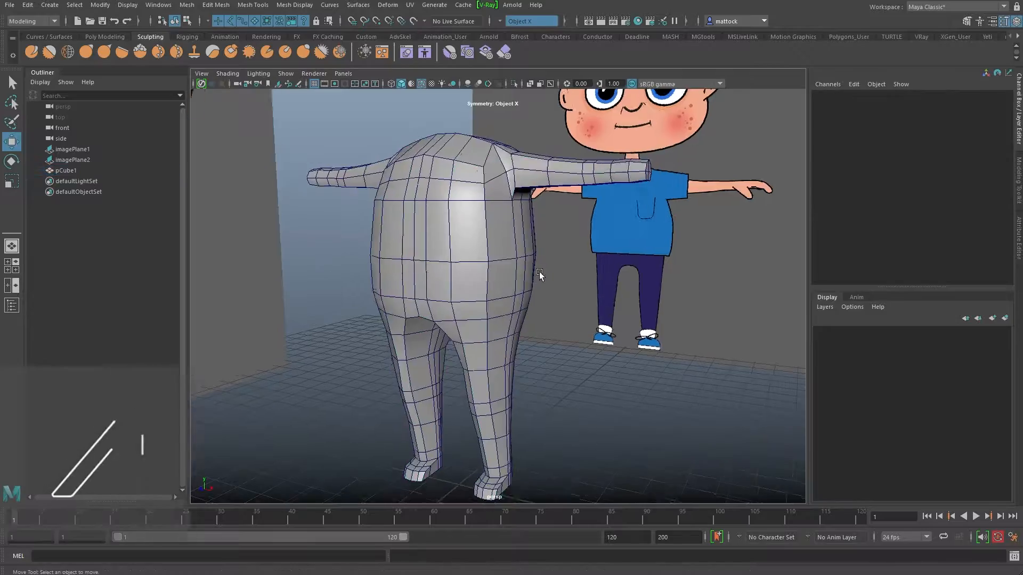
Select the vertical edge run down the outer side of the leg and reposition it with the Slide Edge tool.
scroll(466, 253, "down", 3)
mouse_move(465, 252)
left_mouse_down("alt")
mouse_move(449, 248)
mouse_move(453, 228)
mouse_move(360, 243)
mouse_move(384, 253)
mouse_move(329, 218)
mouse_move(486, 304)
mouse_move(440, 279)
mouse_move(507, 266)
mouse_move(465, 229)
left_mouse_up("alt")
scroll(453, 229, "up", 4)
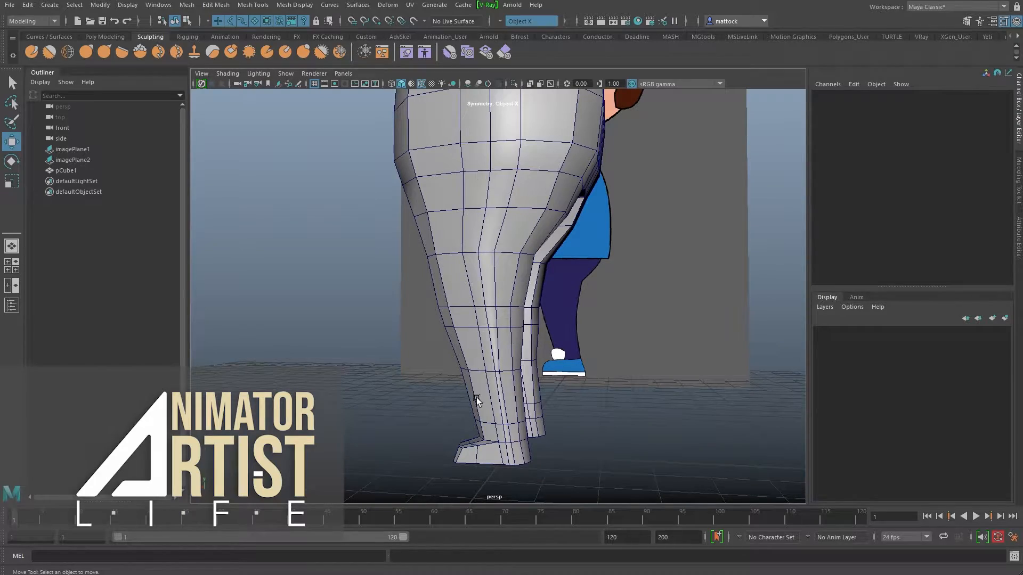
left_click_drag(470, 352, 489, 220, "alt")
right_click_drag(489, 205, 478, 190)
left_click(486, 265)
left_click(492, 319, "shift")
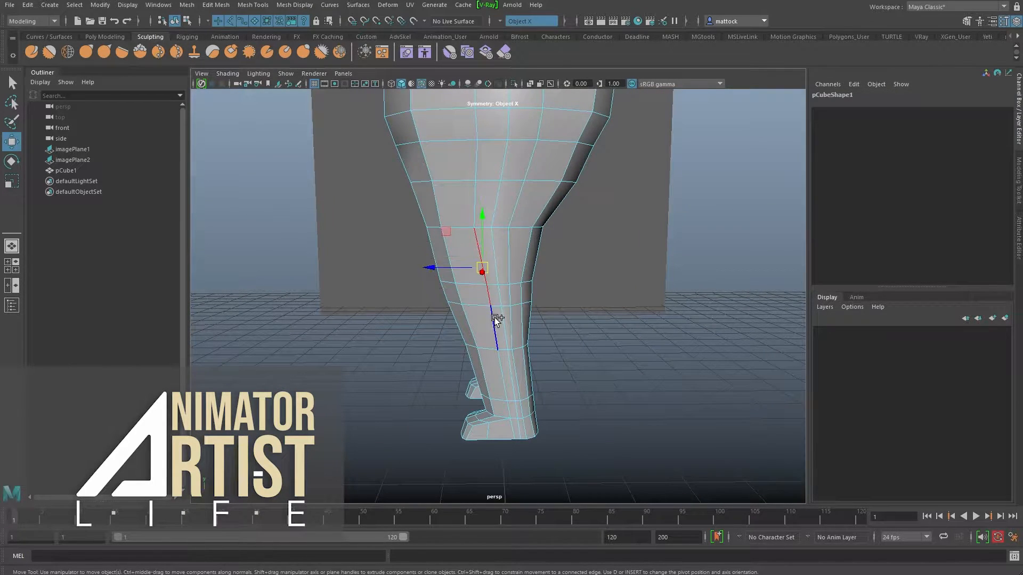
left_click_drag(519, 395, 461, 264, "alt")
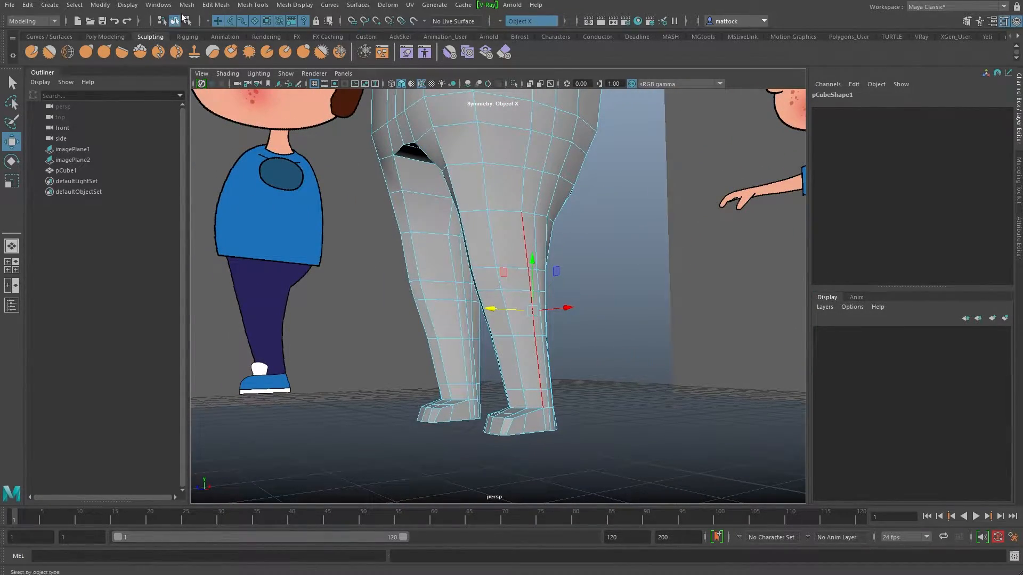
left_click(218, 6)
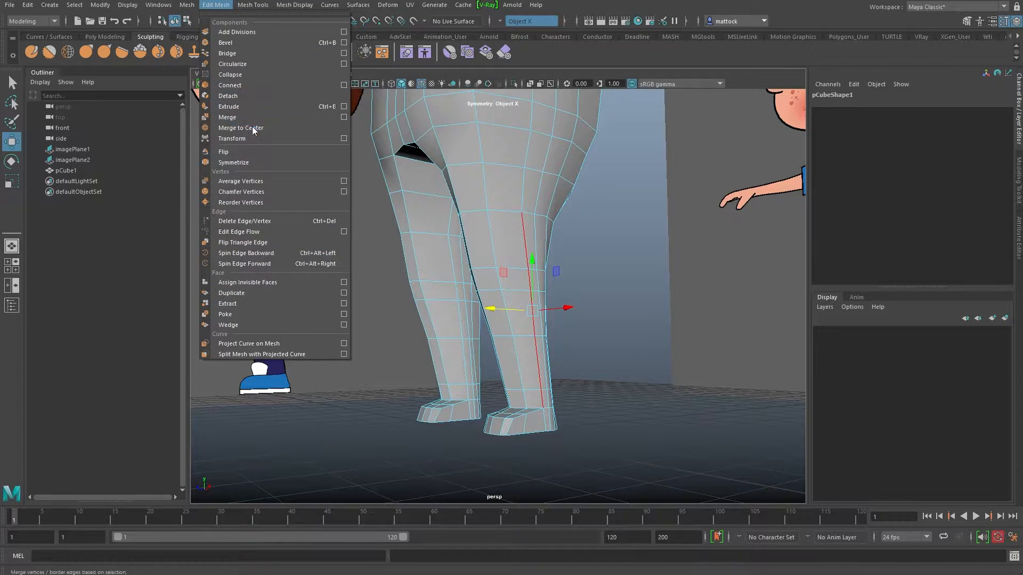
mouse_move(253, 7)
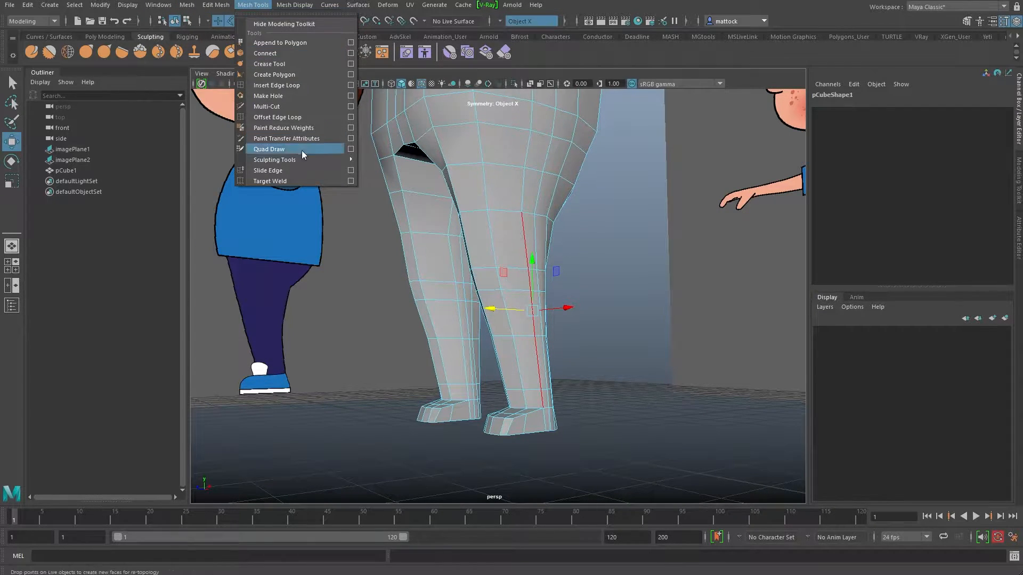
left_click(275, 172)
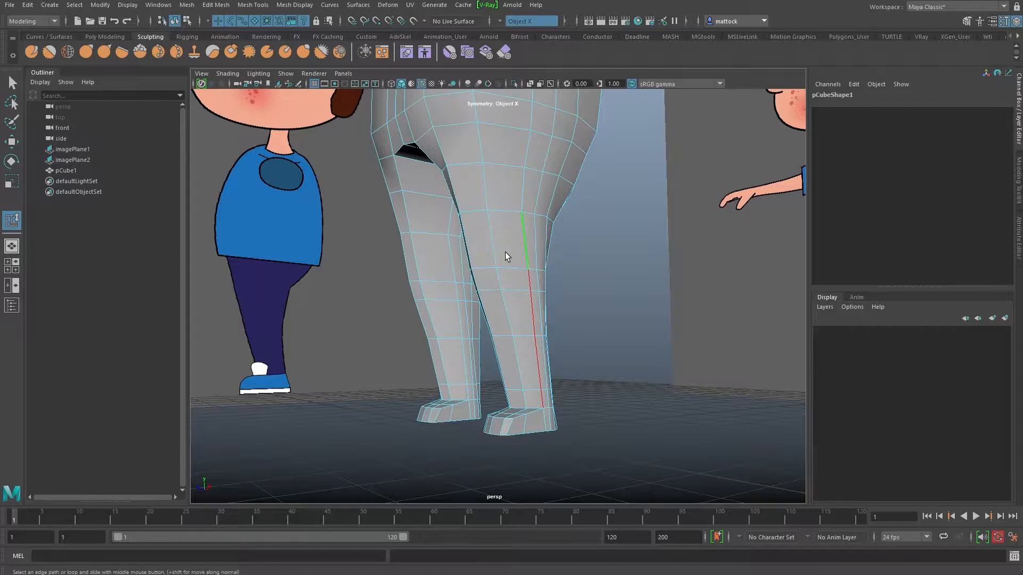
scroll(510, 256, "up", 3)
middle_click_drag(591, 248, 566, 260)
Slide the vertical edge run down the front of the leg, viewed from below.
left_click_drag(566, 260, 611, 288, "alt")
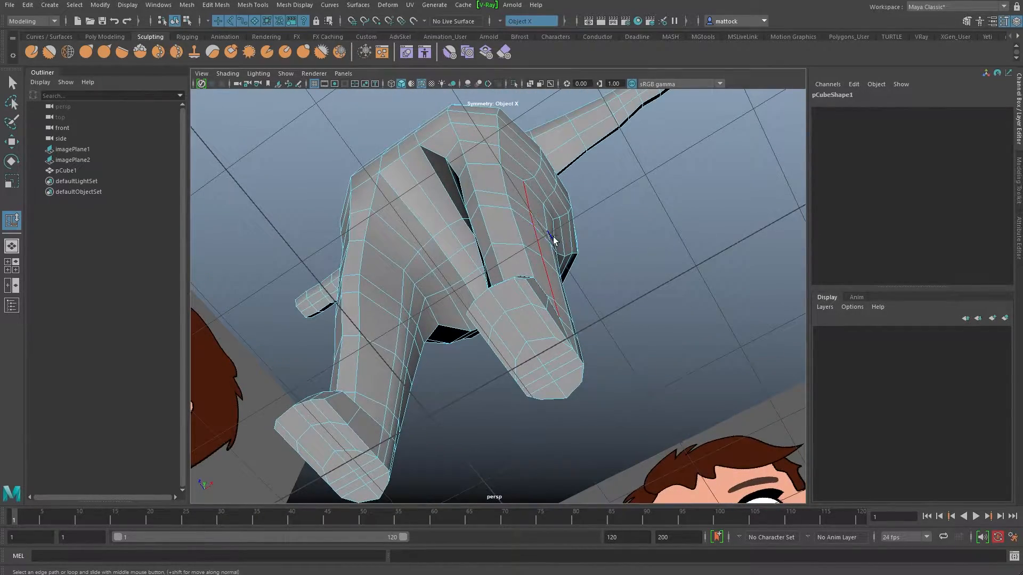
left_click_drag(552, 239, 559, 235, "alt")
left_click_drag(485, 211, 495, 254, "alt")
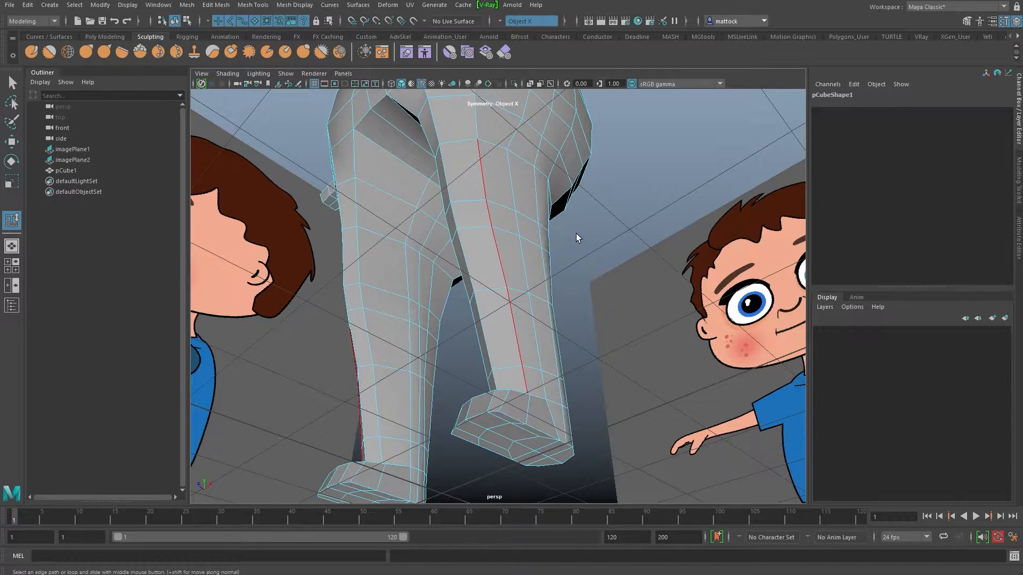
left_click_drag(571, 211, 598, 226, "alt")
mouse_move(610, 222)
middle_mouse_down()
mouse_move(583, 229)
mouse_move(613, 231)
mouse_move(579, 231)
mouse_move(603, 233)
mouse_move(593, 230)
middle_mouse_up()
Fine-tune the position of the front leg edge run with further small slides.
right_click_drag(525, 223, 538, 197, "alt")
middle_click_drag(539, 197, 525, 290, "alt")
right_click_drag(393, 247, 468, 274, "alt")
left_click_drag(469, 274, 503, 218, "alt")
right_click_drag(404, 247, 506, 234, "alt")
mouse_move(699, 187)
middle_mouse_down()
mouse_move(727, 187)
mouse_move(707, 189)
mouse_move(696, 171)
mouse_move(713, 171)
mouse_move(702, 173)
middle_mouse_up()
middle_click_drag(642, 197, 629, 168)
left_click_drag(629, 168, 446, 296, "alt")
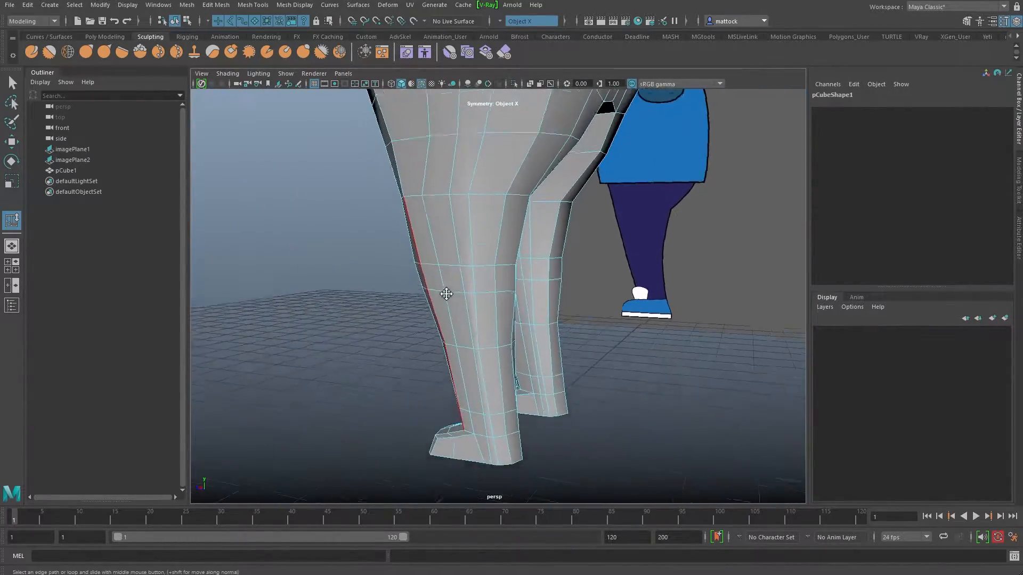
Slide the vertical edge run along the outer rear side of the leg to space it from its neighbours.
double_click(489, 402, "shift")
right_click_drag(390, 306, 419, 302, "alt")
left_click_drag(418, 303, 432, 285, "alt")
middle_click_drag(322, 276, 343, 274)
left_click_drag(333, 282, 459, 311, "alt")
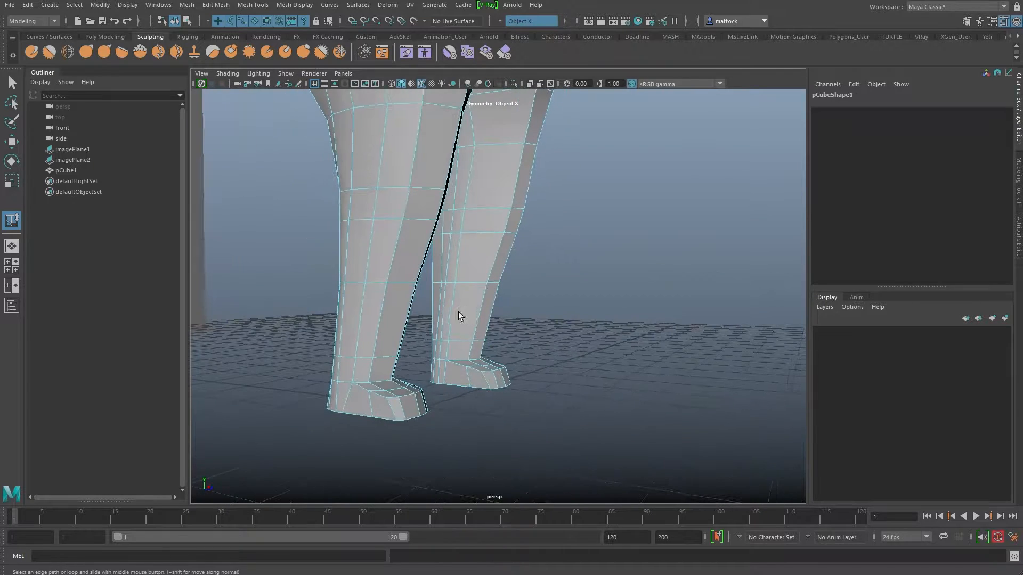
Slide the vertical edge runs on the inner side of the leg, between the upper thigh and the ankle.
left_click(447, 344)
middle_click_drag(584, 287, 590, 286)
left_click_drag(515, 277, 491, 251, "alt")
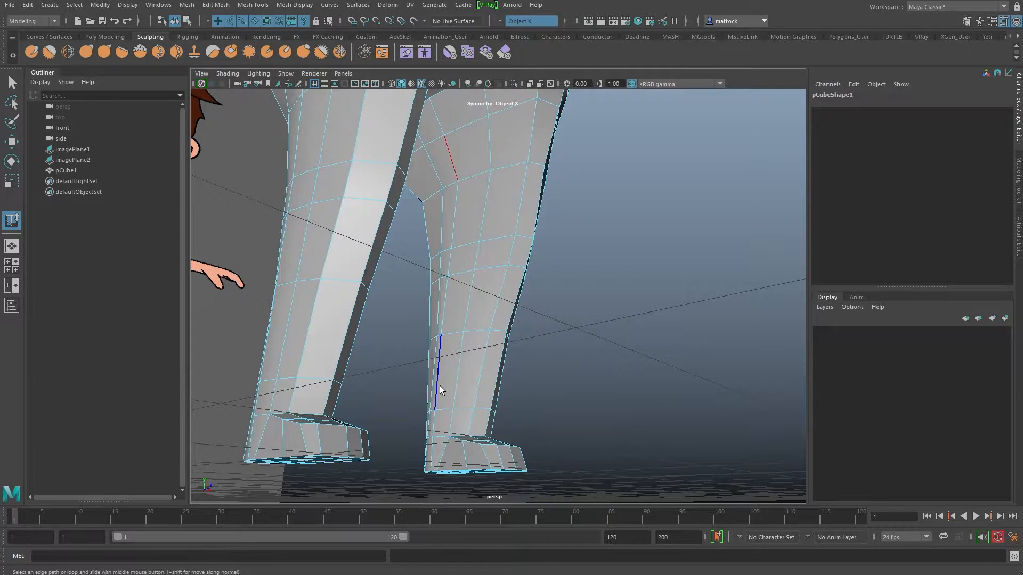
double_click(433, 414, "shift")
left_click_drag(473, 347, 495, 359, "alt")
middle_click_drag(596, 309, 610, 310)
left_click_drag(619, 315, 500, 260, "alt")
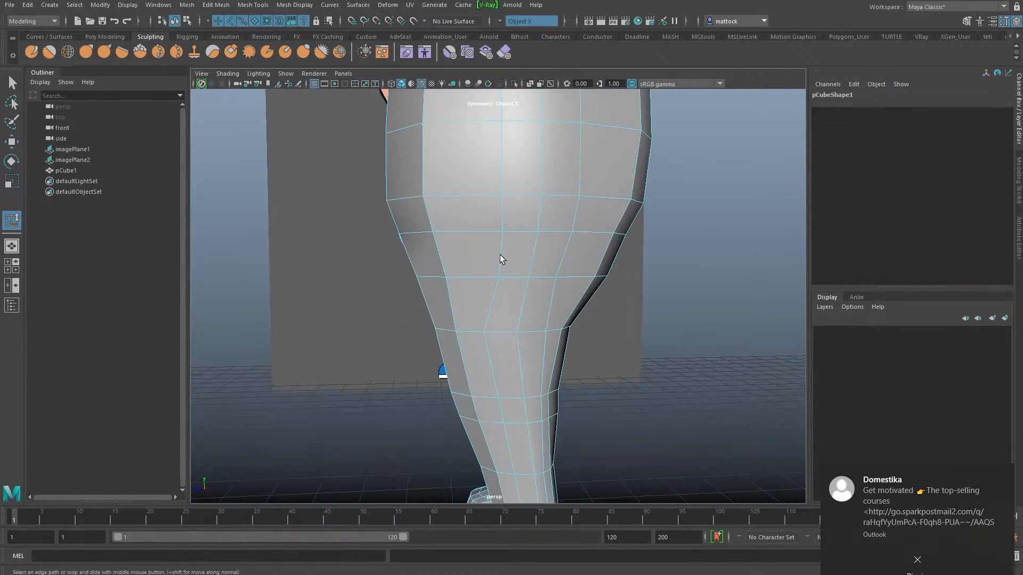
Slide the vertical edge runs down the front and inner front side of the legs.
right_click_drag(506, 242, 454, 210, "alt")
middle_click_drag(454, 210, 447, 273, "alt")
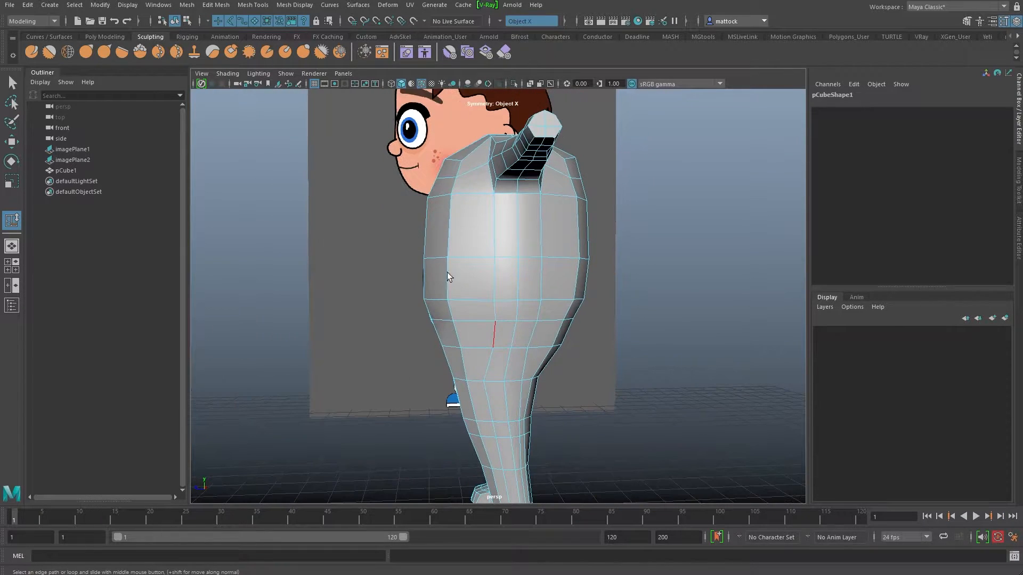
left_click(494, 274)
left_click_drag(483, 222, 492, 246, "alt")
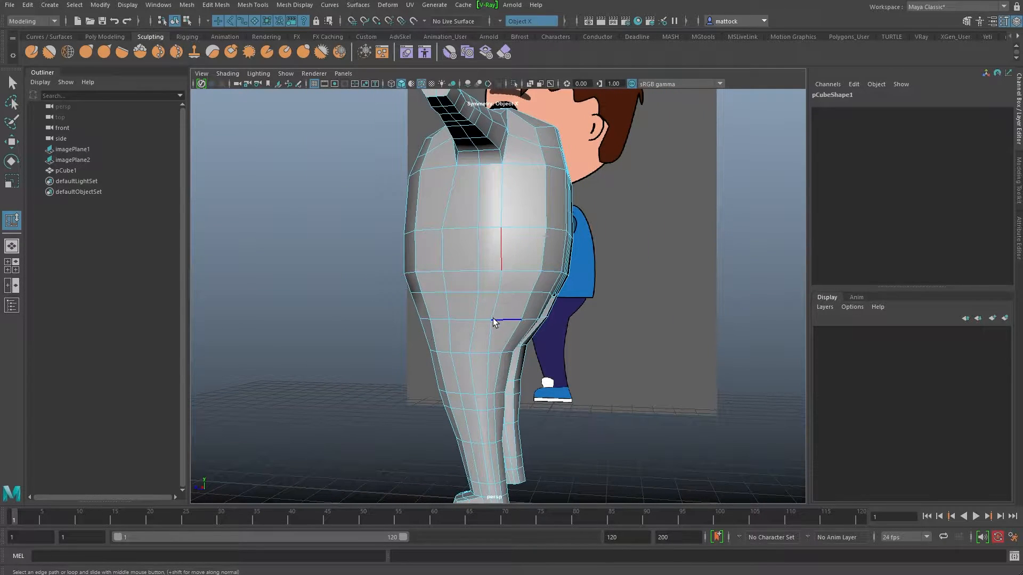
left_click_drag(512, 278, 467, 159, "alt")
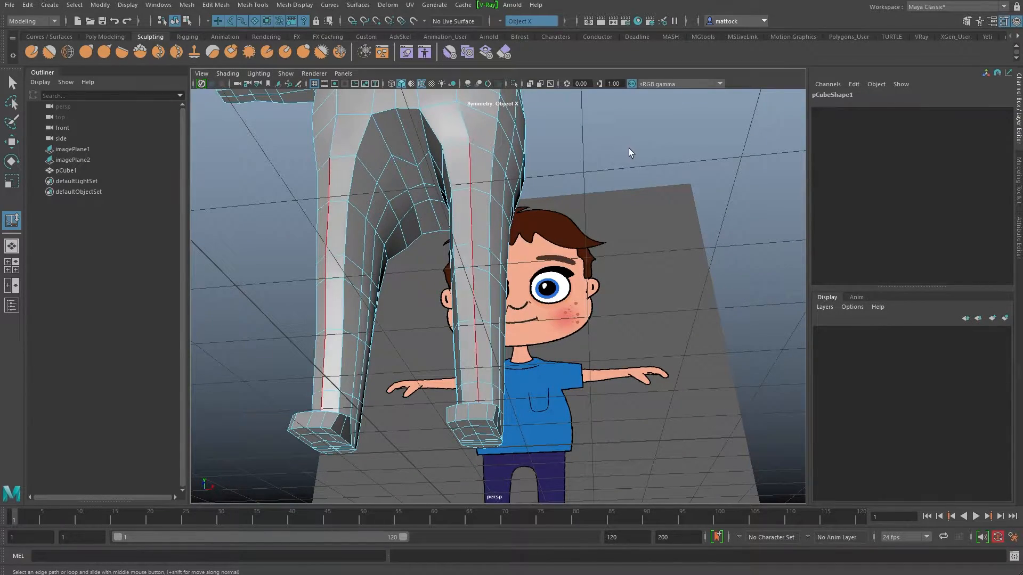
left_click_drag(625, 151, 580, 177, "alt")
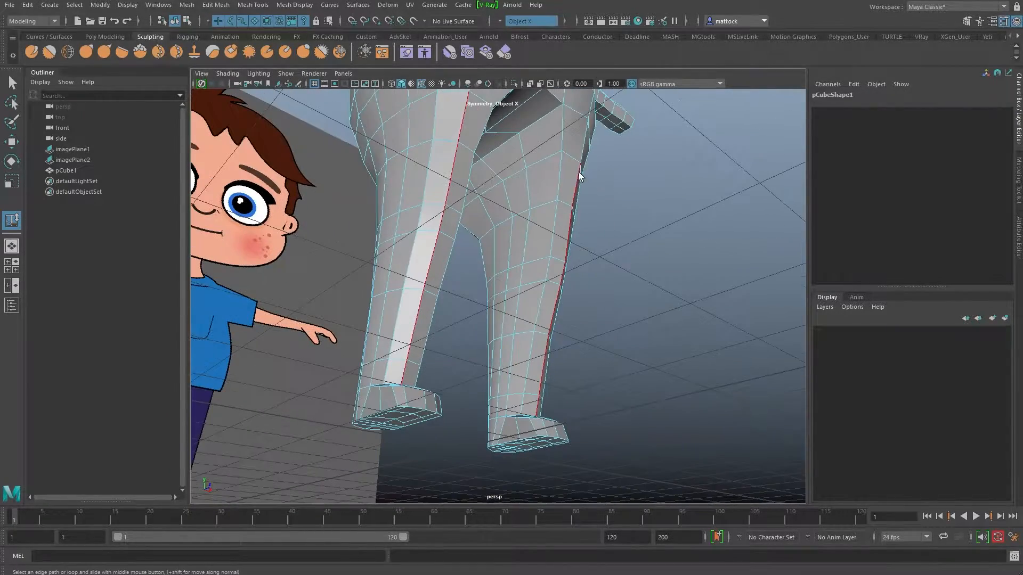
left_click(561, 160)
double_click(522, 396)
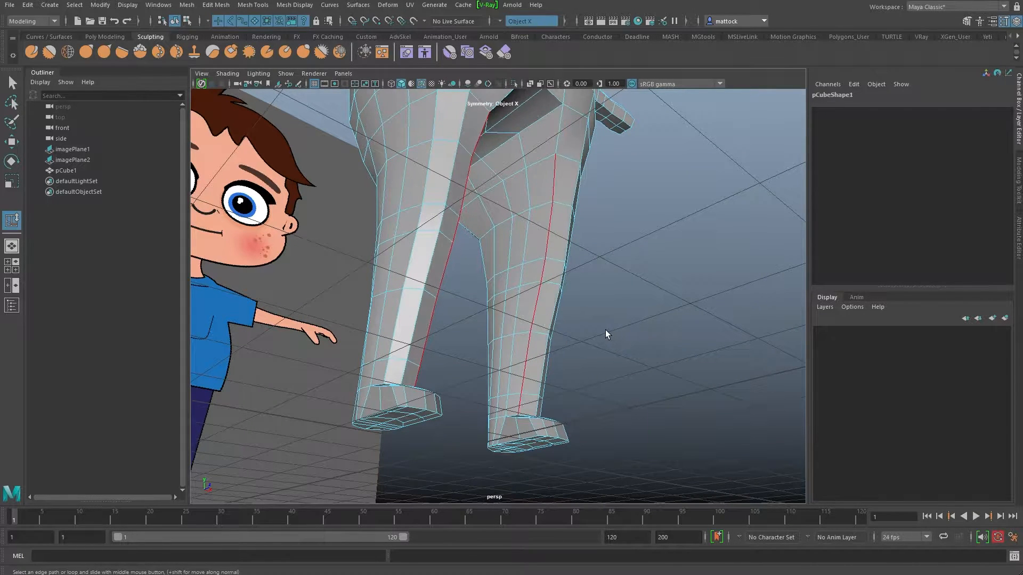
left_click_drag(606, 329, 384, 339, "alt")
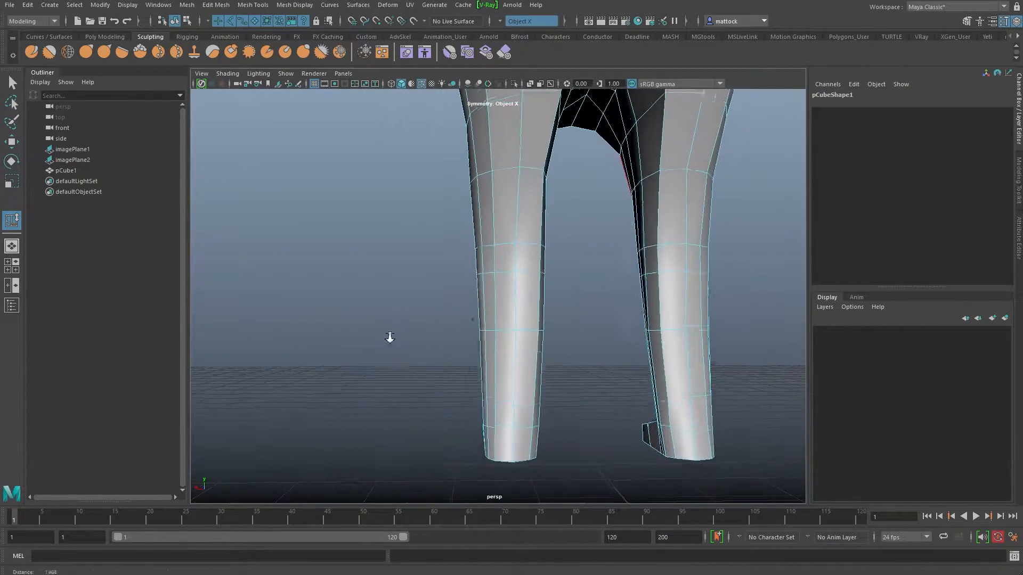
Slide two vertical edge runs at the back of the leg, from below the buttock to the heel.
scroll(384, 338, "up", 2)
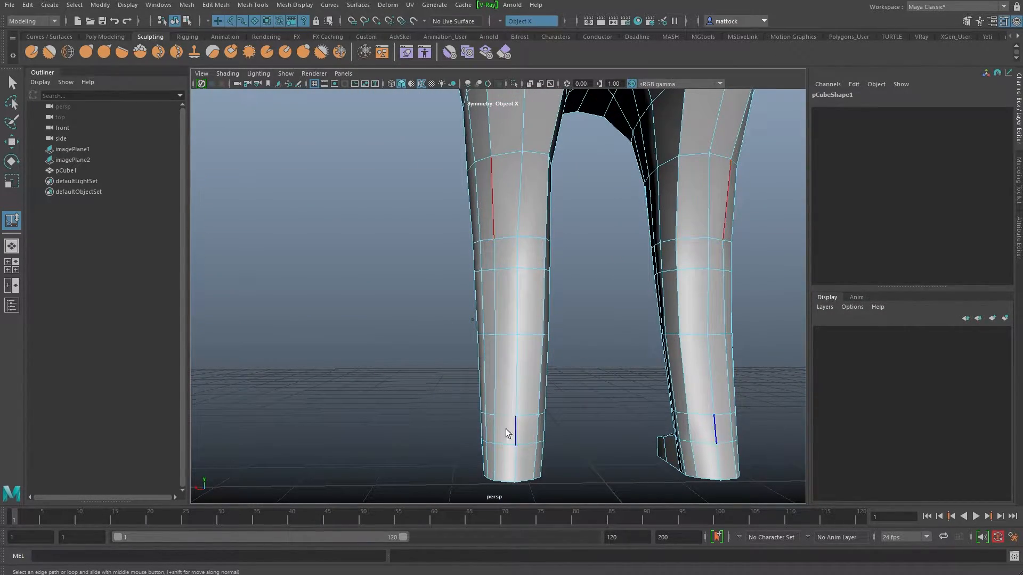
double_click(495, 449, "shift")
middle_click_drag(399, 381, 426, 377)
left_click_drag(426, 377, 414, 371, "alt")
left_click(550, 182)
double_click(539, 463)
middle_click_drag(396, 320, 382, 321)
mouse_move(473, 331)
left_mouse_down("alt")
mouse_move(439, 347)
mouse_move(461, 321)
left_mouse_up("alt")
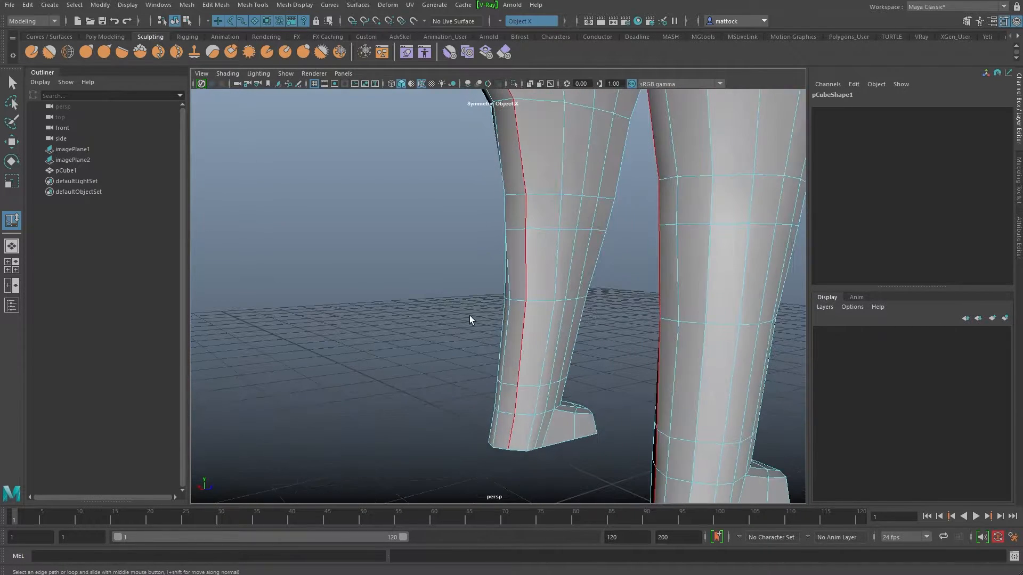
Slide the vertical edge run on the inner rear side of the leg and return to a full view of the body.
left_click(554, 148)
double_click(531, 429)
middle_click_drag(392, 293, 376, 290)
left_click_drag(376, 297, 288, 319, "alt")
middle_click_drag(288, 318, 369, 343, "alt")
right_click_drag(370, 343, 391, 317, "alt")
left_click_drag(390, 318, 438, 302, "alt")
middle_click_drag(437, 297, 407, 309, "alt")
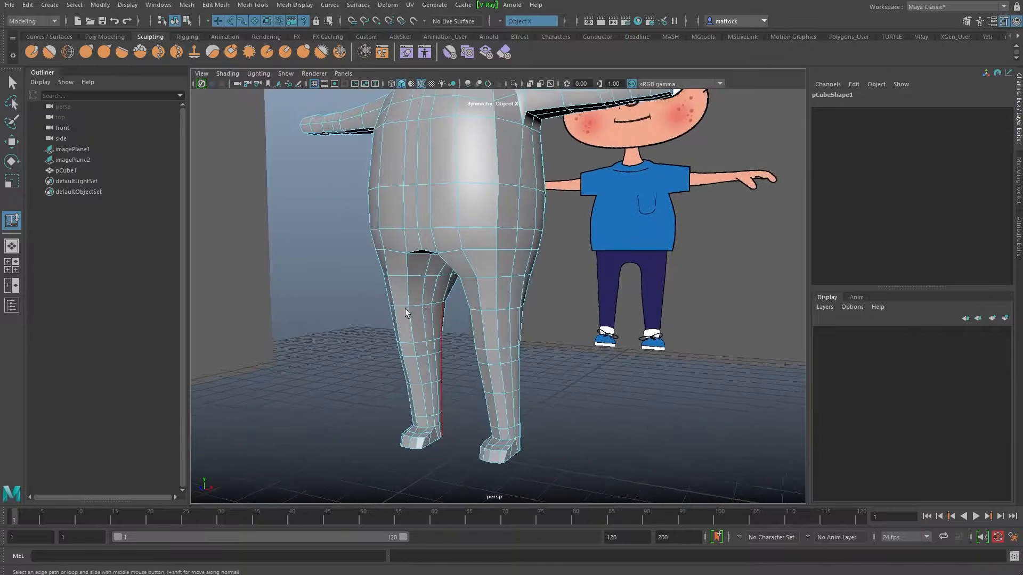
Preview the body mesh smoothed and examine the edge flow of the legs and torso from several sides.
key("3")
right_click_drag(468, 268, 521, 245, "alt")
left_click(435, 341)
left_click_drag(435, 341, 311, 271, "alt")
left_click_drag(445, 313, 366, 302, "alt")
left_click_drag(438, 343, 604, 295, "alt")
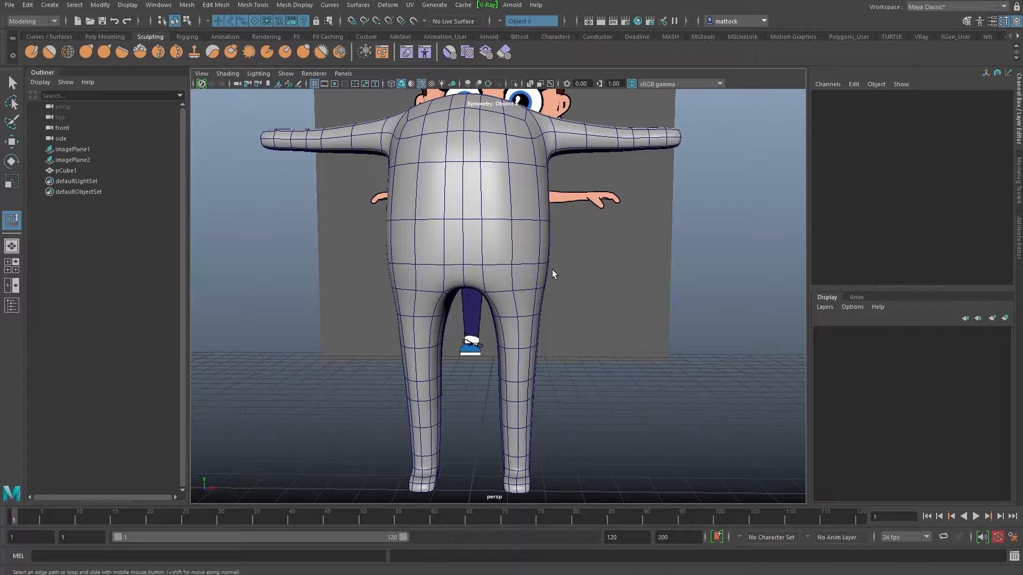
Put the body mesh into vertex editing and select the vertices at the ends of the arms for moving.
left_click(508, 294)
left_click_drag(552, 285, 528, 315, "alt")
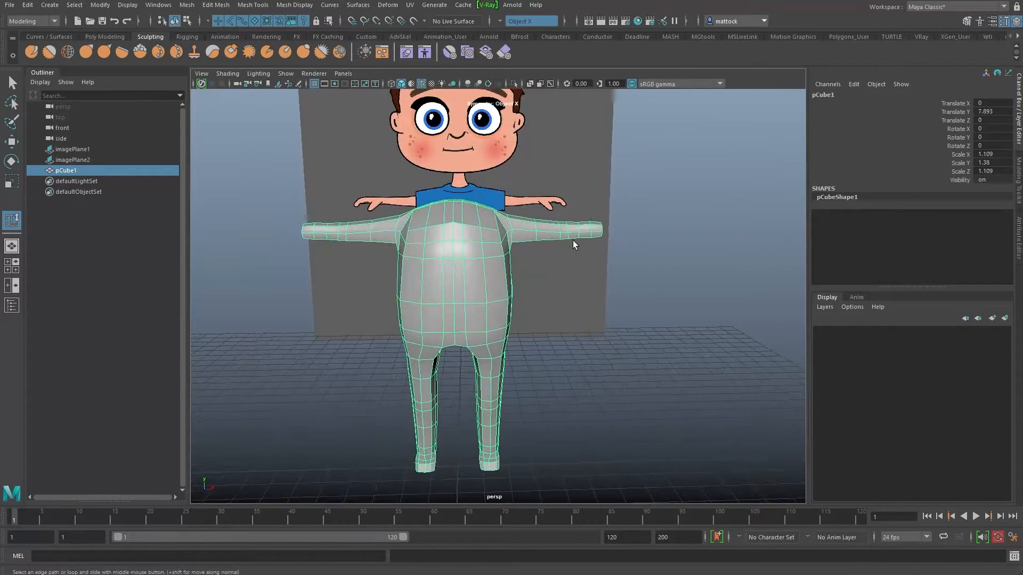
left_click_drag(516, 267, 509, 330, "alt")
right_click(562, 286)
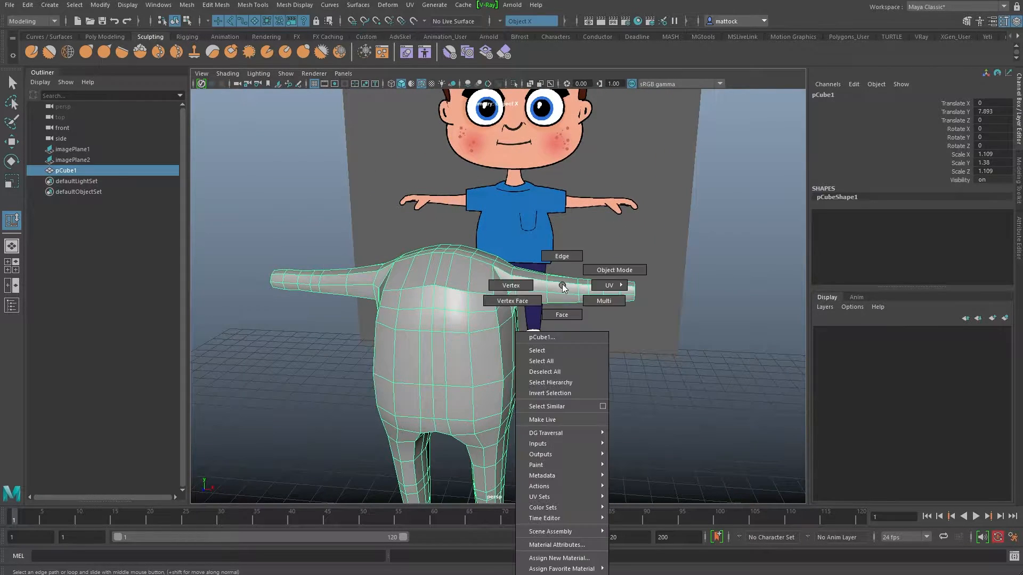
right_click_drag(563, 285, 511, 286)
left_click_drag(641, 286, 622, 260, "alt")
left_click_drag(628, 314, 696, 201, "alt")
key("w")
left_click_drag(617, 258, 581, 229, "alt")
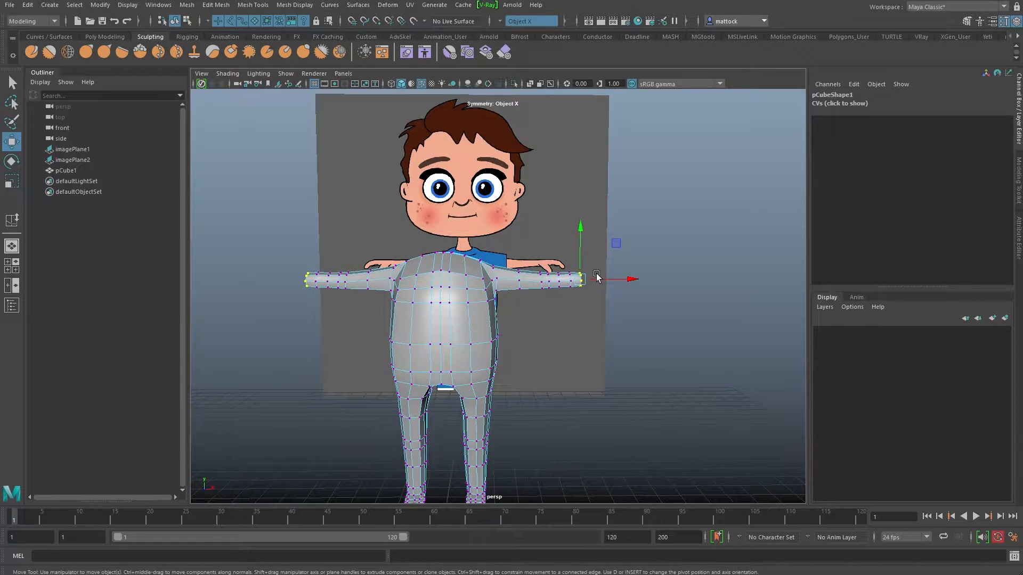
Try to move the arm-end vertices with object X symmetry active, and undo the move.
left_click_drag(583, 283, 574, 281)
left_click_drag(621, 207, 614, 227)
key("ctrl+z")
right_click_drag(407, 278, 483, 292, "alt")
left_click_drag(484, 291, 562, 285, "alt")
right_click_drag(562, 286, 463, 298, "alt")
middle_click_drag(462, 298, 489, 271, "alt")
left_click_drag(488, 272, 475, 256, "alt")
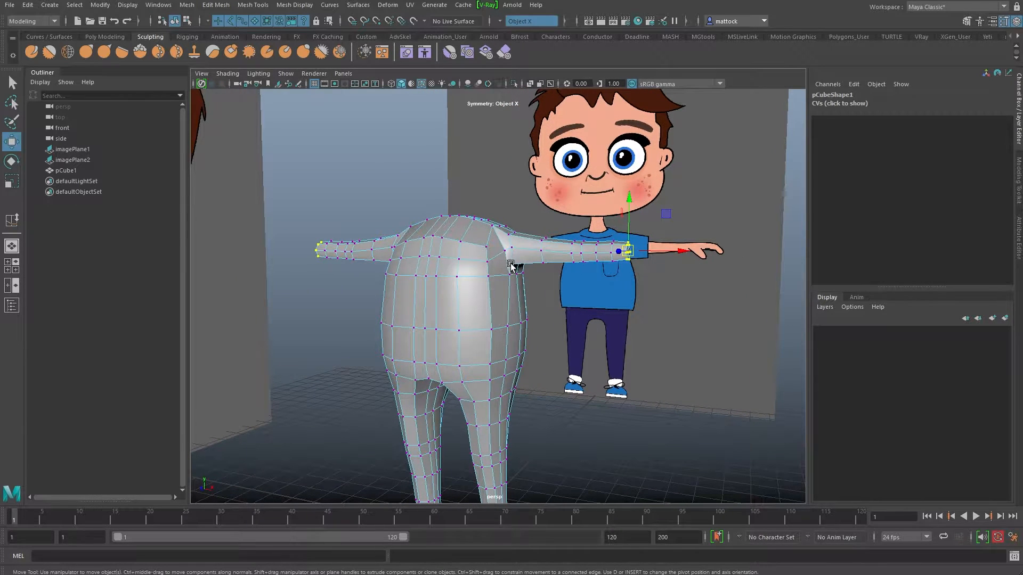
Select vertices at the end of the arm and try framing them in the view with symmetry active.
left_click_drag(499, 296, 474, 293, "alt")
left_click(530, 219)
left_click_drag(557, 287, 542, 293, "alt")
right_click_drag(542, 292, 565, 308, "alt")
left_click_drag(565, 308, 642, 285, "alt")
middle_click_drag(642, 285, 535, 272, "alt")
left_click_drag(536, 272, 578, 328, "alt")
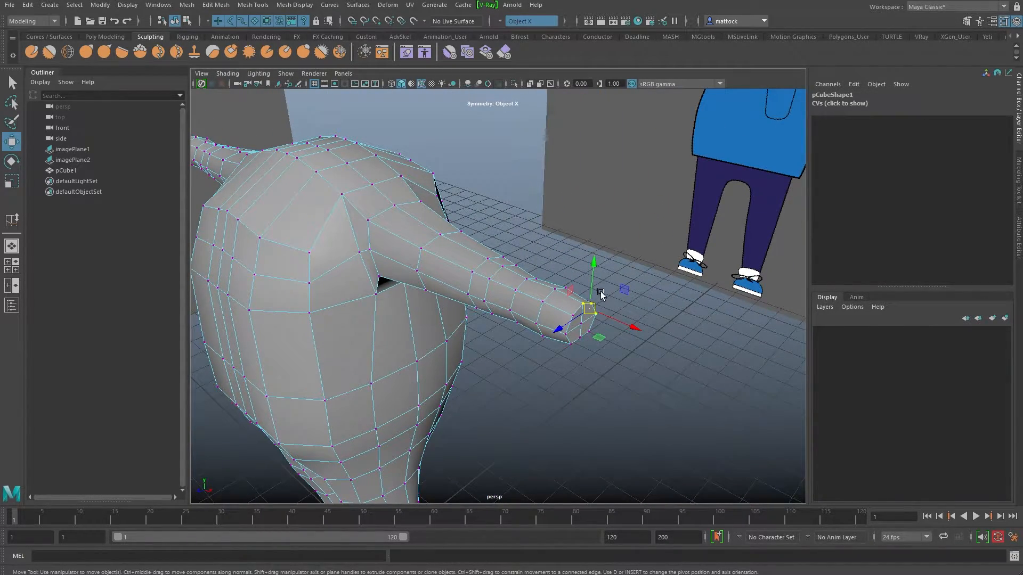
key("f")
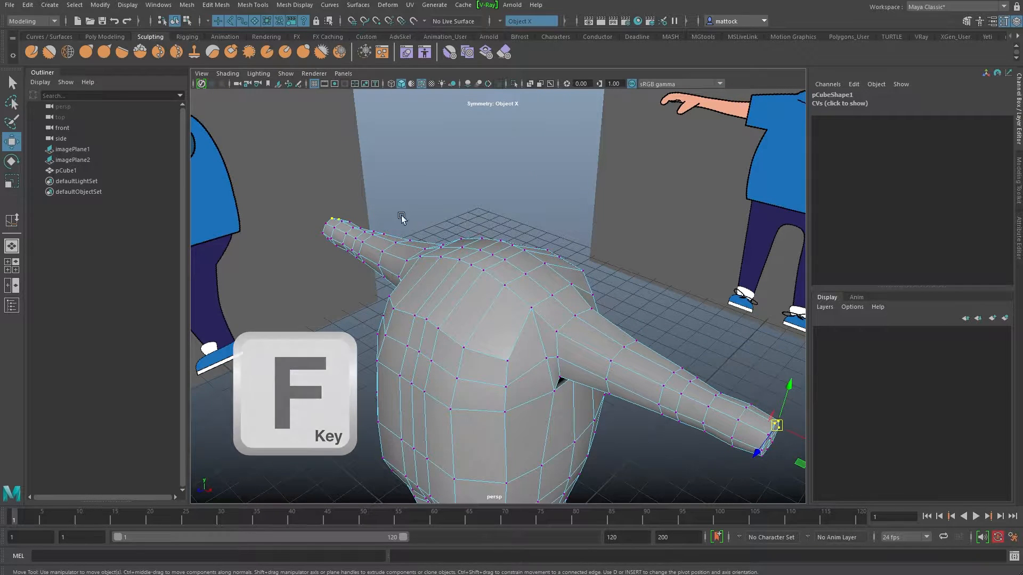
scroll(472, 282, "down", 5)
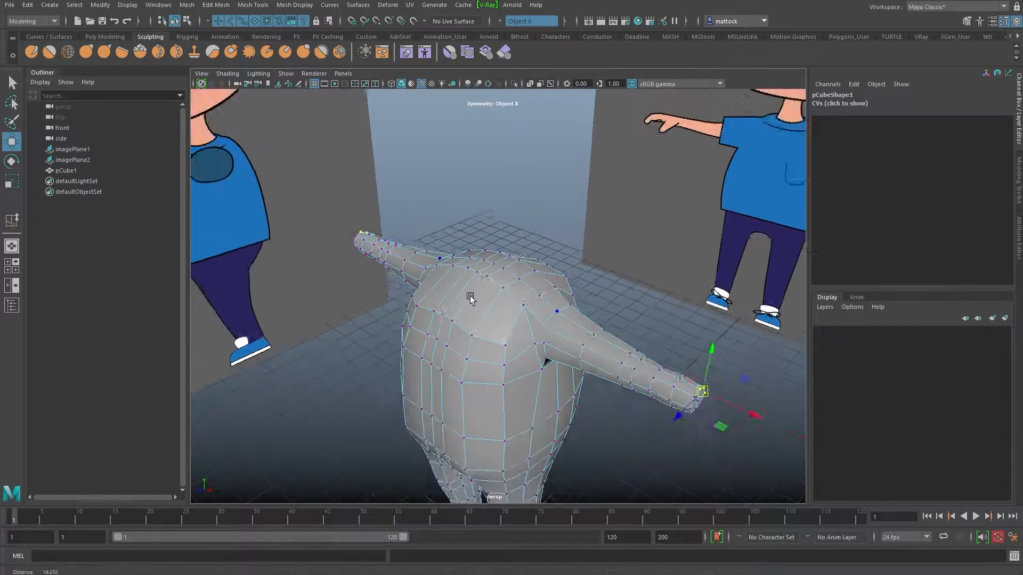
Turn symmetry off, then select the vertices at the end of one arm and frame them.
left_click(514, 154)
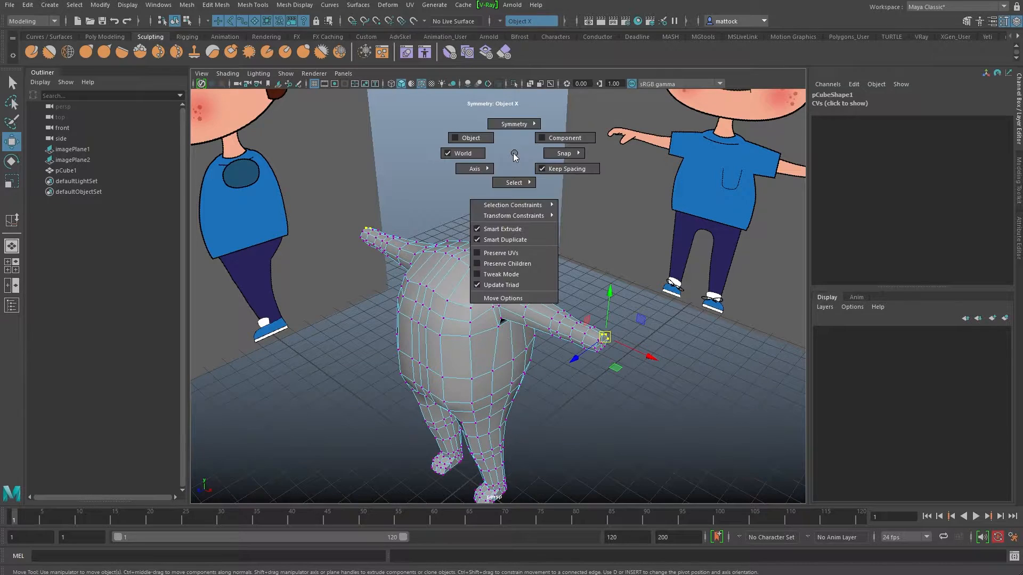
left_click(513, 111)
left_click(612, 330)
left_click_drag(618, 324, 594, 302)
key("f")
Examine the underarm topology, selecting and framing the vertex beneath the arm.
right_click_drag(594, 303, 445, 304, "alt")
middle_click_drag(446, 304, 613, 262, "alt")
middle_click_drag(509, 306, 664, 192, "alt")
left_click_drag(665, 192, 522, 241, "alt")
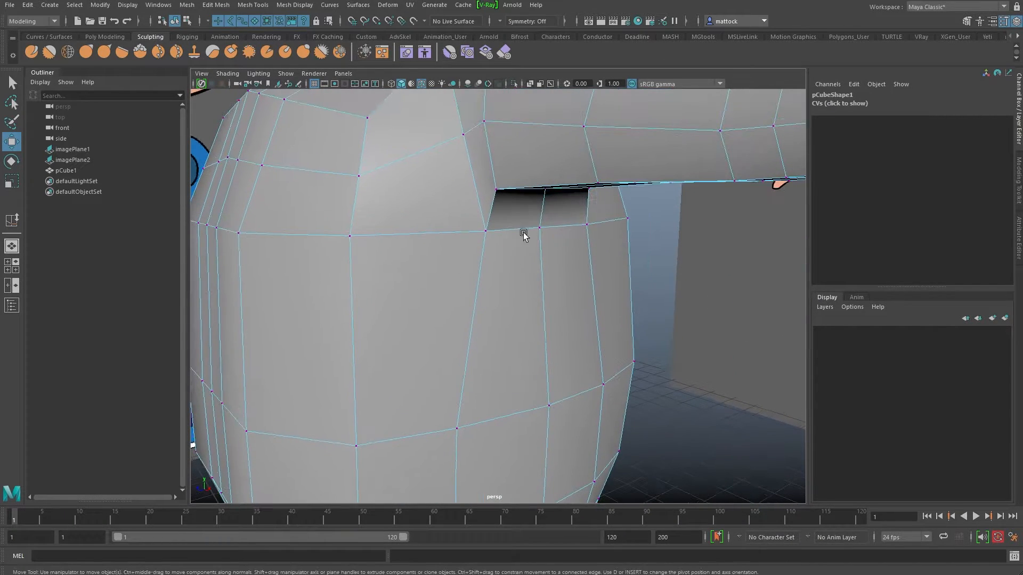
left_click(485, 231)
key("f")
left_click_drag(551, 328, 648, 268, "alt")
right_click_drag(648, 268, 424, 272, "alt")
middle_click_drag(424, 272, 395, 230, "alt")
left_click_drag(396, 229, 501, 264, "alt")
Turn on object X symmetry, clear the selection and select the vertices at the ends of both arms.
right_click_drag(776, 208, 782, 178)
left_click(766, 256)
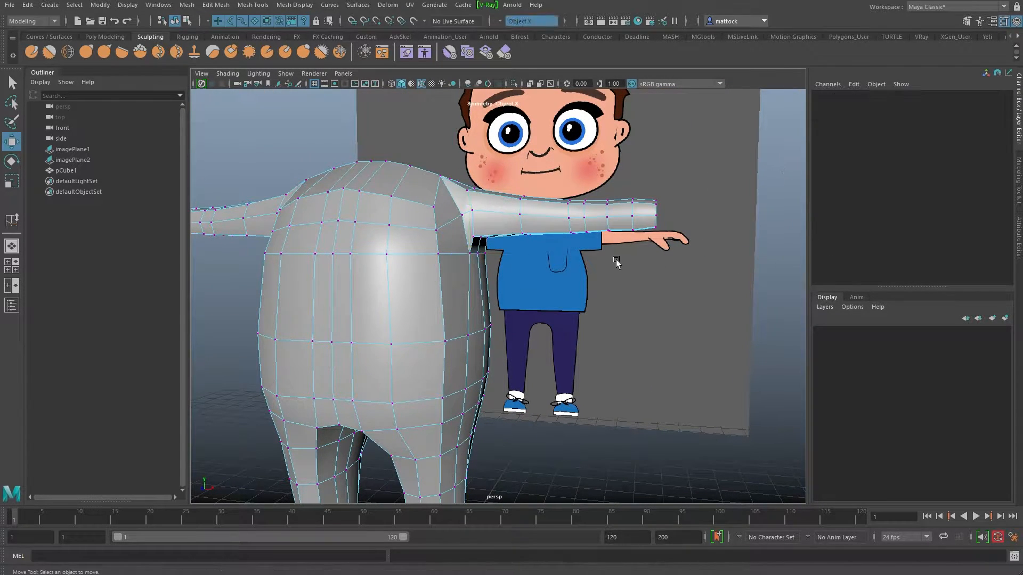
middle_click_drag(521, 259, 472, 308, "alt")
left_click_drag(472, 308, 424, 320, "alt")
left_click_drag(577, 257, 622, 308)
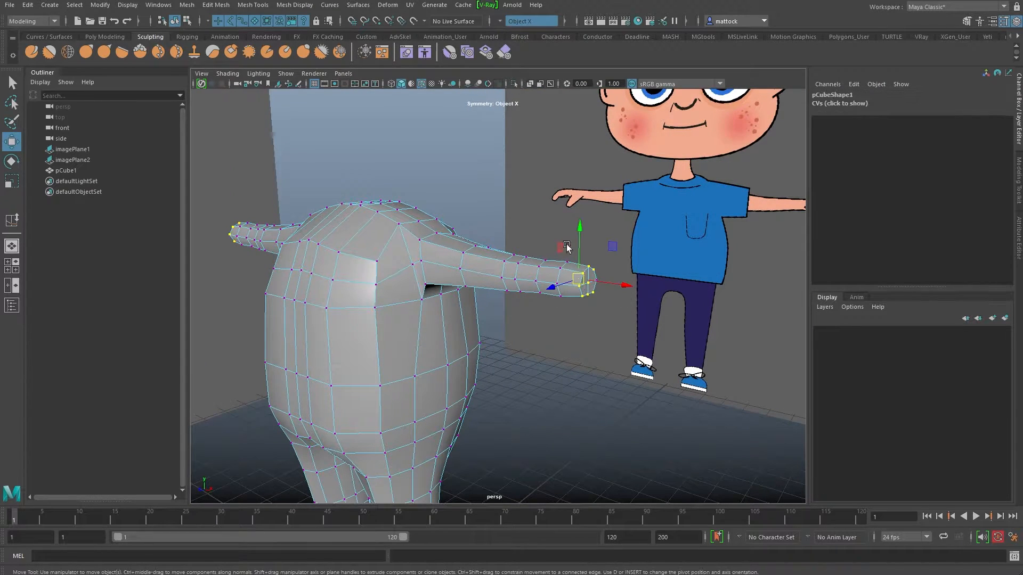
middle_click_drag(562, 270, 618, 273, "alt")
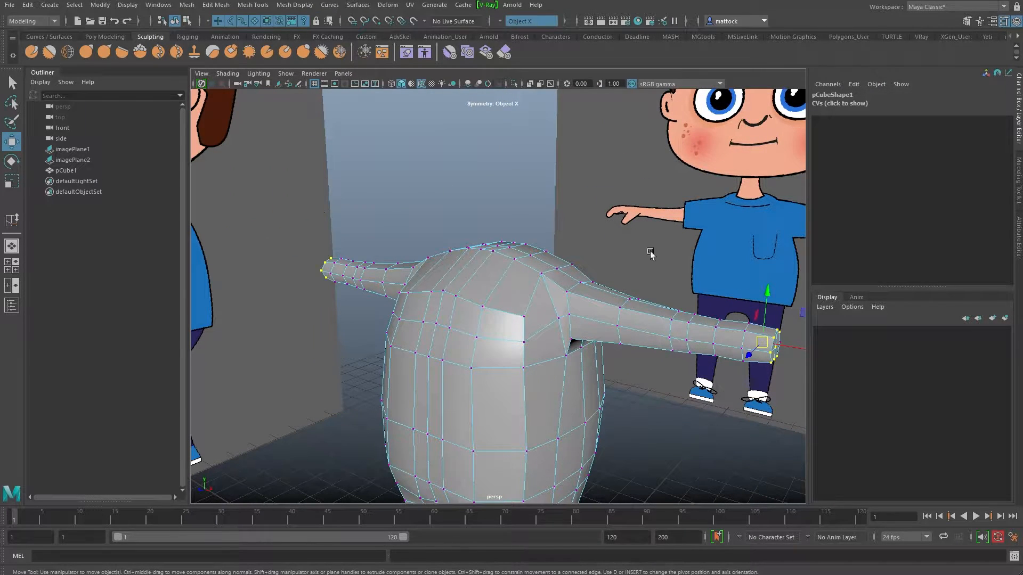
right_click_drag(557, 253, 490, 279, "alt")
left_click_drag(491, 279, 550, 256, "alt")
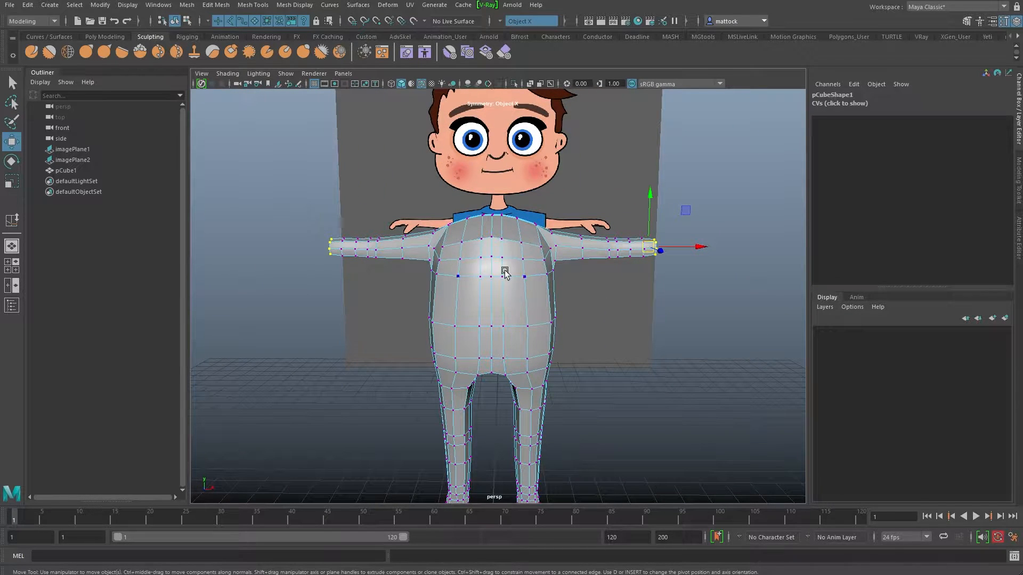
left_click_drag(463, 314, 490, 268, "alt")
Return the body to object mode, change it to face selection and frame the figure in the front view.
right_click_drag(492, 269, 528, 253)
right_click_drag(636, 288, 505, 292, "alt")
left_click_drag(504, 292, 539, 278, "alt")
left_click_drag(443, 310, 489, 315, "alt")
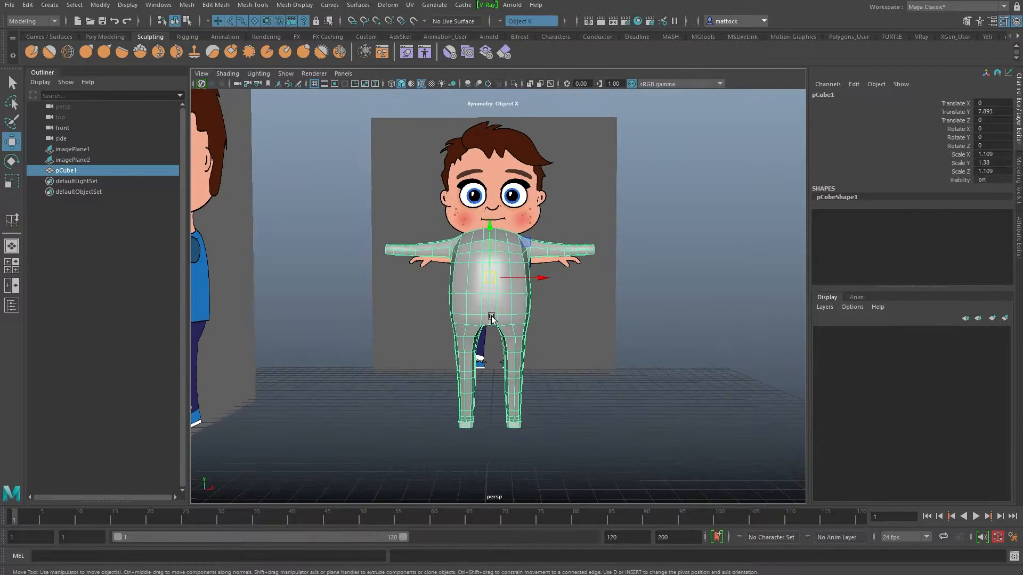
right_click_drag(504, 315, 583, 321)
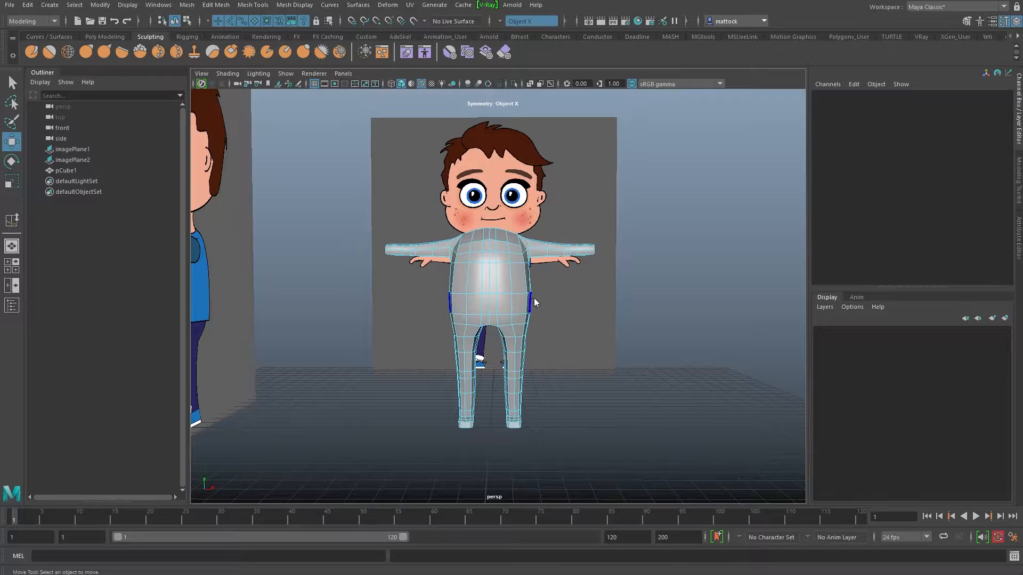
key("space")
key("space")
scroll(365, 318, "down", 12)
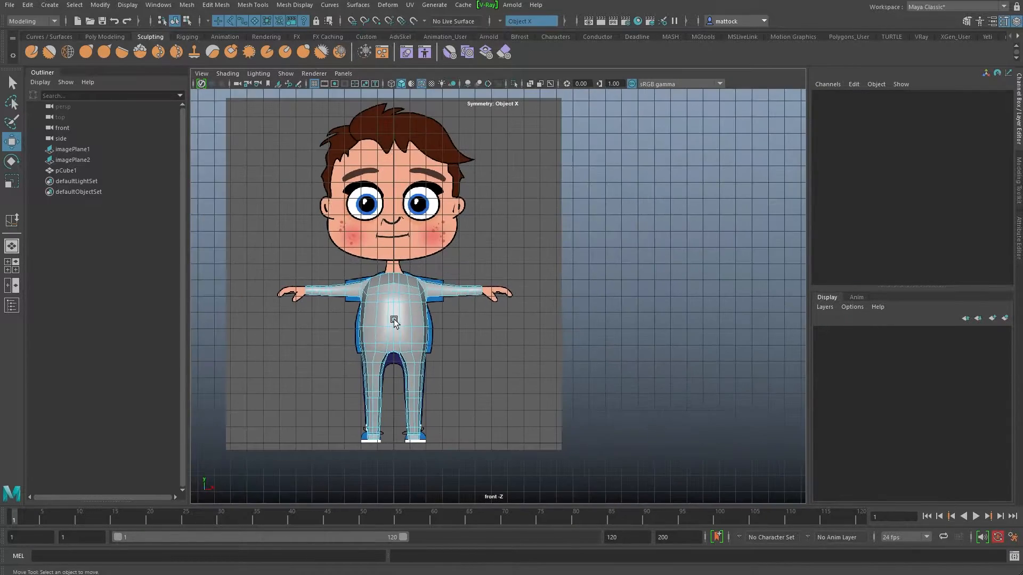
middle_click_drag(393, 327, 484, 266, "alt")
scroll(505, 309, "up", 3)
middle_click_drag(505, 309, 464, 370, "alt")
scroll(501, 246, "down", 2)
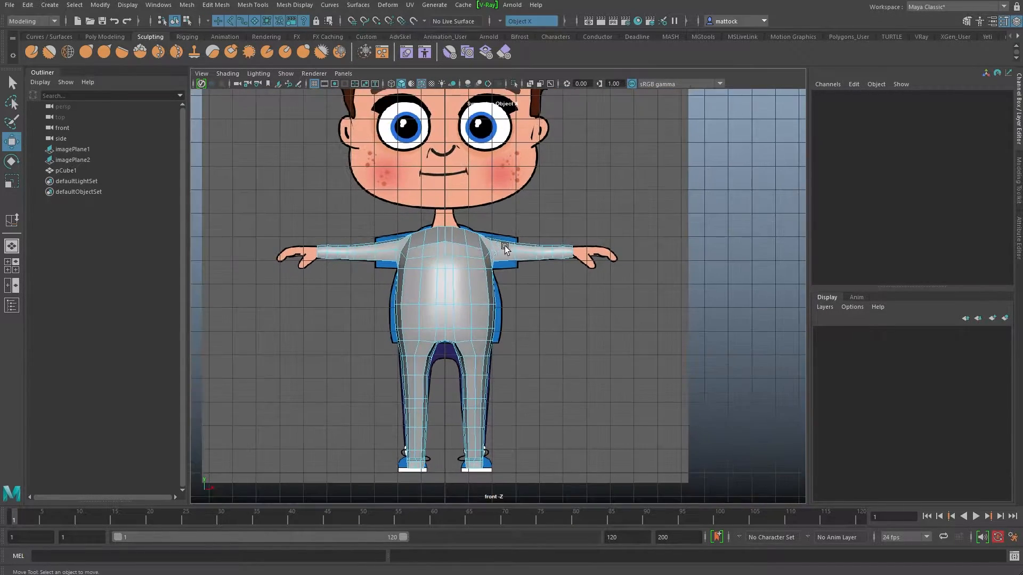
Turn symmetry off, delete all faces on the negative X half of the body and return to object mode.
right_click_drag(731, 207, 714, 156)
scroll(462, 301, "down", 1)
middle_click_drag(462, 301, 439, 271, "alt")
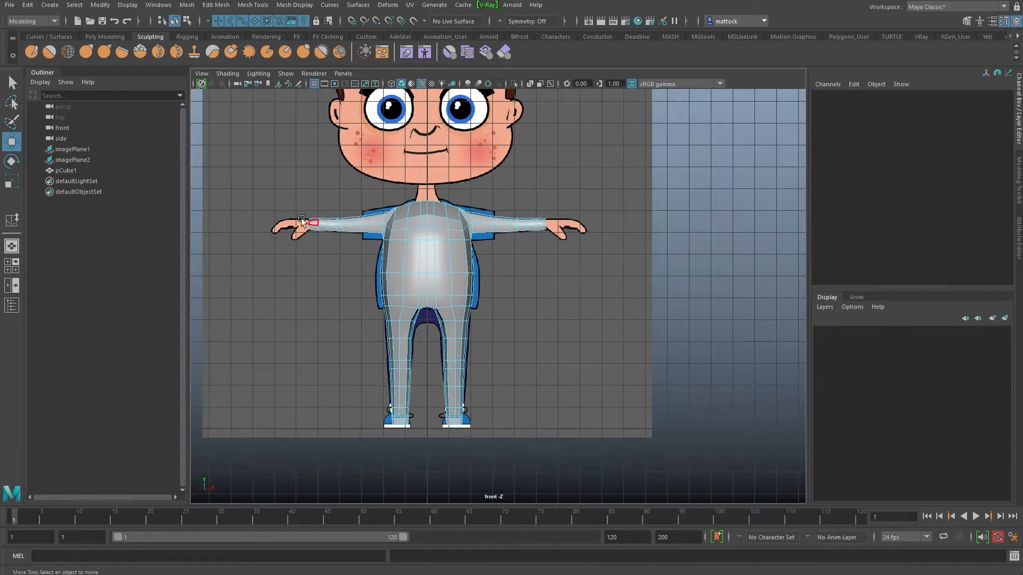
left_click_drag(293, 202, 427, 441)
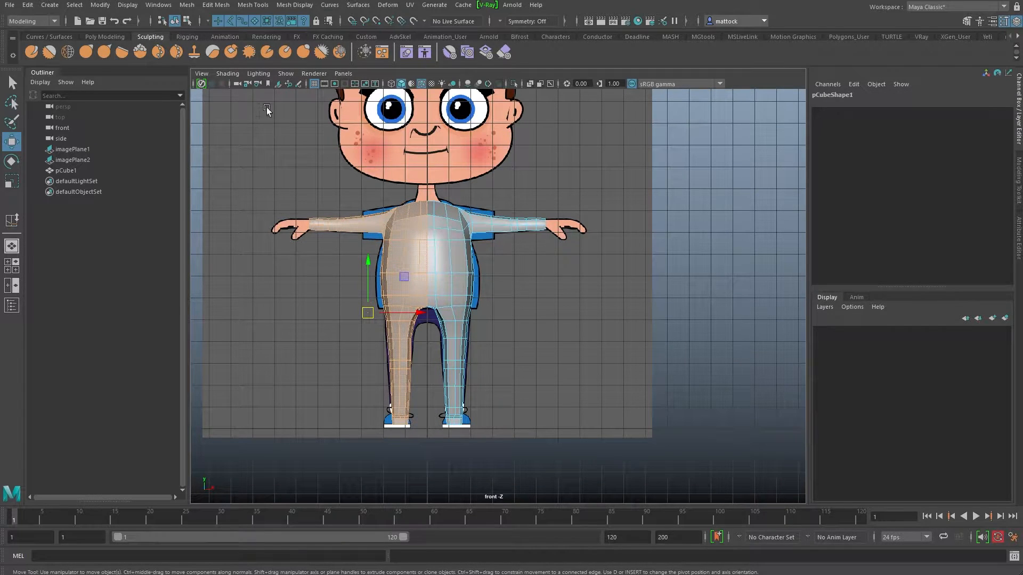
key("4")
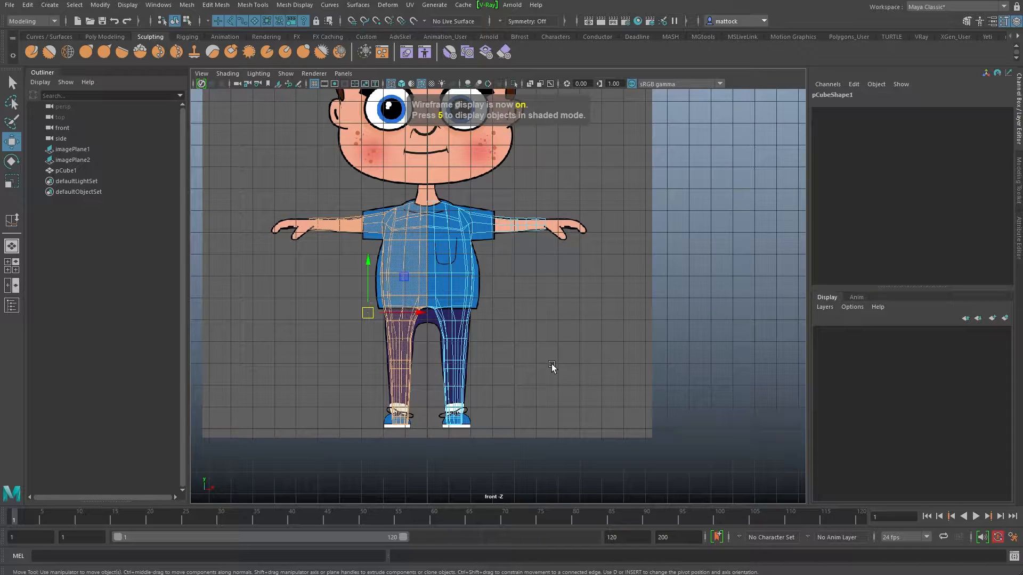
key("Delete")
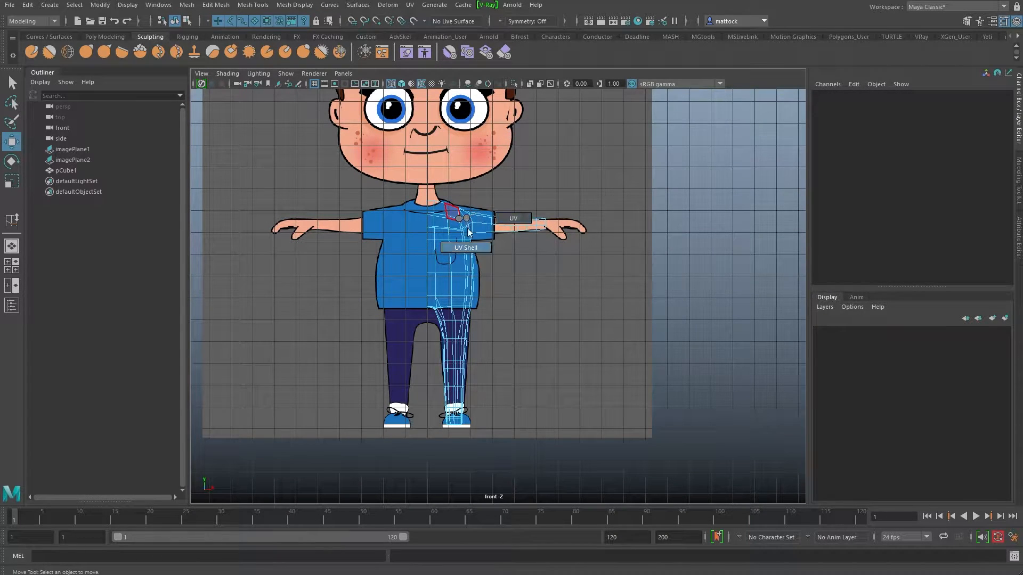
right_click(460, 221)
right_click_drag(459, 222, 471, 212)
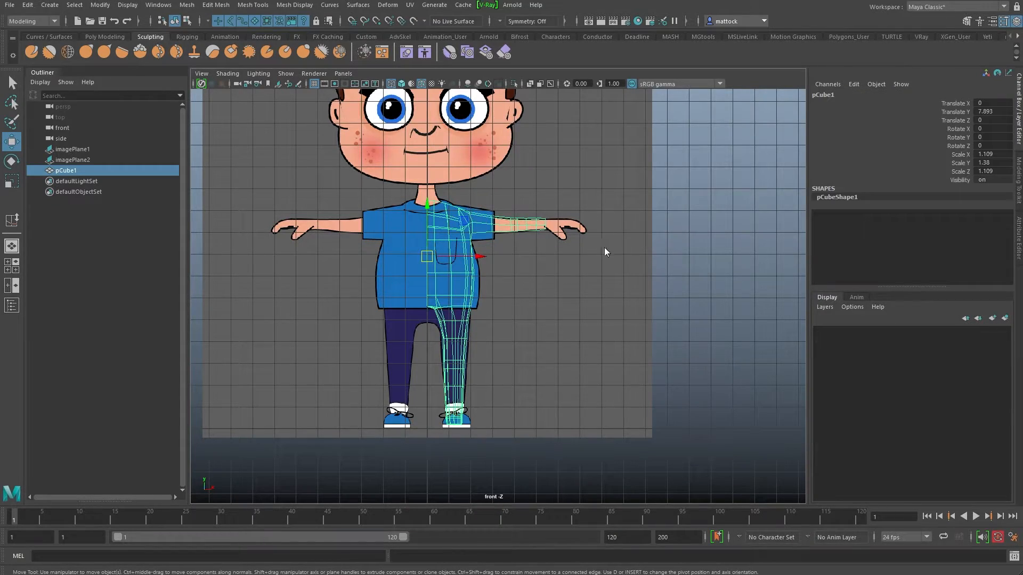
Examine the remaining half of the body in the perspective view.
key("space")
key("space")
mouse_move(646, 229)
left_mouse_down("alt")
mouse_move(691, 244)
mouse_move(622, 249)
mouse_move(646, 245)
left_mouse_up("alt")
scroll(591, 271, "up", 5)
middle_click_drag(518, 247, 519, 260, "alt")
left_click_drag(518, 260, 487, 171, "alt")
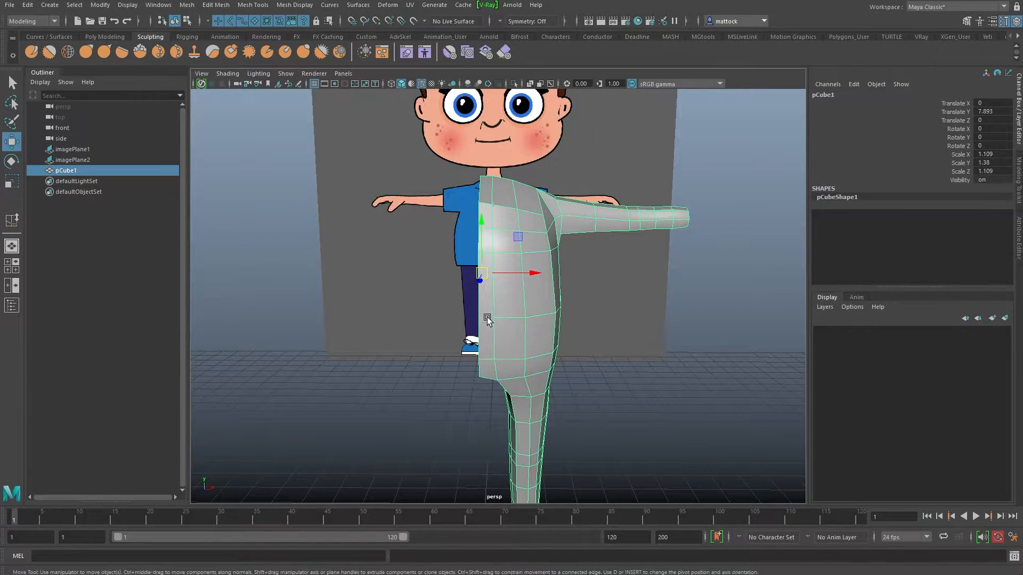
middle_click_drag(487, 322, 511, 267, "alt")
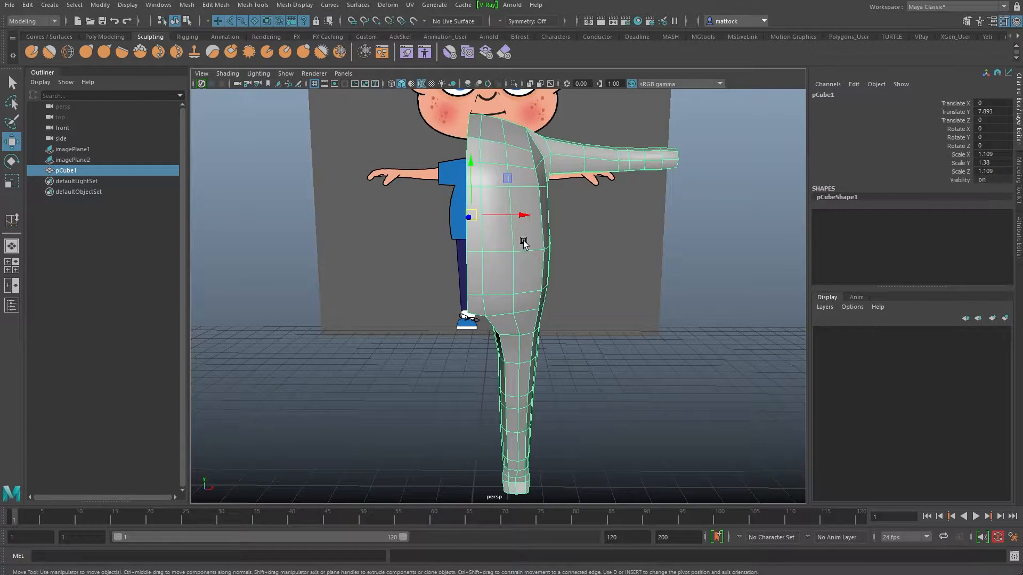
right_click_drag(594, 251, 510, 245, "alt")
left_click_drag(510, 245, 497, 260, "alt")
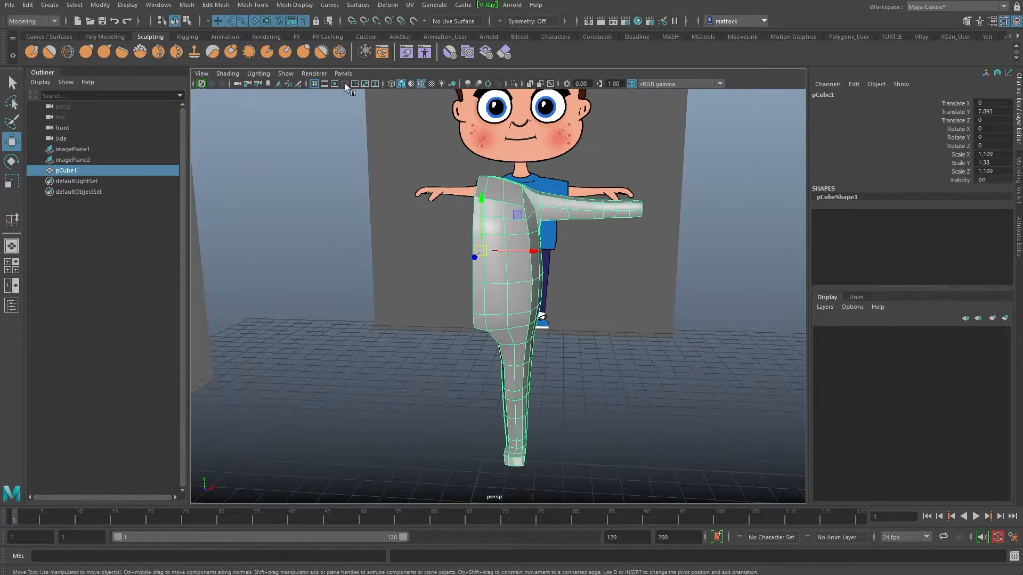
Open the Duplicate Special options, reset the settings and set the geometry type to Instance.
left_click(28, 5)
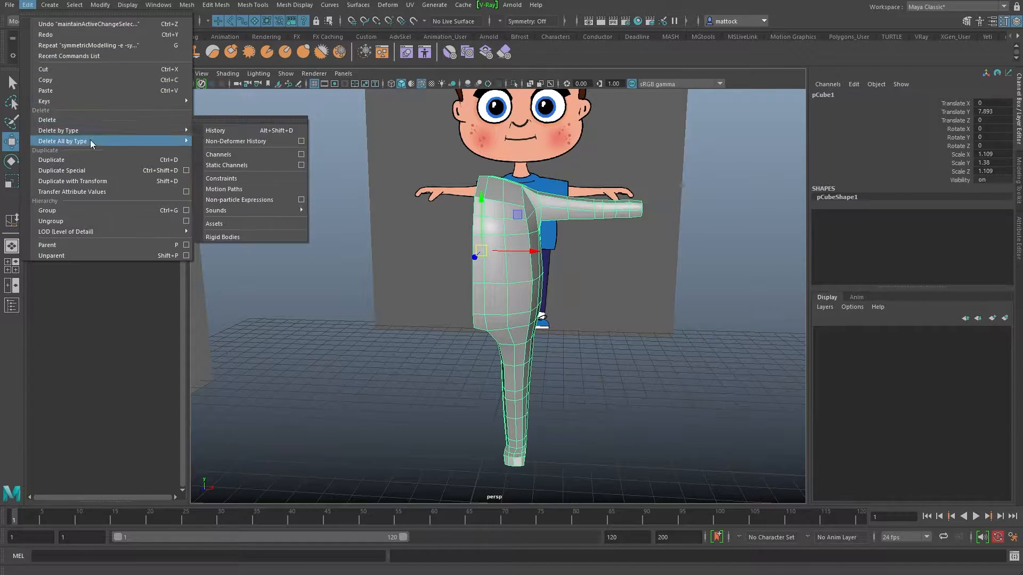
left_click(187, 170)
left_click_drag(490, 204, 480, 154)
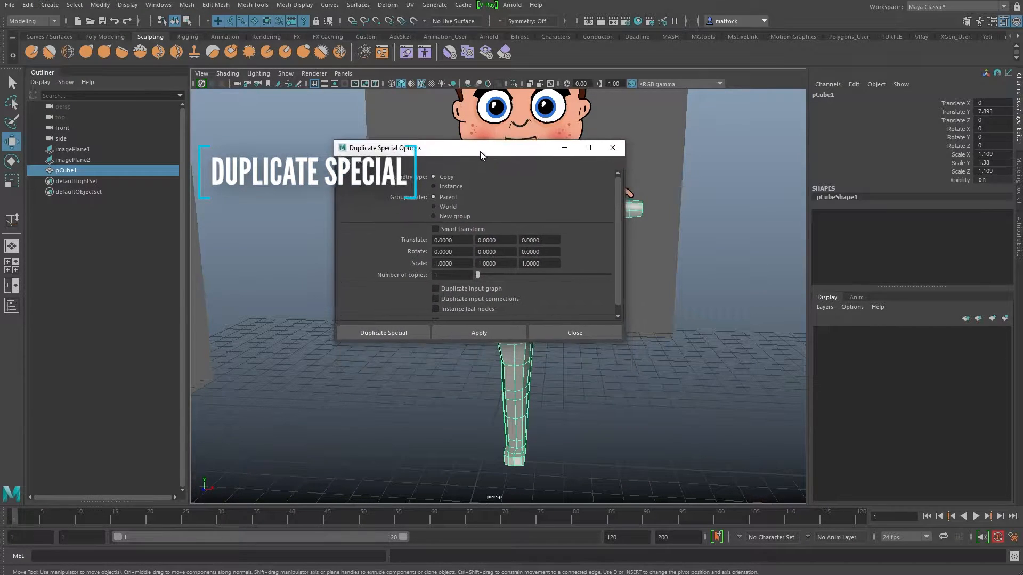
left_click(340, 161)
left_click(355, 182)
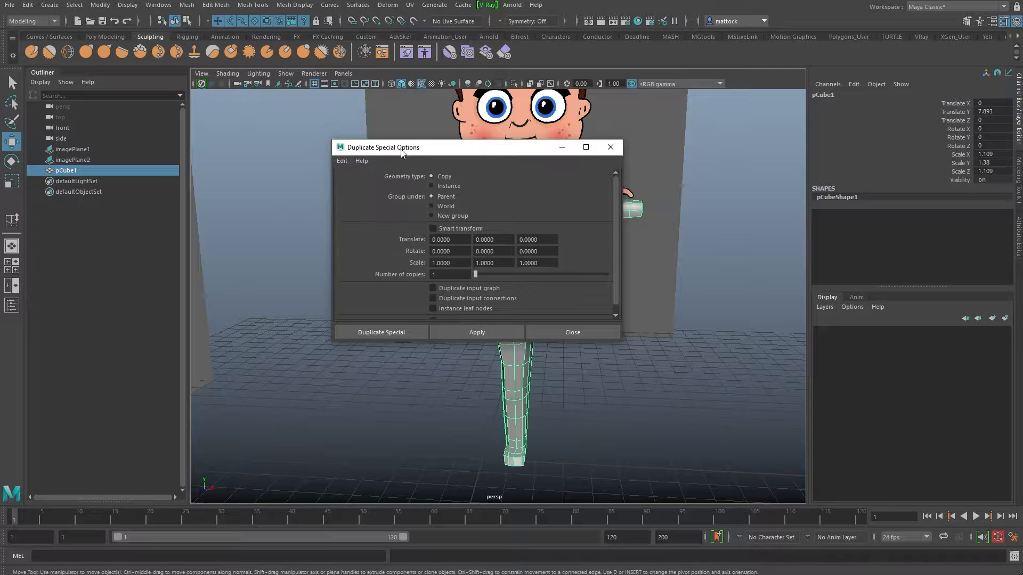
left_click_drag(622, 346, 669, 397)
left_click_drag(468, 150, 487, 147)
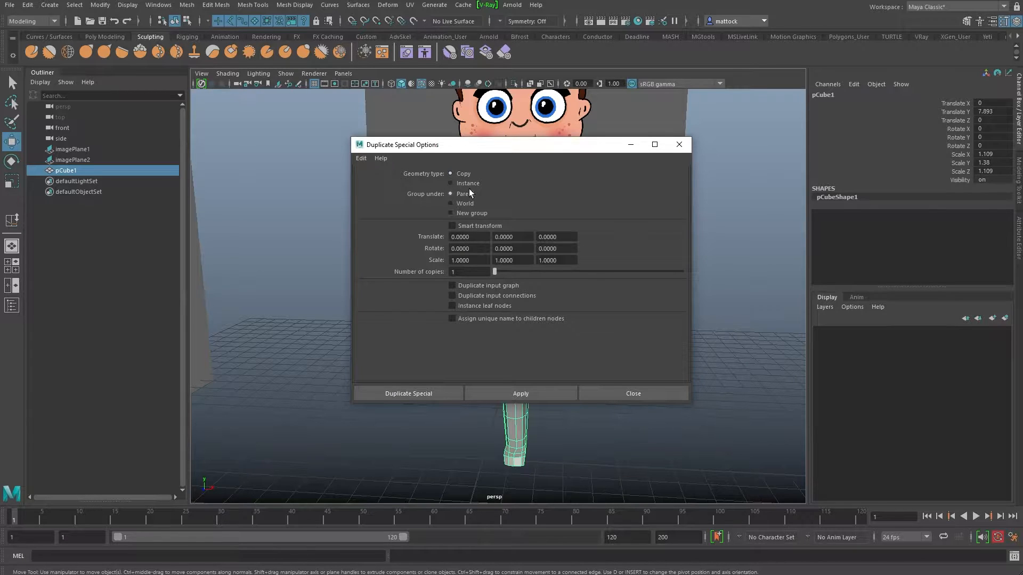
left_click(462, 184)
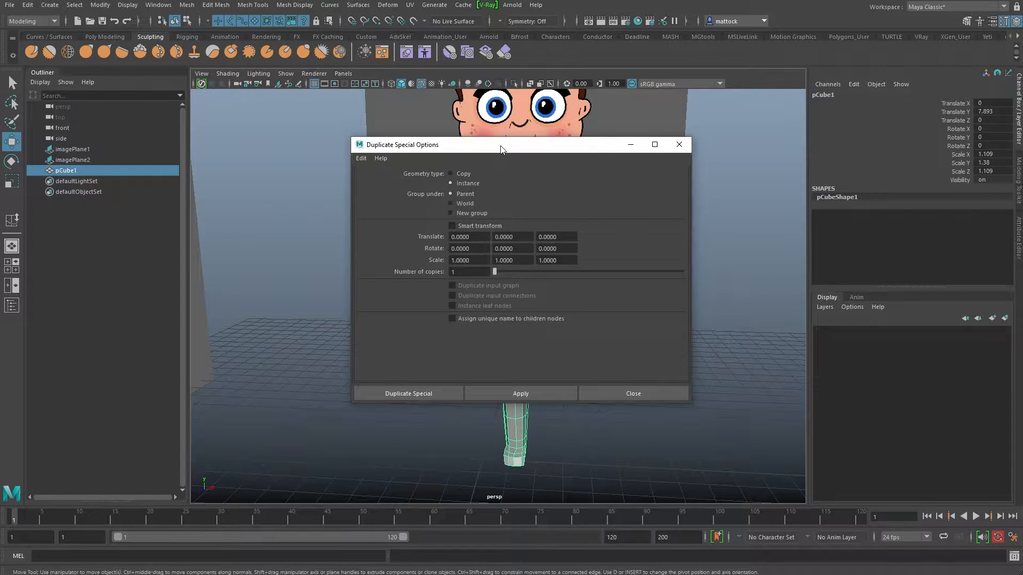
left_click_drag(503, 149, 217, 172)
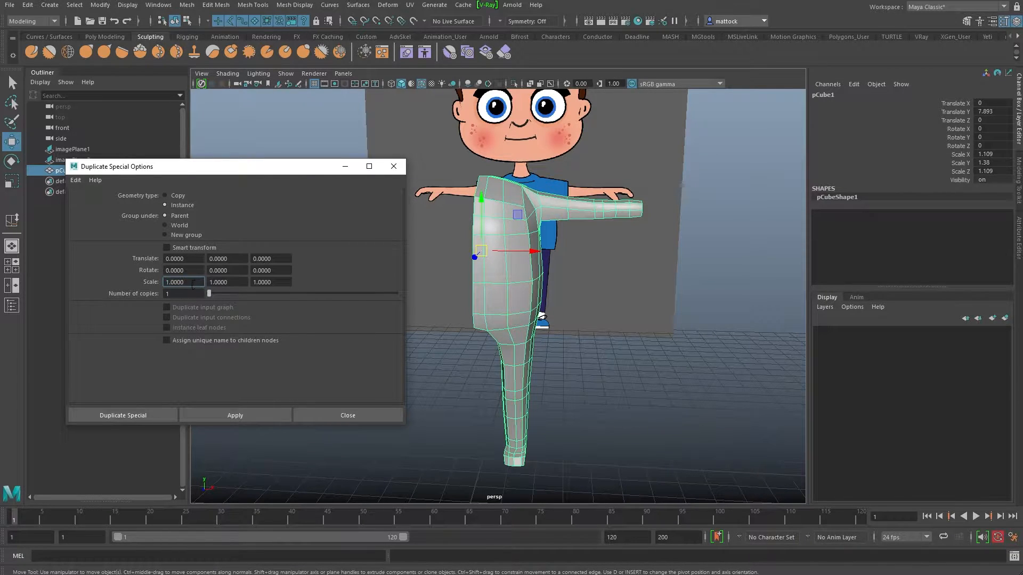
Set the X scale to -1, create the mirrored instance of the half body and close the options.
type("-1")
left_click(216, 414)
left_click_drag(464, 274, 660, 261, "alt")
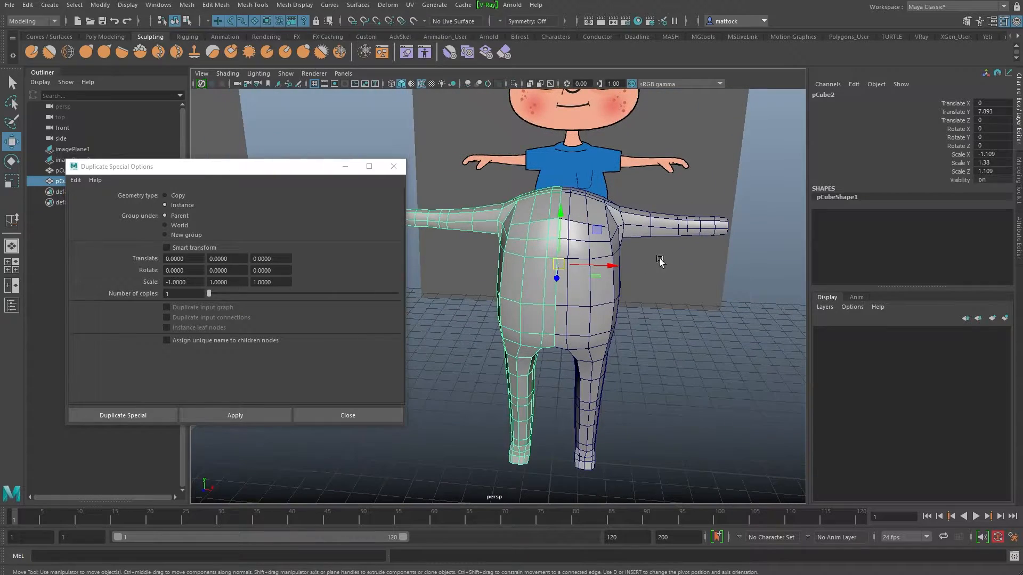
left_click_drag(307, 167, 273, 174)
left_click(360, 174)
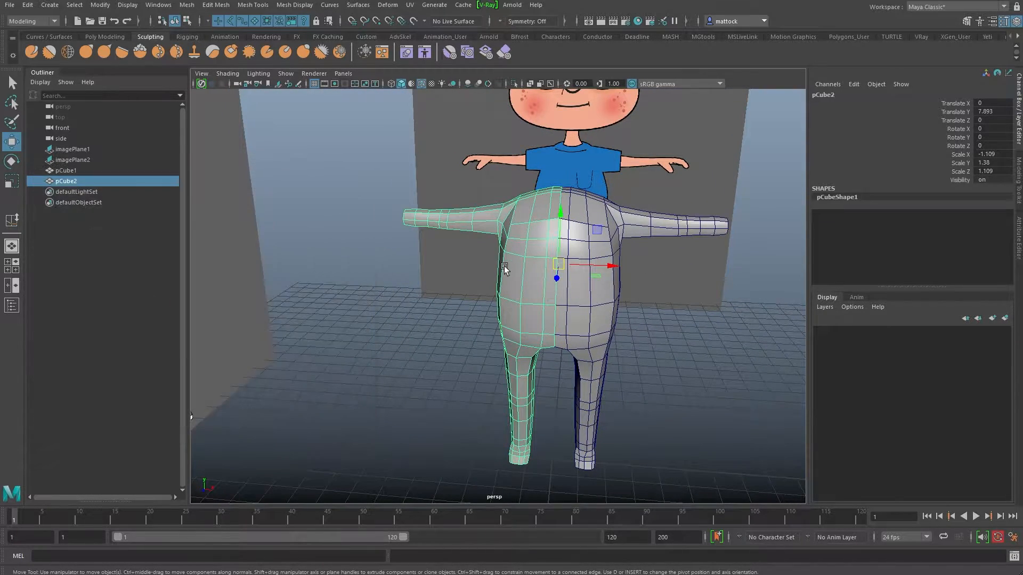
Try moving the arm-end vertices of the original half to test the mirrored instance, and undo the move.
left_click_drag(505, 259, 316, 276, "alt")
right_click_drag(316, 276, 406, 304, "alt")
left_click(474, 296)
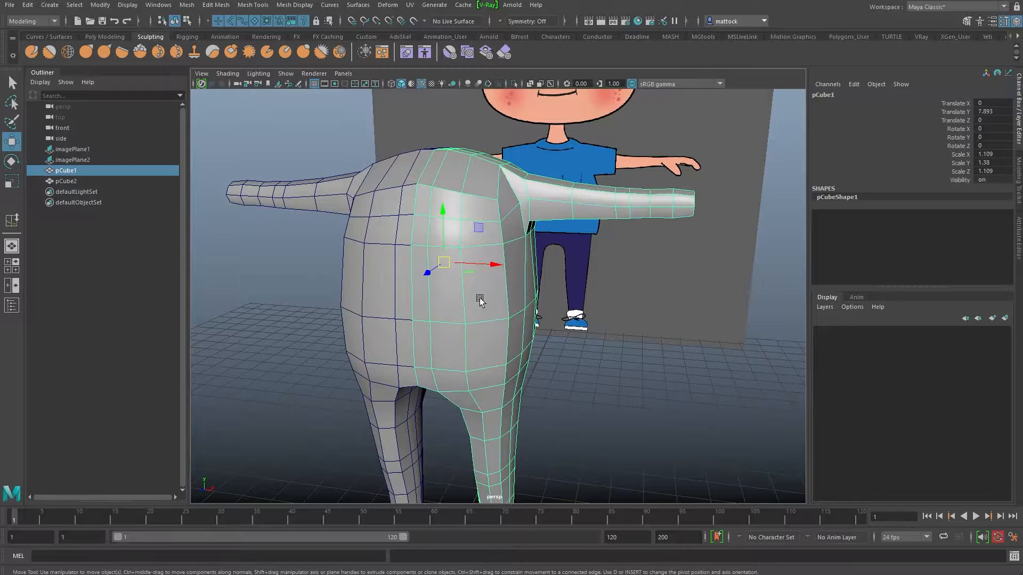
right_click(479, 300)
left_click(448, 302)
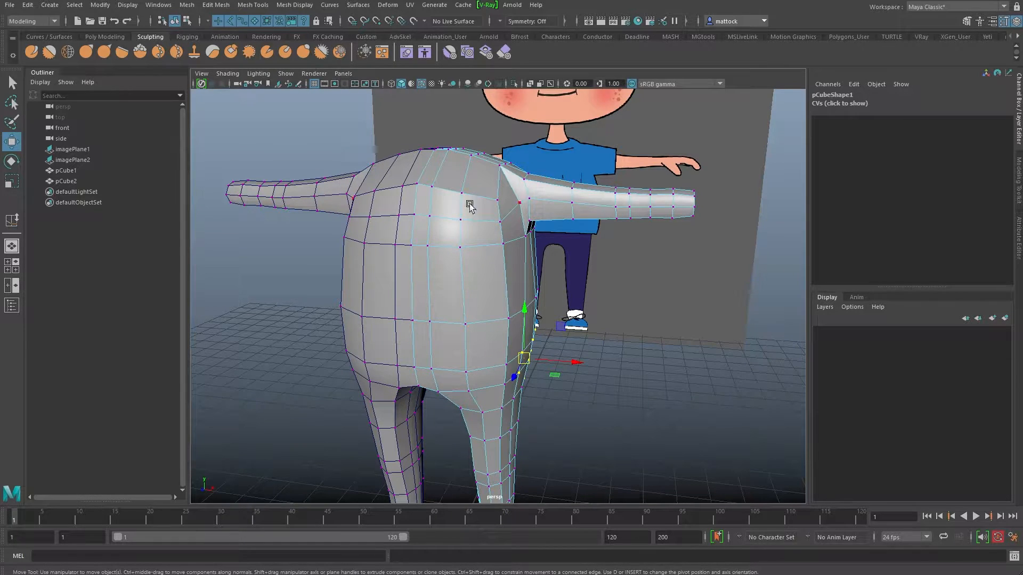
left_click_drag(653, 165, 714, 243)
right_click_drag(704, 229, 605, 267, "alt")
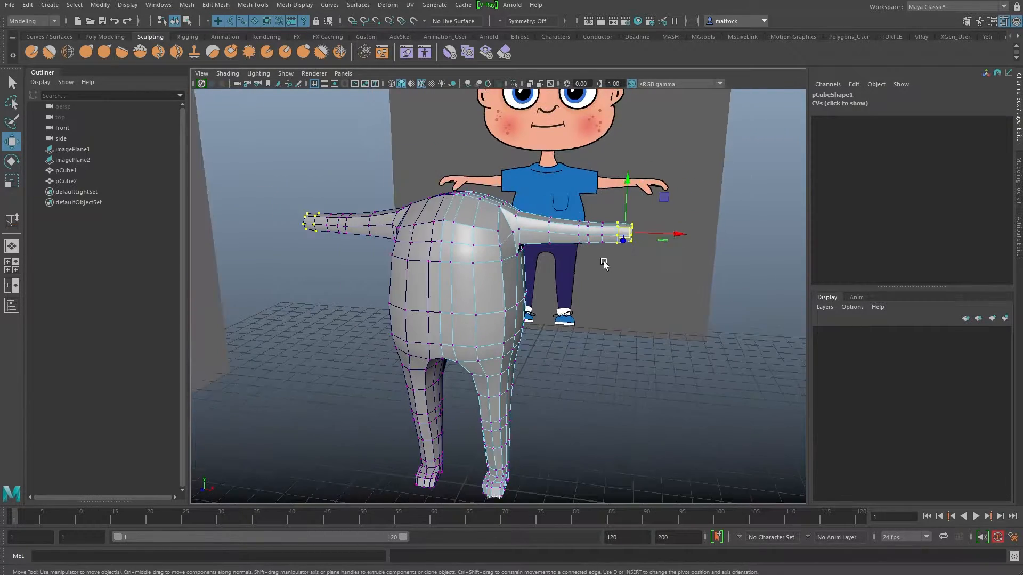
middle_click_drag(605, 266, 625, 273, "alt")
left_click_drag(633, 242, 646, 210)
key("ctrl+z")
Show the body in smooth preview, return it to object mode and turn off wireframe on shaded.
left_click_drag(536, 260, 564, 257, "alt")
left_click_drag(465, 273, 489, 262, "alt")
key("3")
scroll(512, 275, "up", 3)
right_click_drag(498, 266, 547, 254)
key("F8")
left_click_drag(484, 293, 492, 271, "alt")
left_click(421, 86)
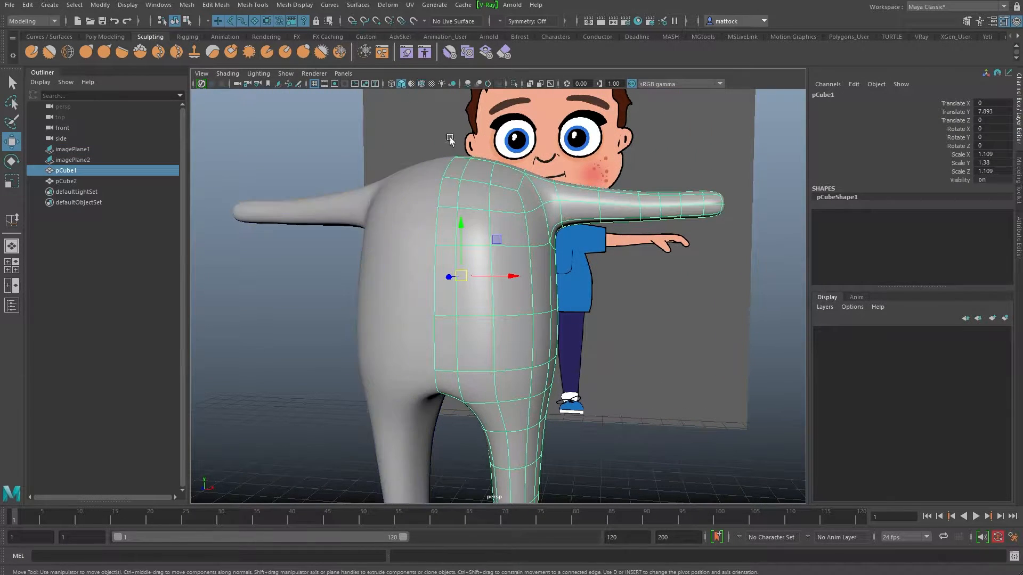
Clear the selection and examine the smoothed body around the shoulders, underarms and back.
left_click_drag(434, 231, 446, 251, "alt")
left_click(322, 171)
left_click_drag(395, 218, 476, 196, "alt")
left_click_drag(486, 333, 491, 312, "alt")
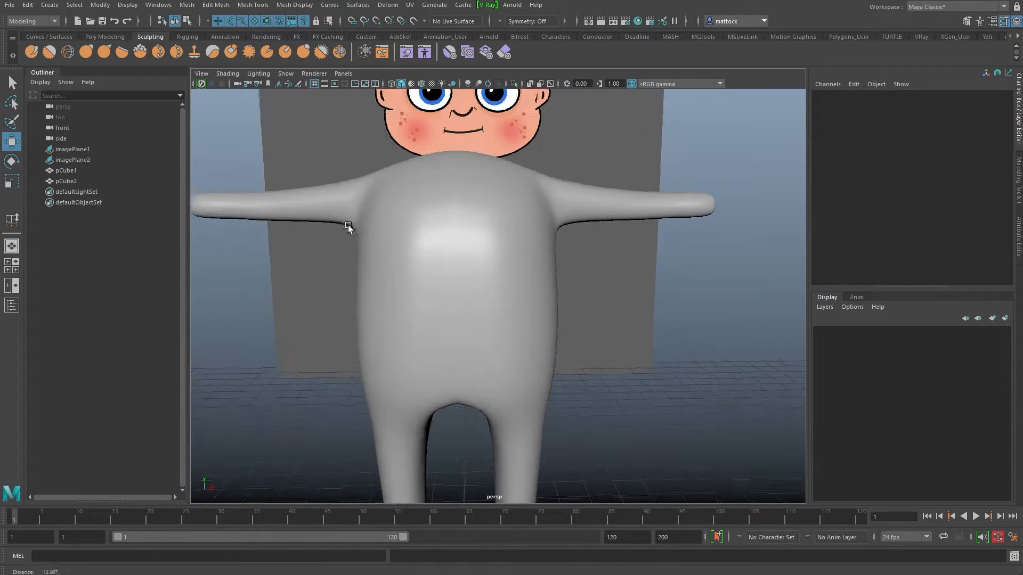
right_click_drag(338, 225, 461, 330, "alt")
left_click_drag(462, 330, 404, 330, "alt")
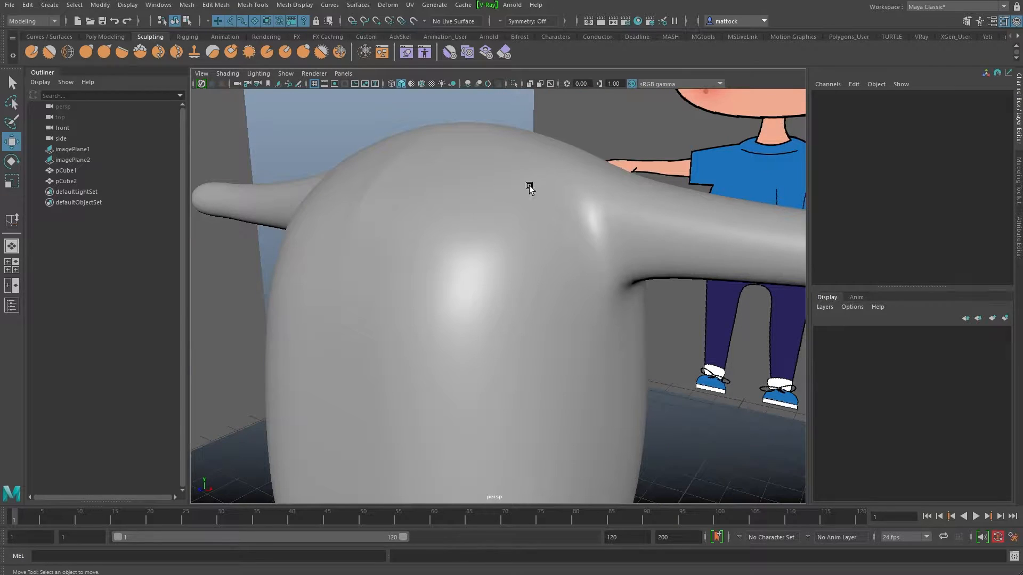
right_click_drag(533, 314, 467, 270, "alt")
middle_click_drag(466, 271, 381, 196, "alt")
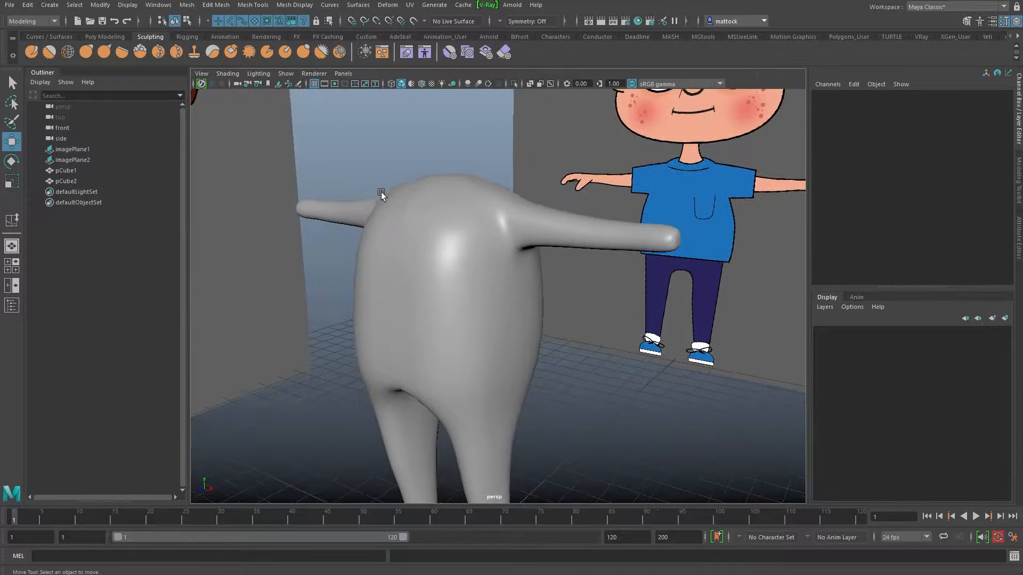
Turn off the smooth preview on the original body half and switch it to vertex editing.
left_click(480, 289)
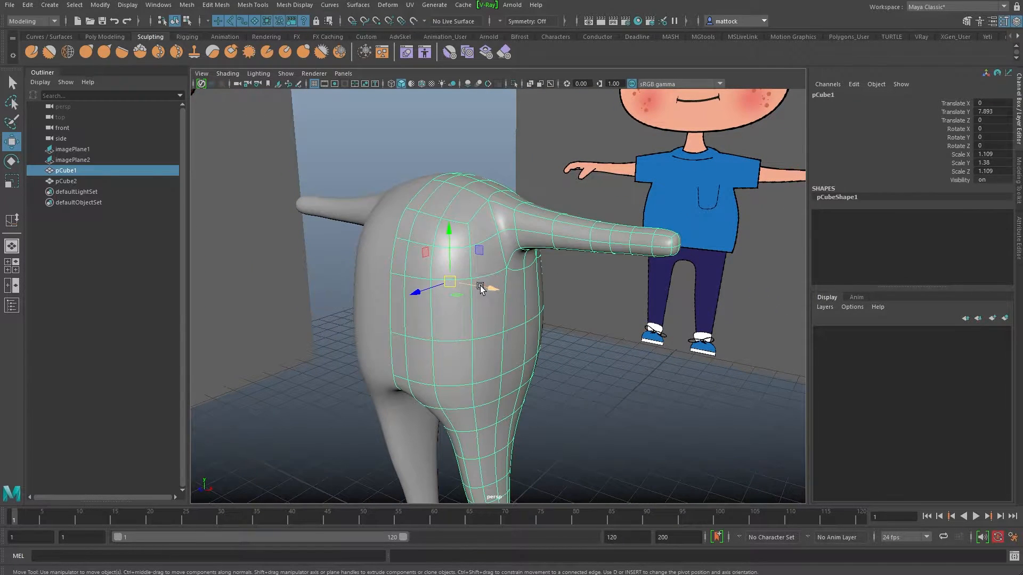
key("1")
right_click_drag(567, 231, 516, 231)
left_click_drag(612, 256, 666, 268, "alt")
middle_click_drag(641, 297, 587, 377, "alt")
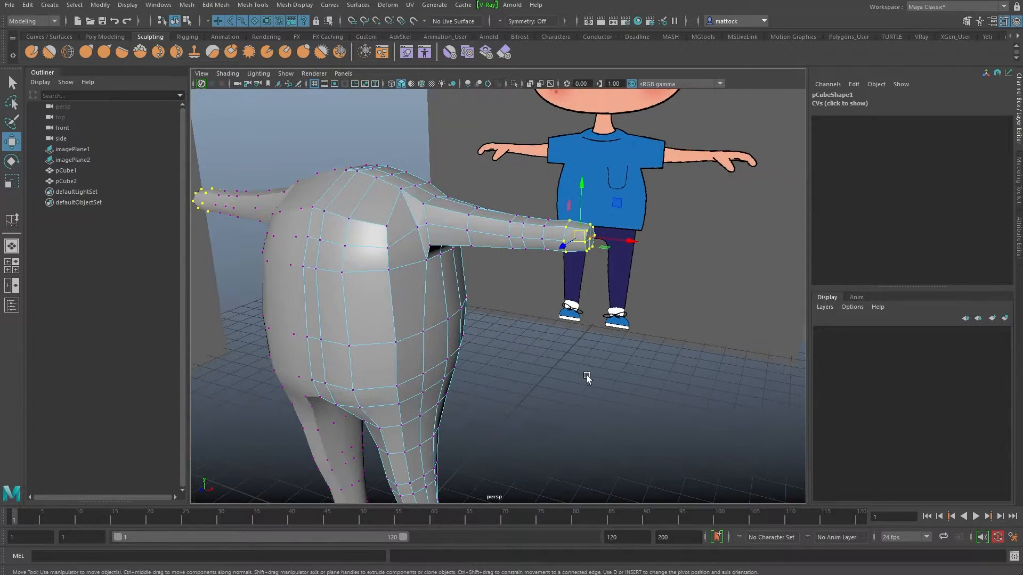
Try moving the vertices at the end of the original half's arm, and undo the move.
key("w")
left_click_drag(590, 375, 598, 347)
left_click_drag(614, 286, 548, 263, "alt")
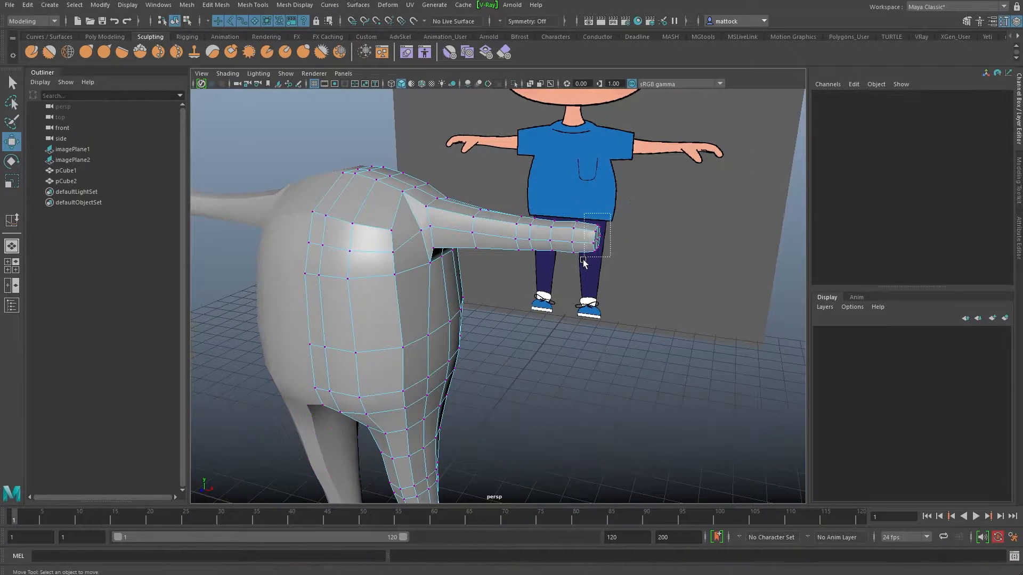
left_click_drag(527, 343, 571, 271, "alt")
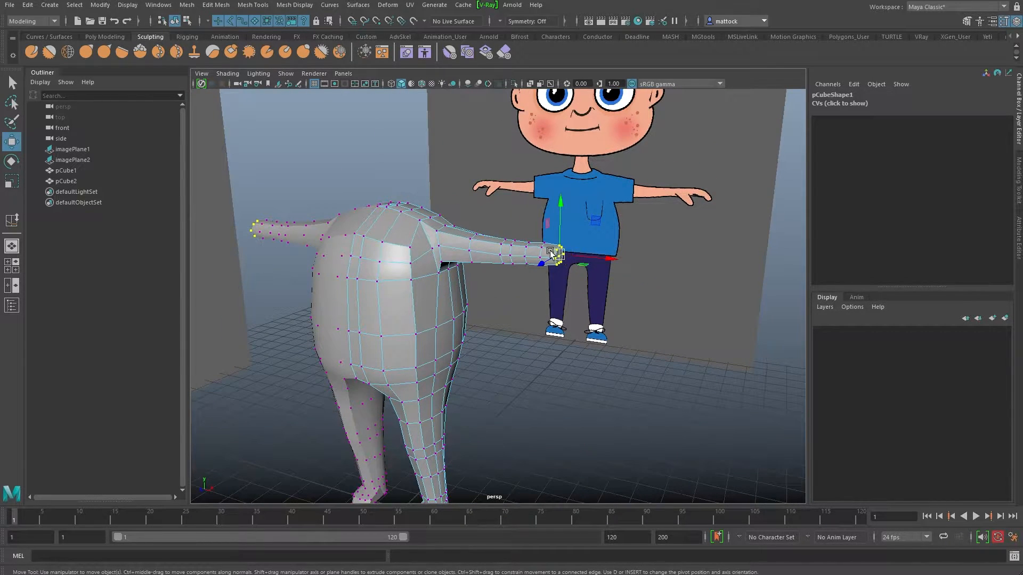
key("f")
left_click_drag(493, 280, 542, 311, "alt")
left_click_drag(480, 305, 577, 299, "alt")
left_click_drag(716, 236, 717, 207)
key("ctrl+z")
Try pulling the vertices on the side of the torso outward with the mirrored instance, and undo the move.
left_click_drag(640, 356, 535, 371, "alt")
key("f")
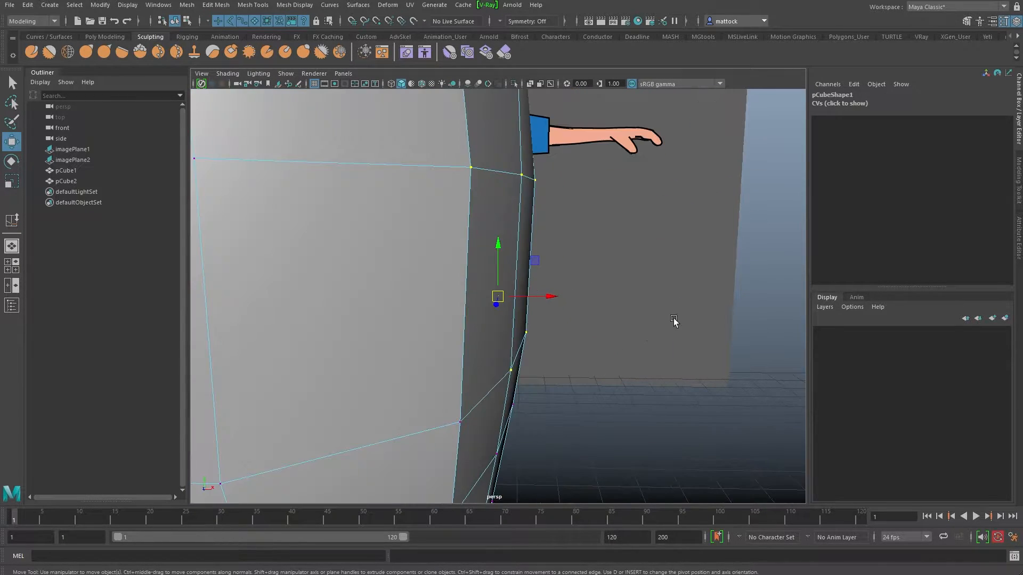
left_click_drag(523, 305, 605, 312, "alt")
right_click_drag(605, 313, 400, 329, "alt")
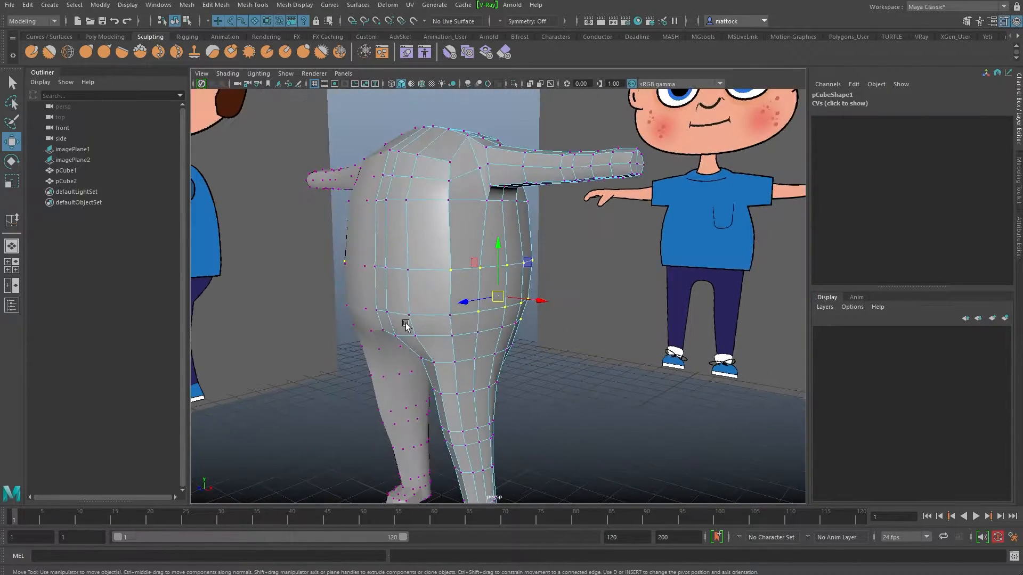
left_click_drag(399, 329, 510, 308, "alt")
middle_click_drag(510, 308, 624, 298)
key("ctrl+z")
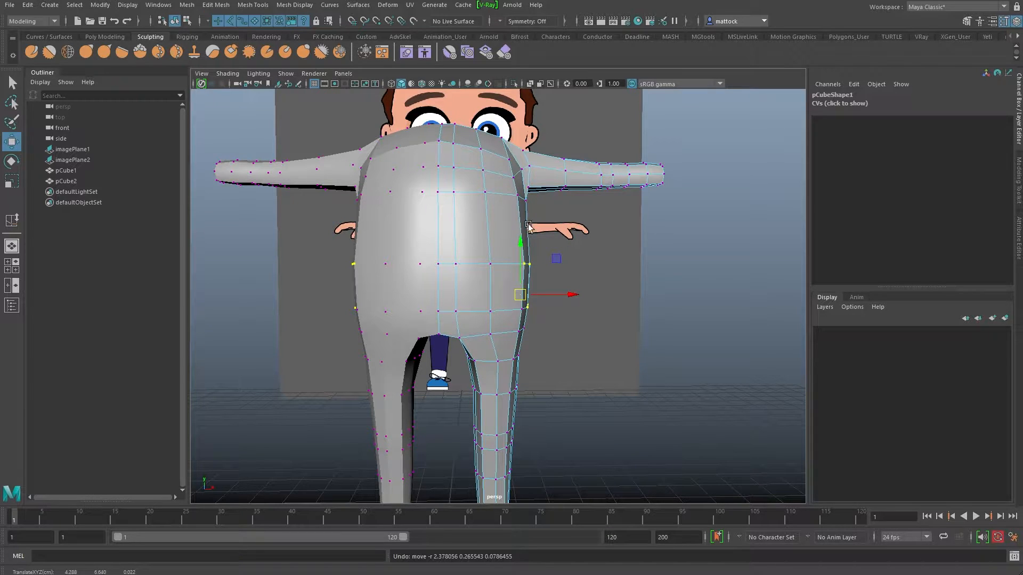
Return the original body half to object mode.
left_click_drag(477, 255, 493, 237, "alt")
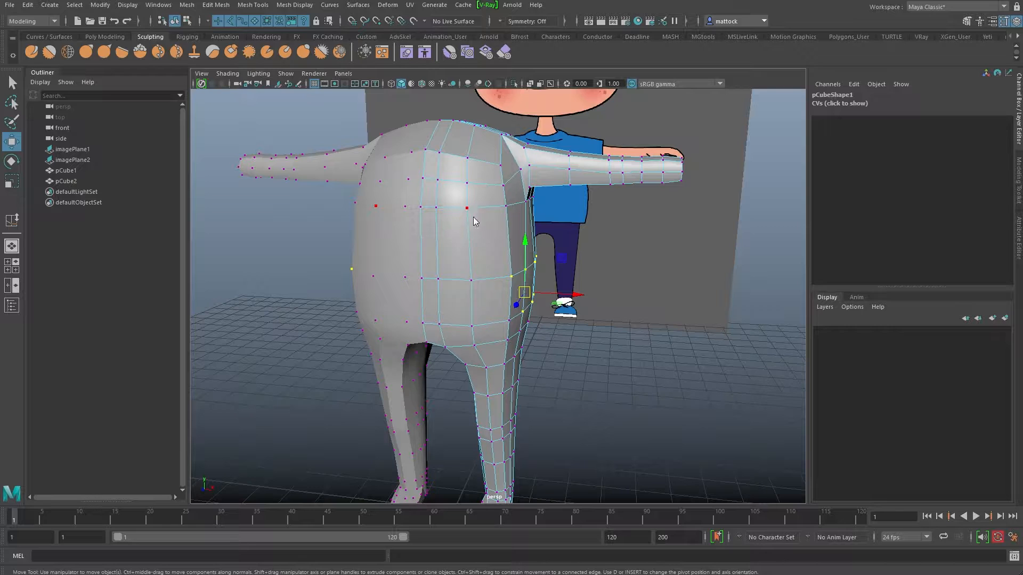
right_click_drag(495, 230, 513, 220)
right_click_drag(531, 284, 446, 236, "alt")
mouse_move(446, 236)
left_mouse_down("alt")
mouse_move(505, 251)
mouse_move(441, 245)
left_mouse_up("alt")
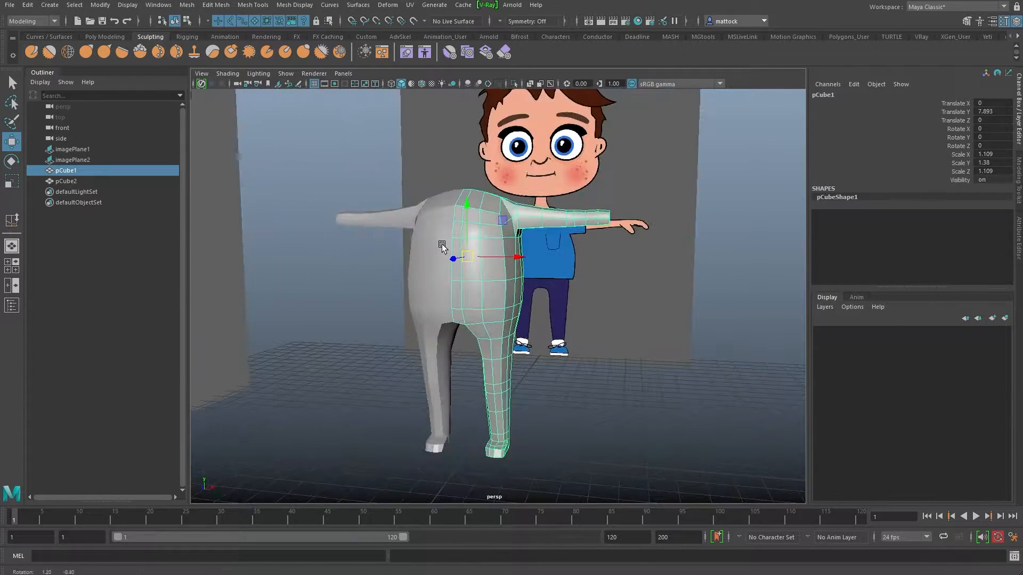
Save the scene as a new version of CartoonBoy_v01.ma in the CartoonBoy folder.
left_click(9, 5)
left_click(46, 58)
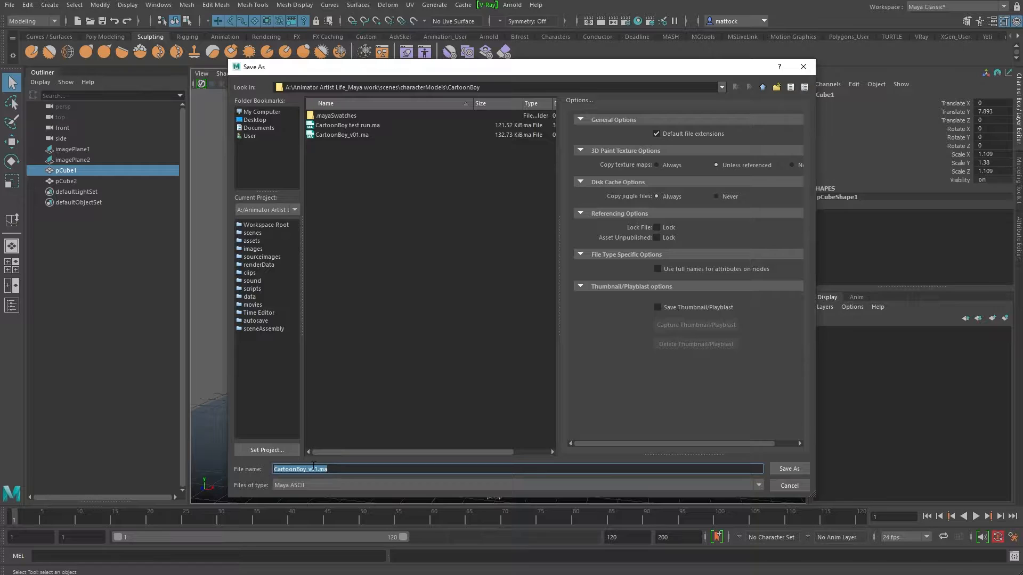
left_click(313, 469)
key("Return")
Show the four-view layout and frame the arm's end against the hand drawing in the front view and closely in perspective.
mouse_move(575, 267)
left_mouse_down("alt")
mouse_move(538, 269)
mouse_move(609, 267)
mouse_move(549, 287)
mouse_move(560, 277)
left_mouse_up("alt")
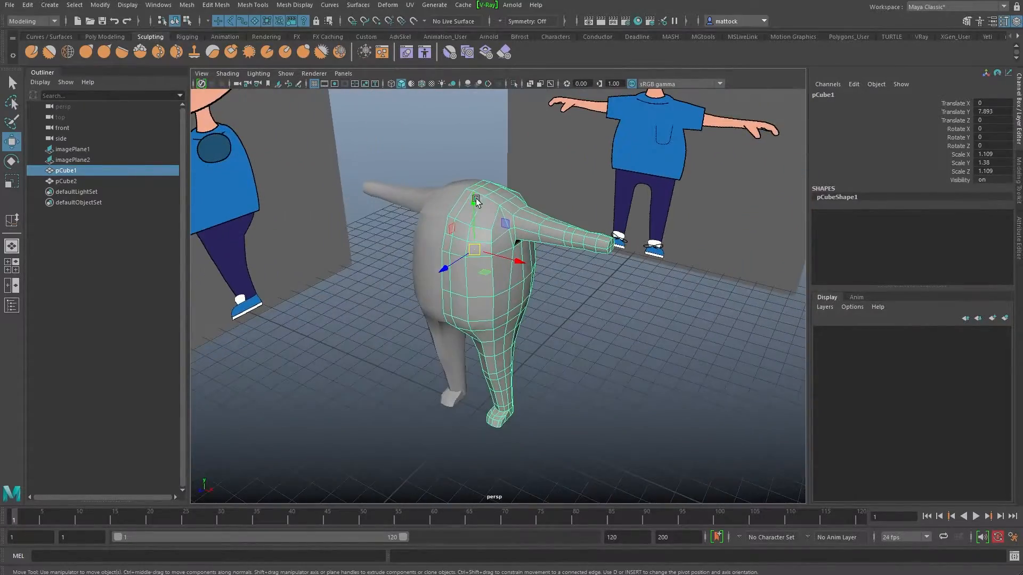
mouse_move(549, 240)
left_mouse_down("alt")
mouse_move(386, 244)
mouse_move(568, 224)
mouse_move(540, 241)
left_mouse_up("alt")
key("space")
right_click_drag(280, 377, 386, 389, "alt")
middle_click_drag(372, 325, 329, 409, "alt")
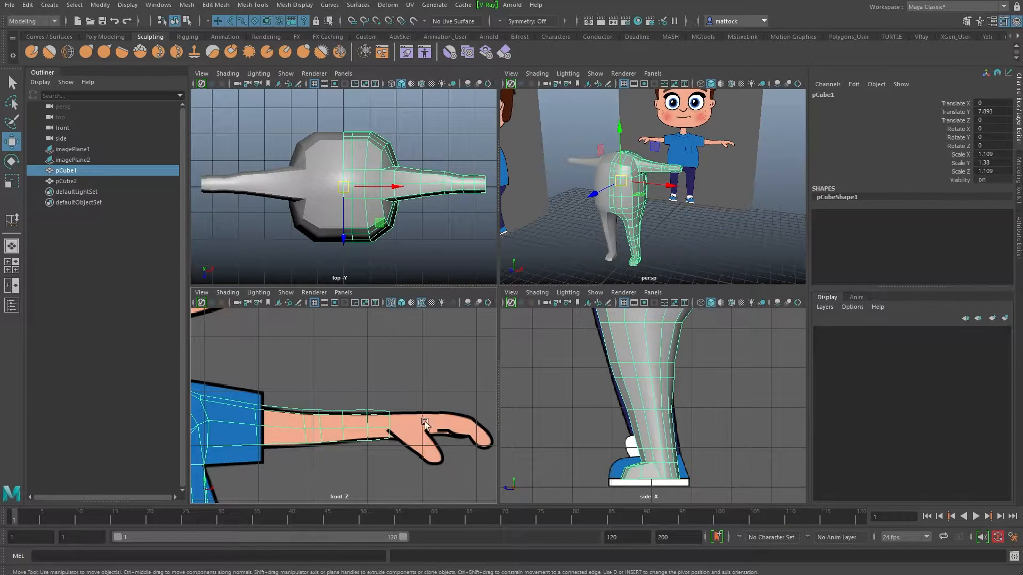
right_click_drag(629, 163, 690, 198, "alt")
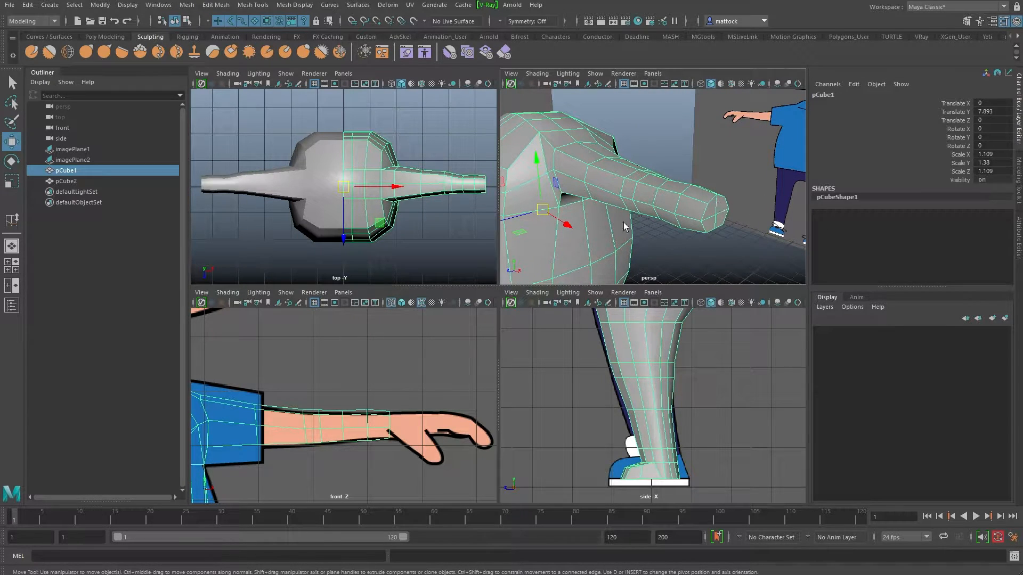
Switch the original half to face editing and select all the faces capping the end of the arm.
left_click_drag(725, 200, 690, 206, "alt")
right_click_drag(695, 207, 694, 235)
left_click(683, 208)
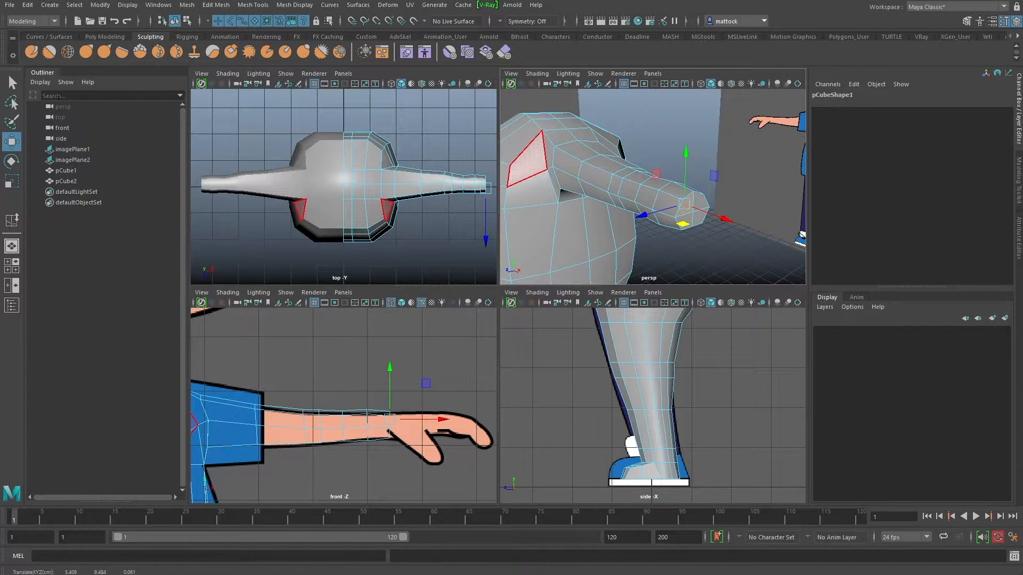
key("q")
scroll(682, 196, "up", 5)
scroll(677, 189, "down", 5)
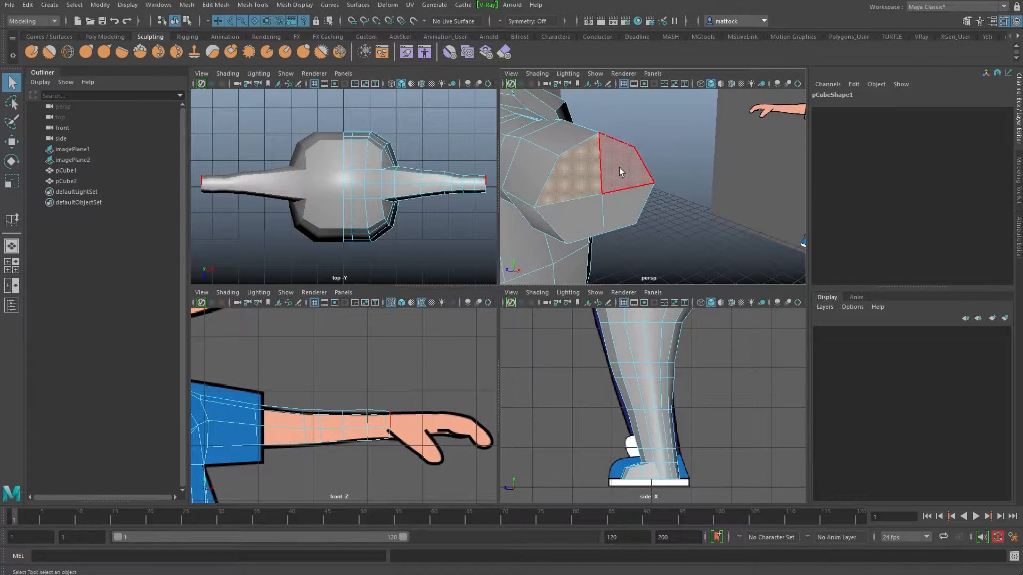
scroll(662, 209, "down", 5)
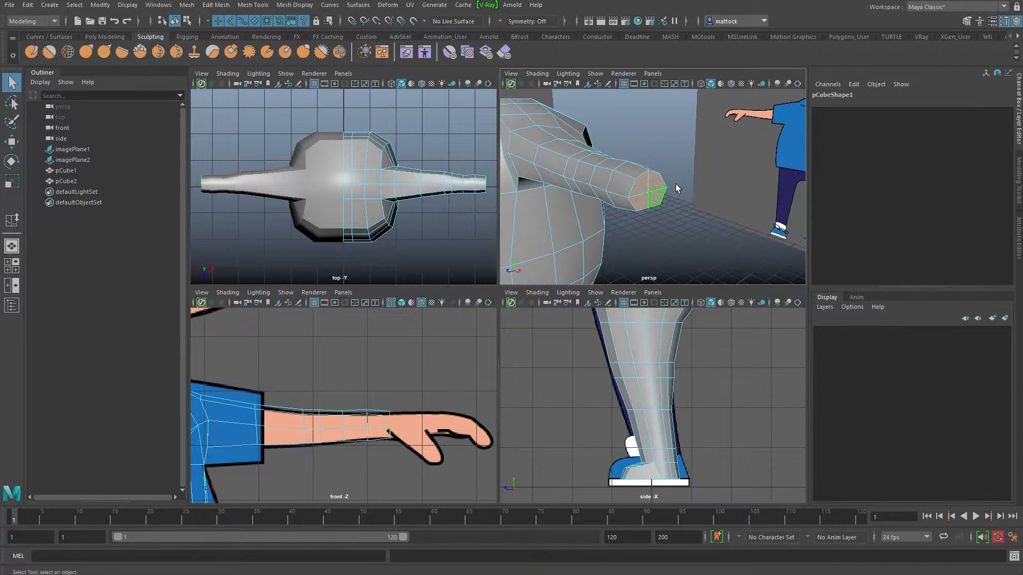
Extrude the arm's end faces outward along X to start the palm, following the hand in the front reference.
key("w")
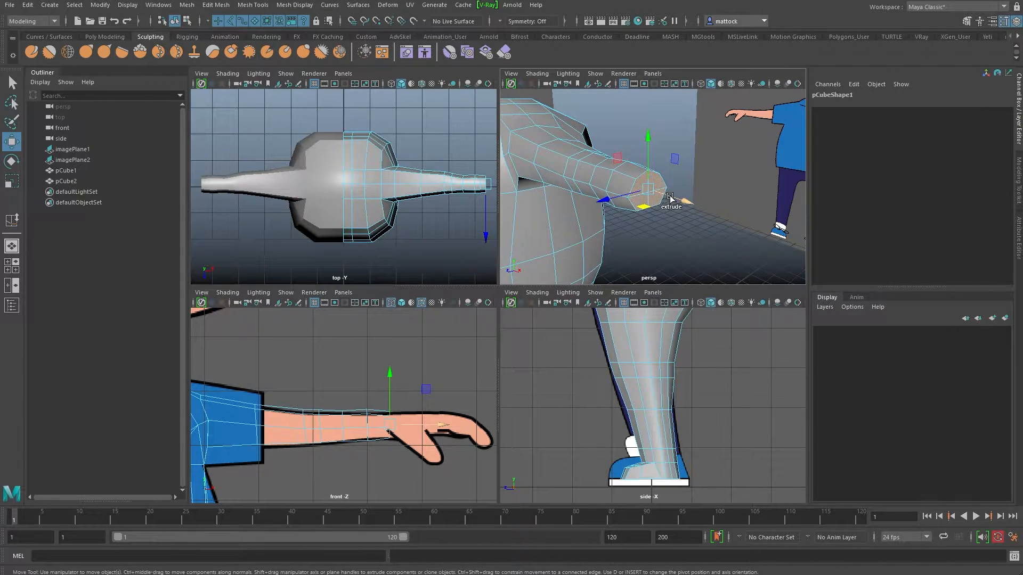
left_click_drag(669, 197, 692, 206, "shift")
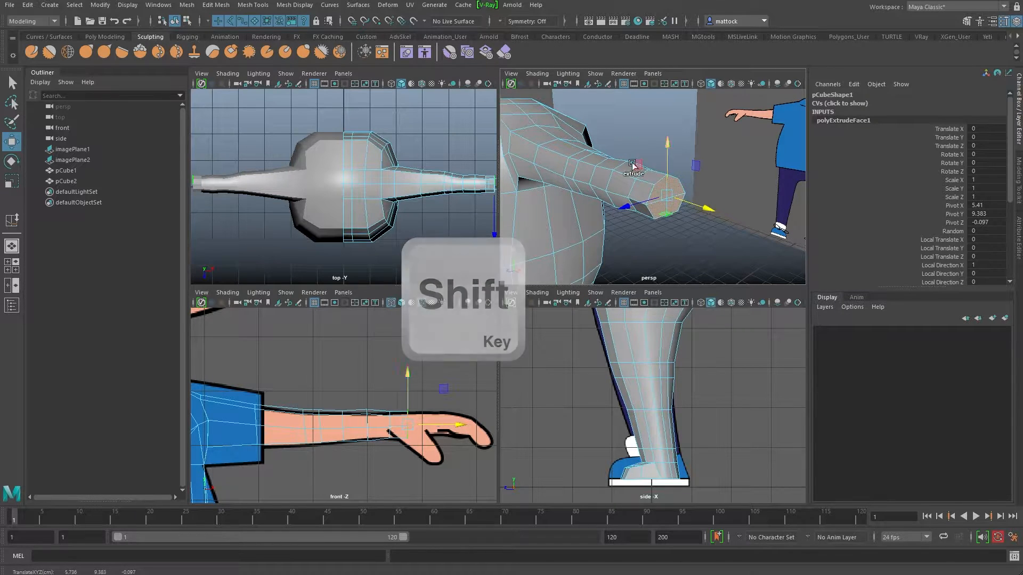
left_click(105, 38)
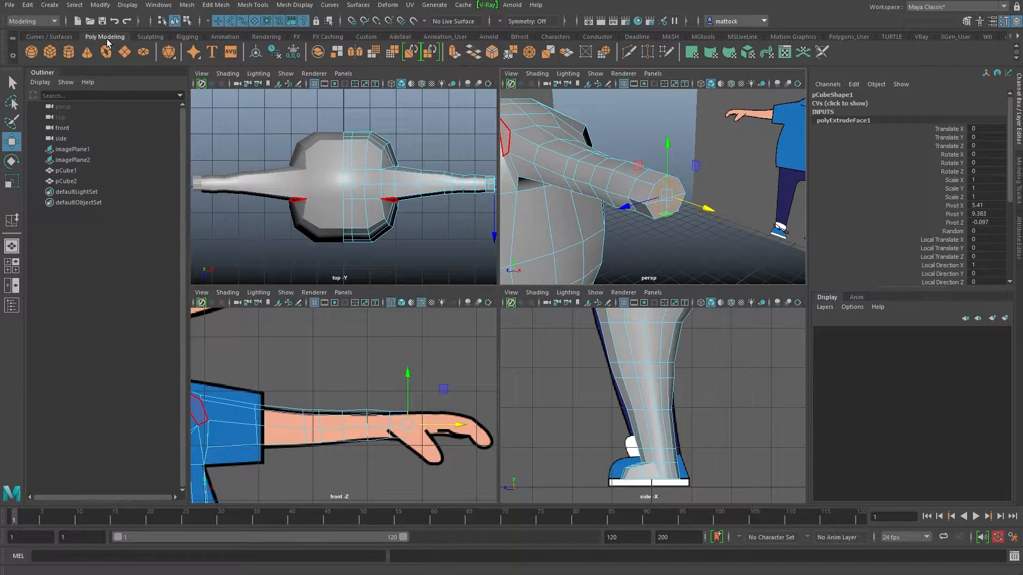
left_click(456, 53)
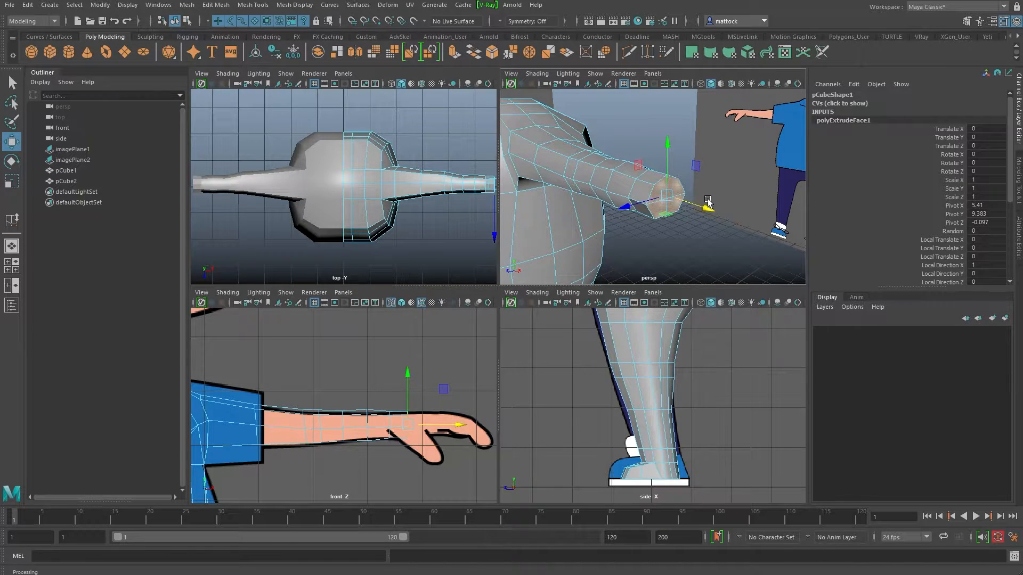
left_click_drag(453, 425, 469, 429)
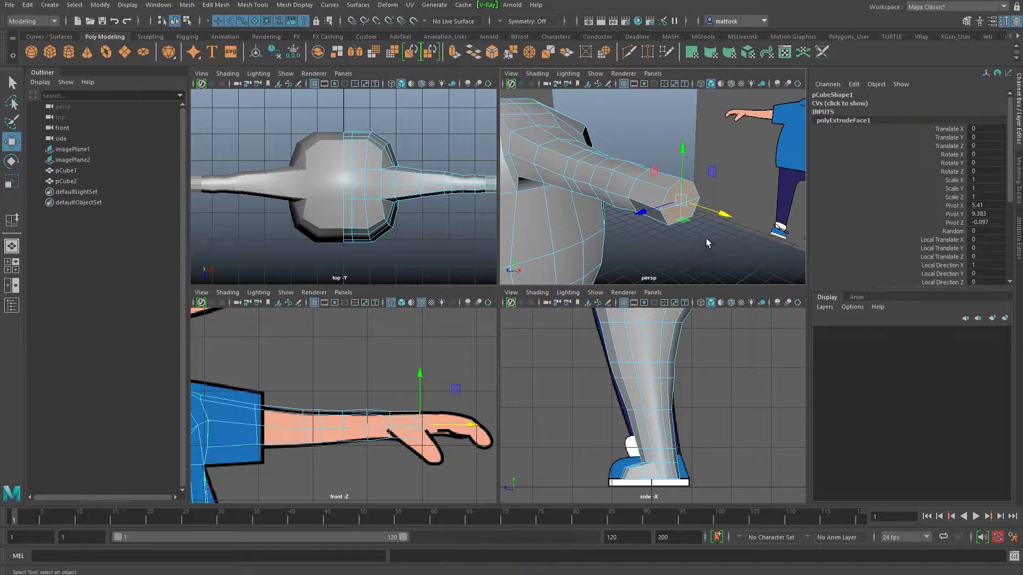
Extrude the hand's end faces again toward the fingers with a local Z translation of 0.385.
key("ctrl+shift+s")
left_click(777, 484)
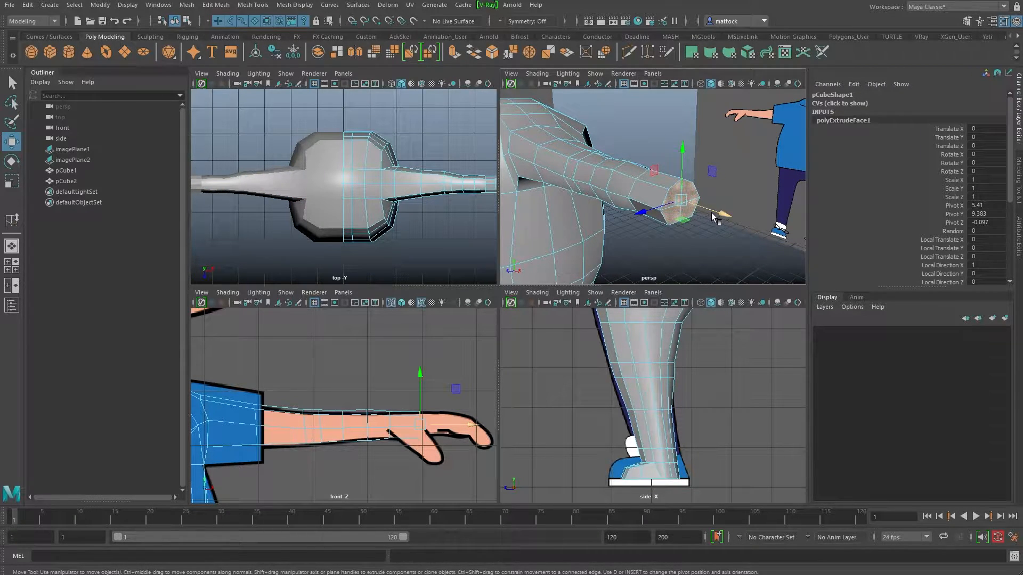
key("ctrl+e")
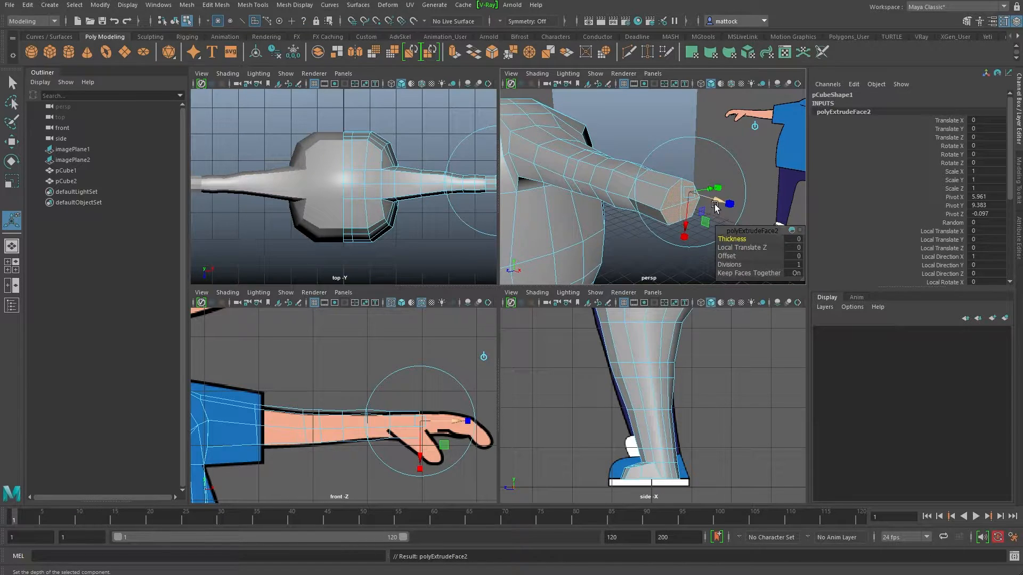
left_click_drag(717, 199, 746, 217)
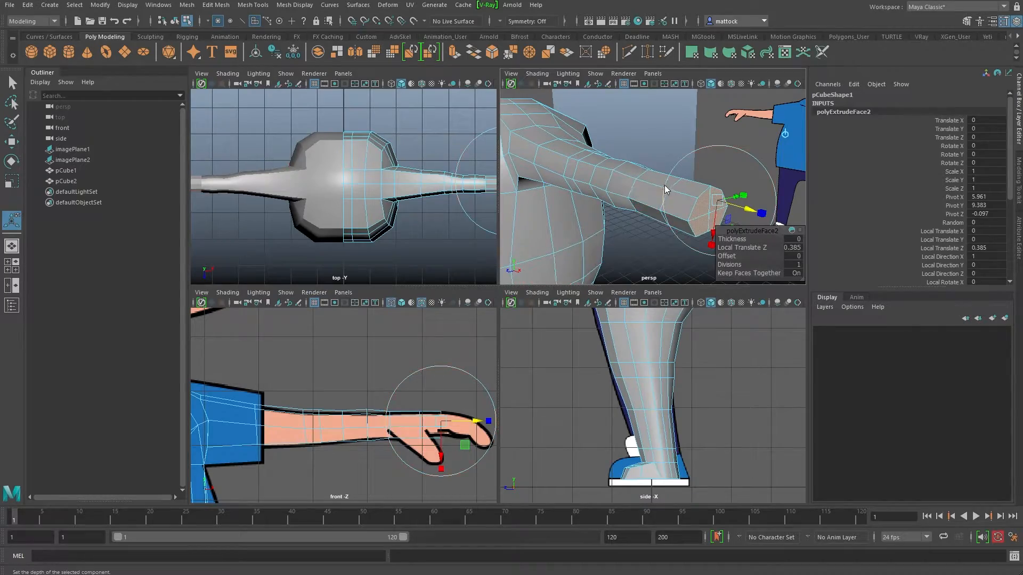
Switch to vertex editing in the full perspective view and move the hand's corner vertices outward to widen its end into a boxy shape.
key("space")
left_click_drag(677, 215, 564, 186, "alt")
middle_click_drag(561, 240, 521, 279, "alt")
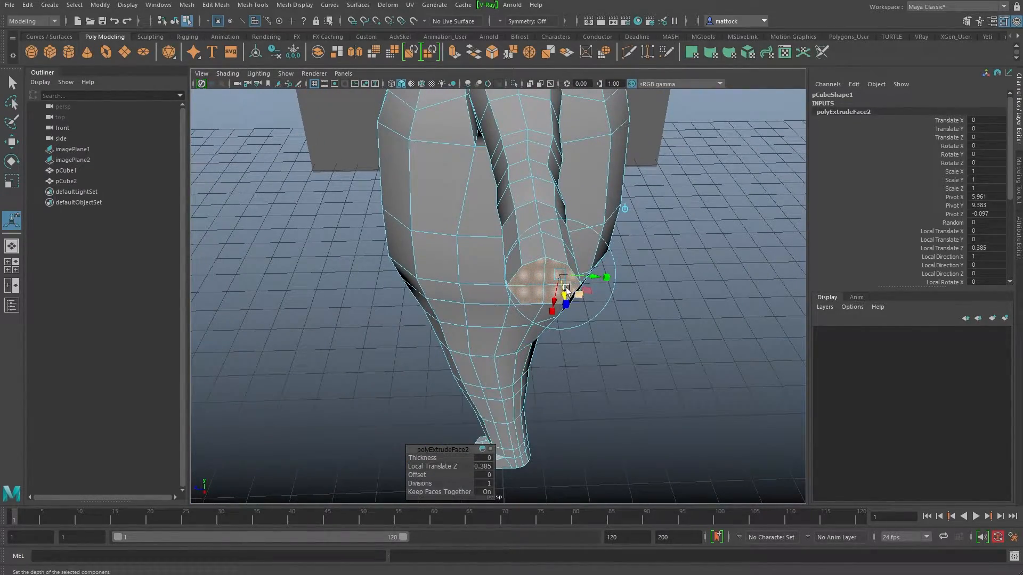
right_click_drag(524, 272, 505, 270)
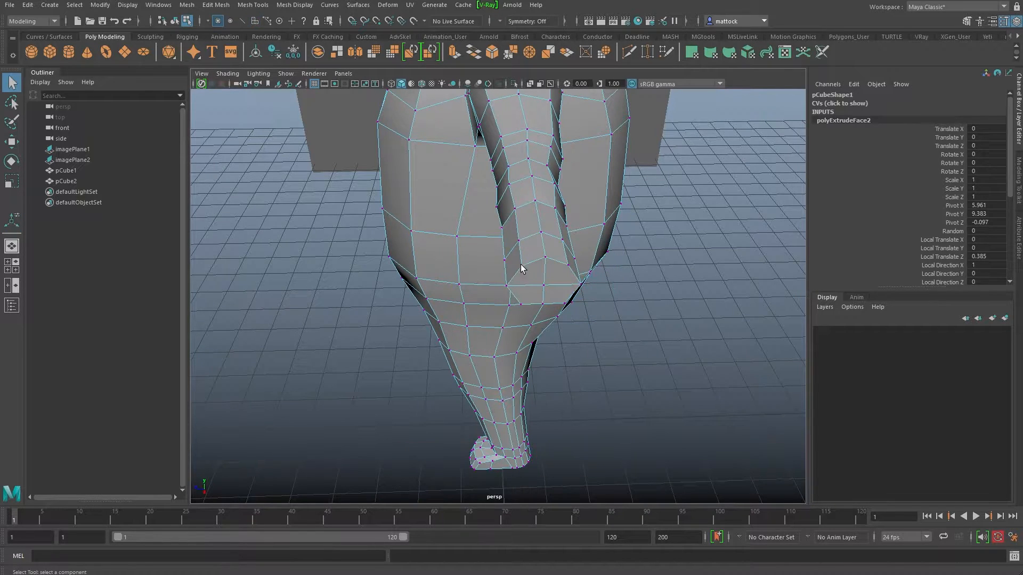
key("w")
left_click_drag(492, 266, 533, 267)
left_click(554, 245)
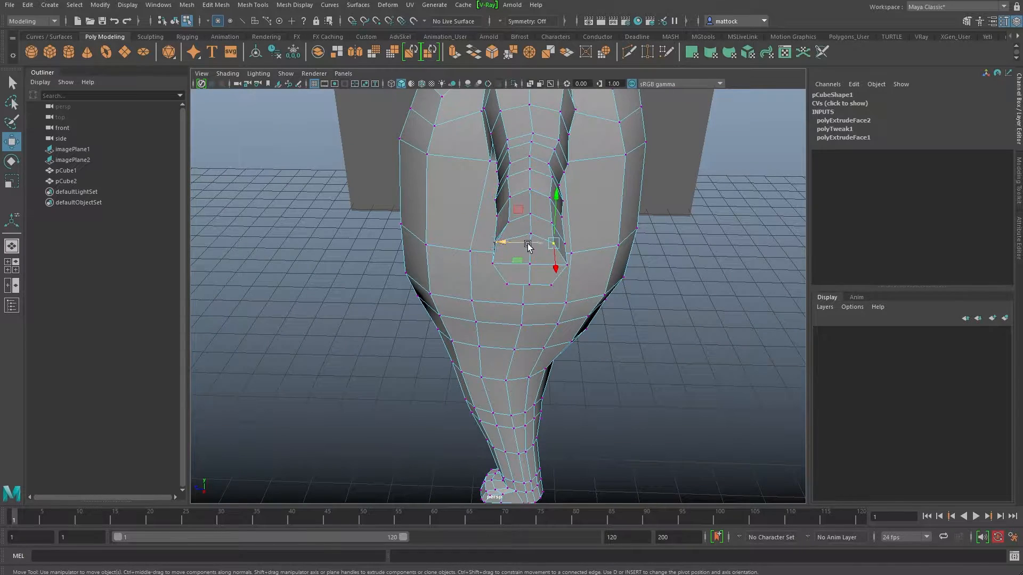
left_click(551, 284)
left_click_drag(512, 285, 533, 269)
Adjust the remaining vertices around the hand's end from several sides to make its end edge straight and its face flat.
left_click_drag(592, 258, 560, 249, "alt")
left_click(468, 345)
left_click_drag(447, 357, 368, 343, "alt")
left_click_drag(463, 320, 448, 275, "alt")
left_click(429, 277)
left_click_drag(503, 196, 514, 234, "alt")
left_click(519, 200)
left_click_drag(515, 164, 515, 186)
mouse_move(494, 232)
left_mouse_down("alt")
mouse_move(562, 267)
mouse_move(388, 290)
mouse_move(487, 273)
mouse_move(493, 247)
left_mouse_up("alt")
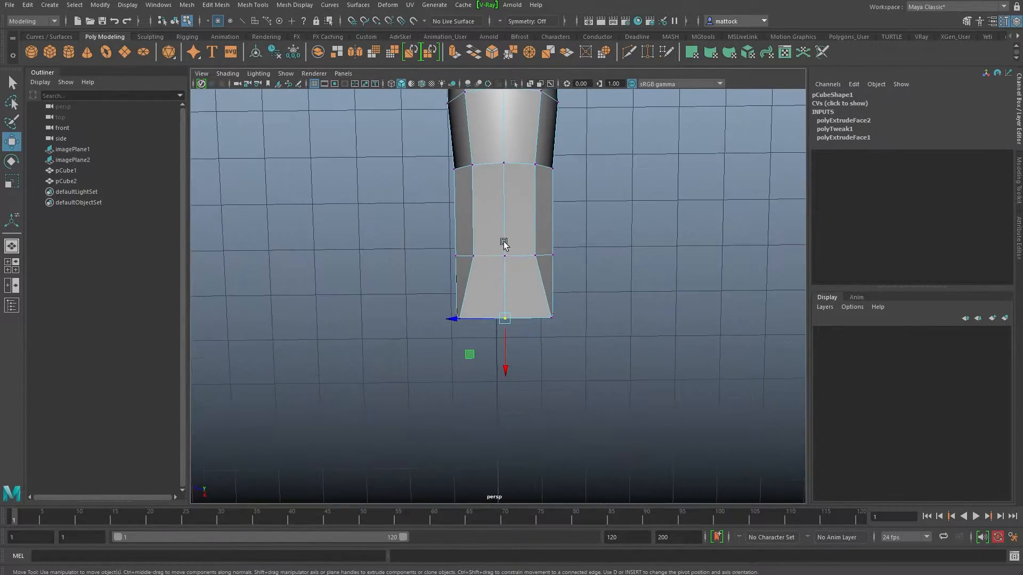
left_click_drag(450, 281, 501, 214, "alt")
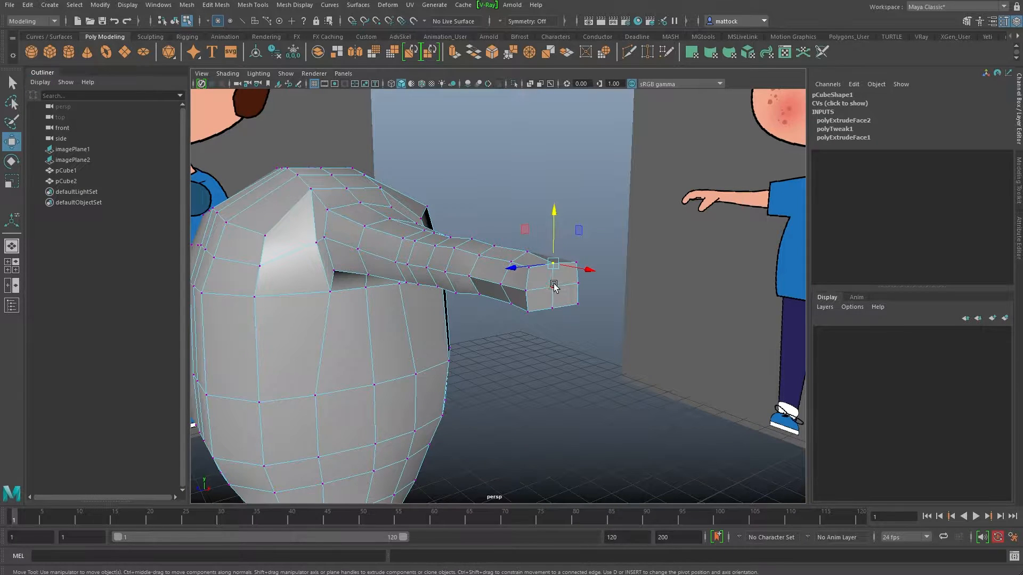
left_click_drag(566, 278, 332, 164, "alt")
Try inserting a lengthwise edge loop along the arm and hand with the Multi-Cut tool, and leave the tool.
left_click(13, 82)
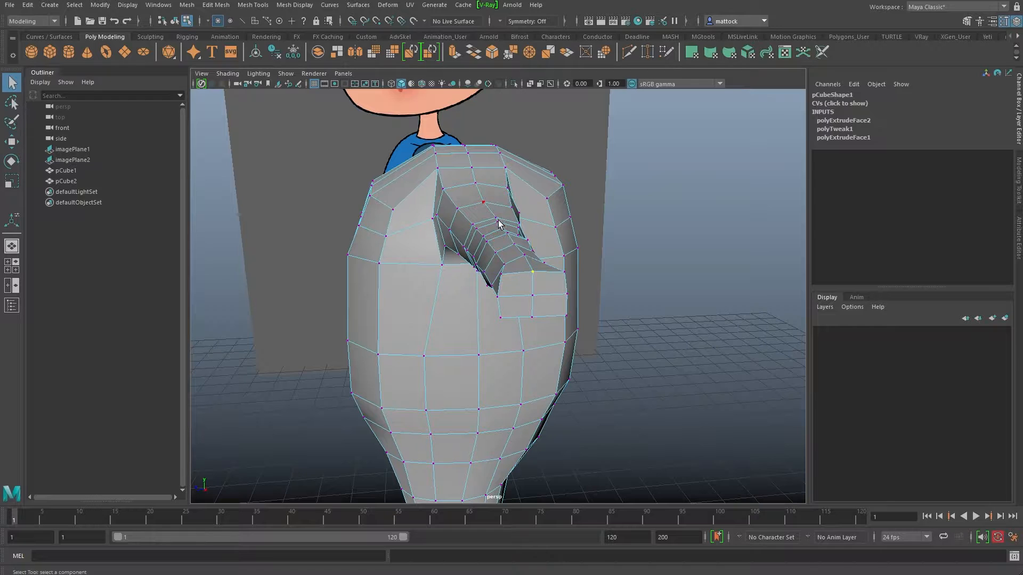
left_click_drag(501, 220, 515, 244, "alt")
right_click_drag(515, 244, 565, 230)
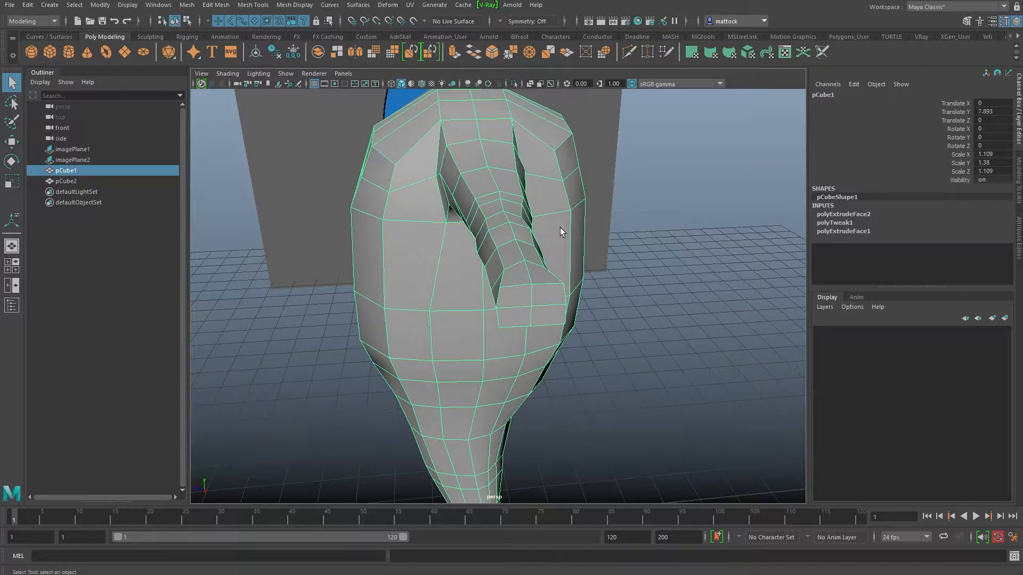
left_click_drag(622, 91, 612, 155, "alt")
left_click(629, 52)
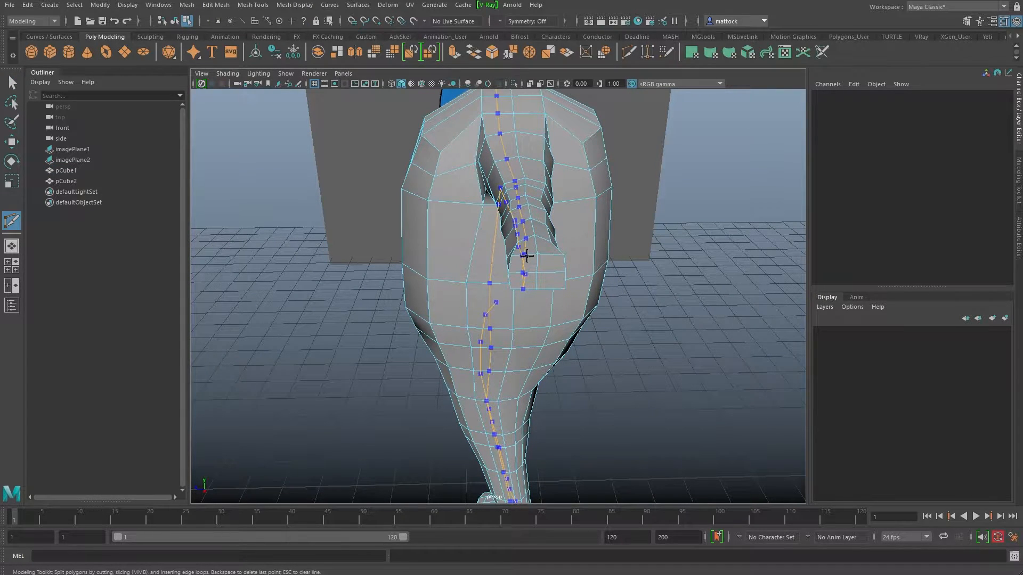
middle_click_drag(542, 313, 521, 221, "alt")
left_click_drag(495, 400, 681, 266, "alt")
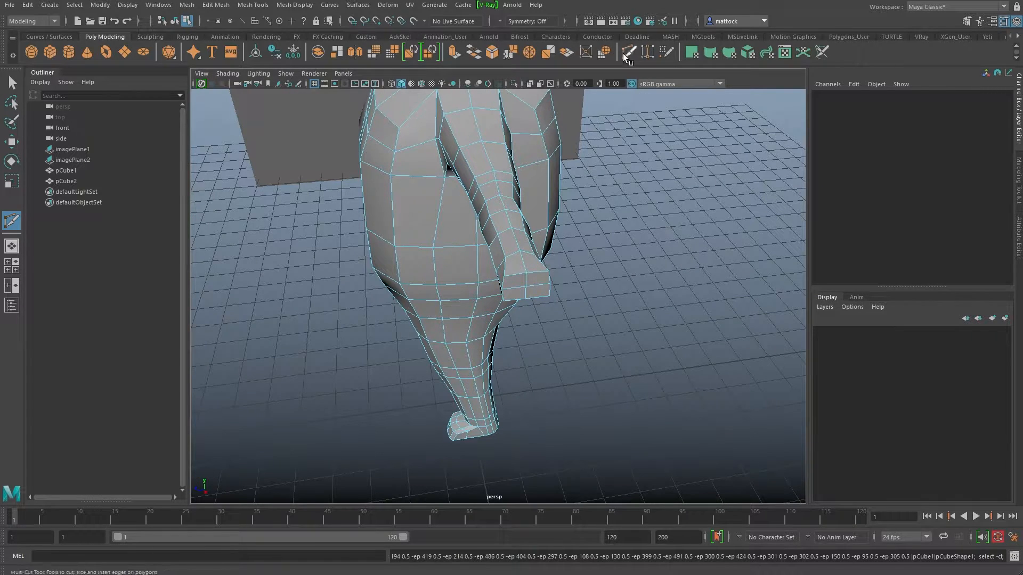
key("q")
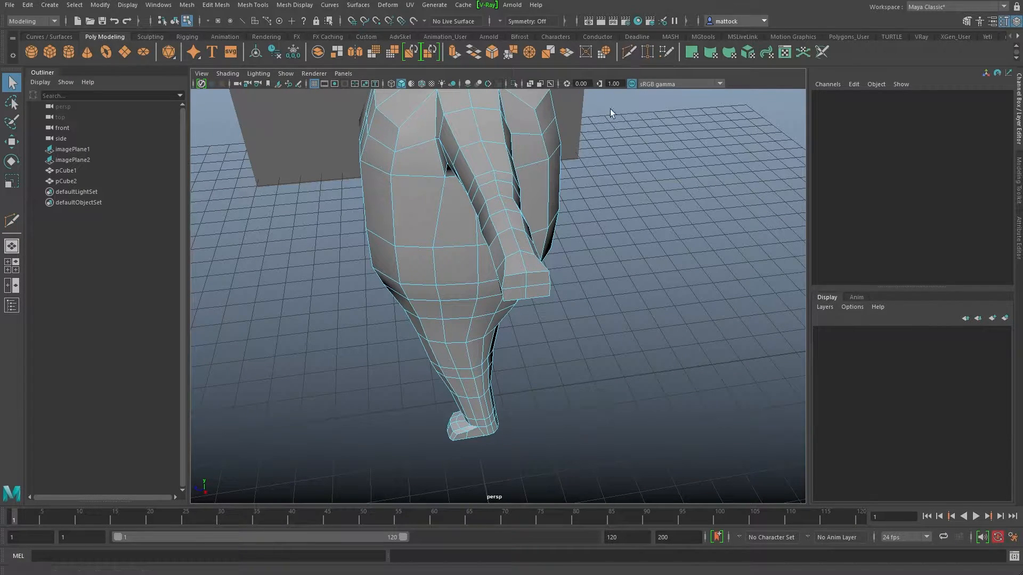
scroll(514, 238, "up", 3)
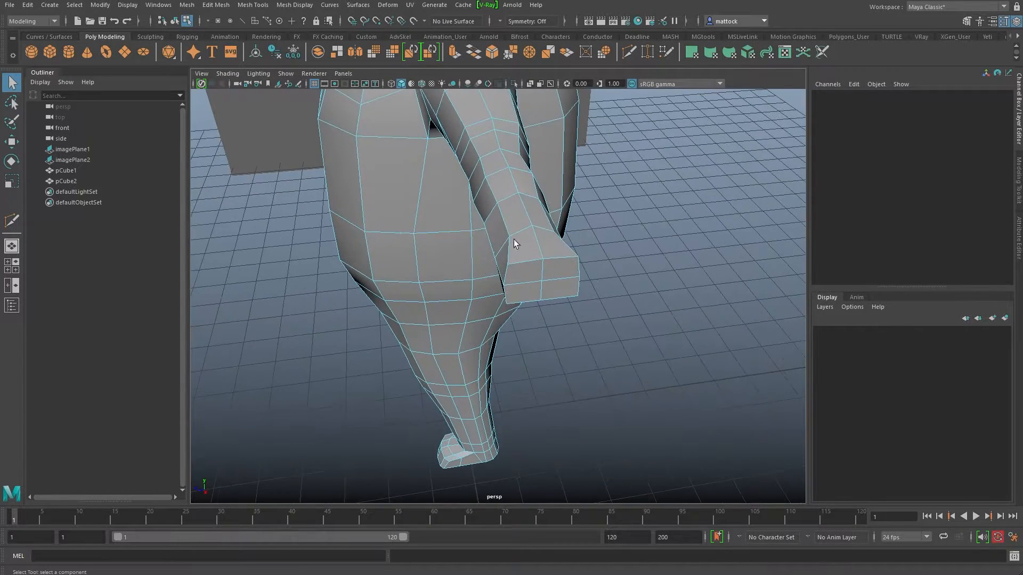
With the Multi-Cut tool, cut a lengthwise edge from the wrist vertex along one half of the hand's upper side to its end edge.
left_click(631, 51)
right_click_drag(539, 210, 511, 276, "alt")
left_click_drag(512, 275, 522, 213, "alt")
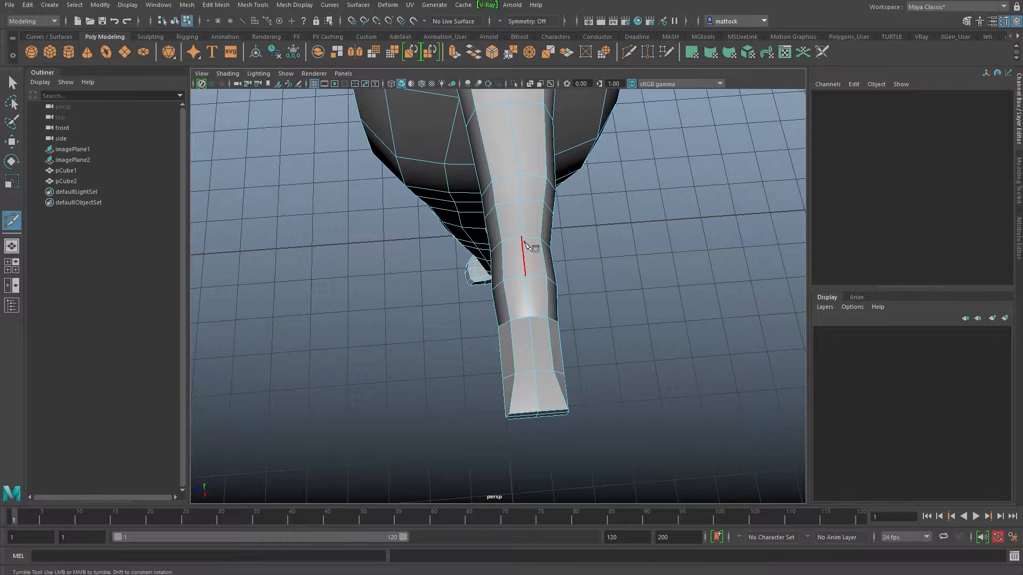
left_click(521, 237)
right_click_drag(396, 288, 447, 317, "alt")
middle_click_drag(447, 317, 440, 272, "alt")
left_click_drag(515, 290, 502, 183, "alt")
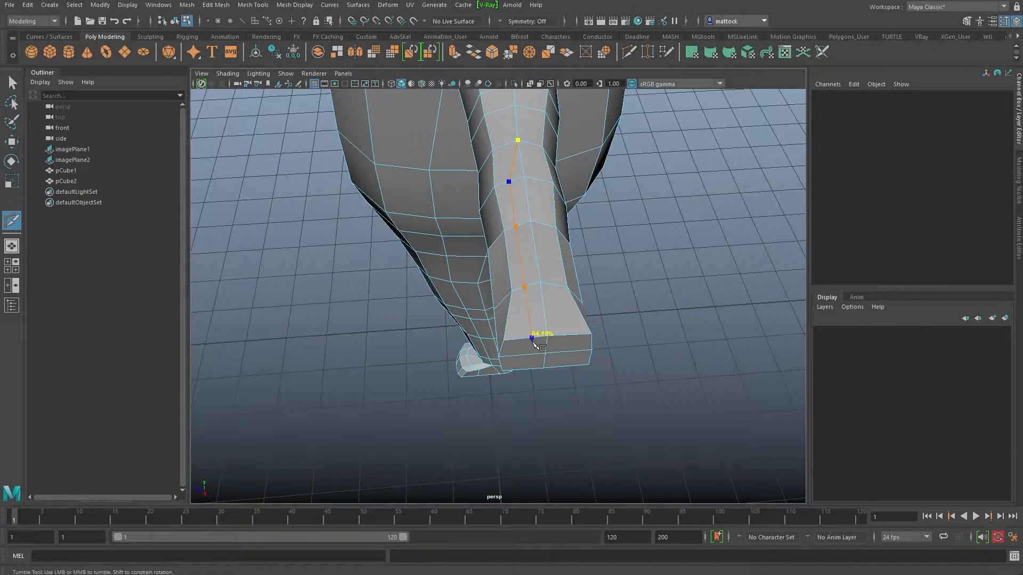
left_click(533, 341)
key("ctrl+z")
left_click(526, 287)
left_click(527, 340)
Continue the cut down the hand's end face and back along its underside to the wrist, and complete it.
left_click_drag(526, 345, 577, 282, "alt")
left_click(568, 195)
left_click_drag(571, 198, 580, 238, "alt")
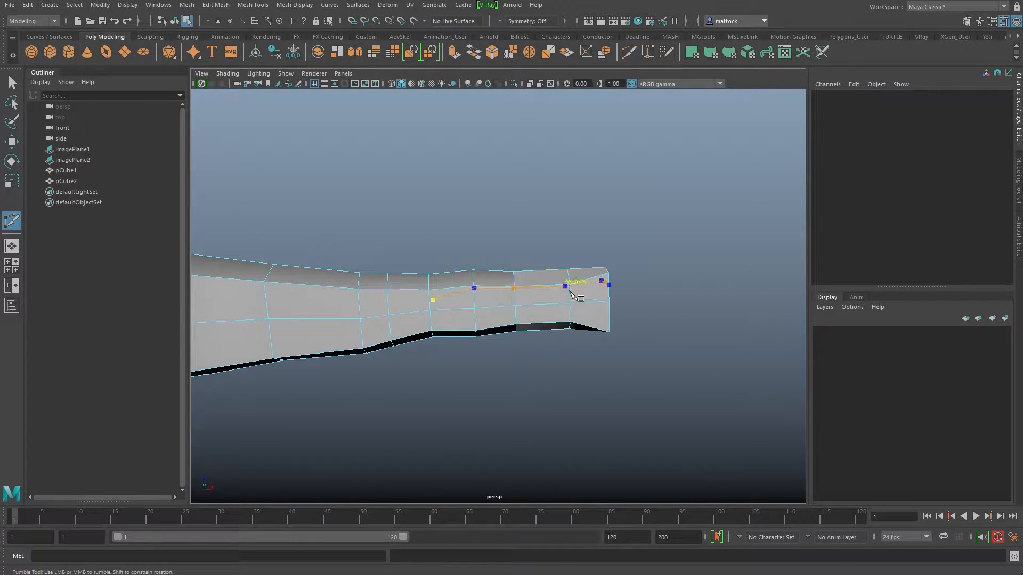
left_click_drag(572, 297, 581, 307, "alt")
left_click(572, 267)
left_click_drag(491, 278, 490, 282, "alt")
left_click(475, 293)
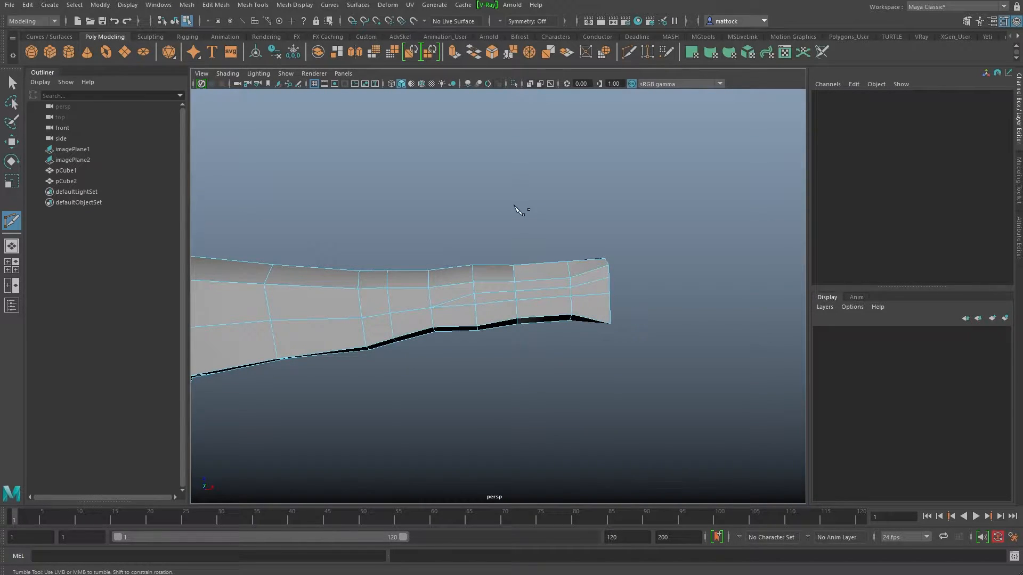
mouse_move(519, 247)
left_mouse_down("alt")
mouse_move(427, 335)
mouse_move(464, 277)
mouse_move(442, 251)
mouse_move(488, 199)
mouse_move(539, 246)
left_mouse_up("alt")
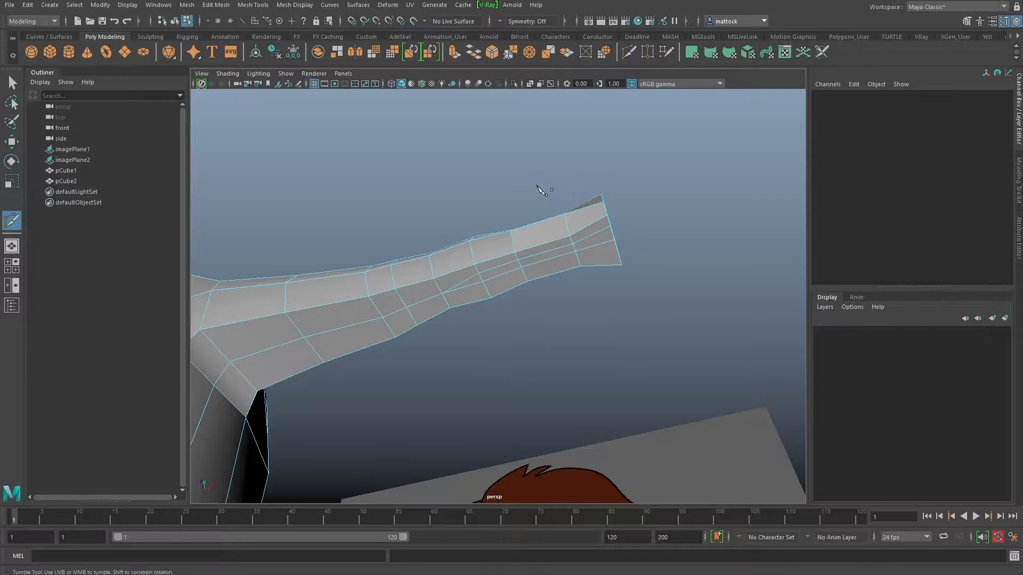
Cut a second lengthwise edge around the other half of the hand, from wrist to wrist across the end face, and leave the Multi-Cut tool.
left_click_drag(599, 224, 453, 303, "alt")
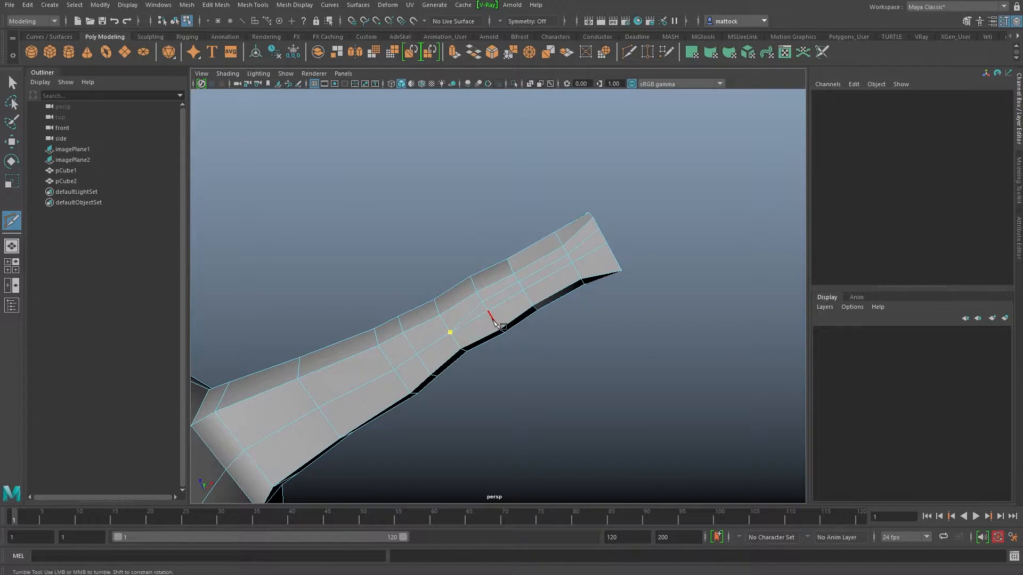
left_click(539, 290)
left_click_drag(564, 252, 630, 293, "alt")
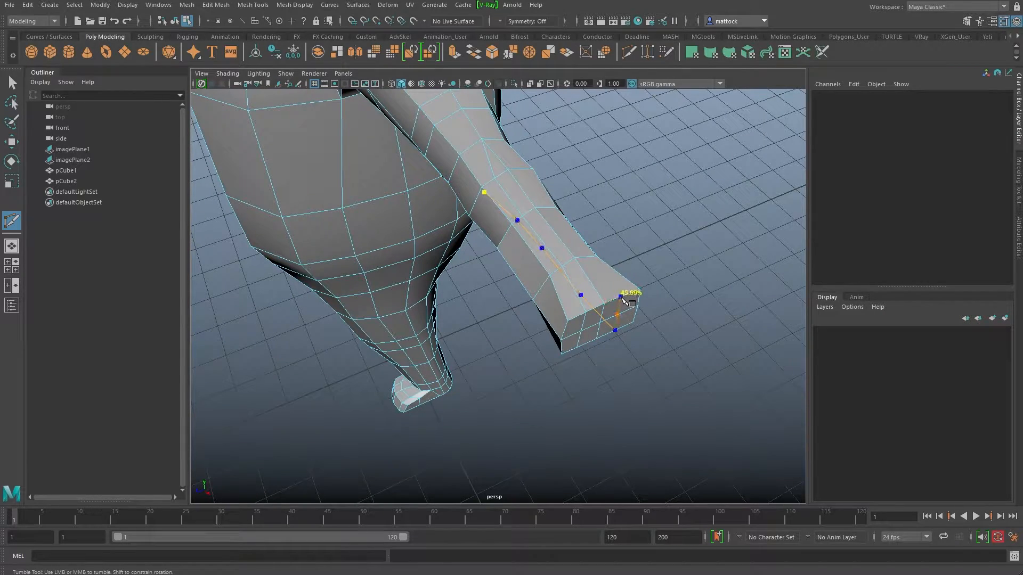
left_click_drag(593, 257, 545, 210, "alt")
left_click(557, 223)
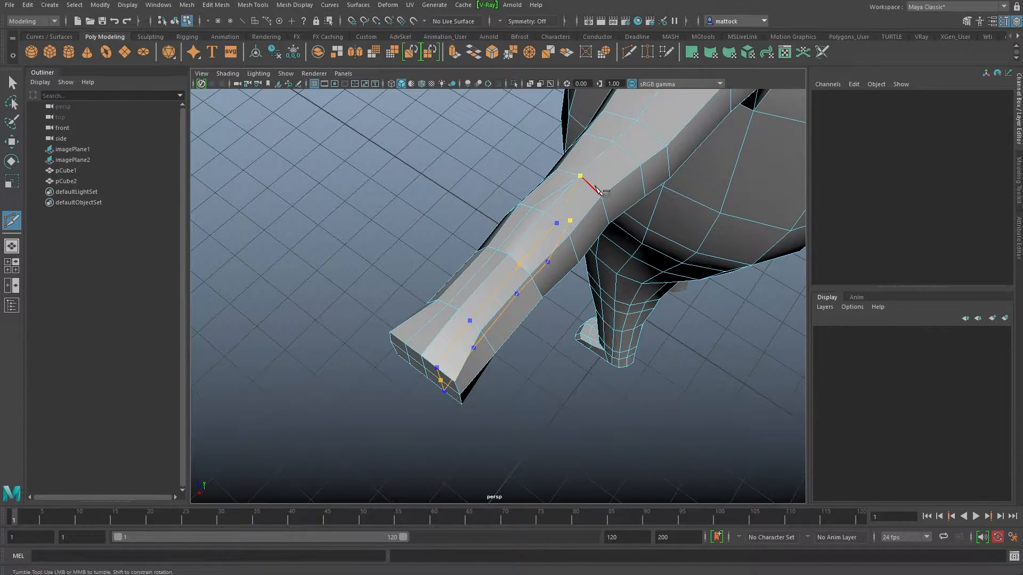
key("Return")
left_click_drag(486, 240, 560, 237, "alt")
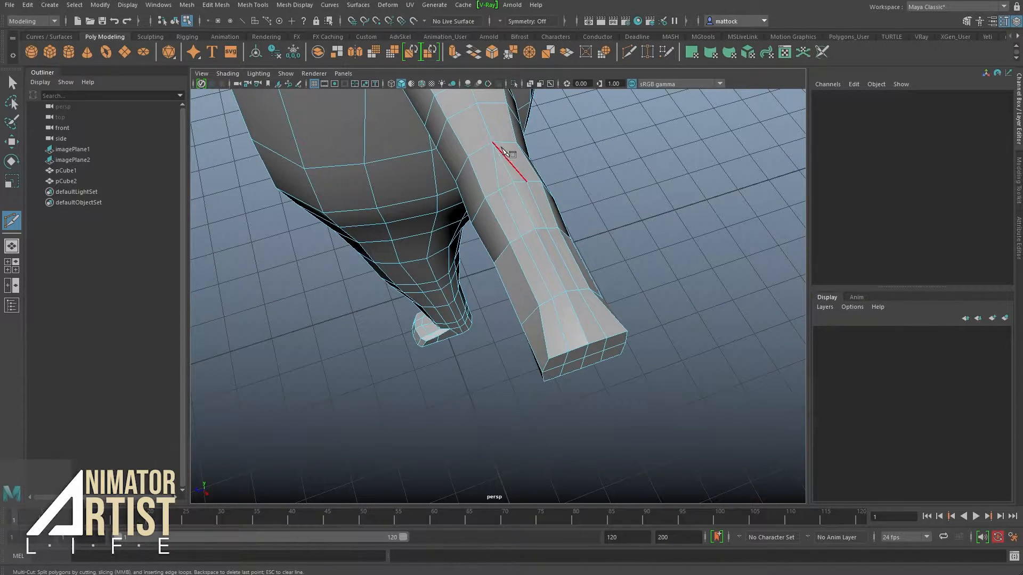
left_click_drag(534, 265, 479, 176, "alt")
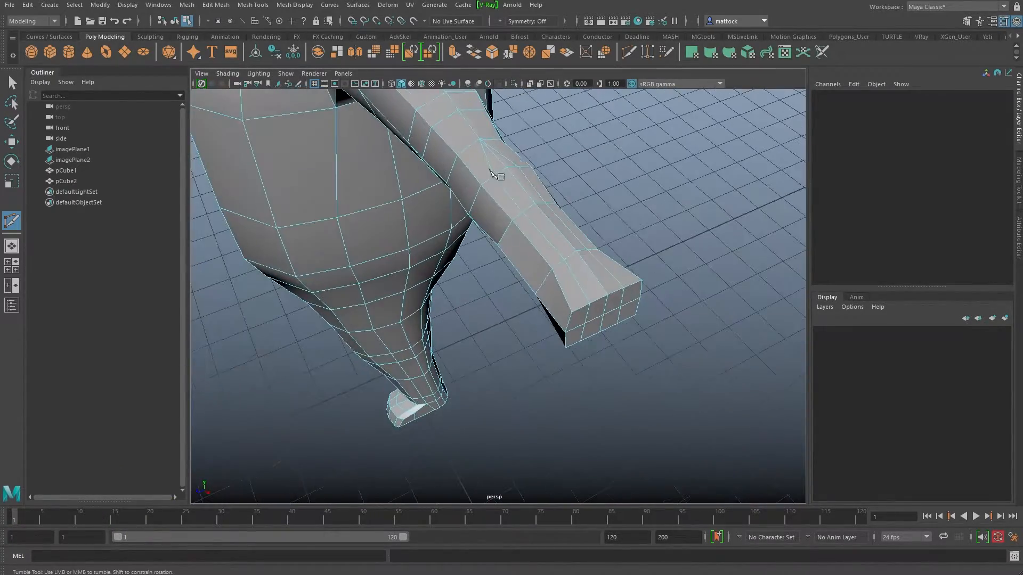
left_click_drag(578, 240, 539, 218, "alt")
left_click(12, 83)
Switch to face selection and select all the faces at the flat end of the hand.
mouse_move(581, 245)
left_mouse_down("alt")
mouse_move(544, 206)
mouse_move(491, 231)
mouse_move(573, 238)
left_mouse_up("alt")
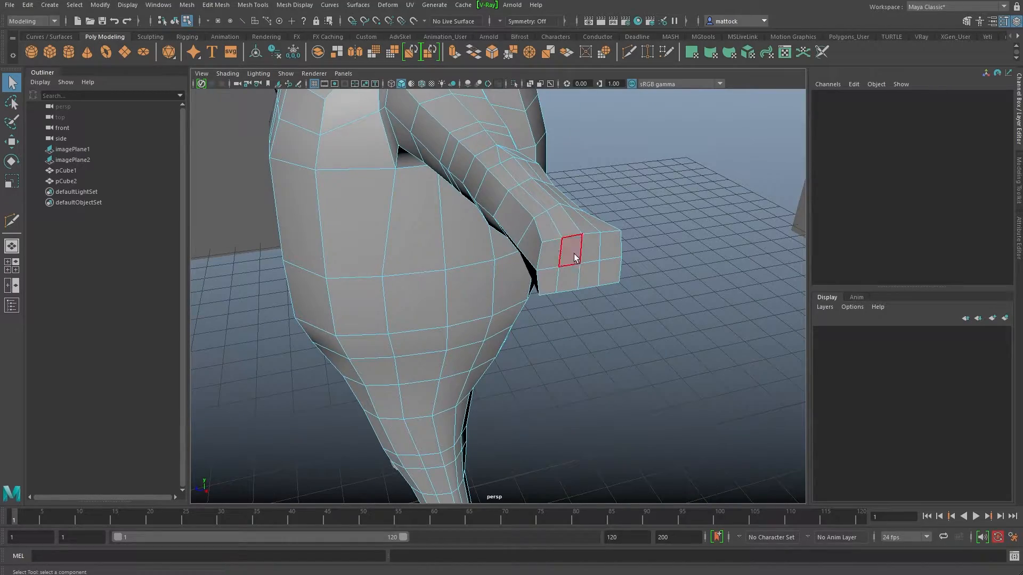
left_click_drag(569, 251, 598, 249, "alt")
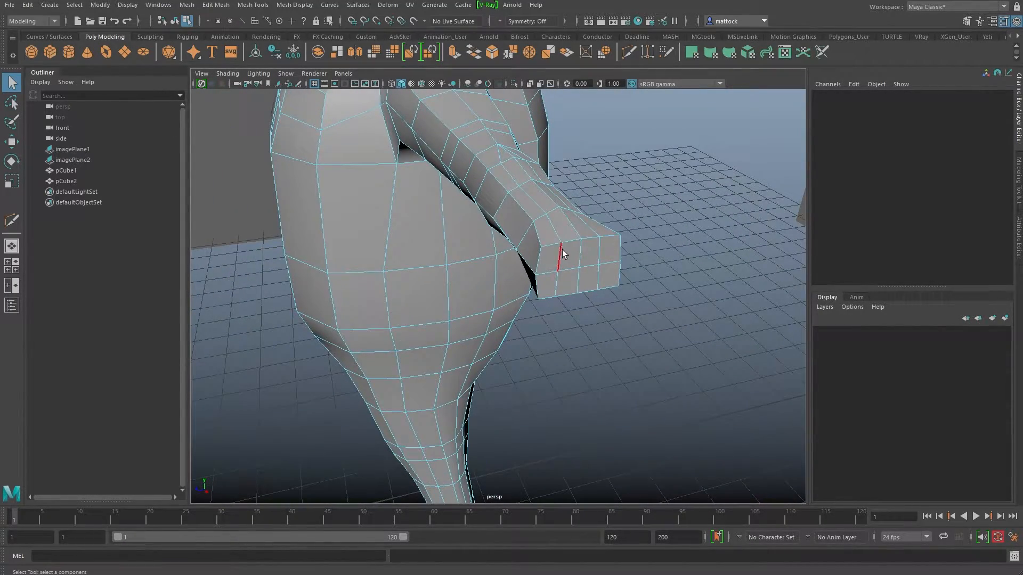
right_click_drag(568, 258, 562, 274)
left_click_drag(555, 260, 397, 219, "alt")
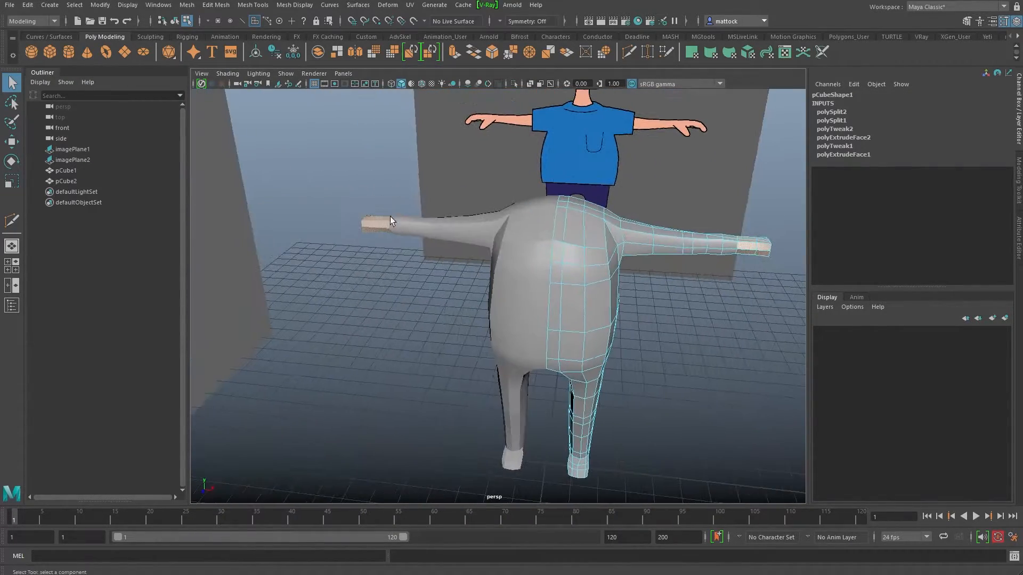
left_click_drag(574, 252, 523, 262, "alt")
scroll(522, 266, "up", 5)
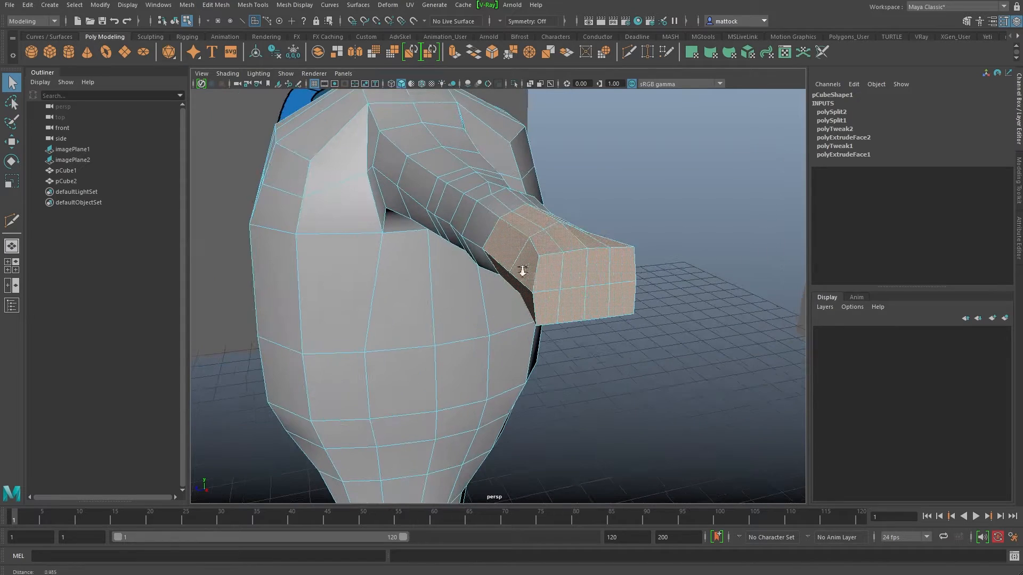
left_click(553, 272)
left_click_drag(583, 270, 538, 218, "alt")
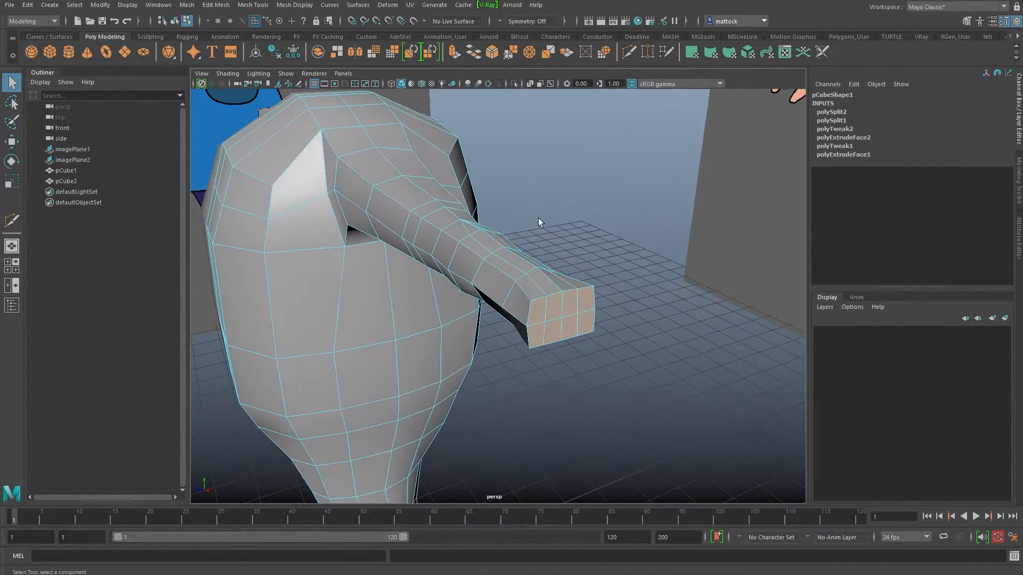
Try extruding all of the hand's end faces together with a local Z translation of 0.596, and undo it.
left_click(454, 52)
left_click_drag(592, 318, 643, 349)
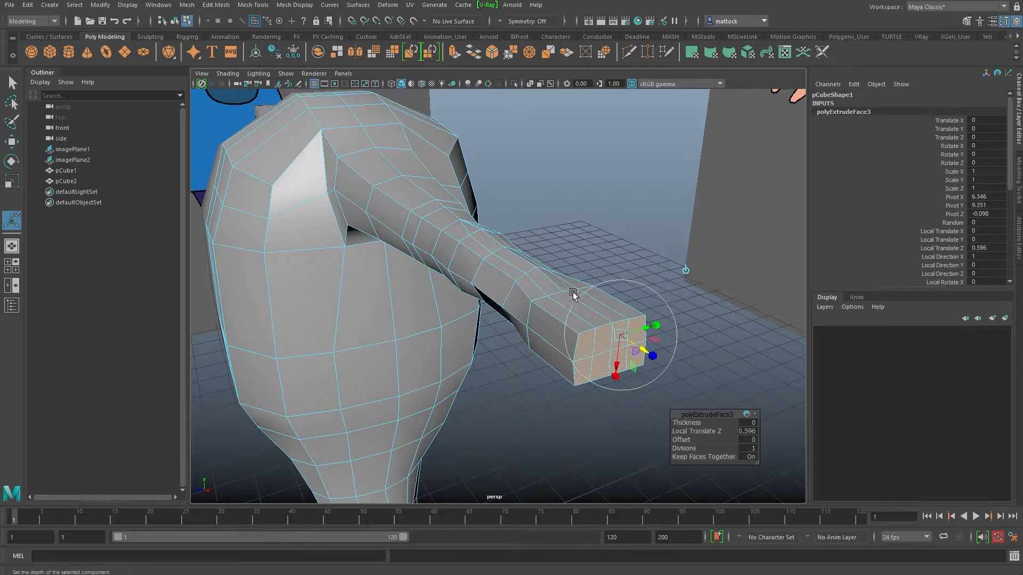
key("ctrl+z")
key("ctrl+z")
key("ctrl+z")
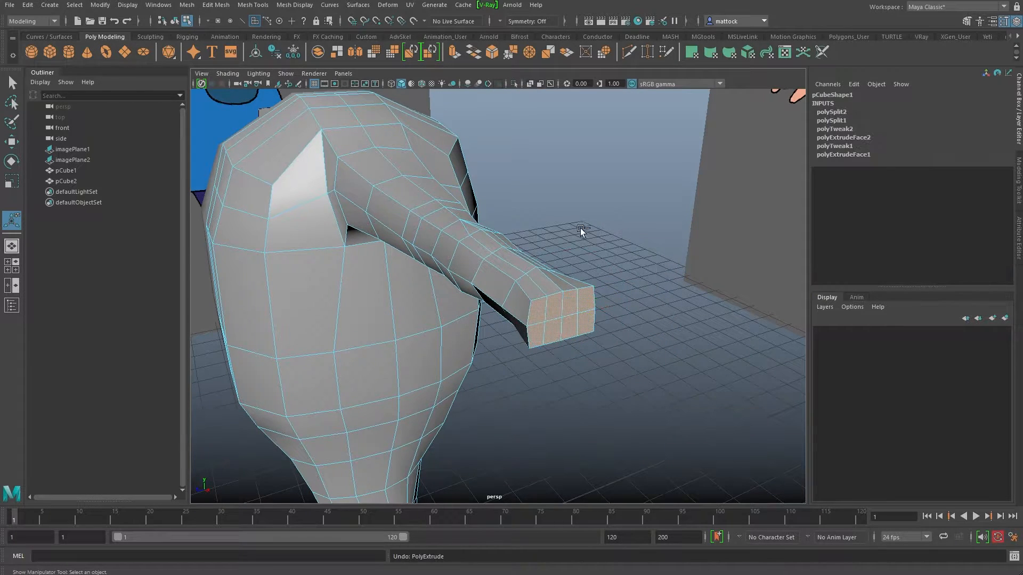
Extrude the outermost pair of end faces with a local Z translation of 0.551 to form the first finger, and reduce its tip's height.
left_click(610, 253)
left_click(538, 303)
left_click(538, 334, "shift")
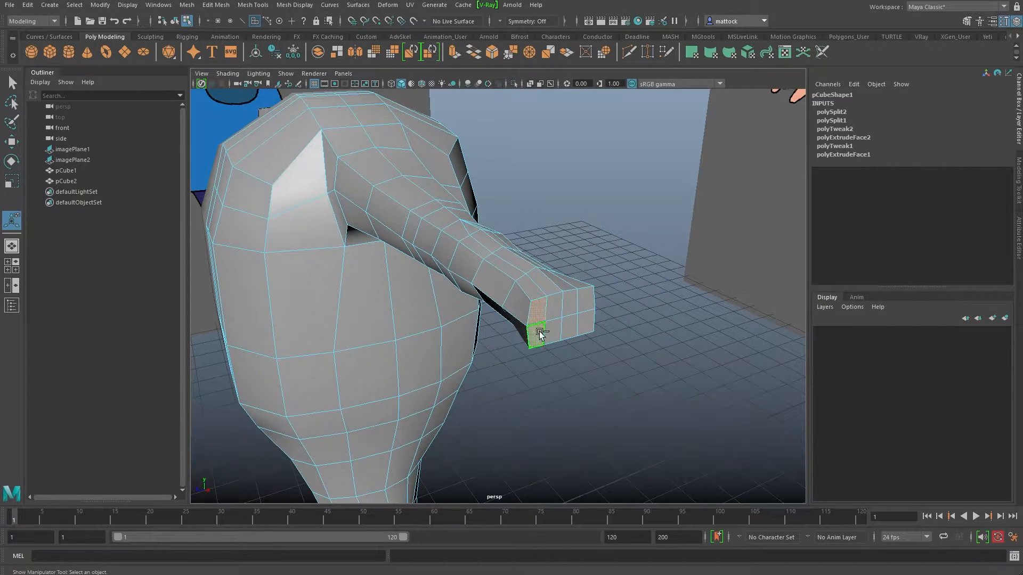
left_click_drag(564, 268, 580, 305, "alt")
left_click(452, 52)
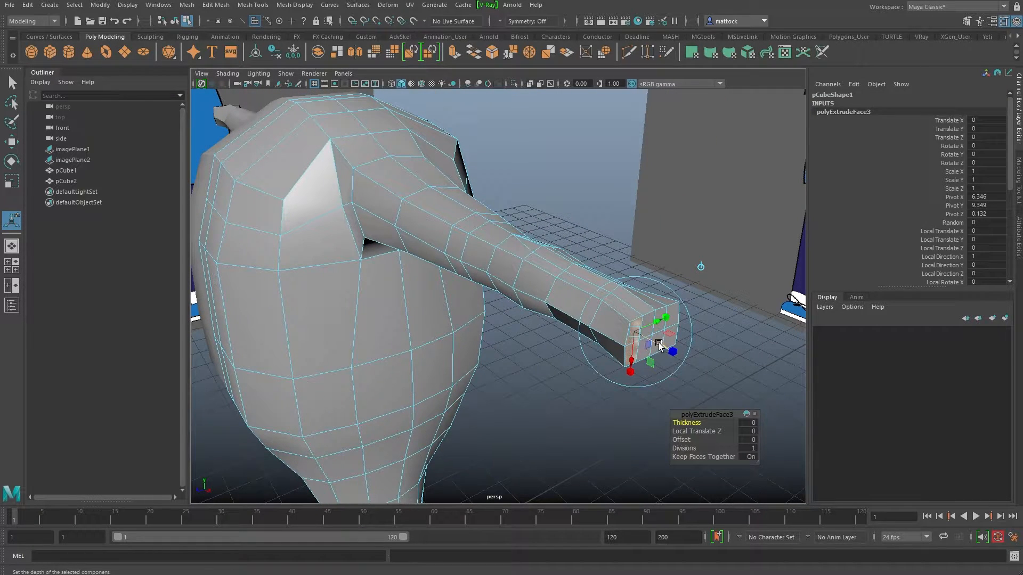
left_click_drag(660, 347, 617, 293)
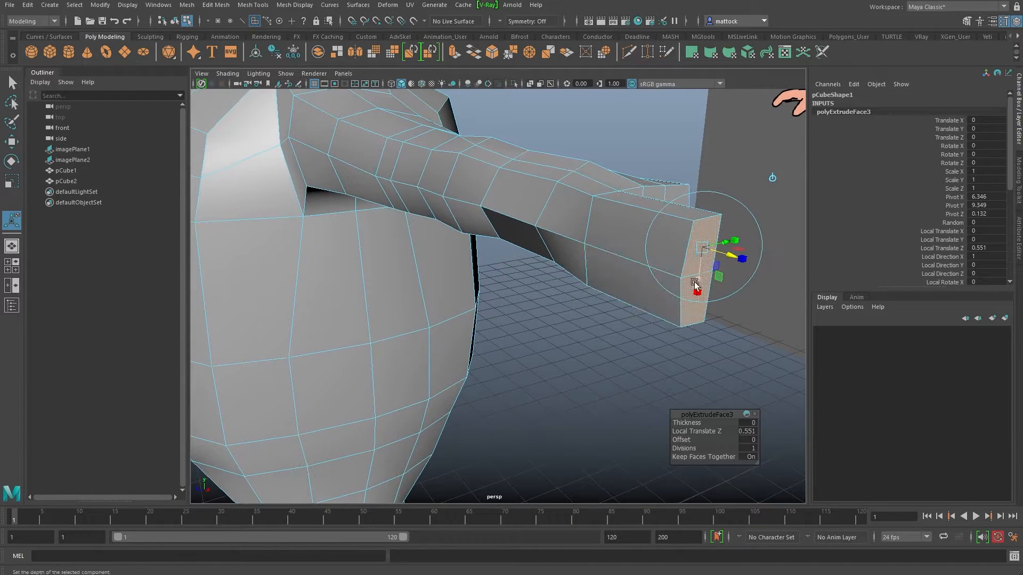
left_click_drag(701, 284, 701, 257)
left_click_drag(632, 248, 605, 258, "alt")
middle_click_drag(517, 278, 592, 210, "alt")
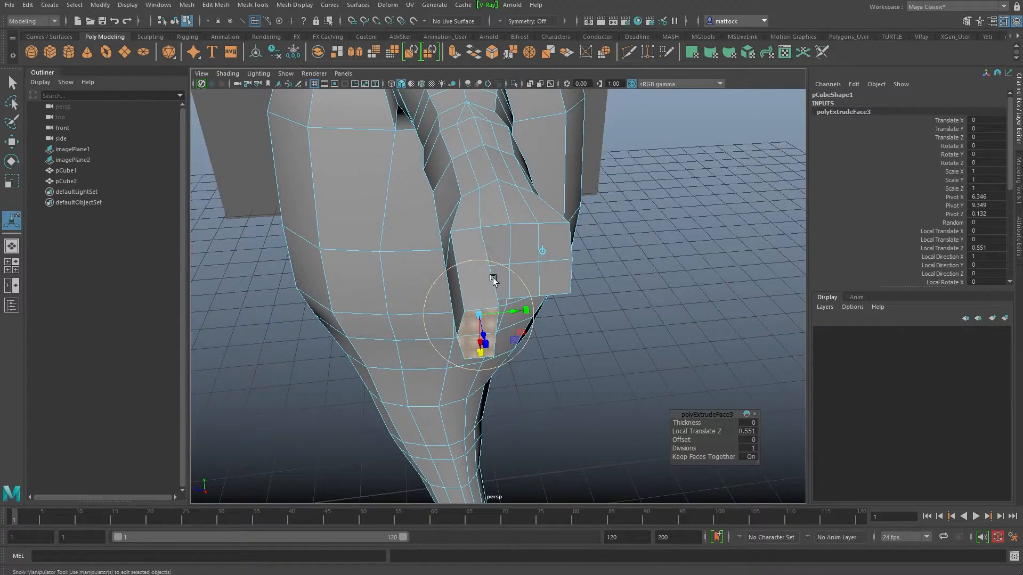
Switch to vertex editing and move the first fingertip's corner vertices inward to round its outline.
right_click(465, 242)
left_click(432, 243)
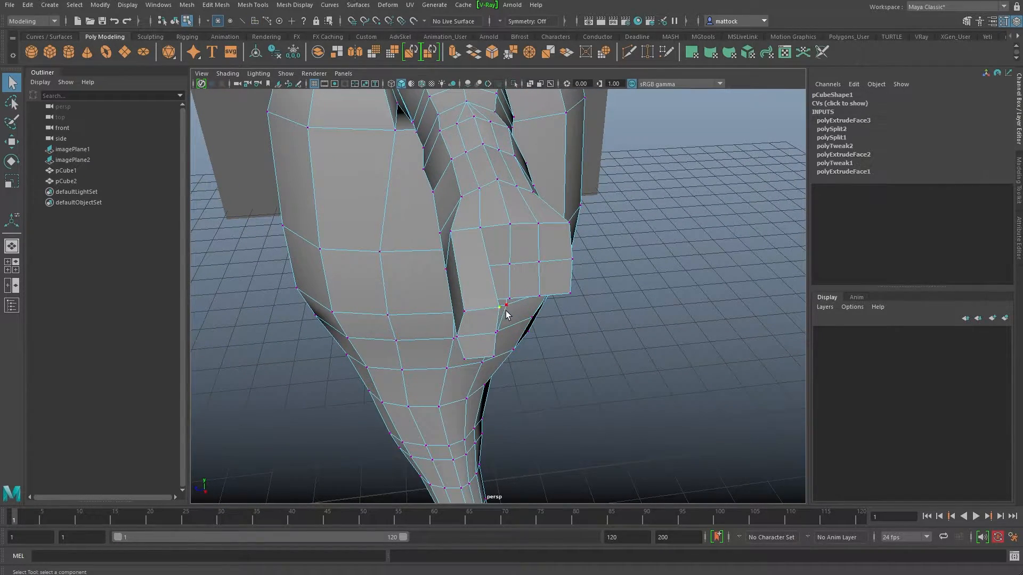
key("w")
left_click_drag(459, 313, 364, 366)
left_click(386, 363)
left_click_drag(360, 309, 443, 276, "alt")
Switch to face selection and scale the first finger's two end faces down to taper the tip.
right_click_drag(562, 248, 559, 271)
left_click(558, 308)
left_click(549, 333, "shift")
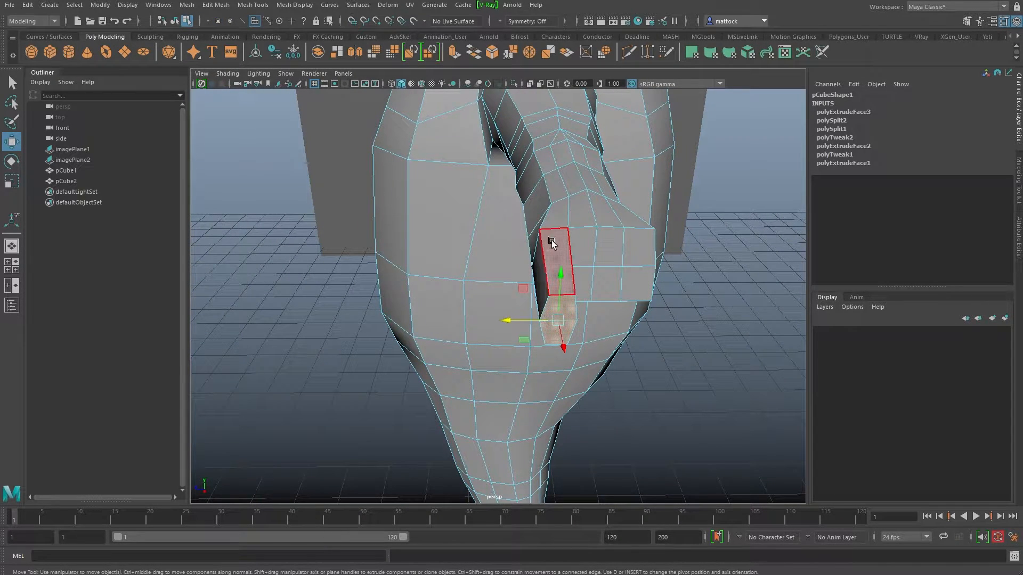
key("r")
left_click_drag(558, 316, 553, 319)
Extrude the pair of end faces beside the first finger with a local Z translation of 0.633, and reduce the new finger tip's height.
left_click_drag(560, 202, 528, 226, "alt")
right_click_drag(528, 226, 520, 278, "alt")
left_click_drag(521, 277, 470, 245, "alt")
right_click_drag(469, 245, 500, 262, "alt")
left_click_drag(500, 263, 523, 276, "alt")
left_click(531, 192)
left_click(532, 241, "shift")
left_click_drag(535, 200, 596, 243, "alt")
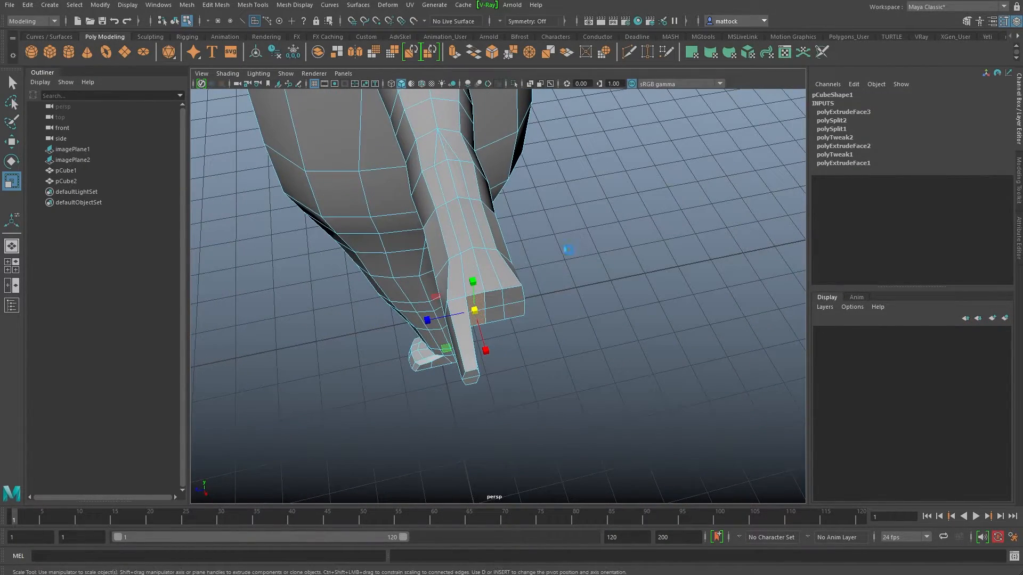
key("ctrl+e")
left_click_drag(483, 328, 507, 328)
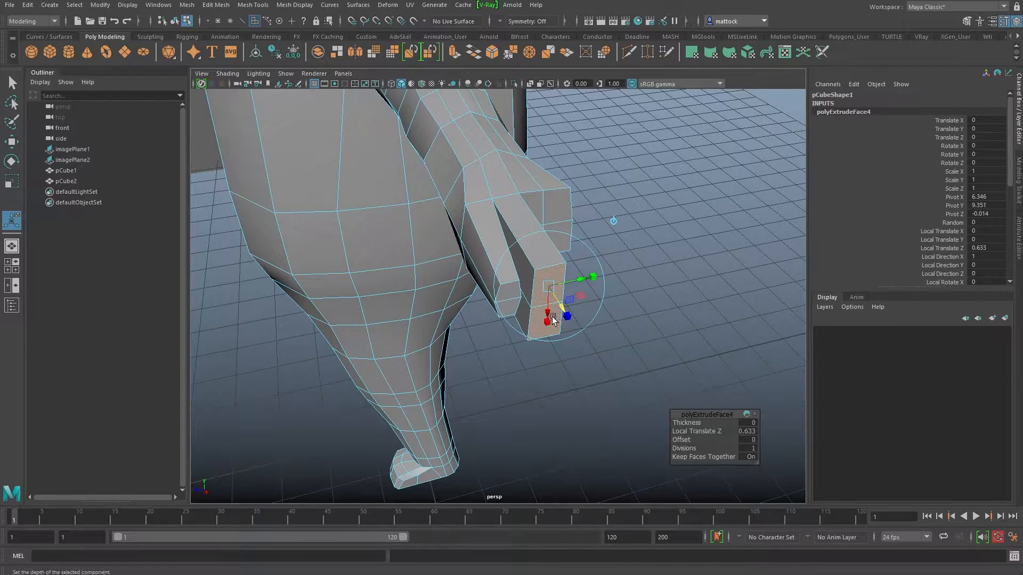
right_click_drag(510, 281, 631, 273, "alt")
mouse_move(631, 273)
left_mouse_down()
mouse_move(631, 295)
mouse_move(635, 260)
left_mouse_up()
Try resizing the second finger's end faces with the extrusion manipulator, and undo each attempt.
left_click_drag(717, 256, 589, 219, "alt")
right_click_drag(589, 219, 539, 290, "alt")
left_click_drag(645, 338, 638, 341)
key("ctrl+z")
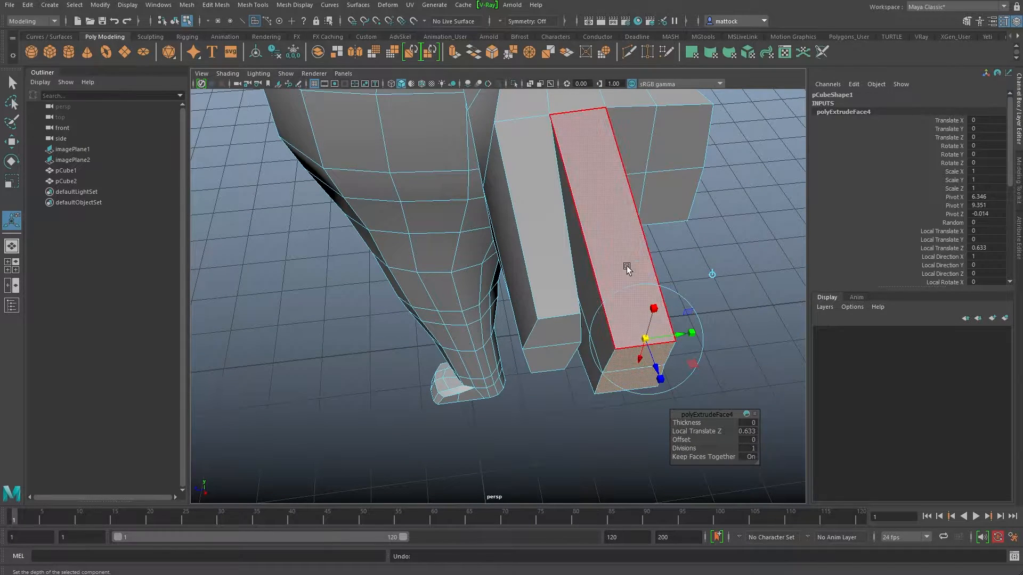
left_click_drag(646, 340, 644, 339)
key("ctrl+z")
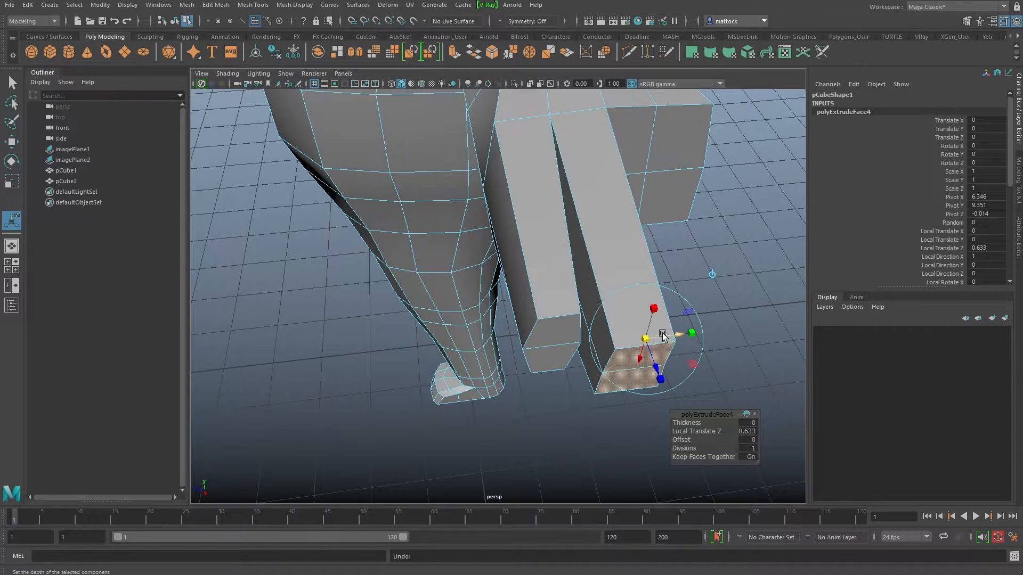
Scale the second finger's end faces down uniformly to taper the tip.
key("r")
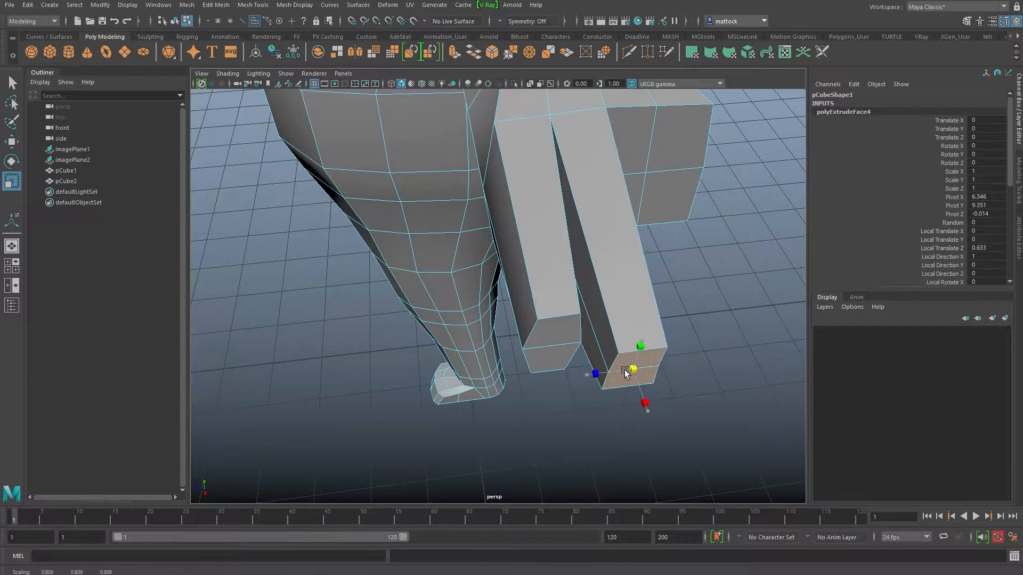
left_click_drag(705, 288, 600, 283, "alt")
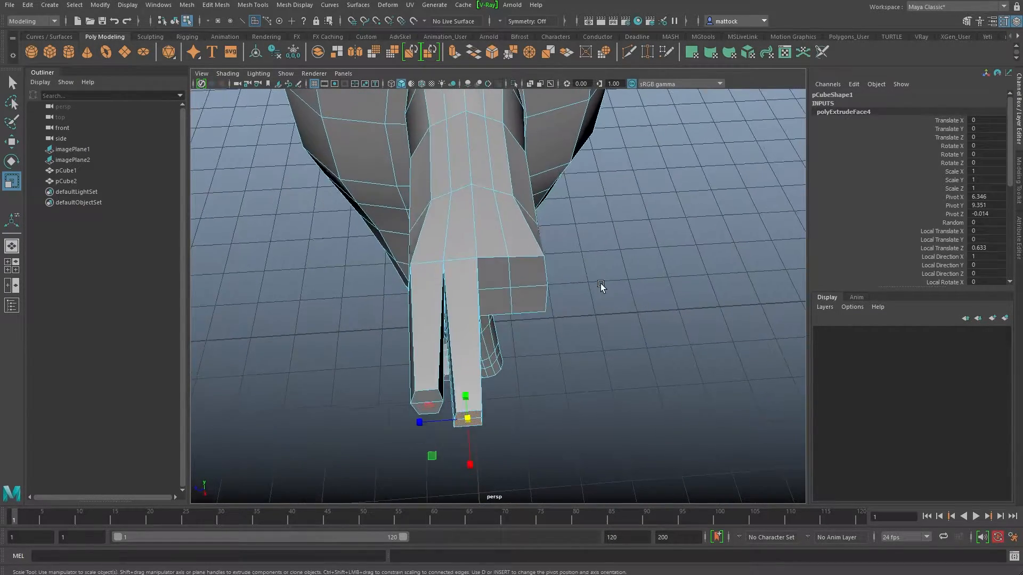
Extrude the third pair of end faces outward from the hand to form the third finger.
left_click(502, 280)
left_click(507, 304, "shift")
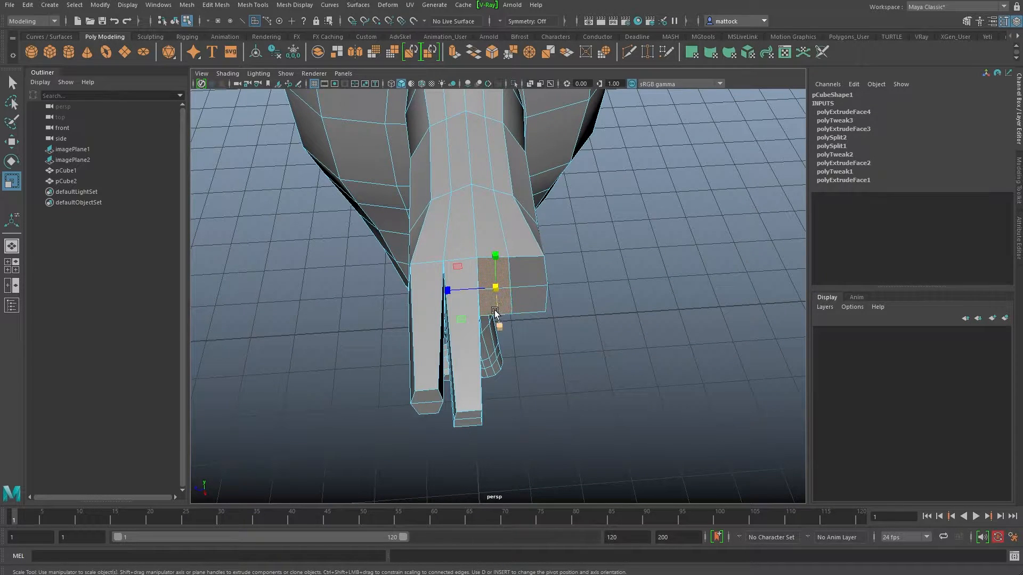
left_click_drag(499, 316, 489, 418, "shift")
key("w")
key("r")
left_click_drag(507, 303, 580, 295, "alt")
Extrude the last pair of end faces with the Extrude tool to form the fourth finger, and clear the selection.
left_click(472, 319)
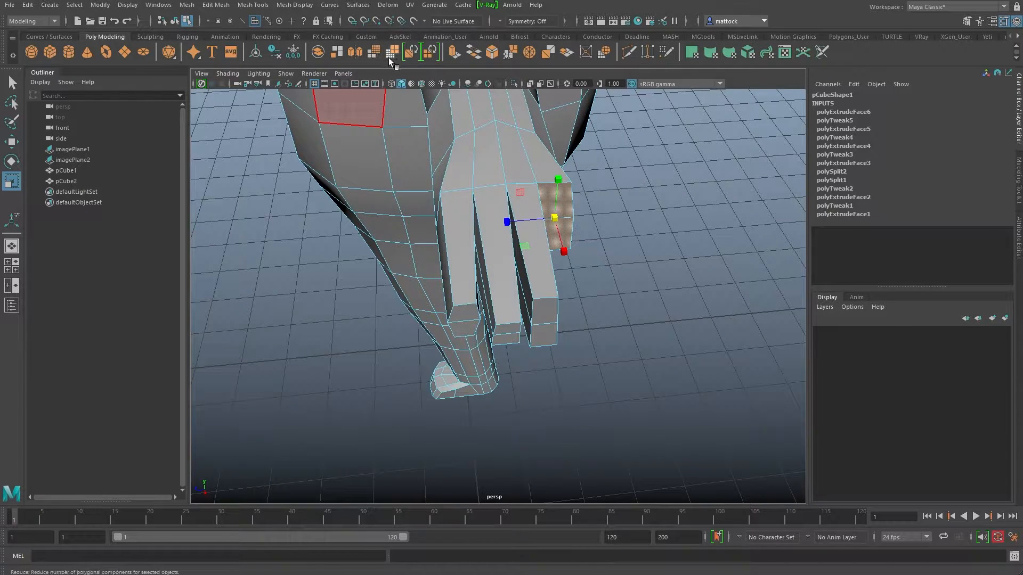
left_click(454, 53)
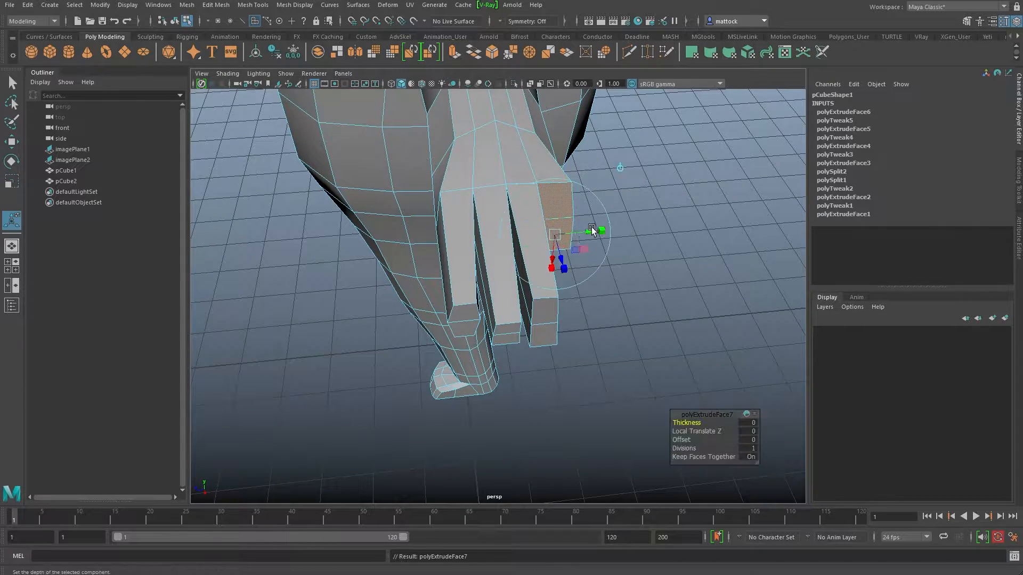
left_click_drag(563, 268, 498, 267)
left_click(573, 351)
right_click_drag(416, 227, 447, 234, "alt")
Select the third finger's two end faces and scale them down vertically to thin the tip.
left_click(575, 267)
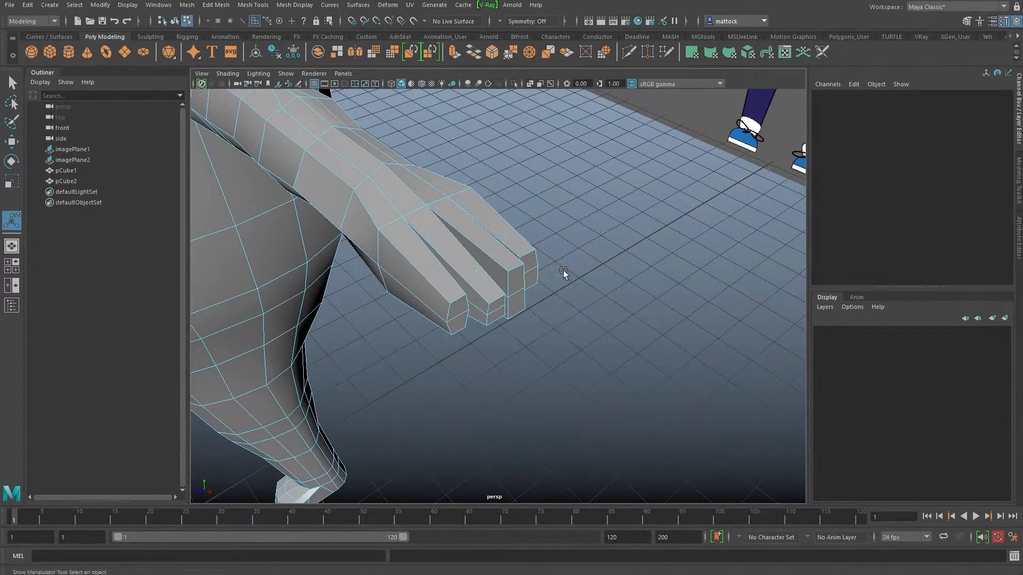
left_click(517, 285)
left_click(519, 305, "shift")
key("r")
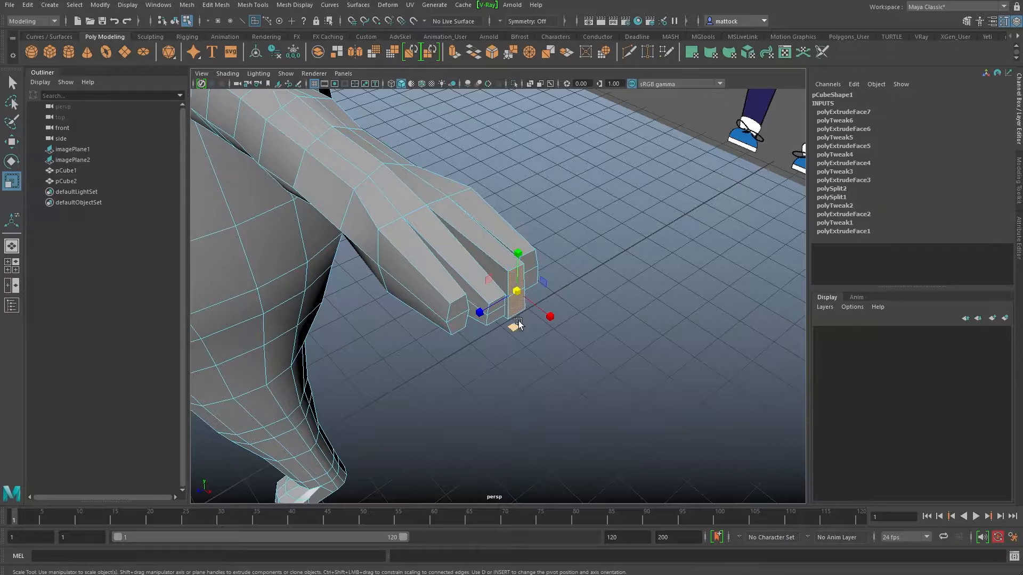
left_click_drag(520, 257, 463, 292)
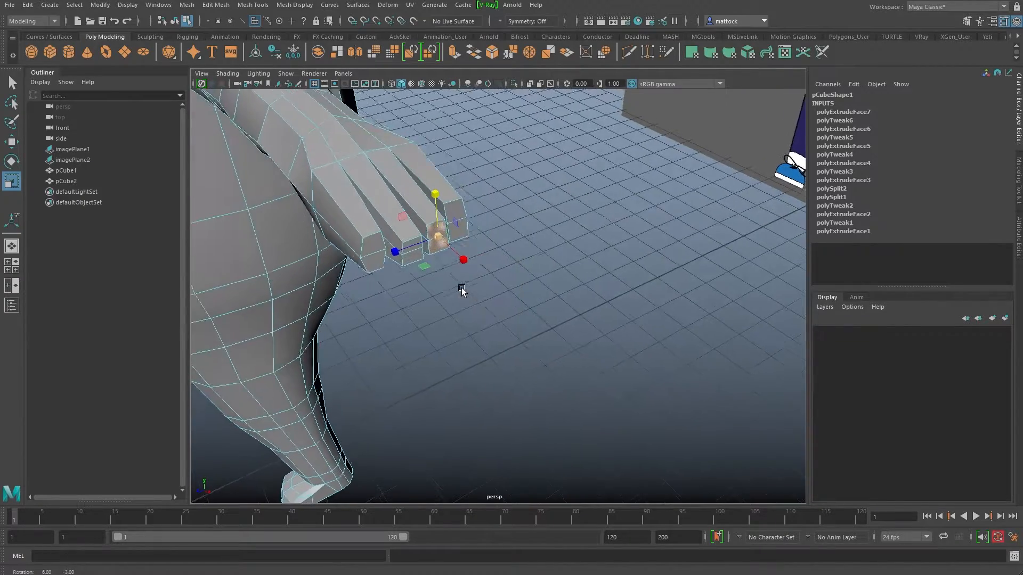
Preview the hand in smooth mode and examine the shape of the fingers from several angles.
middle_click_drag(463, 273, 496, 292, "alt")
left_click_drag(565, 235, 599, 238, "alt")
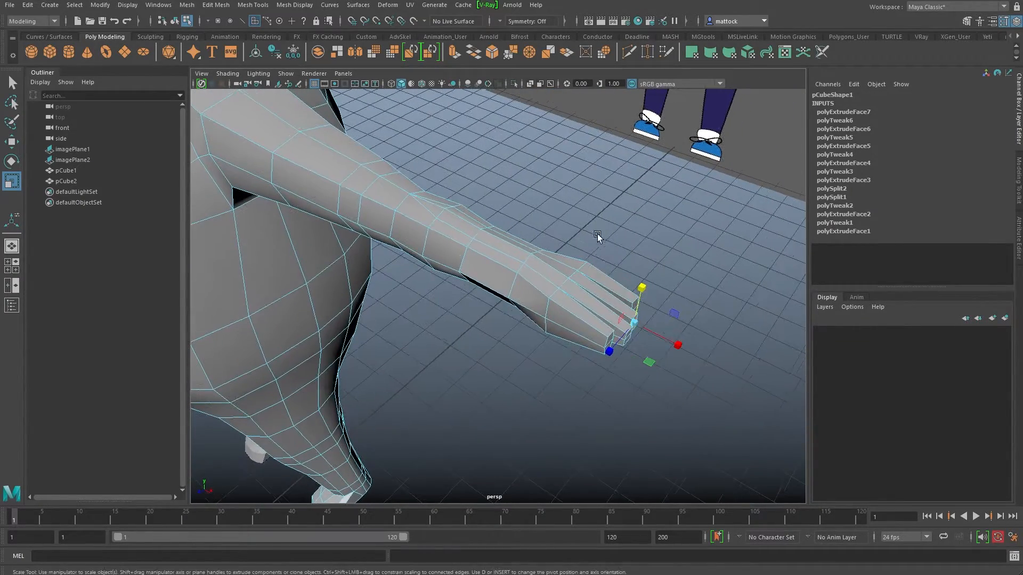
key("3")
right_click_drag(652, 259, 543, 263, "alt")
left_click_drag(543, 263, 430, 320, "alt")
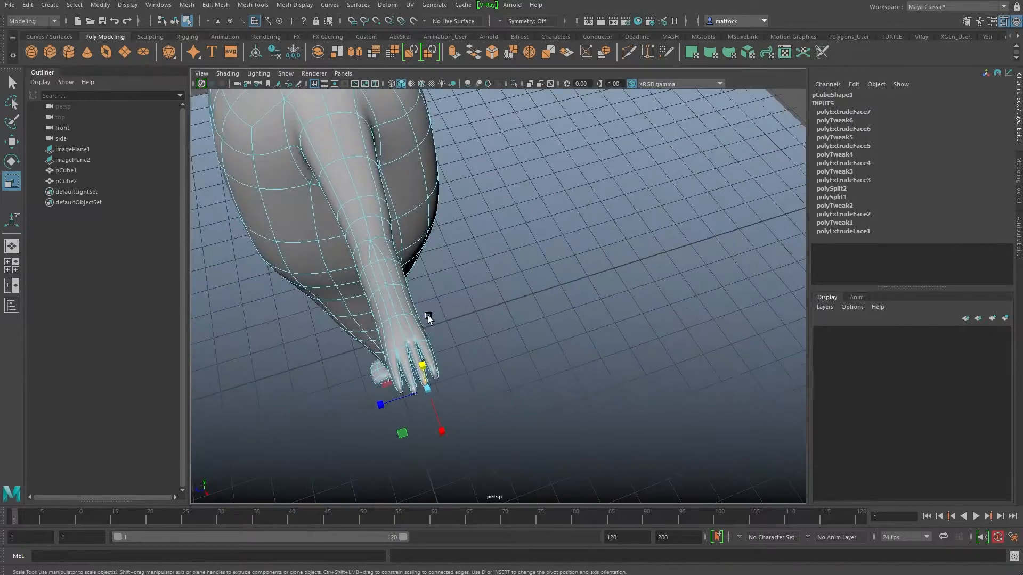
middle_click_drag(431, 320, 532, 234, "alt")
right_click_drag(463, 250, 533, 260, "alt")
left_click_drag(533, 259, 512, 299, "alt")
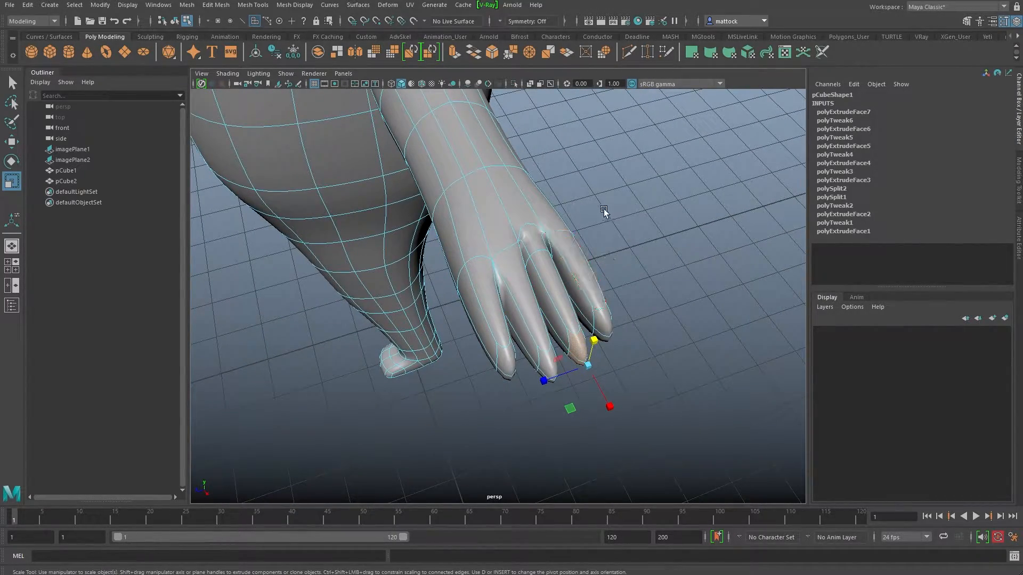
key("1")
Select the end faces of all four fingers, move them slightly outward along X, and scale them vertically against the front reference.
left_click_drag(618, 238, 442, 266, "alt")
key("space")
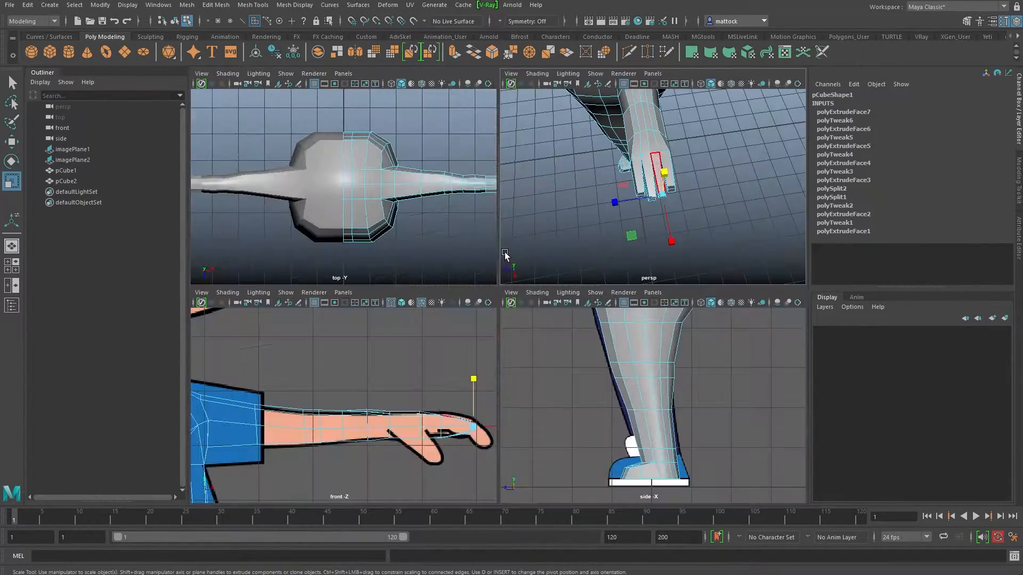
middle_click_drag(459, 399, 353, 336, "alt")
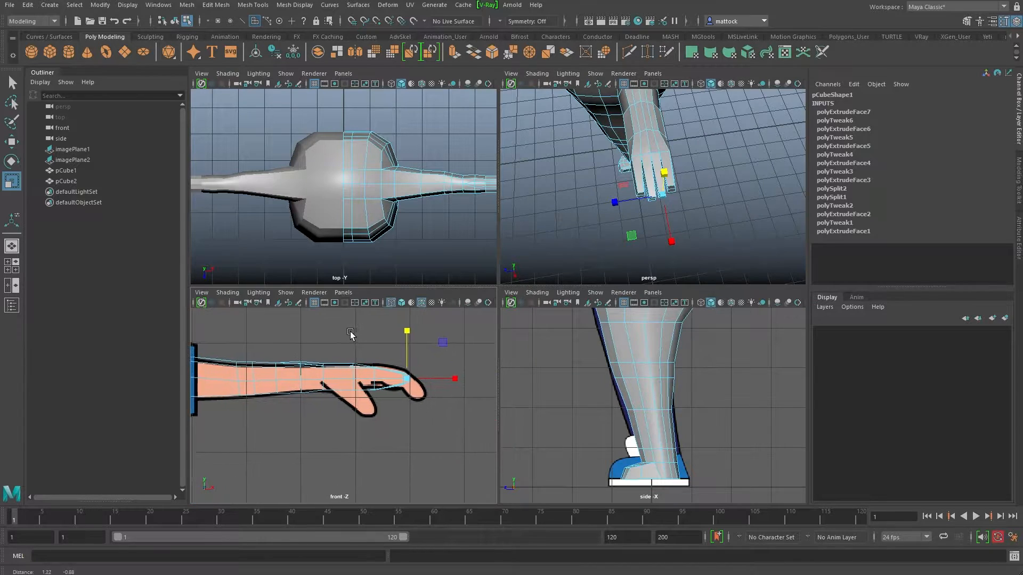
scroll(598, 178, "up", 3)
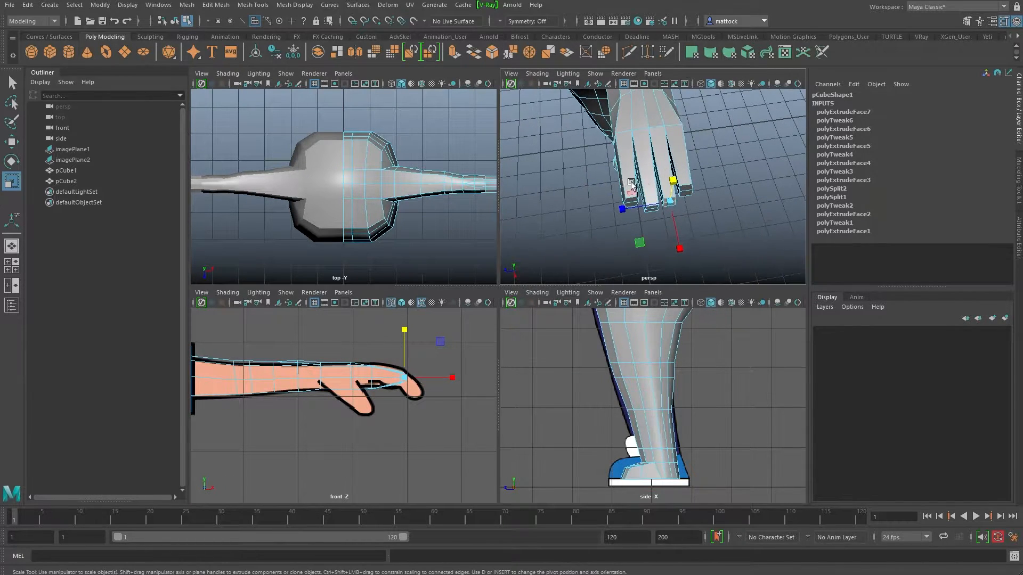
left_click(13, 82)
scroll(674, 182, "up", 5)
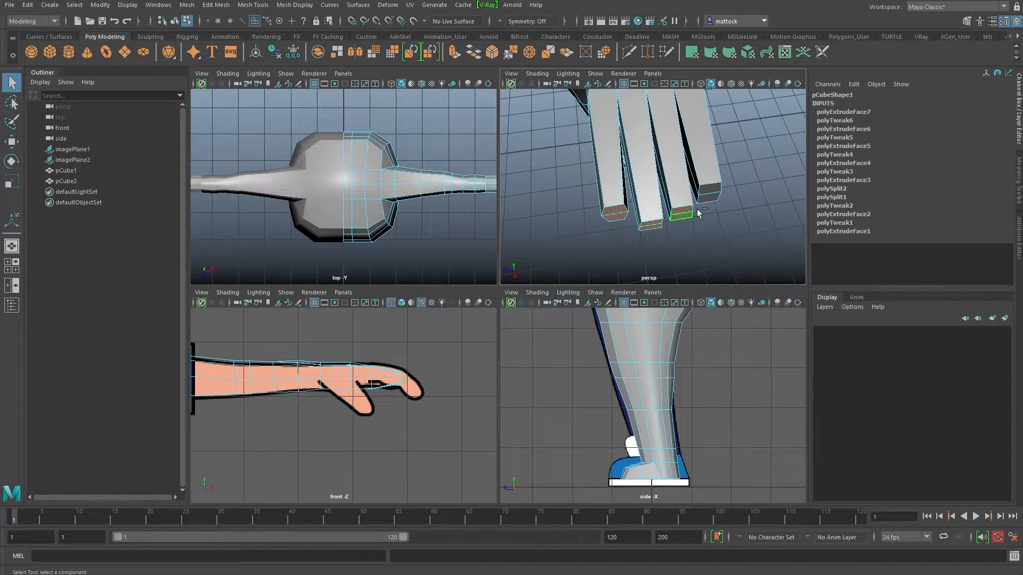
key("w")
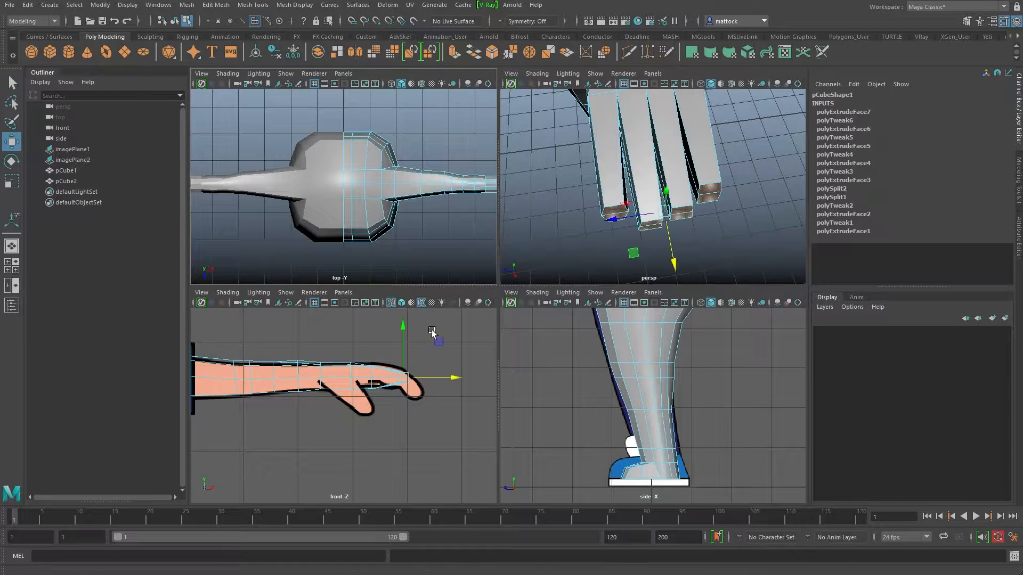
mouse_move(449, 380)
left_mouse_down()
mouse_move(465, 382)
mouse_move(455, 381)
left_mouse_up()
key("r")
left_click_drag(413, 326, 413, 322)
right_click_drag(664, 170, 632, 178, "alt")
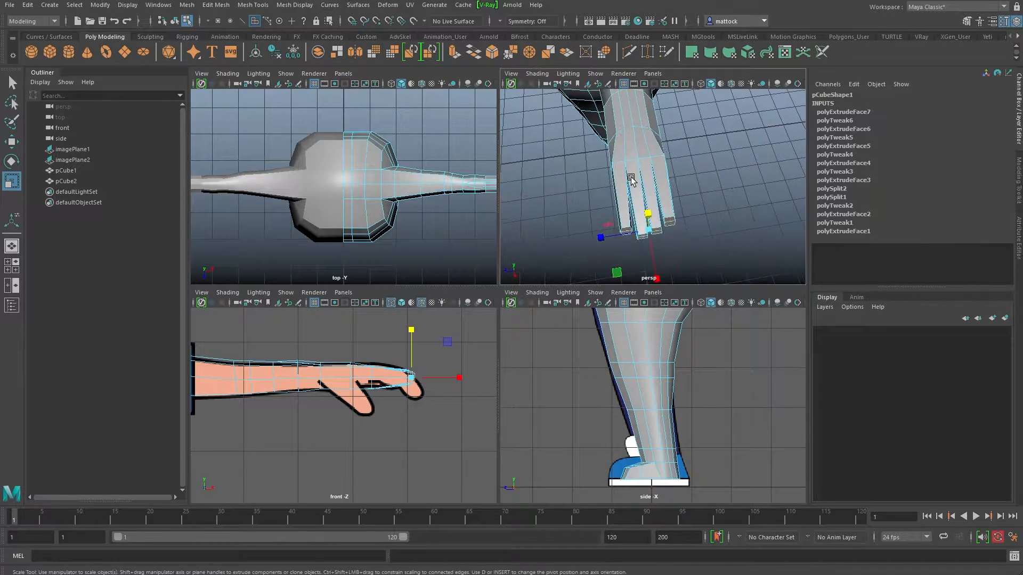
Insert two edge loops around each of the four fingers with the Multi-Cut tool to form the joints.
key("space")
left_click_drag(648, 195, 548, 166, "alt")
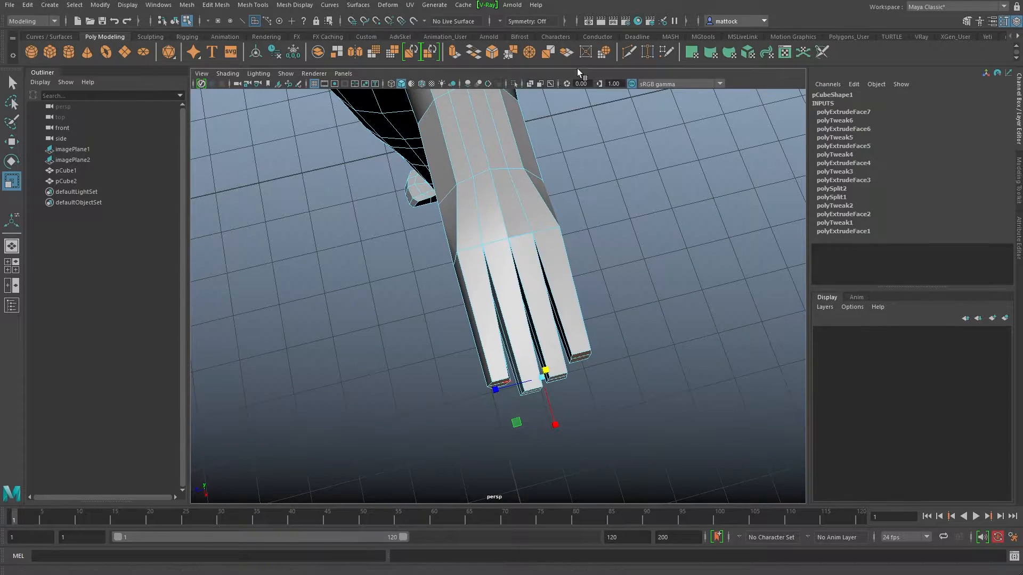
left_click(627, 53)
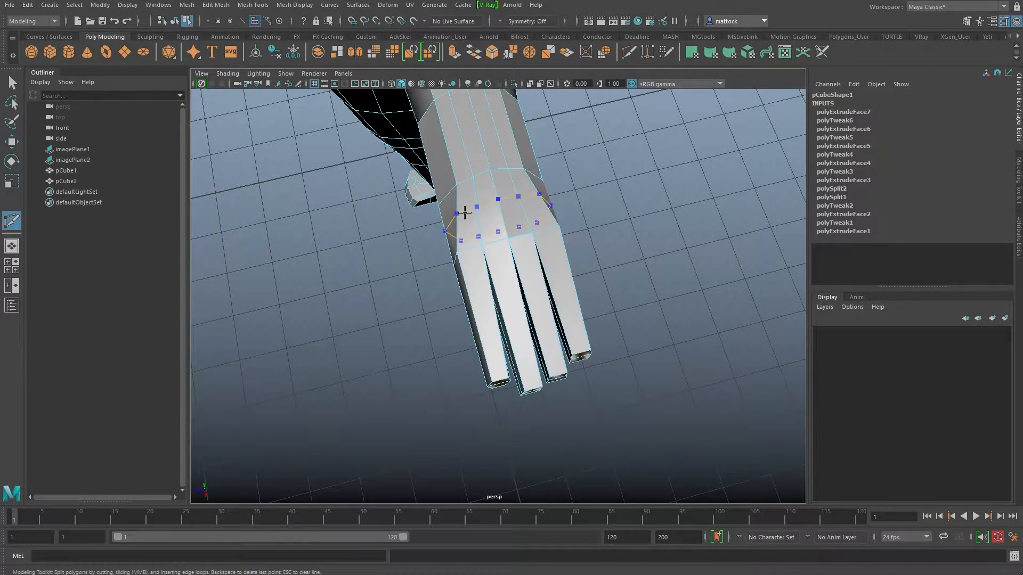
left_click(466, 286, "ctrl")
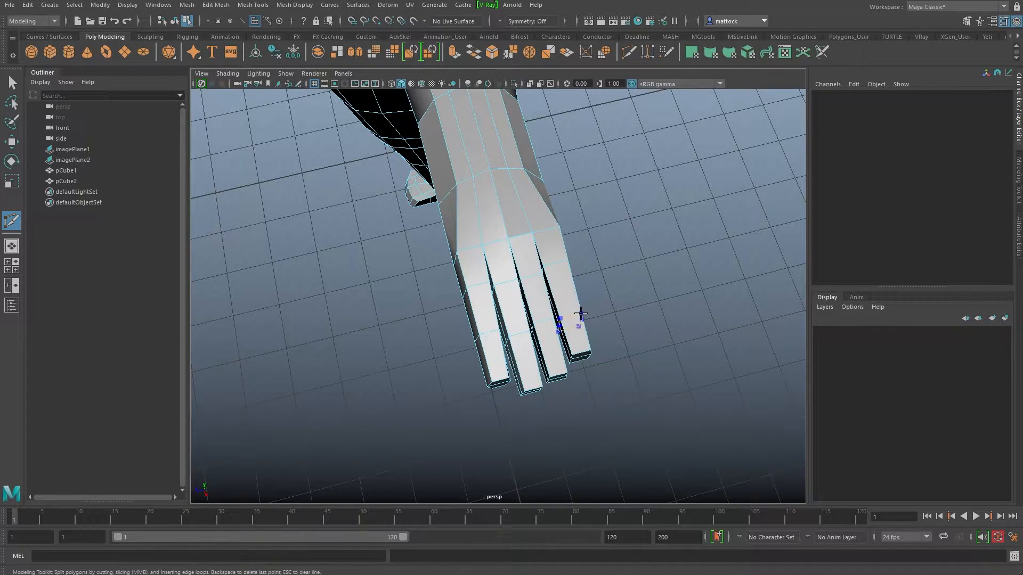
Preview the mesh smoothed, examine the hand, arm and torso, and select the body half in object mode.
key("3")
mouse_move(647, 228)
left_mouse_down("alt")
mouse_move(630, 255)
mouse_move(621, 210)
mouse_move(643, 237)
left_mouse_up("alt")
right_click_drag(644, 238, 564, 206, "alt")
left_click_drag(559, 204, 584, 243, "alt")
right_click_drag(584, 244, 525, 234, "alt")
middle_click_drag(525, 234, 589, 233, "alt")
left_click_drag(593, 237, 413, 255, "alt")
right_click_drag(410, 251, 454, 176, "alt")
middle_click_drag(454, 176, 398, 170, "alt")
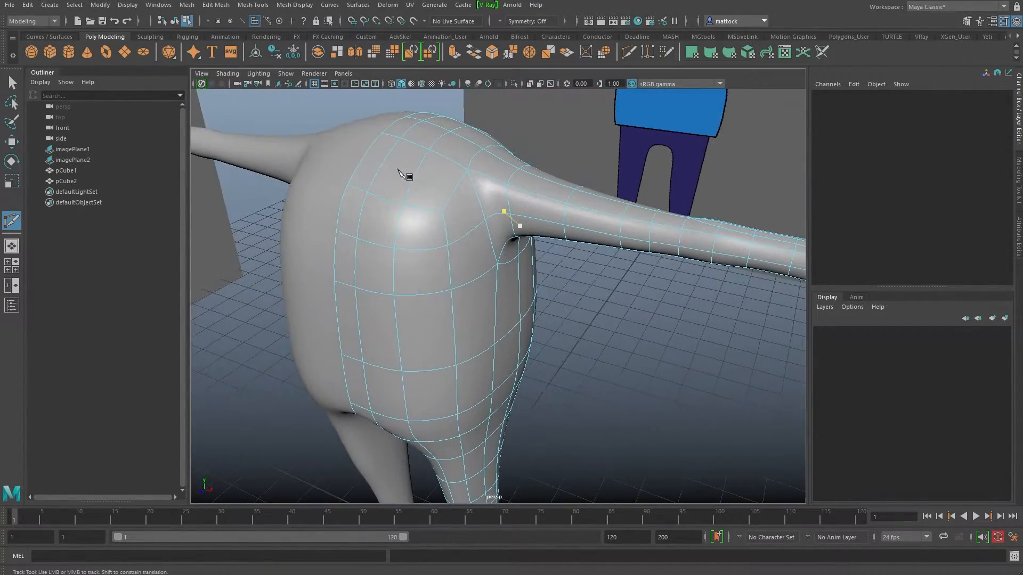
left_click(13, 84)
right_click_drag(588, 219, 634, 204)
right_click_drag(726, 279, 532, 255, "alt")
left_click(586, 242)
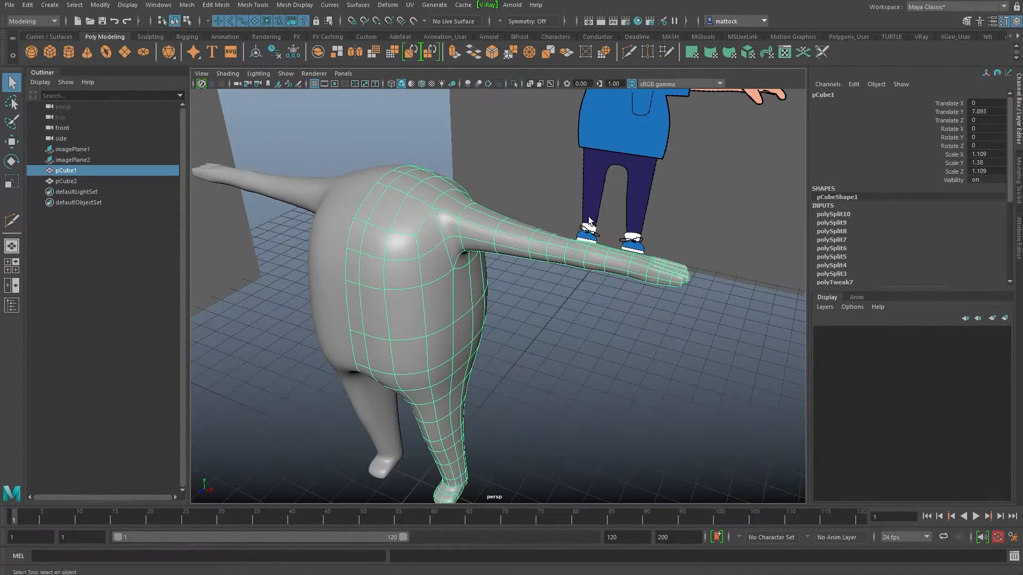
Turn off the smooth preview and select the two faces on the index-finger side of the palm where the thumb starts.
key("1")
left_click_drag(564, 305, 396, 309, "alt")
right_click_drag(399, 319, 400, 350)
key("f")
scroll(421, 300, "down", 5)
mouse_move(421, 299)
left_mouse_down("alt")
mouse_move(456, 273)
mouse_move(422, 296)
mouse_move(426, 306)
left_mouse_up("alt")
scroll(505, 303, "up", 4)
left_click_drag(524, 305, 554, 346, "alt")
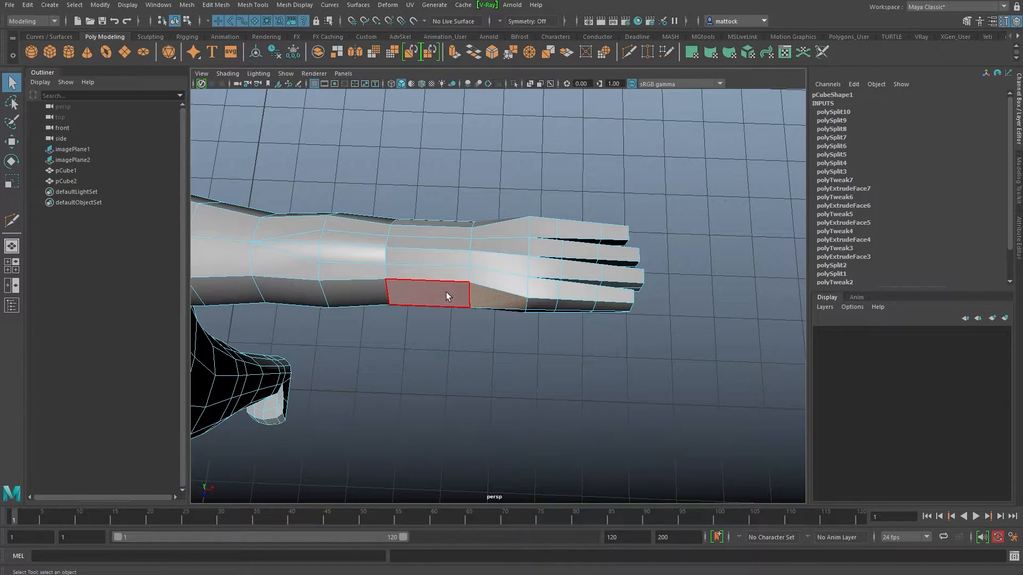
left_click_drag(526, 294, 473, 297, "alt")
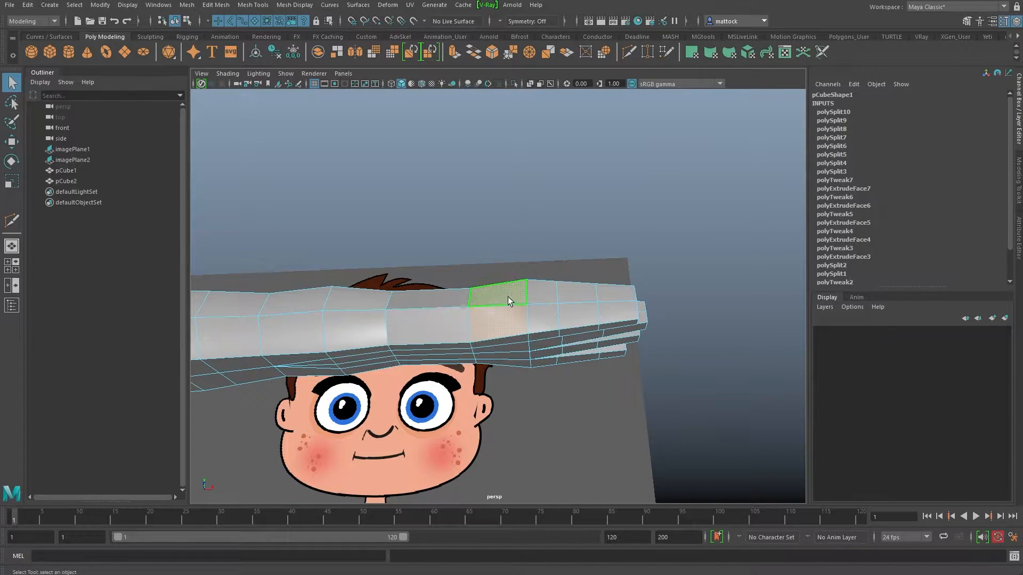
left_click_drag(508, 280, 492, 302, "alt")
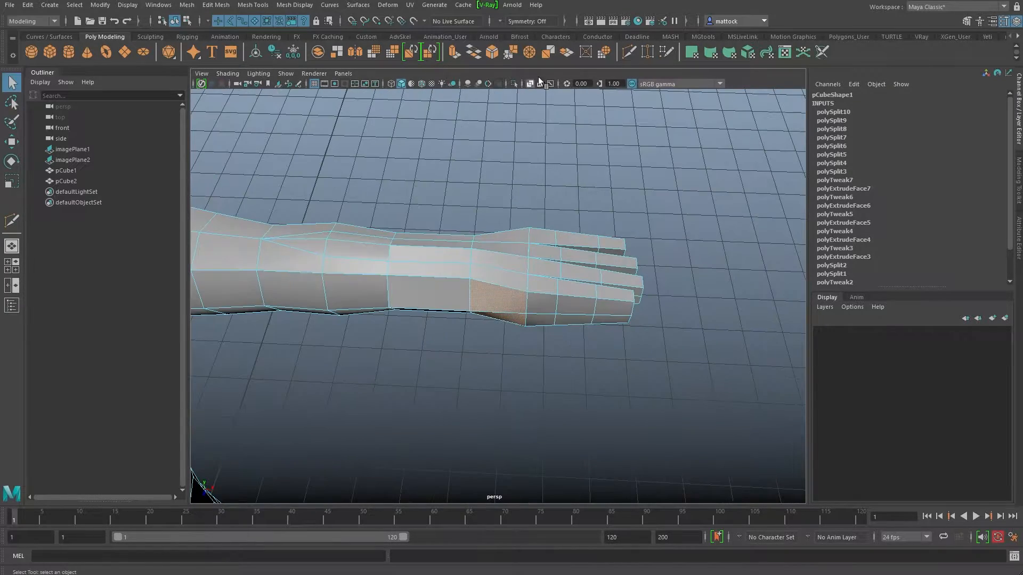
Insert an edge loop around the section between the wrist and the palm with the Multi-Cut tool.
left_click(628, 52)
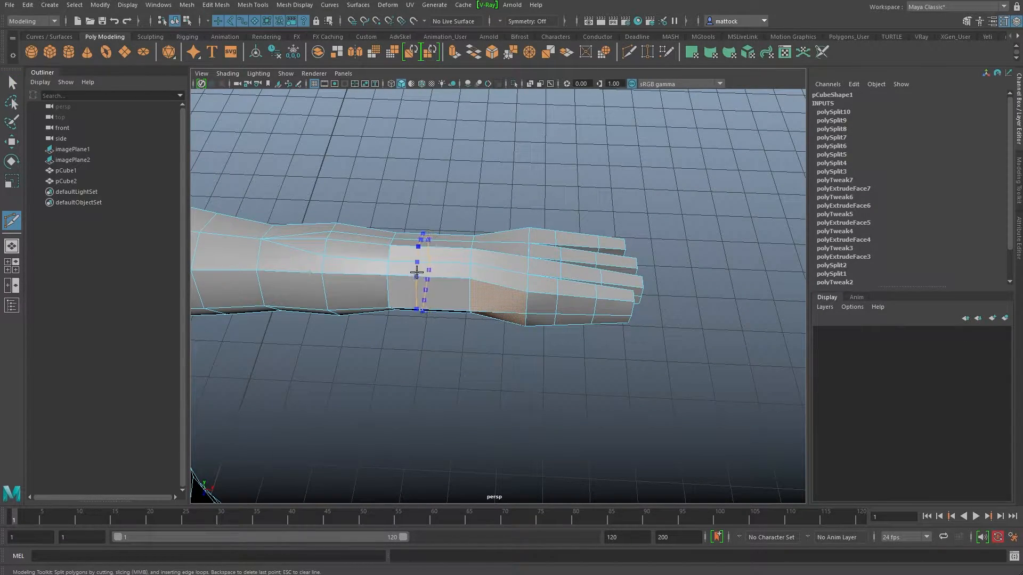
left_click(430, 270, "ctrl")
key("q")
left_click_drag(558, 254, 478, 262, "alt")
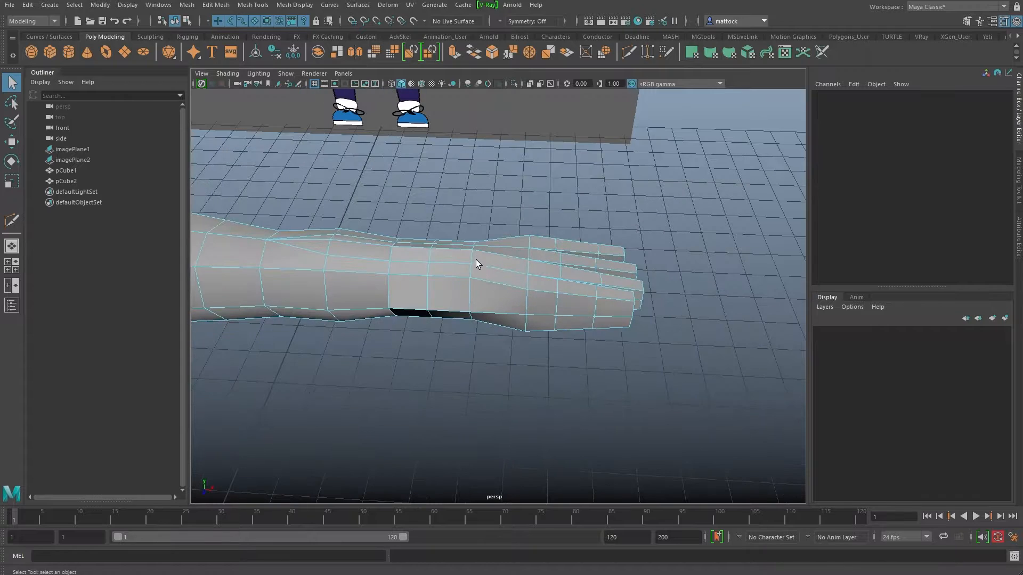
Select the edge loop at the base of the palm, move it slightly toward the fingers, and adjust its scale.
right_click_drag(479, 260, 476, 236)
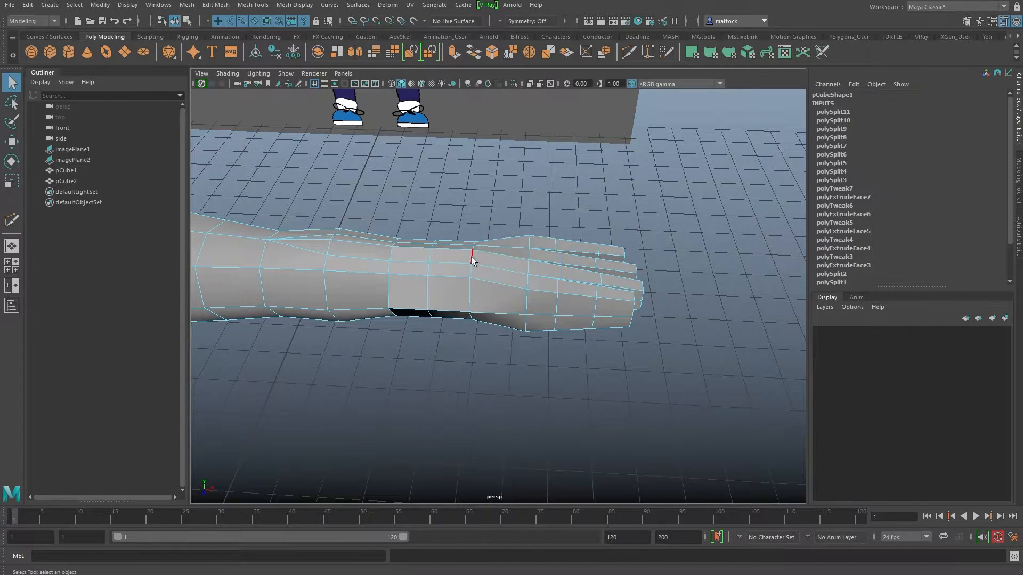
key("w")
left_click_drag(528, 278, 534, 277)
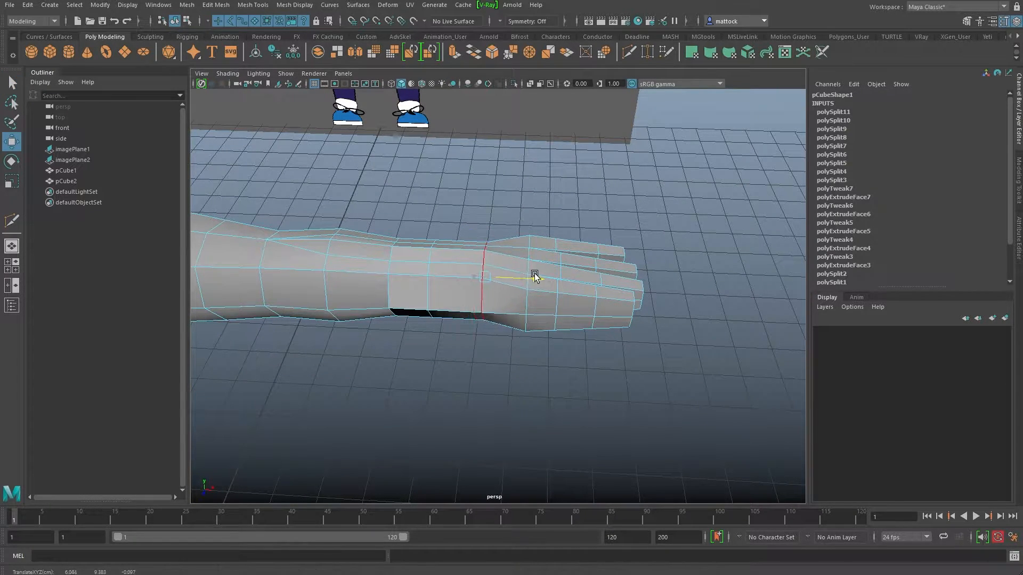
key("r")
left_click(481, 275)
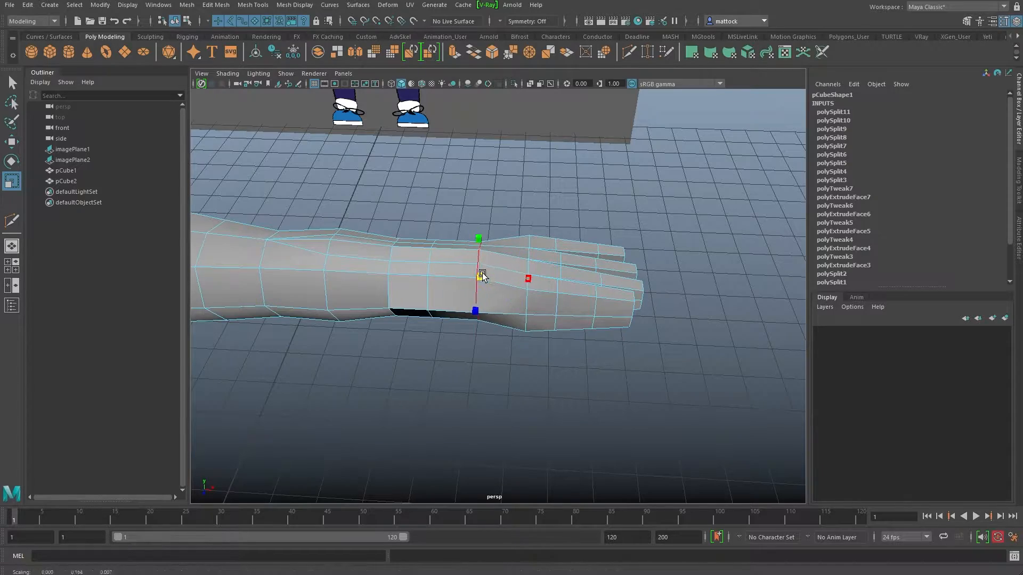
Select the two adjacent side faces behind the palm for the thumb and compare their position with the front reference.
left_click_drag(488, 283, 466, 299, "alt")
right_click_drag(466, 299, 464, 293)
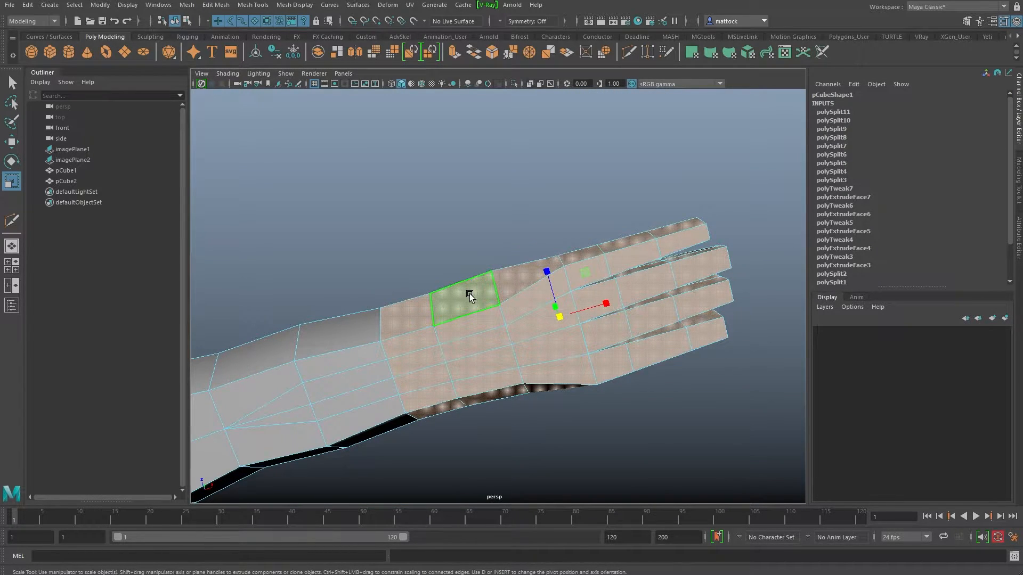
left_click(470, 296)
left_click_drag(484, 273, 537, 220, "alt")
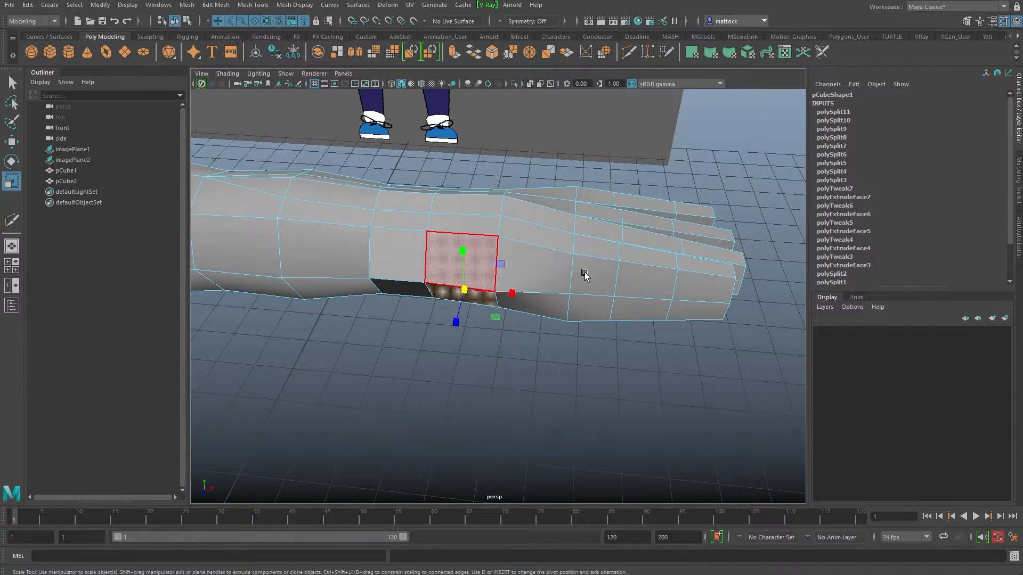
left_click_drag(568, 230, 410, 254, "alt")
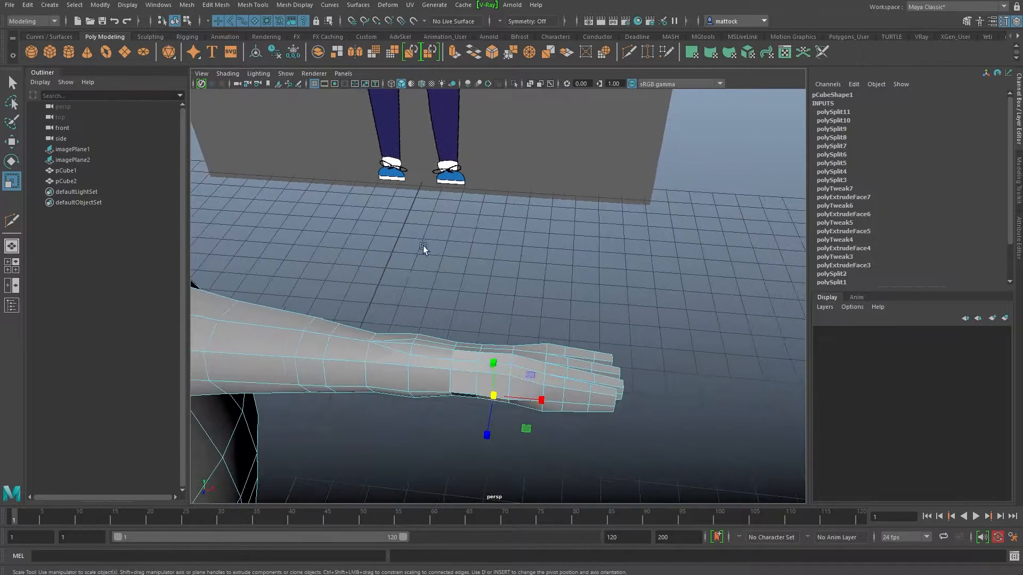
key("space")
scroll(373, 388, "up", 6)
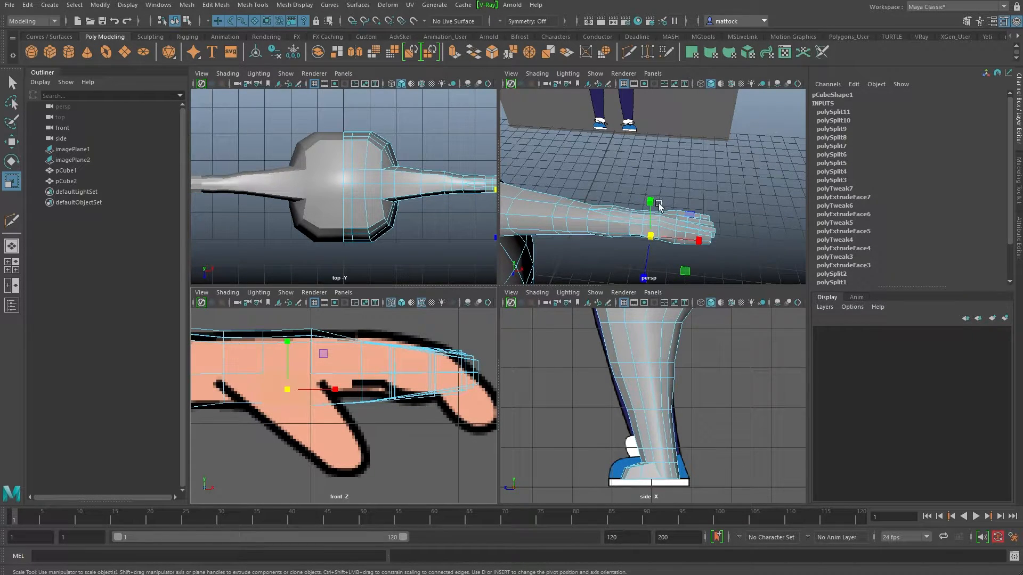
key("space")
left_click_drag(487, 298, 468, 235, "alt")
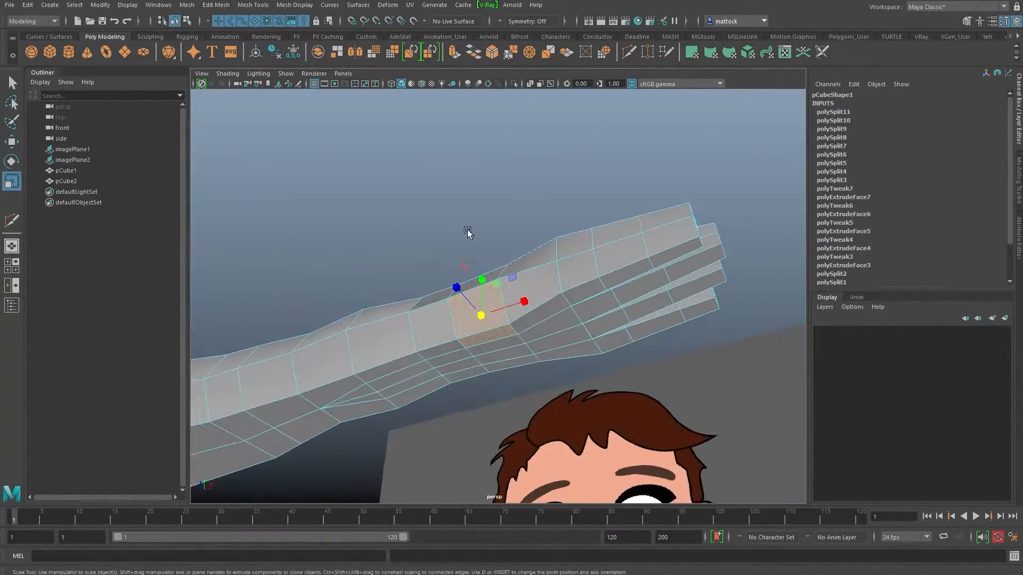
Extrude the two selected side faces with a Local Translate Z of 0.256 to form the thumb's first segment.
left_click(451, 53)
left_click_drag(469, 320, 385, 398, "alt")
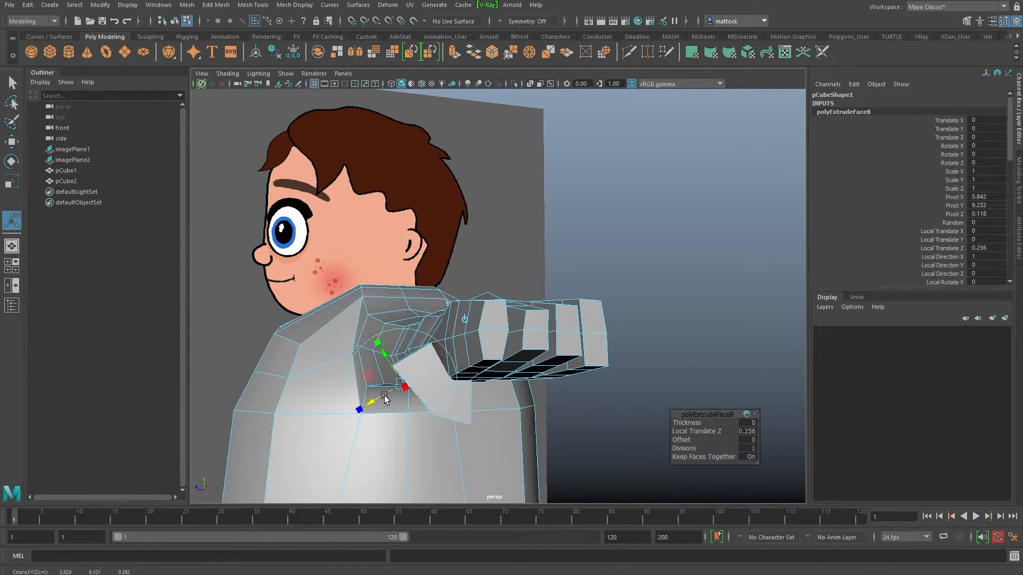
left_click_drag(375, 342, 473, 330)
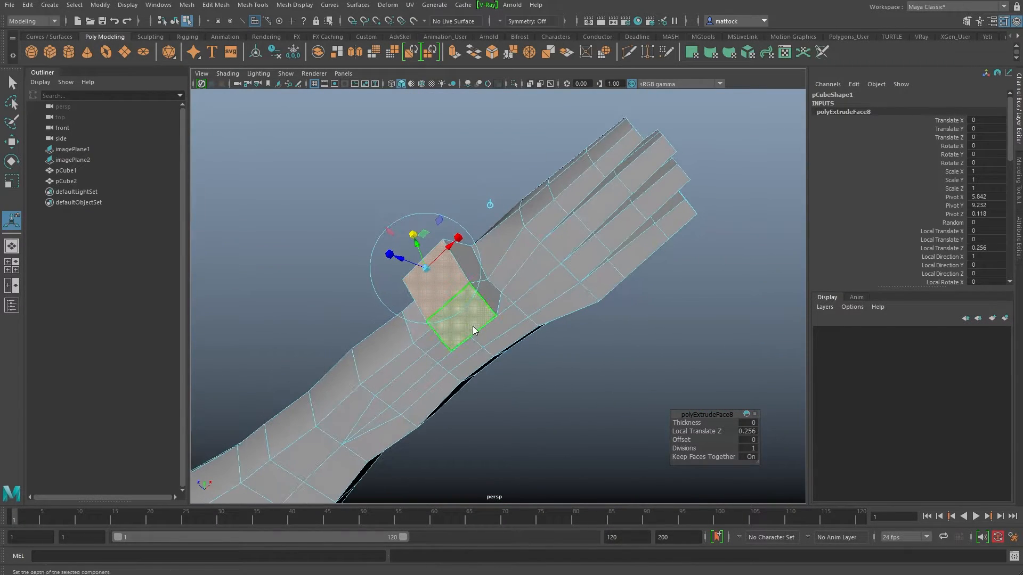
Switch to edge selection and move the edges of the new thumb segment to shape its base.
right_click_drag(470, 318, 451, 326)
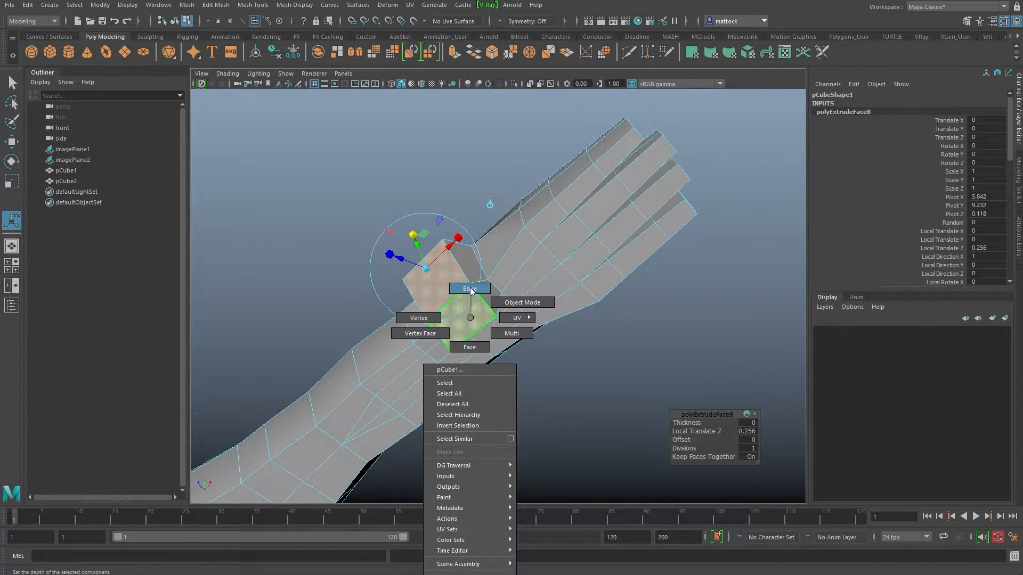
right_click_drag(471, 290, 471, 291)
left_click_drag(479, 320, 442, 393, "alt")
key("w")
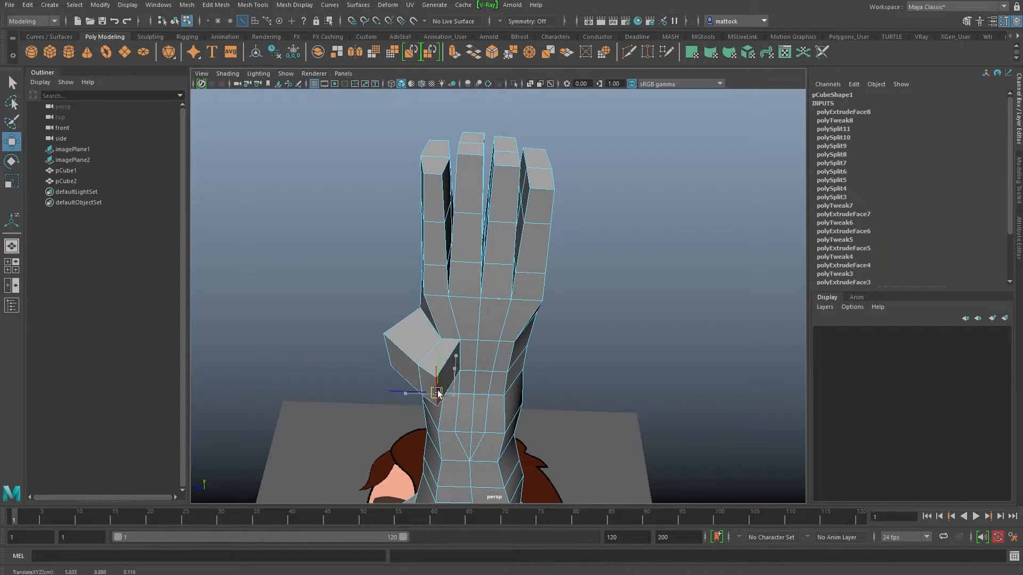
left_click(390, 352)
left_click_drag(385, 353, 468, 337, "alt")
Select the thumb's end faces, then scale, rotate and move them to angle the segment forward and down.
right_click_drag(459, 300, 453, 326)
left_click(467, 309)
left_click_drag(463, 322, 577, 369, "alt")
key("ctrl+z")
left_click_drag(555, 318, 382, 314, "alt")
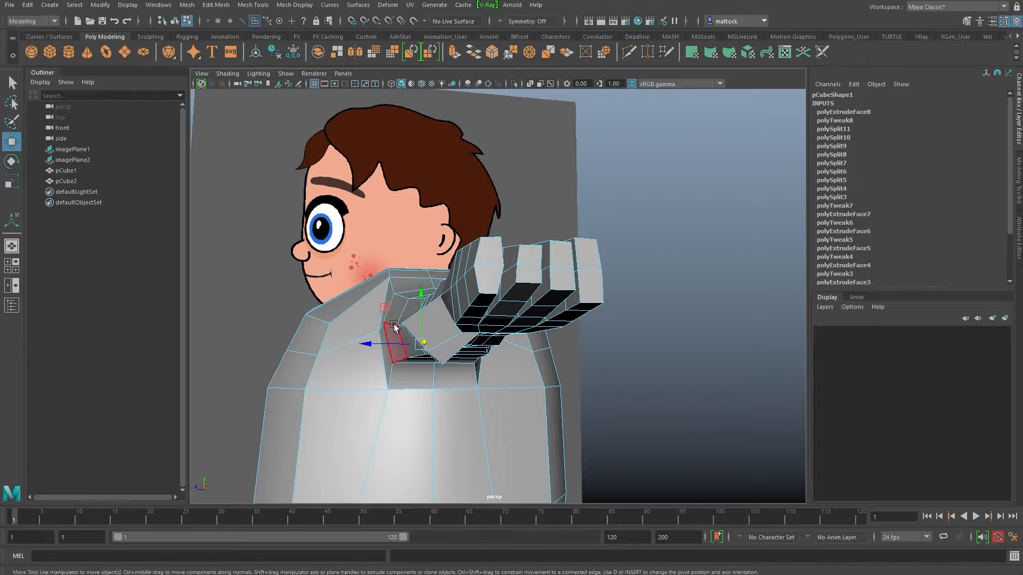
key("r")
left_click_drag(402, 349, 568, 312, "alt")
key("e")
key("w")
Extrude the thumb's end faces again to form the second thumb segment, following the reference thumb.
left_click_drag(470, 275, 484, 146, "alt")
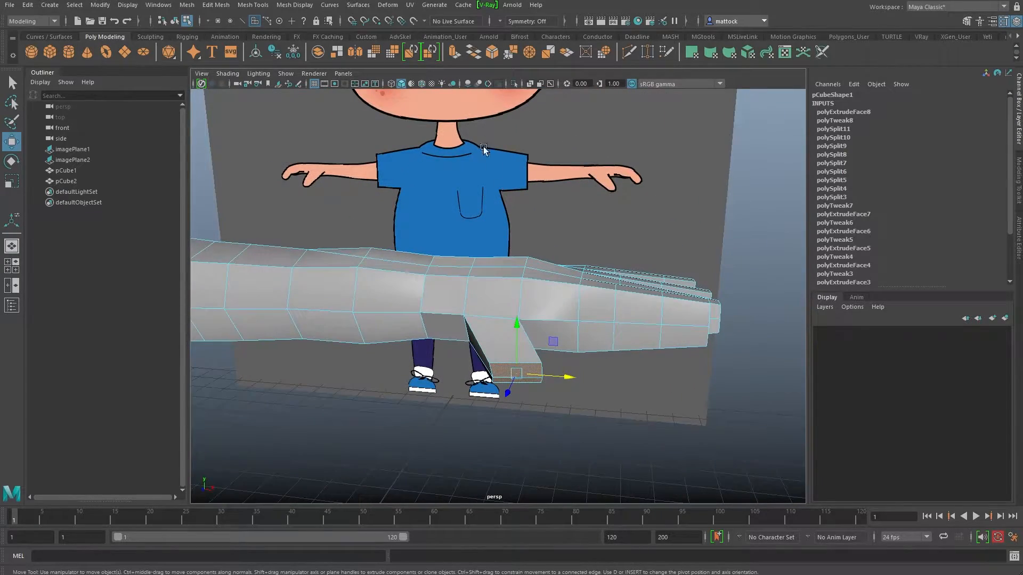
left_click(452, 53)
left_click_drag(496, 405, 550, 424, "alt")
left_click_drag(549, 425, 455, 319, "alt")
Select the edges where the thumb meets the palm and adjust them with the Move tool.
scroll(444, 343, "up", 3)
right_click(455, 318)
right_click_drag(454, 324, 454, 288)
left_click_drag(425, 307, 541, 319, "alt")
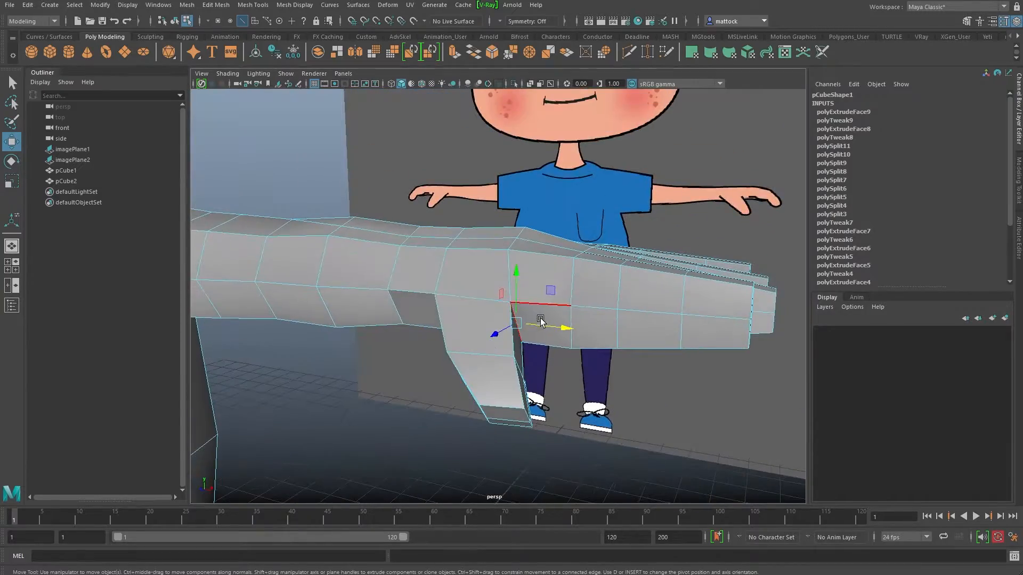
Preview the hand and new thumb smoothed in object mode, examine them from several angles, and return to the unsmoothed display.
key("3")
right_click_drag(675, 313, 540, 306, "alt")
left_click_drag(541, 307, 573, 300, "alt")
right_click_drag(486, 283, 505, 273)
left_click(637, 249)
left_click_drag(638, 251, 478, 272, "alt")
left_click_drag(508, 236, 435, 308, "alt")
left_click(521, 296)
key("1")
left_click_drag(528, 288, 425, 266, "alt")
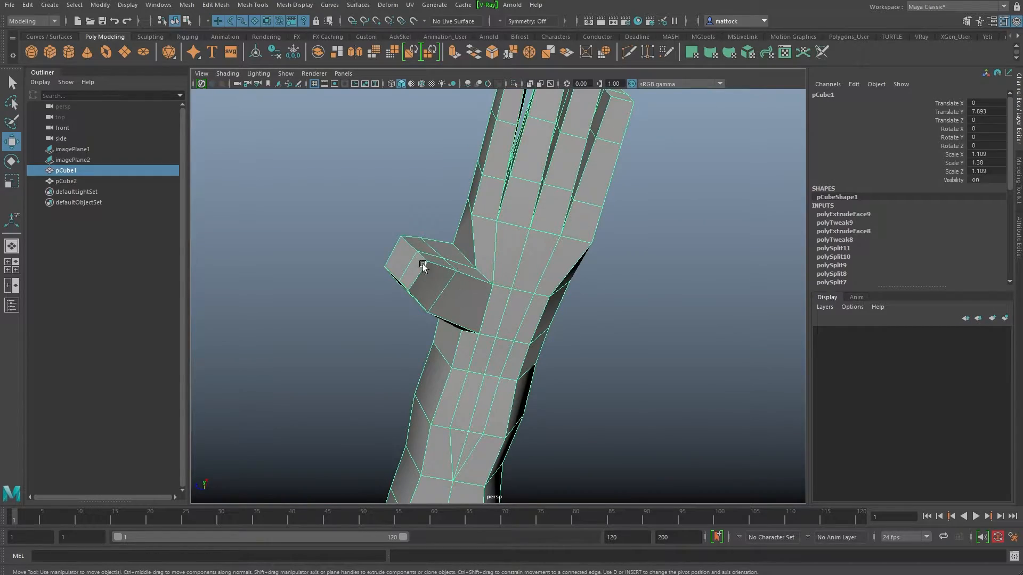
Switch to edge selection and move the edges in the gap between the ring and little fingers to adjust their spacing.
left_click_drag(488, 249, 525, 312, "alt")
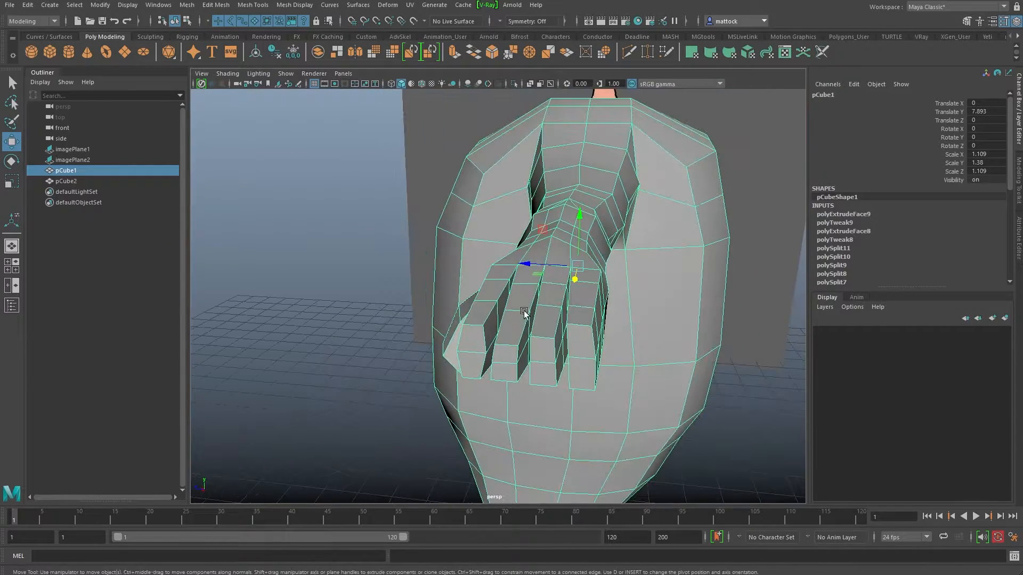
right_click_drag(527, 317, 490, 317)
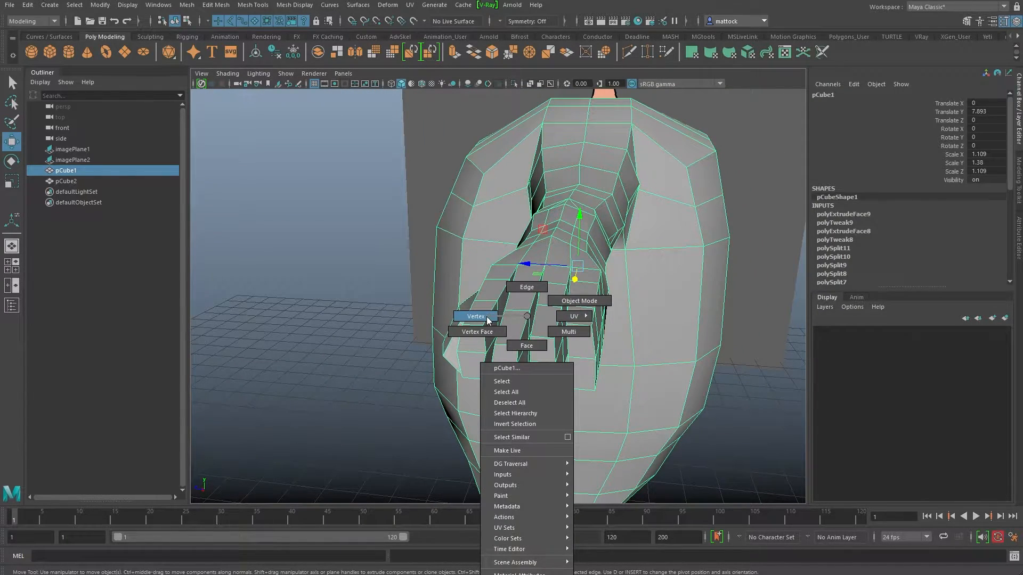
right_click_drag(516, 289, 516, 288)
left_click_drag(533, 330, 453, 295, "alt")
left_click_drag(565, 321, 559, 274, "alt")
left_click_drag(539, 318, 567, 237, "alt")
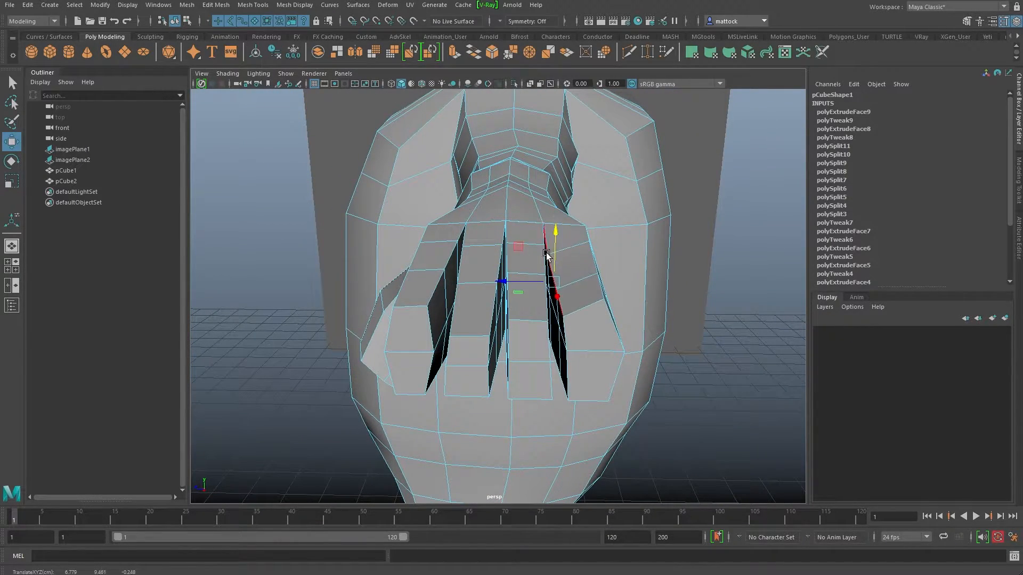
Move the facing side edges of the ring and middle fingers to even out the gaps between them.
left_click_drag(518, 284, 572, 282, "alt")
left_click_drag(548, 250, 560, 268, "alt")
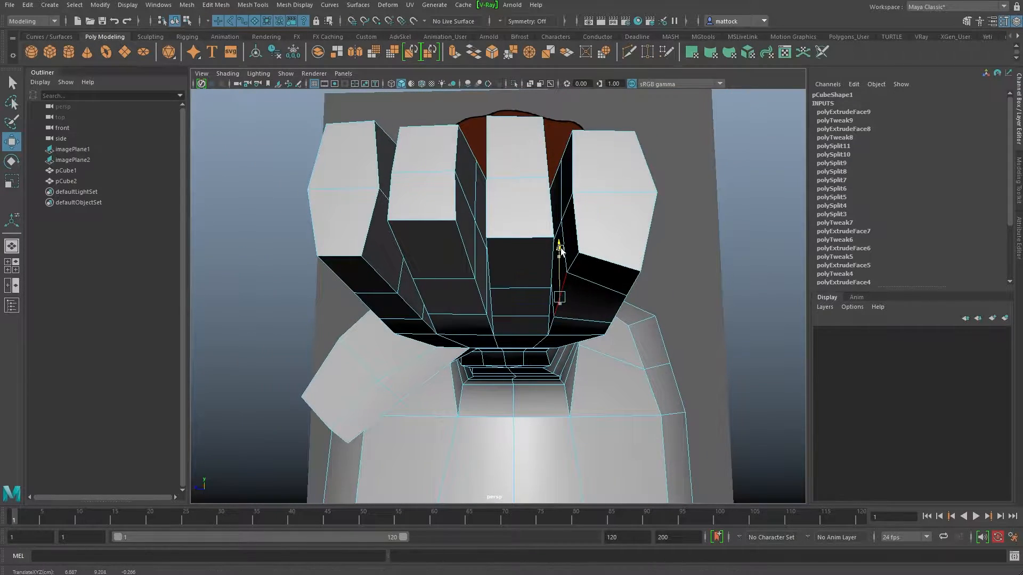
left_click_drag(555, 330, 571, 316, "alt")
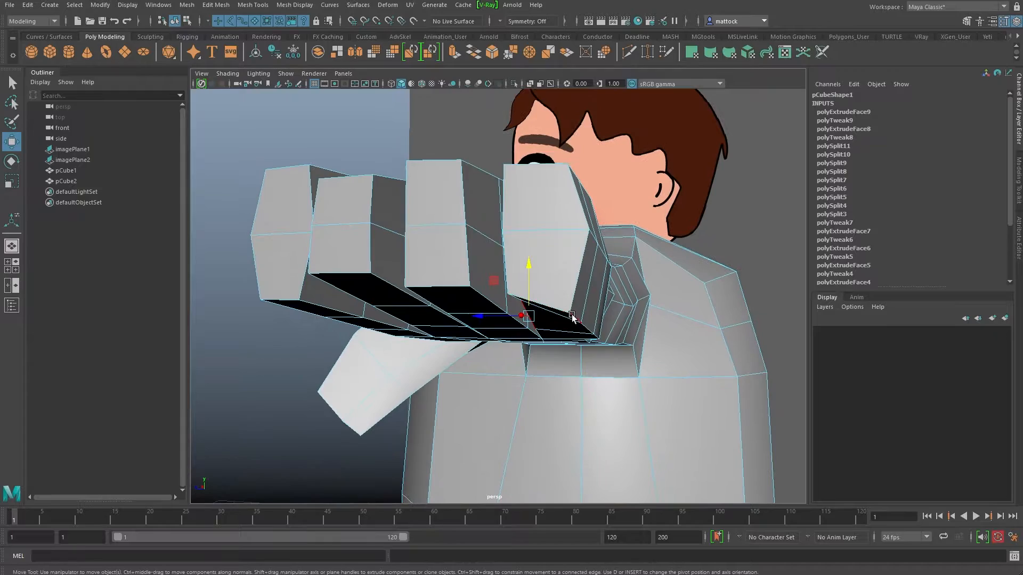
left_click_drag(577, 253, 530, 254, "alt")
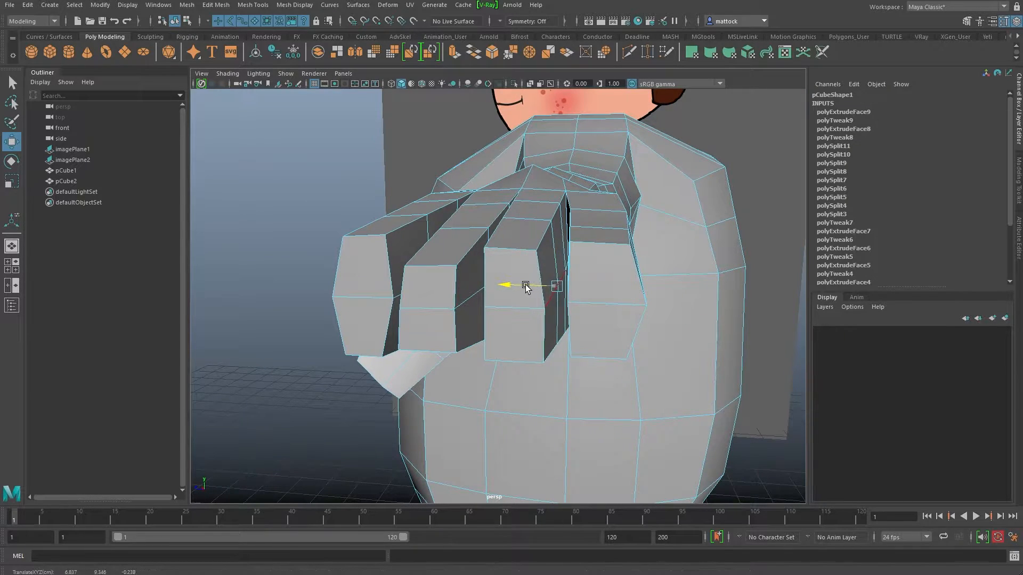
mouse_move(514, 280)
left_mouse_down("alt")
mouse_move(541, 290)
mouse_move(541, 274)
mouse_move(525, 281)
mouse_move(531, 288)
left_mouse_up("alt")
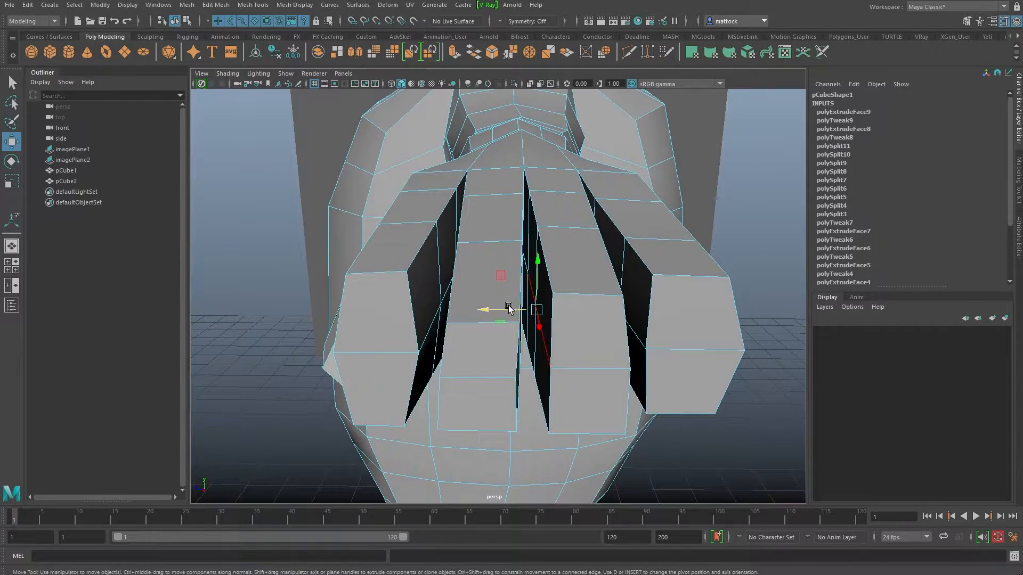
Adjust the remaining side edges of the fingers, including the index finger's inner edges, with the Move tool.
left_click_drag(545, 260, 527, 235, "alt")
mouse_move(510, 303)
left_mouse_down("alt")
mouse_move(539, 336)
mouse_move(489, 324)
mouse_move(517, 317)
mouse_move(515, 288)
left_mouse_up("alt")
left_click_drag(507, 241, 527, 303, "alt")
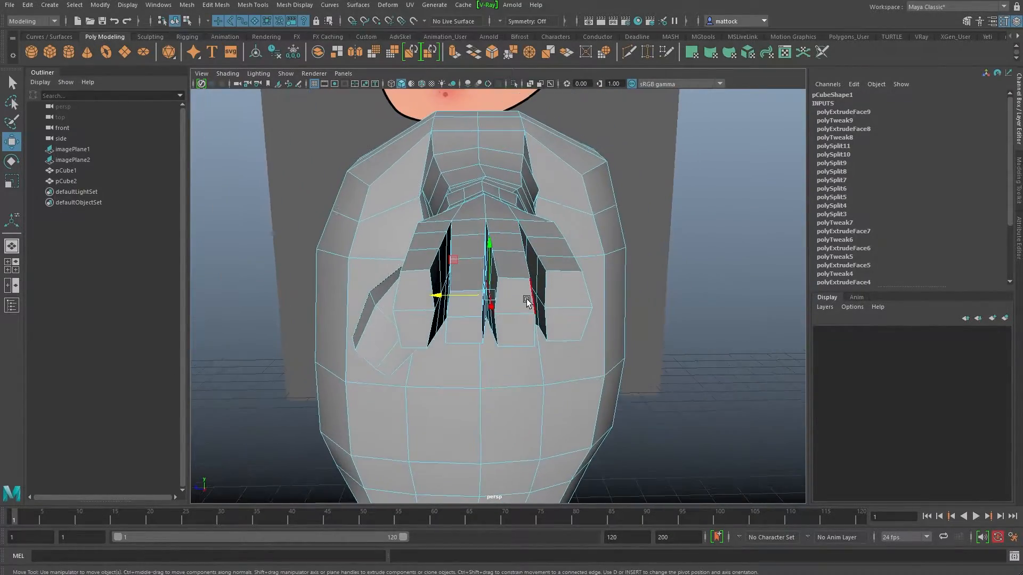
right_click(519, 297)
left_click(519, 325)
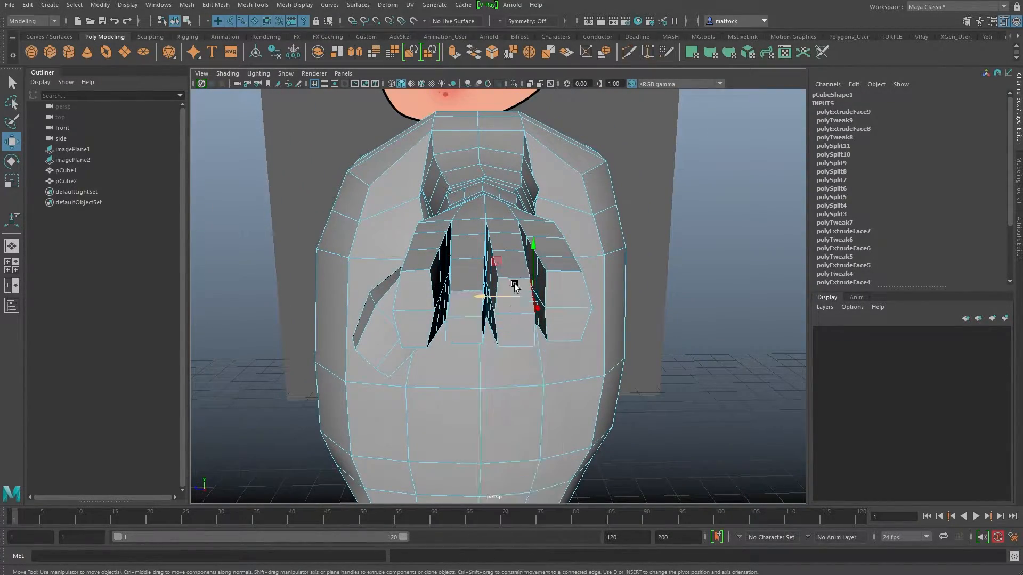
left_click_drag(515, 346, 566, 303, "alt")
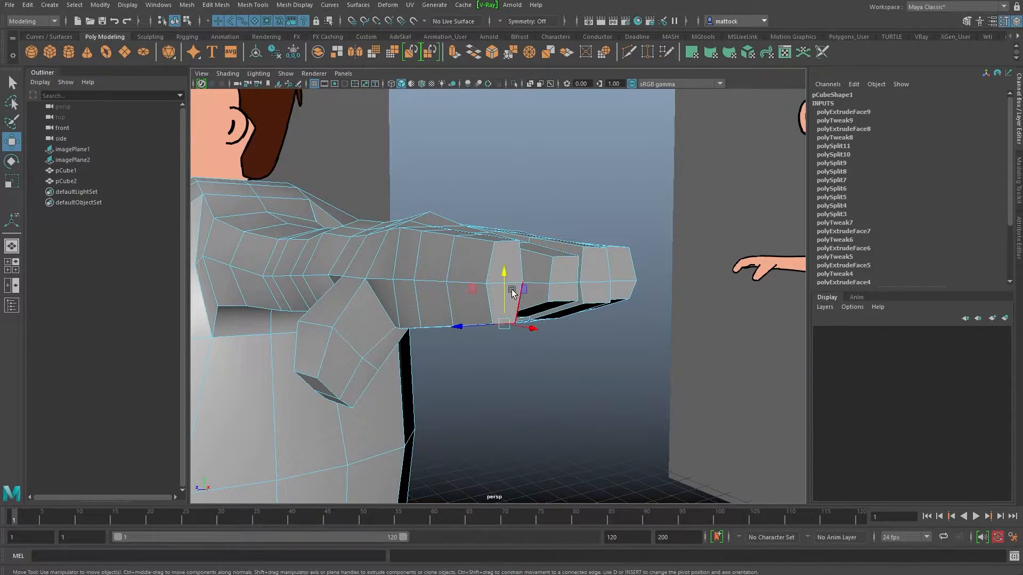
left_click_drag(469, 274, 464, 217, "alt")
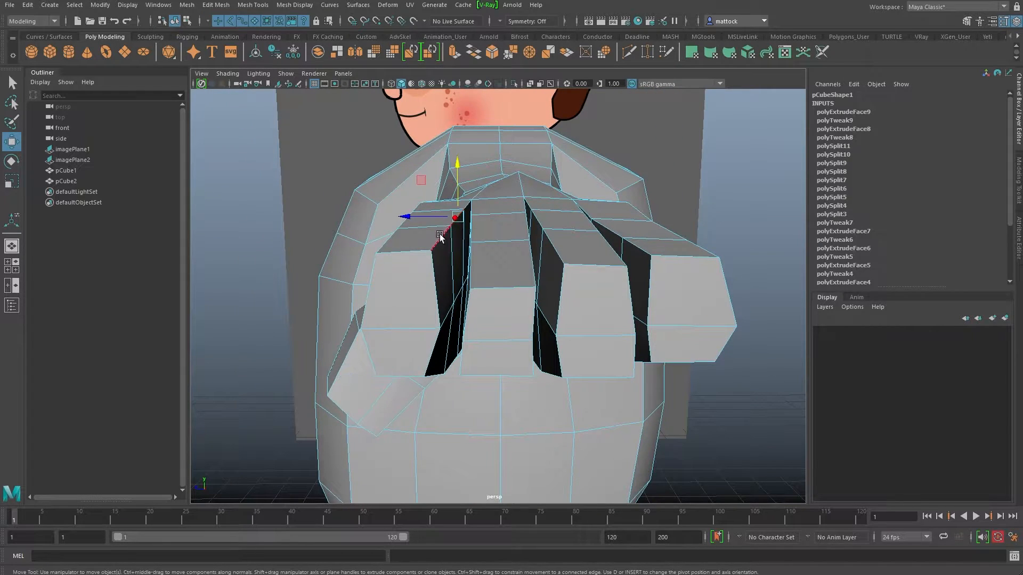
Select the underside faces of the fingers' base segments and adjust their height with the Move tool.
left_click_drag(451, 226, 509, 284, "alt")
right_click(509, 284)
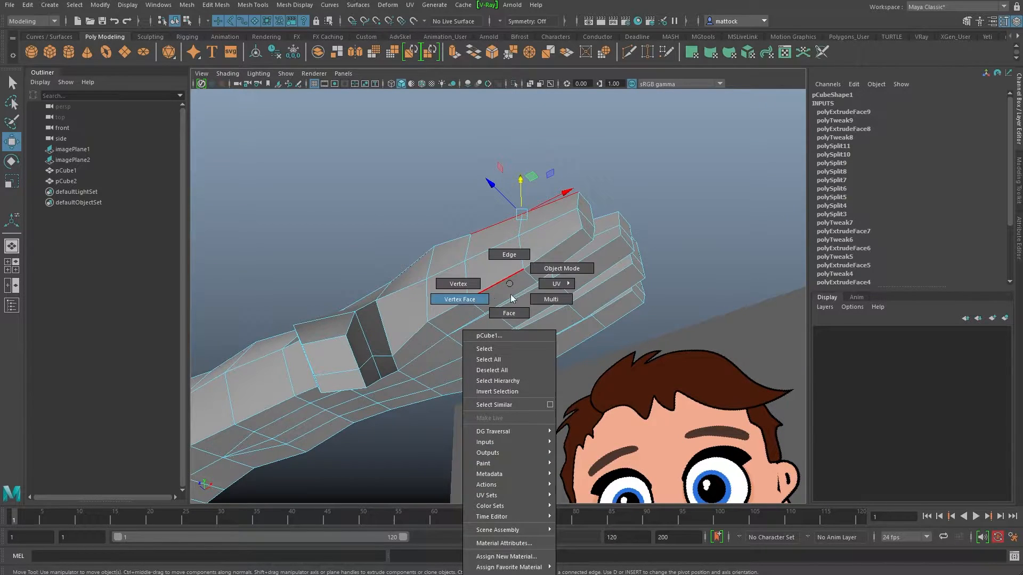
right_click_drag(507, 297, 508, 313)
left_click(507, 296)
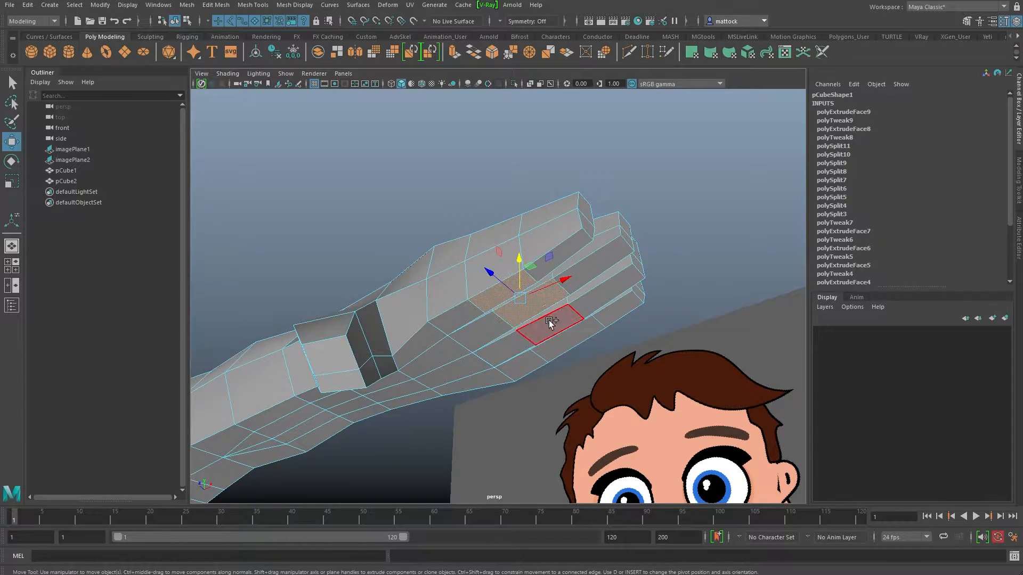
left_click(561, 341, "shift")
mouse_move(503, 307)
left_mouse_down("alt")
mouse_move(506, 321)
mouse_move(519, 313)
left_mouse_up("alt")
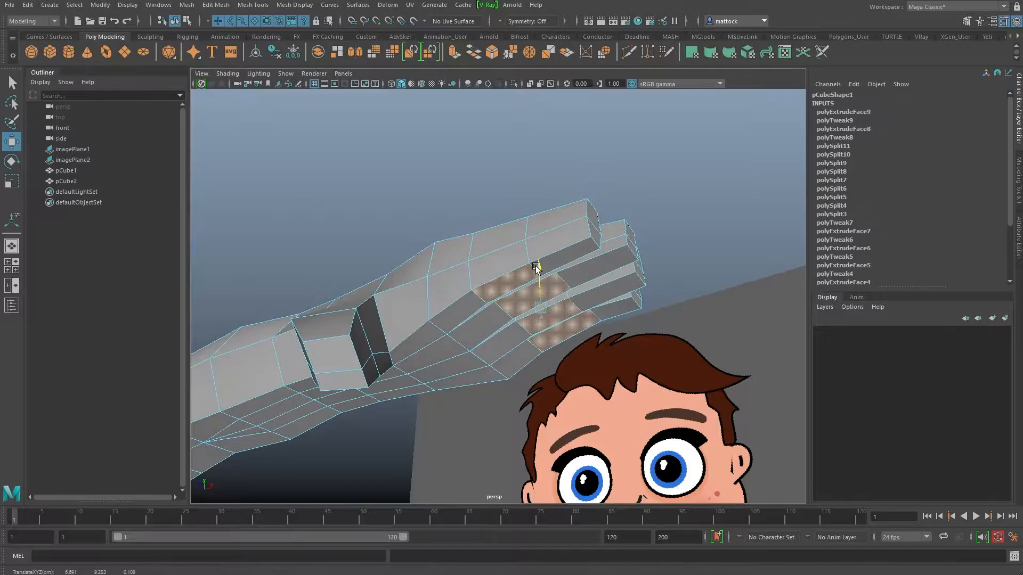
left_click_drag(535, 270, 498, 224, "alt")
left_click(500, 223)
Switch to vertex selection and reposition the vertices at the thumb's base and joint to refine its shape.
right_click_drag(485, 213, 482, 195)
left_click_drag(469, 221, 458, 269, "alt")
right_click_drag(456, 273, 405, 286)
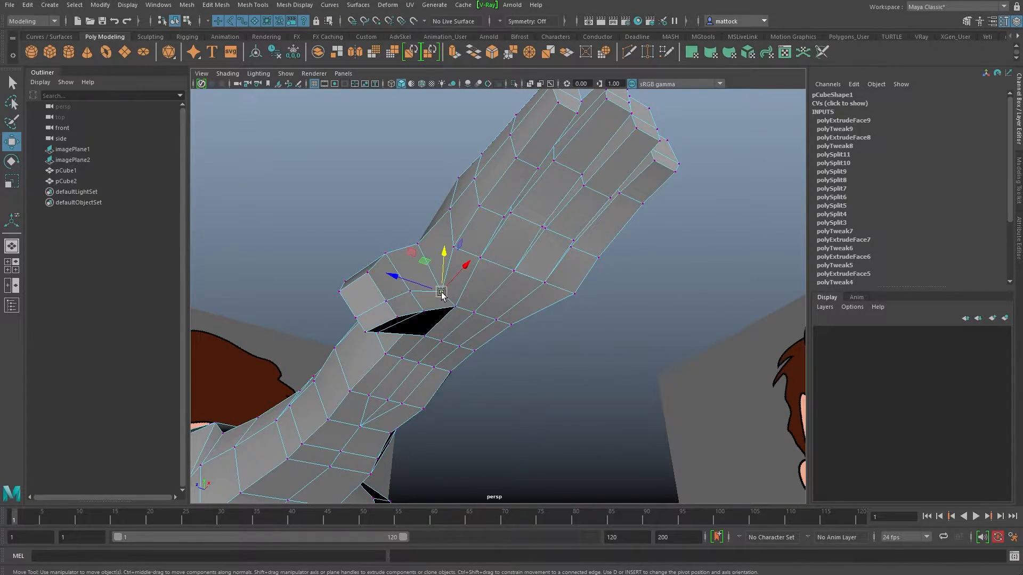
left_click_drag(427, 302, 656, 308, "alt")
left_click(640, 320)
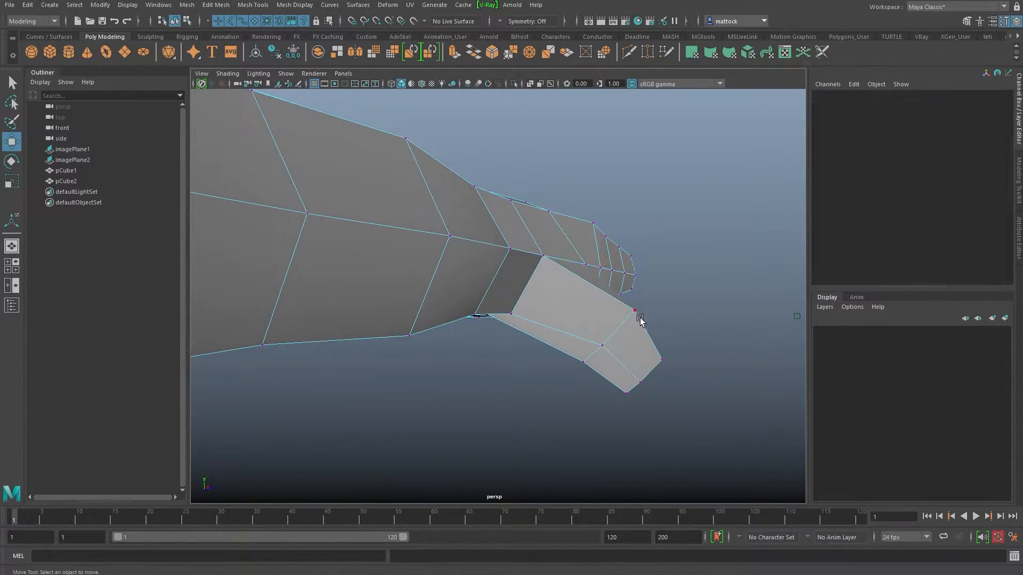
left_click(635, 313)
left_click_drag(622, 319, 577, 307, "alt")
left_click_drag(522, 228, 600, 281, "alt")
With the hand shown smoothed, select the outer side faces at the index finger's base and move them slightly outward.
right_click(497, 221)
left_click(496, 250)
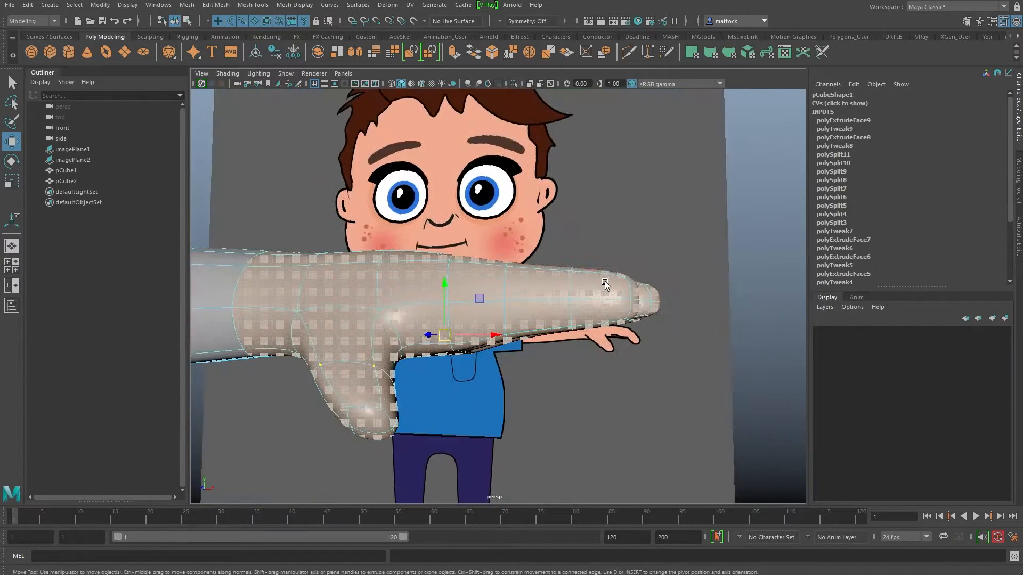
left_click(536, 292)
left_click_drag(535, 292, 463, 295, "alt")
left_click(455, 245, "shift")
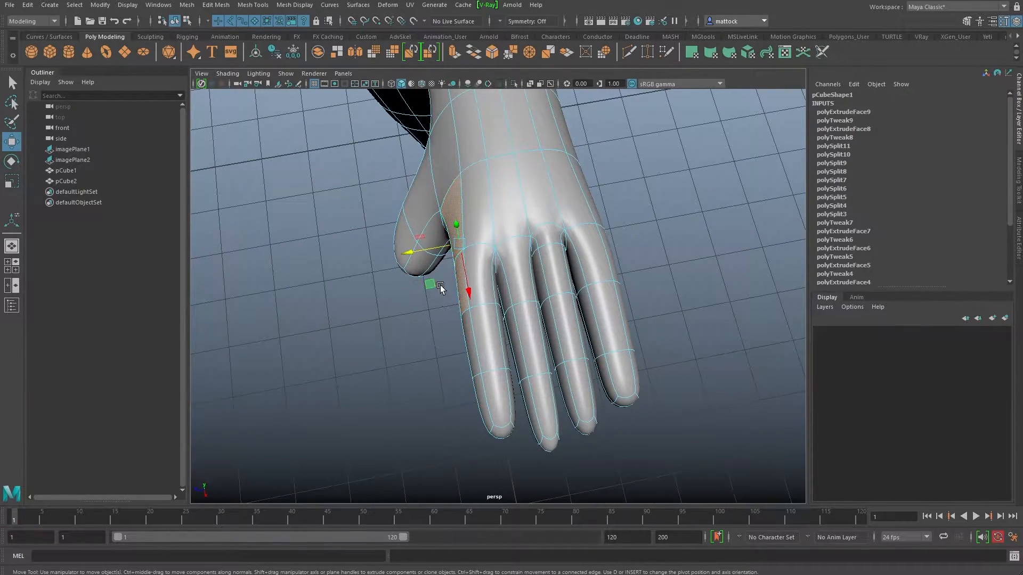
left_click_drag(441, 248, 434, 251)
Select the outer side face near the index finger's tip and move it sideways to thicken the finger.
left_click_drag(458, 315, 511, 320, "alt")
left_click(467, 363)
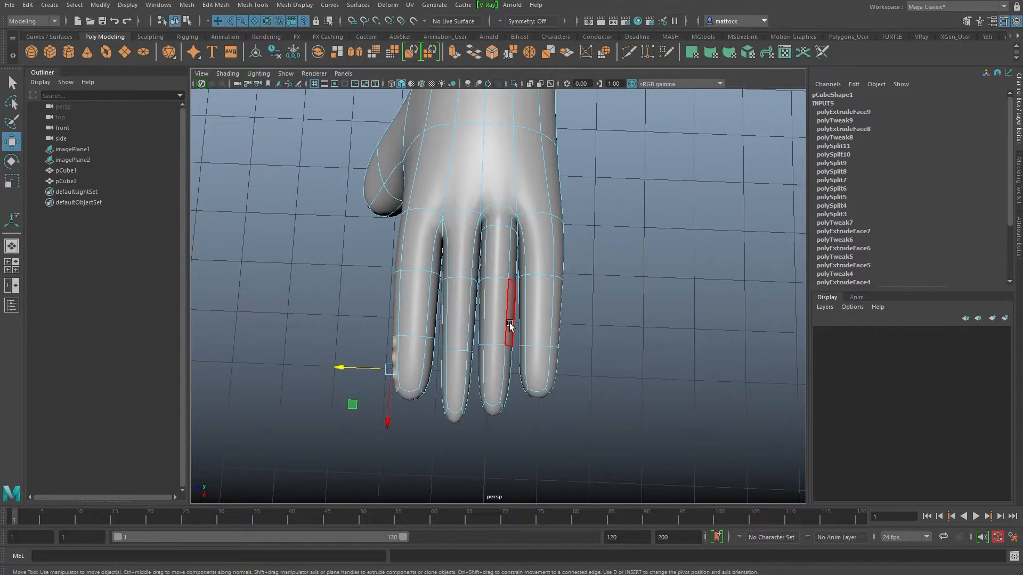
left_click(510, 361)
left_click_drag(485, 379, 469, 382)
Return to object mode and examine the smoothed hand's proportions from the side and from the palm.
left_click_drag(481, 261, 532, 267, "alt")
middle_click_drag(532, 267, 512, 266, "alt")
mouse_move(511, 270)
left_mouse_down("alt")
mouse_move(566, 258)
mouse_move(561, 240)
mouse_move(498, 279)
left_mouse_up("alt")
right_click(486, 268)
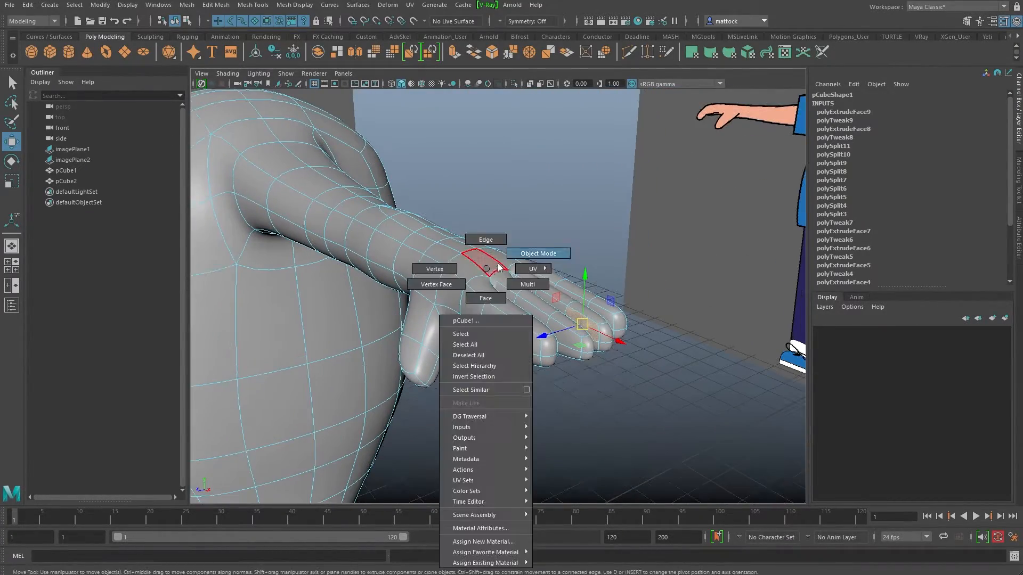
right_click_drag(498, 269, 538, 254)
left_click(619, 244)
left_click_drag(619, 244, 482, 261, "alt")
right_click_drag(482, 261, 385, 273, "alt")
left_click_drag(385, 272, 487, 299, "alt")
Select the vertices along the little-finger side, then the index and thumb side, and move them with soft selection to widen the hand.
right_click(502, 297)
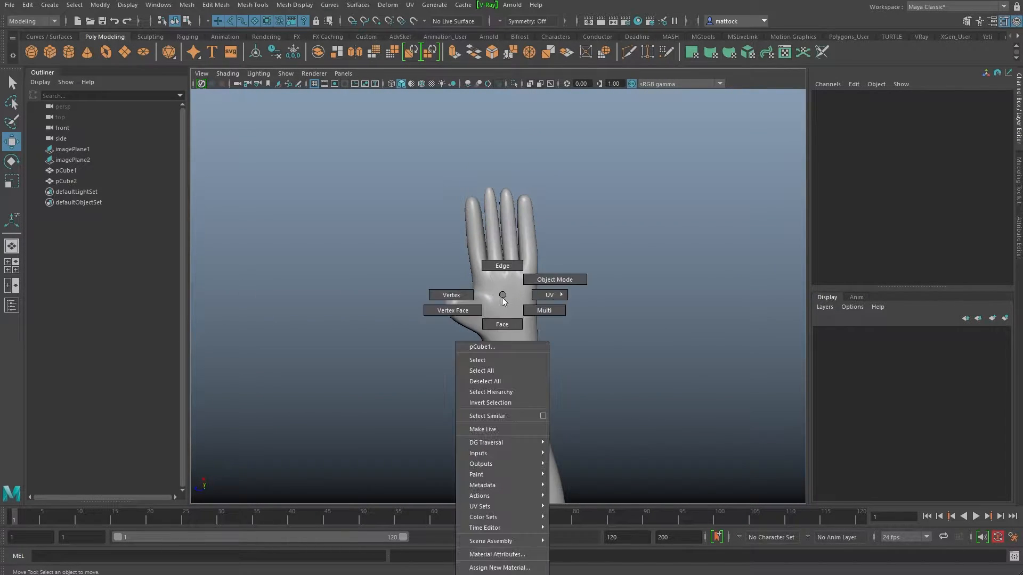
left_click(469, 298)
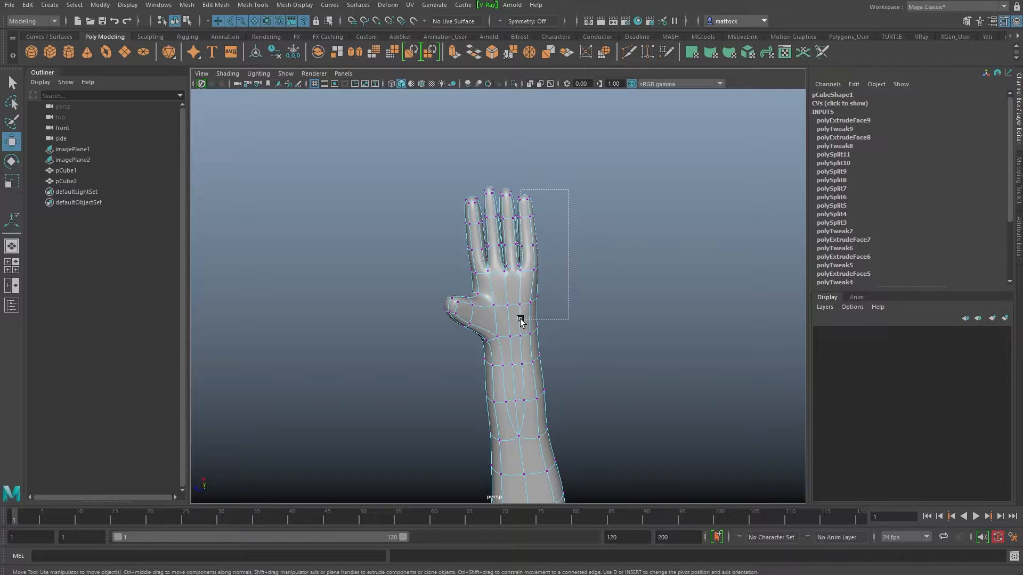
mouse_move(532, 319)
left_mouse_down("alt")
mouse_move(513, 316)
mouse_move(544, 310)
left_mouse_up("alt")
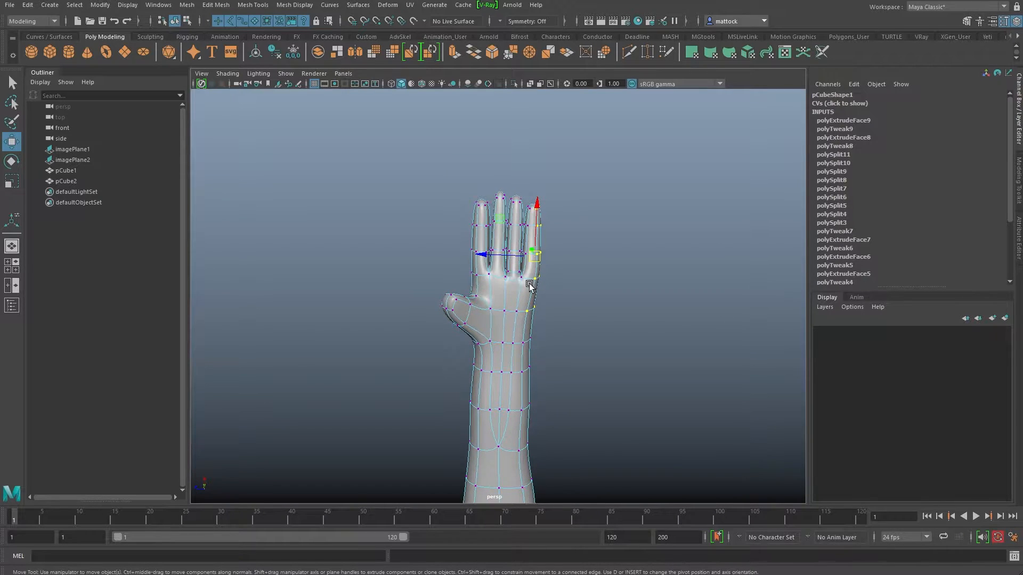
middle_click_drag(526, 270, 458, 267, "alt")
left_click_drag(458, 267, 425, 258, "alt")
key("b")
left_click_drag(355, 204, 357, 224)
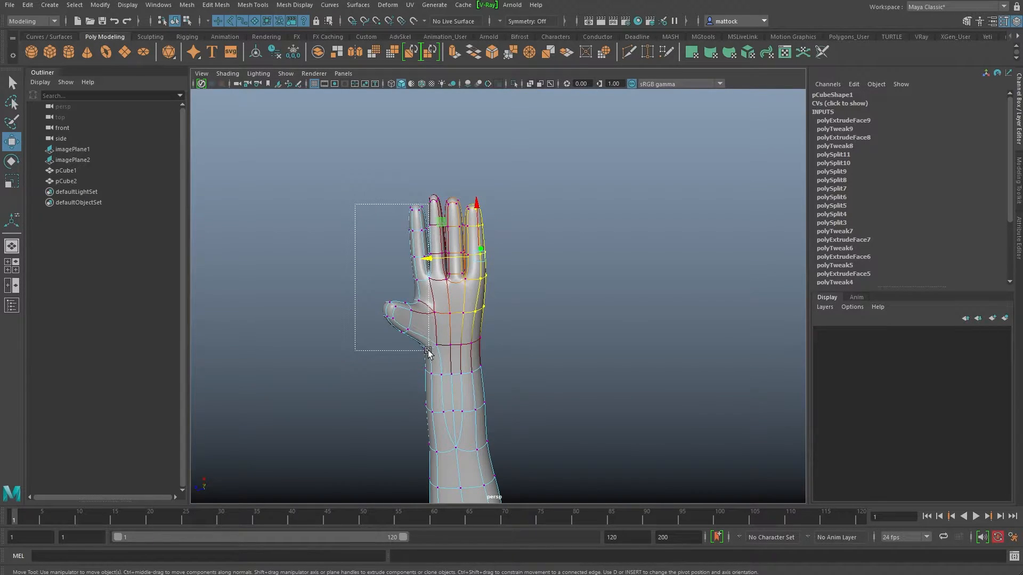
left_click_drag(428, 352, 428, 352)
left_click_drag(389, 279, 374, 280)
Adjust the palm's outer-side vertices and move the thumb and thumb-side palm vertices slightly outward with soft selection.
left_click_drag(463, 325, 443, 357)
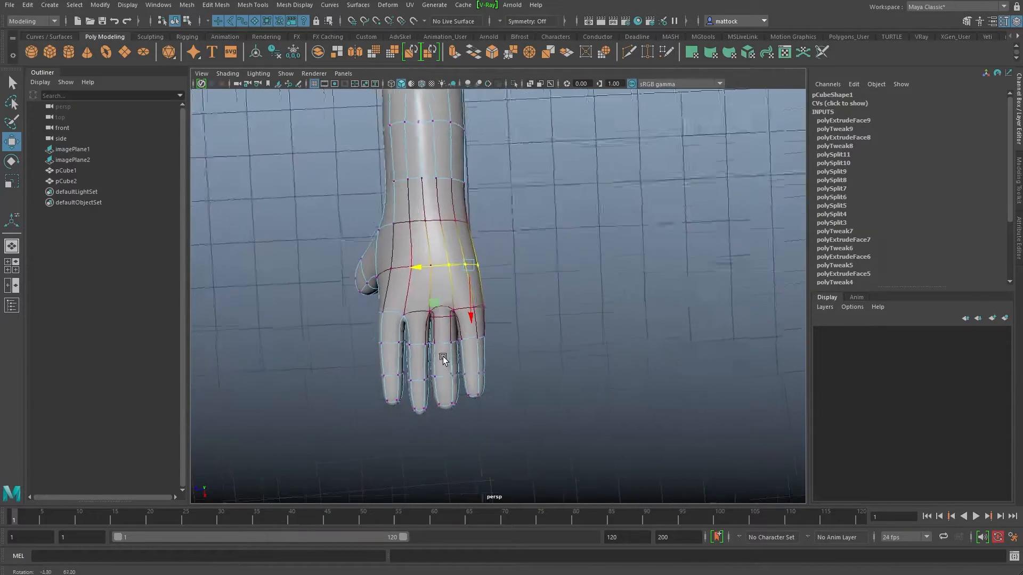
right_click_drag(443, 357, 433, 290, "alt")
middle_click_drag(434, 290, 487, 303, "alt")
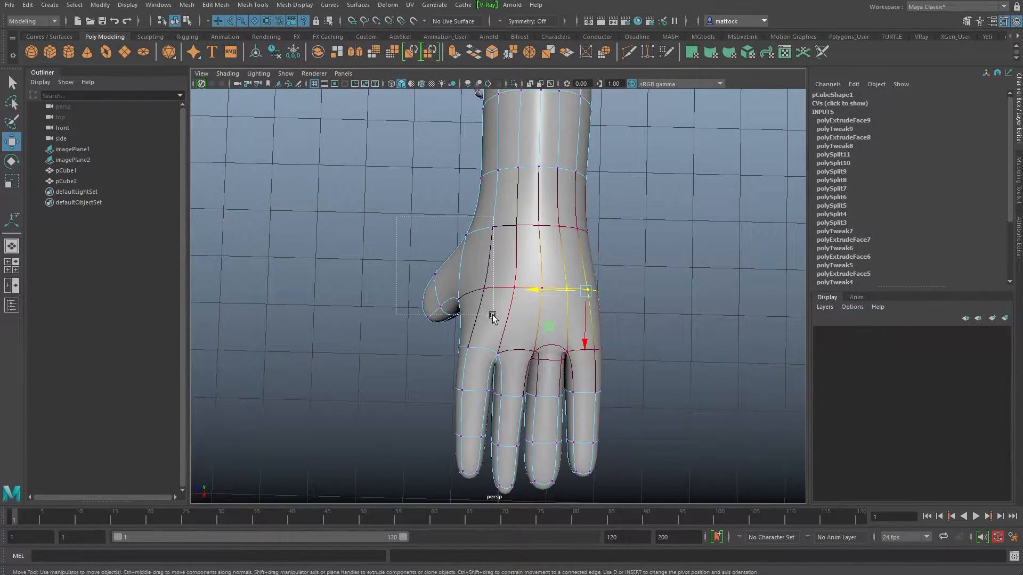
left_click_drag(489, 328, 489, 326)
left_click_drag(426, 281, 423, 282)
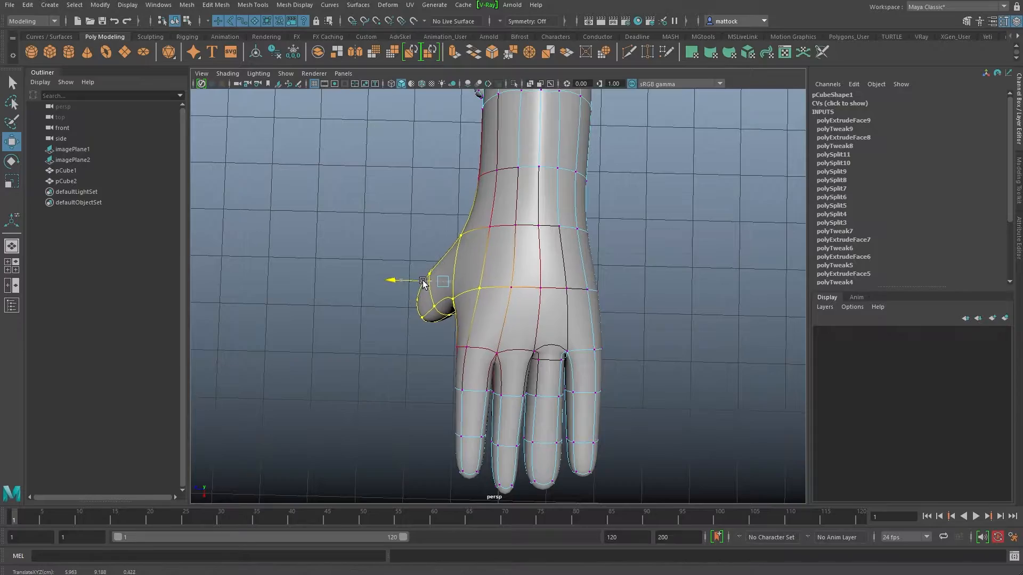
Select the vertices on the little-finger side of the forearm and move them sideways to smooth its outline.
left_click_drag(480, 264, 495, 136, "alt")
left_click_drag(554, 267, 489, 241, "alt")
middle_click_drag(604, 349, 544, 191, "alt")
mouse_move(553, 248)
left_mouse_down("alt")
mouse_move(593, 260)
mouse_move(554, 268)
left_mouse_up("alt")
middle_click_drag(575, 297, 493, 246, "alt")
left_click_drag(533, 335, 533, 315)
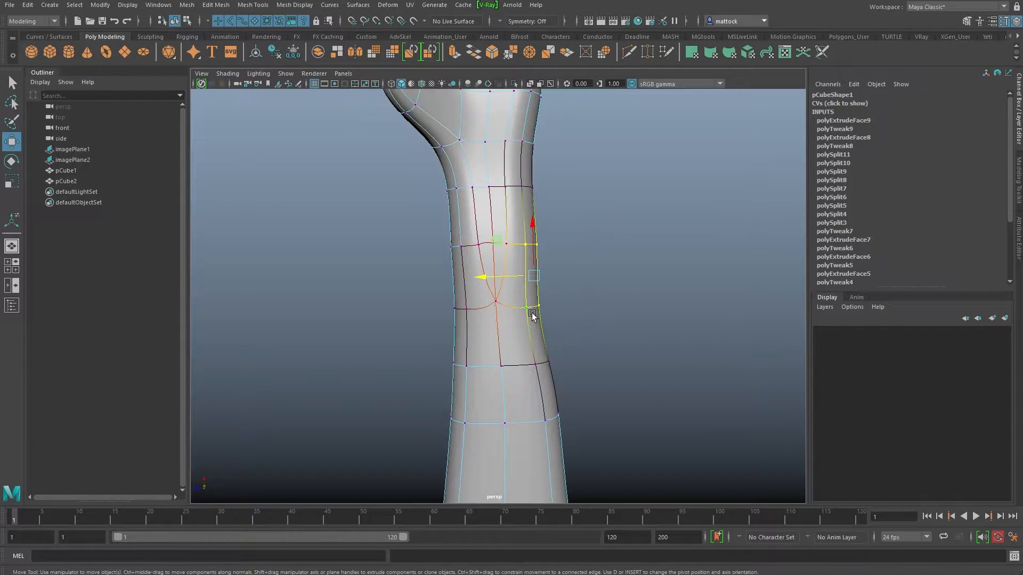
left_click_drag(507, 277, 513, 279)
Return to the unsmoothed display and realign successive vertex rows along the forearm's outer side.
left_click_drag(580, 294, 519, 309)
key("1")
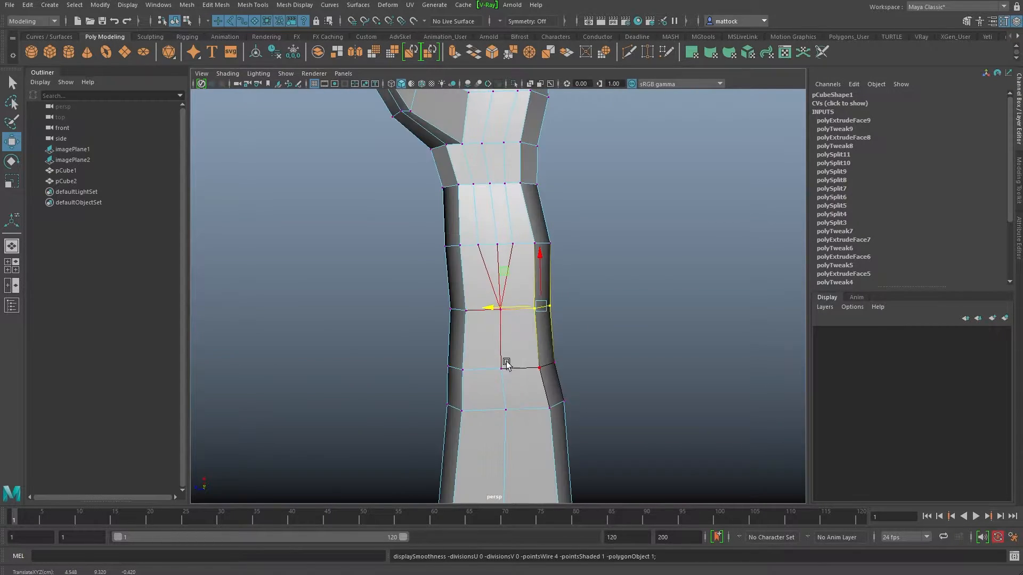
middle_click_drag(514, 360, 518, 321, "alt")
left_click_drag(588, 308, 534, 324)
left_click_drag(532, 255, 527, 253, "alt")
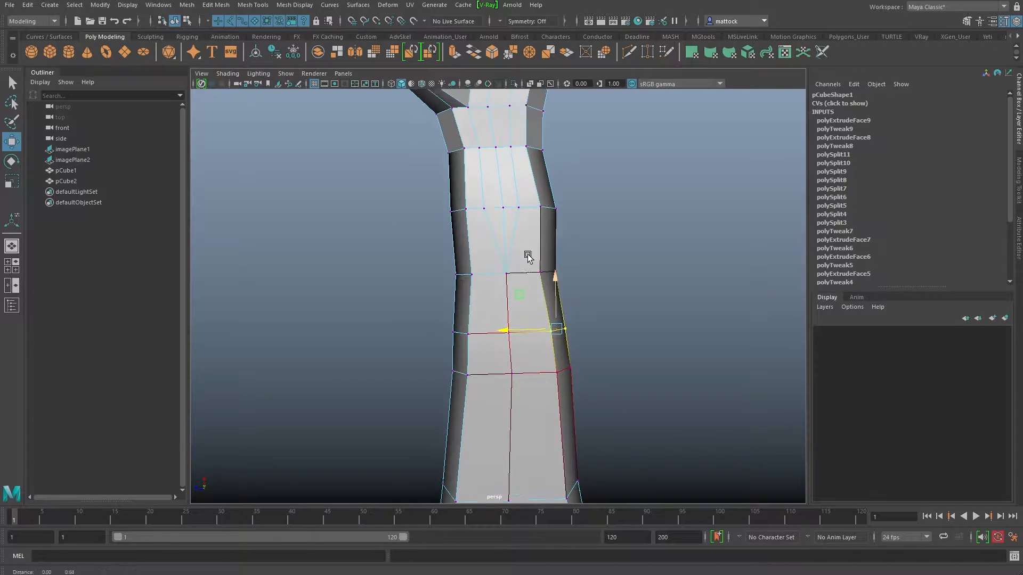
middle_click_drag(525, 253, 510, 323, "alt")
left_click_drag(587, 318, 522, 338)
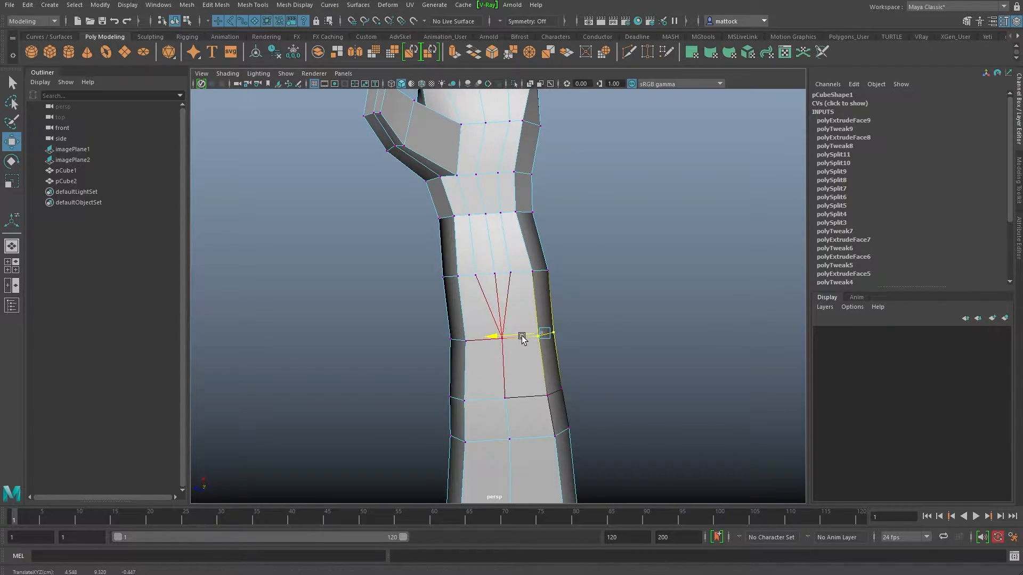
Reshape the forearm outline by repositioning the side vertices below the wrist.
middle_click_drag(522, 330, 555, 286, "alt")
mouse_move(520, 323)
left_mouse_down("alt")
mouse_move(506, 322)
mouse_move(515, 318)
left_mouse_up("alt")
left_click_drag(452, 280, 465, 297)
middle_click_drag(465, 297, 458, 371, "alt")
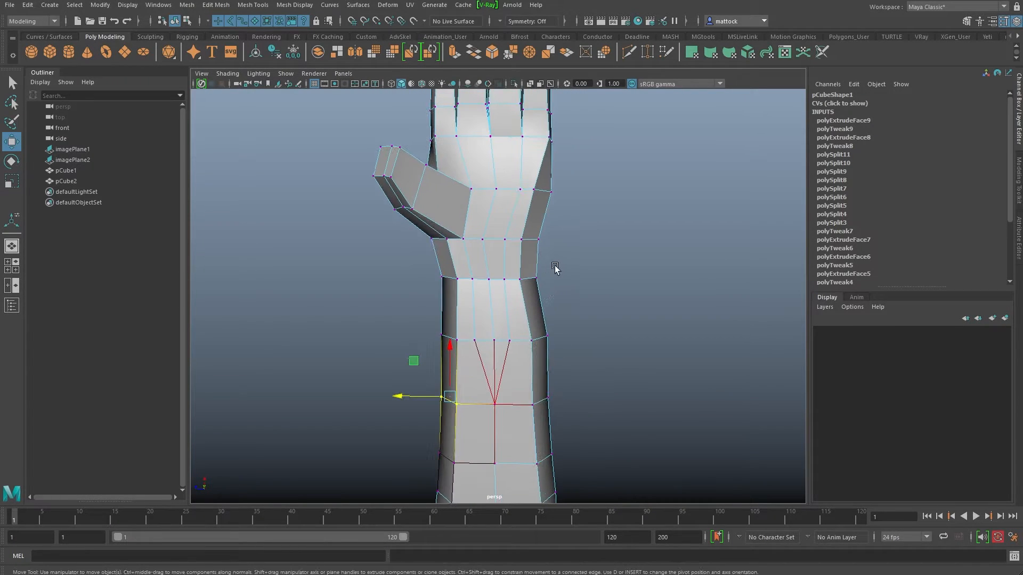
left_click_drag(514, 297, 513, 281)
left_click_drag(579, 233, 520, 241)
Adjust the vertices on the back of the hand near the knuckles.
right_click_drag(682, 269, 633, 278, "alt")
left_click_drag(634, 278, 509, 291, "alt")
left_click_drag(509, 291, 502, 270, "alt")
left_click_drag(495, 228, 480, 203)
mouse_move(452, 240)
left_mouse_down("alt")
mouse_move(449, 258)
mouse_move(456, 238)
mouse_move(437, 251)
mouse_move(397, 229)
mouse_move(430, 216)
mouse_move(454, 255)
left_mouse_up("alt")
right_click_drag(455, 256, 451, 250, "alt")
left_click_drag(452, 250, 405, 219, "alt")
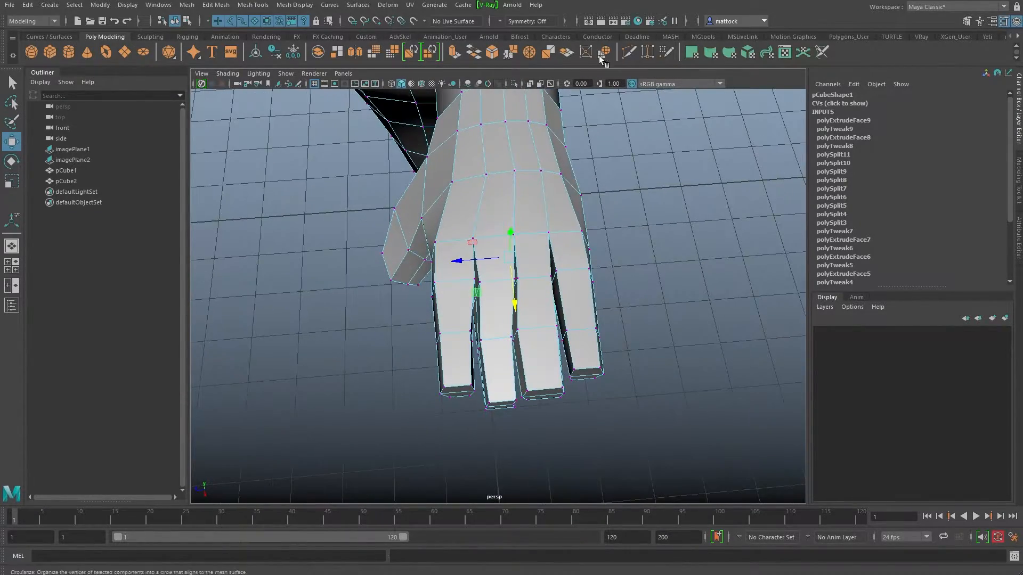
Activate the Multi-Cut tool and open its tool settings.
left_click(625, 56)
left_click_drag(535, 312, 467, 290, "alt")
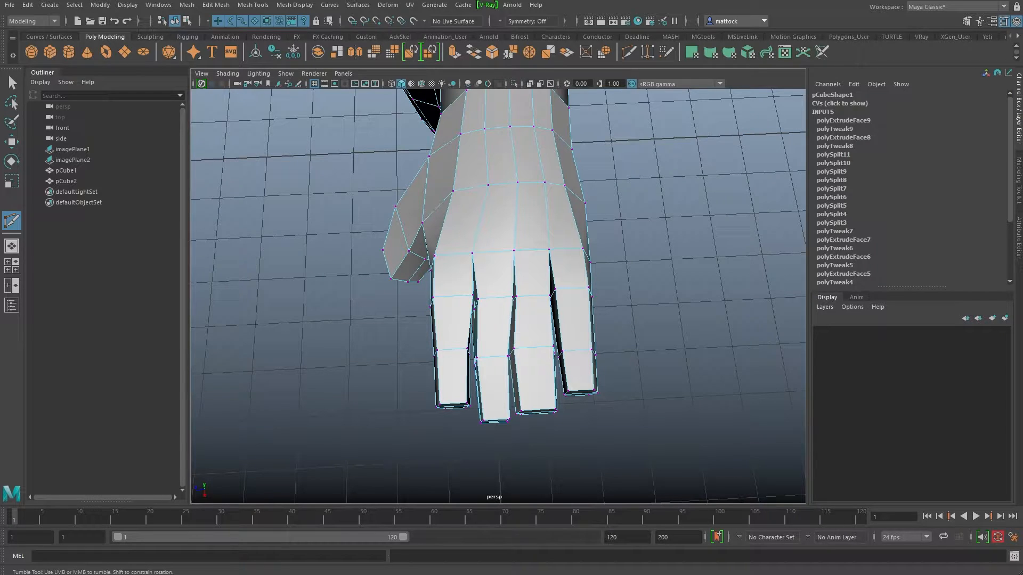
double_click(12, 220)
left_click_drag(133, 99, 220, 104)
middle_click_drag(490, 260, 492, 211, "alt")
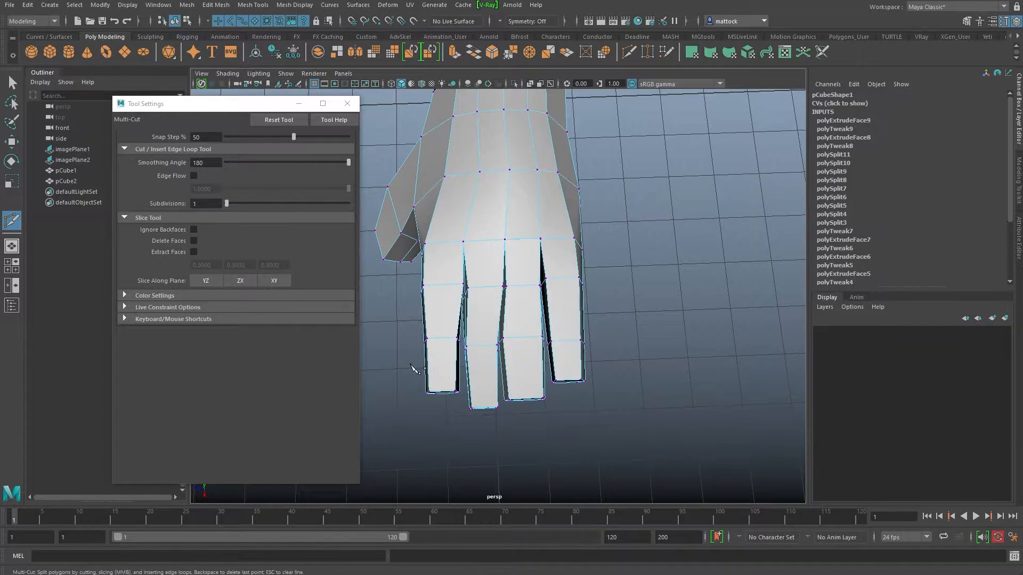
left_click_drag(512, 268, 513, 291, "alt")
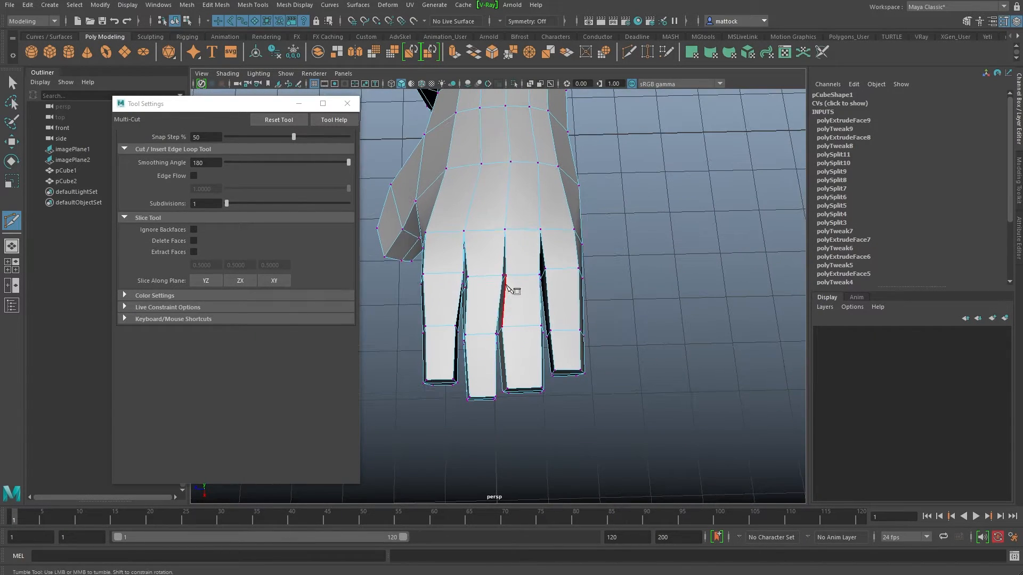
left_click(453, 362, "ctrl")
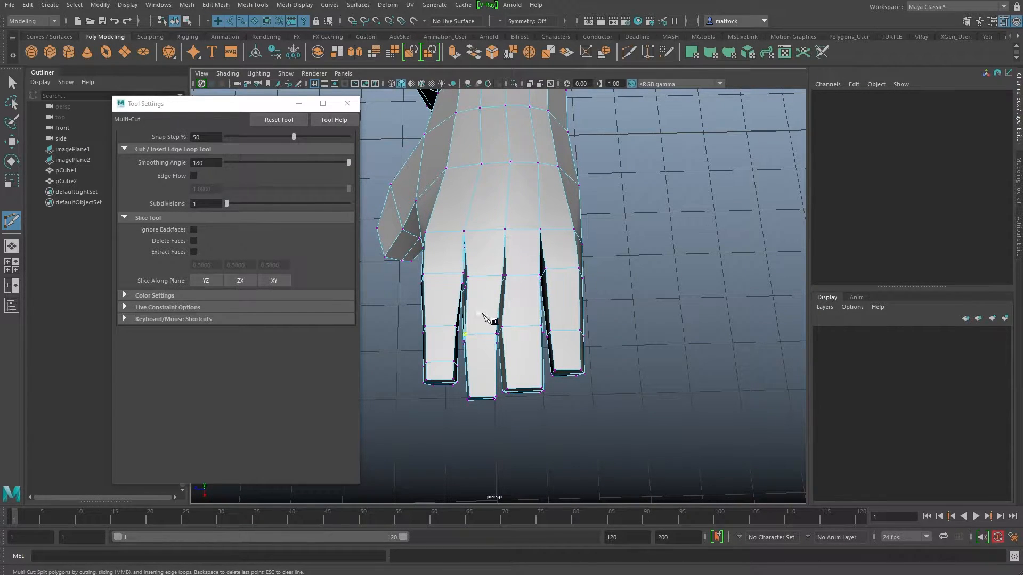
key("ctrl+z")
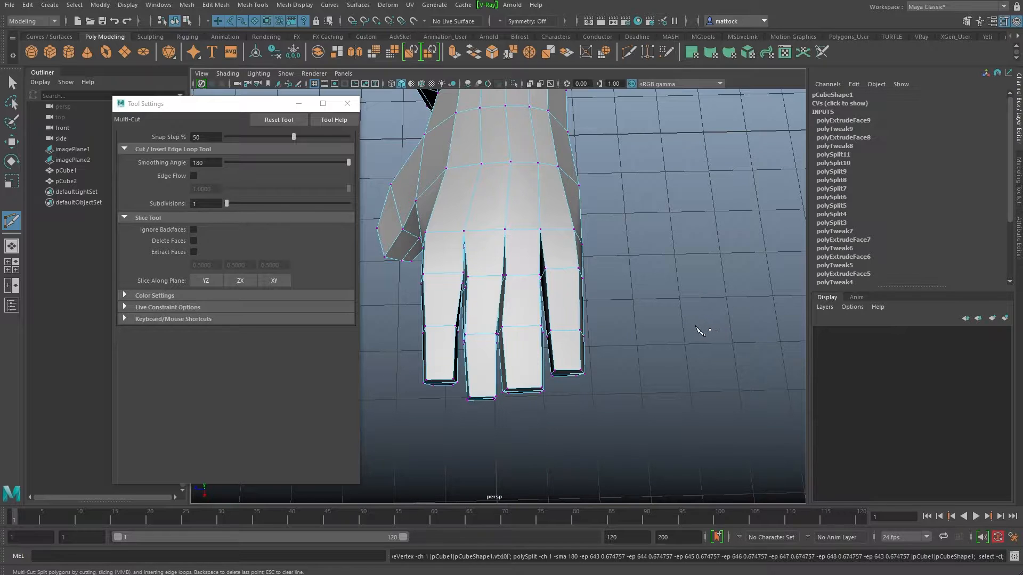
Enable Edge Flow for Multi-Cut and insert edge loops near the tips of the index and little fingers.
left_click(193, 176)
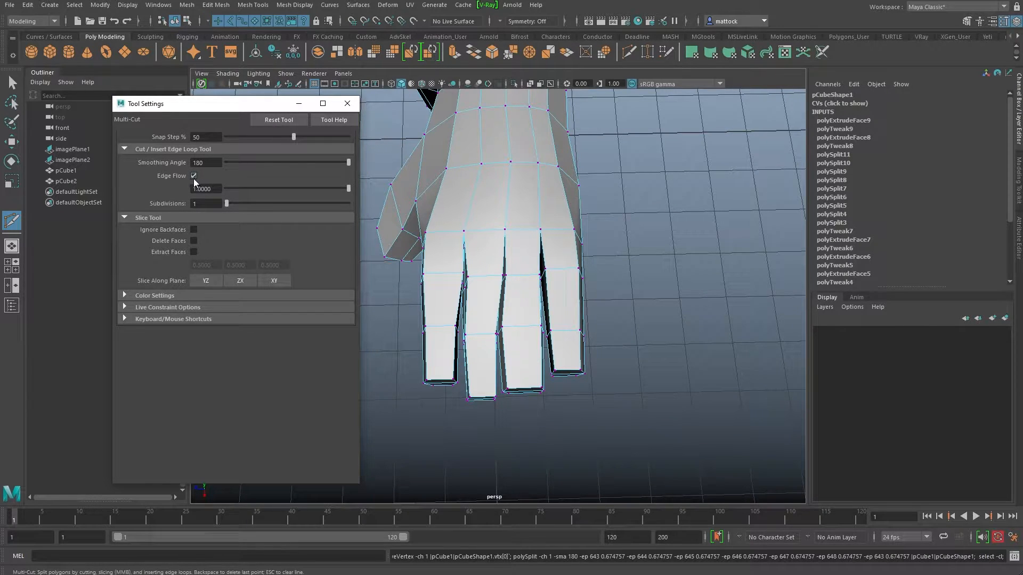
left_click(456, 366)
left_click_drag(490, 394, 484, 408, "alt")
right_click_drag(484, 408, 506, 373, "alt")
middle_click_drag(506, 373, 558, 361, "alt")
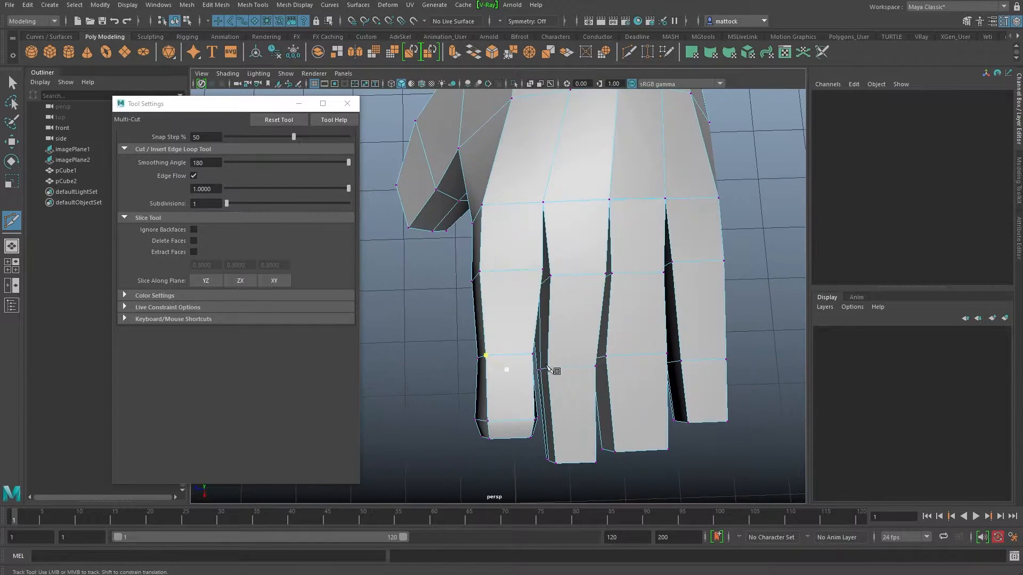
middle_click_drag(540, 404, 539, 334, "alt")
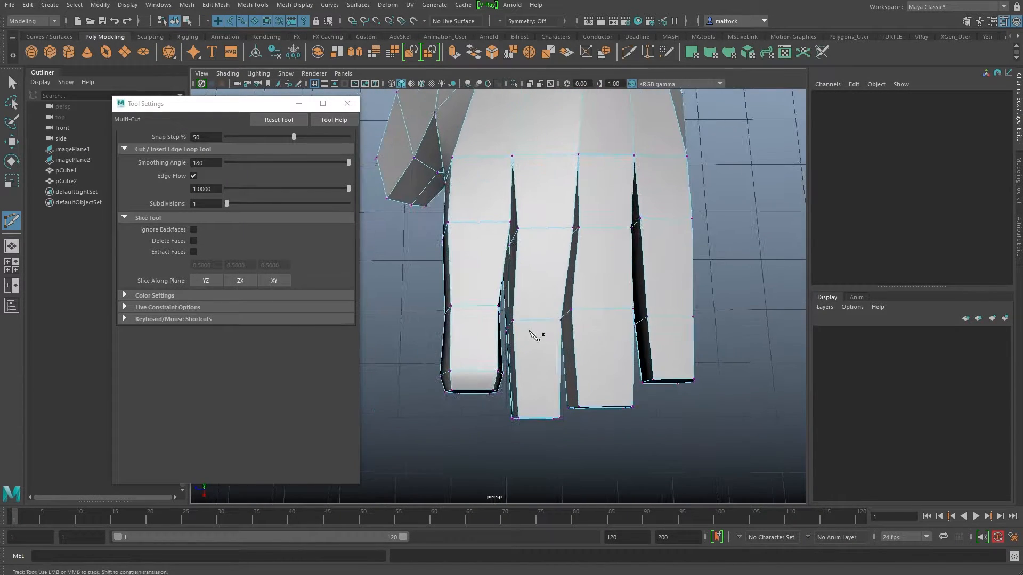
left_click(651, 353, "ctrl")
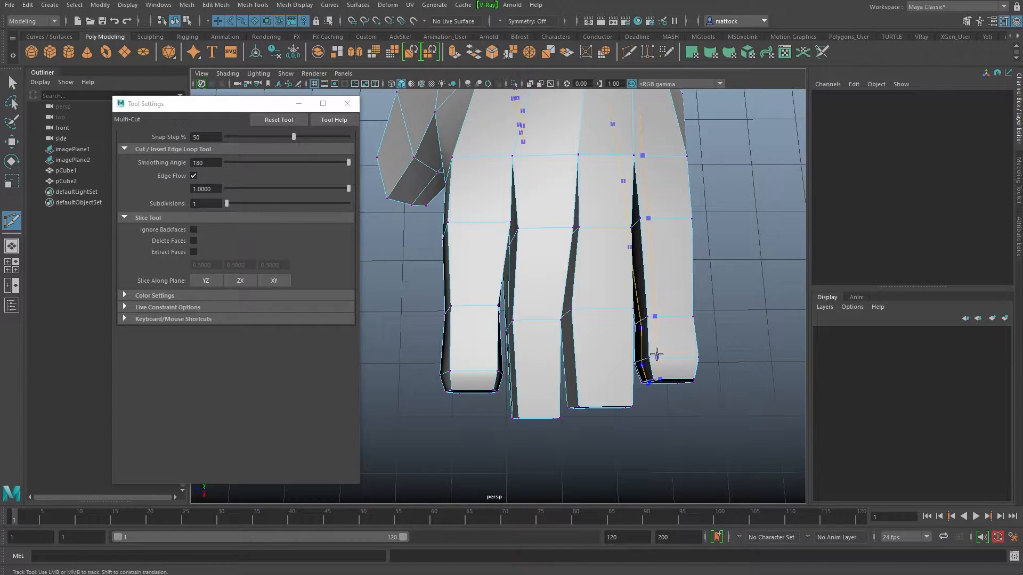
Insert an edge loop below the index finger's first joint and edge loops just past the knuckles of the four fingers.
middle_click_drag(468, 261, 453, 308, "alt")
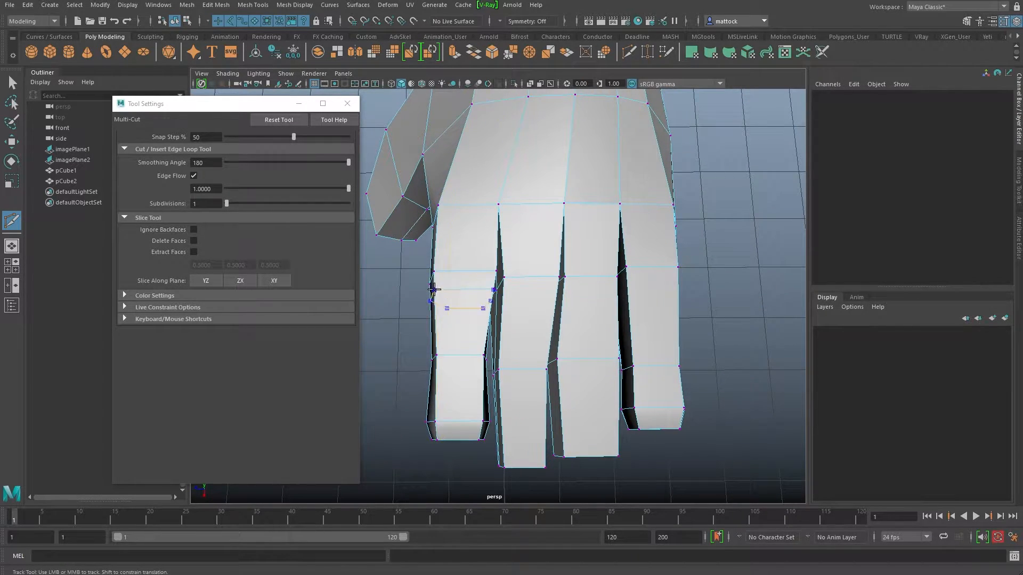
left_click_drag(524, 270, 445, 286, "alt")
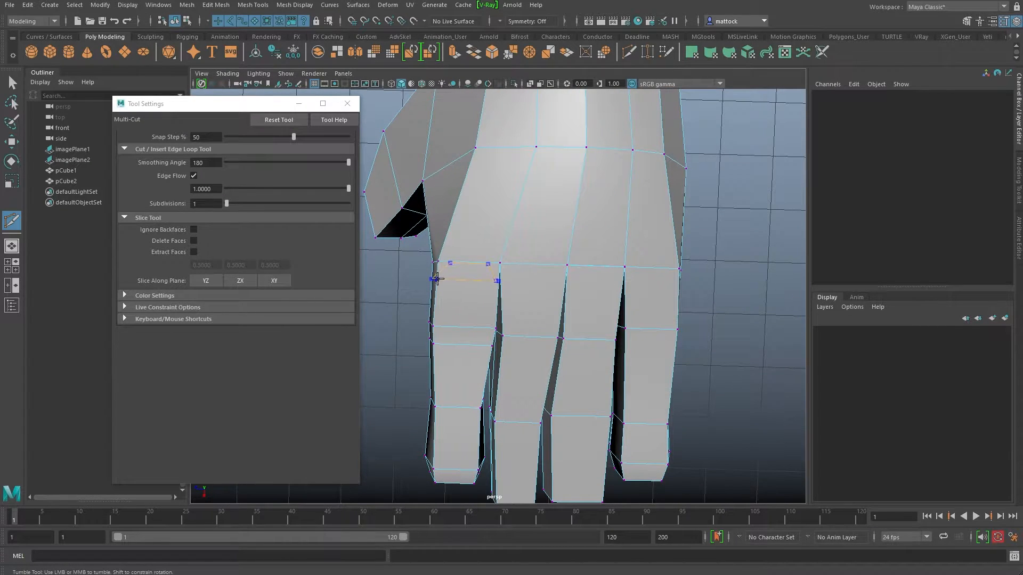
left_click(437, 277, "ctrl")
mouse_move(500, 279)
middle_mouse_down("alt")
mouse_move(446, 256)
mouse_move(493, 274)
middle_mouse_up("alt")
left_click(496, 272, "ctrl")
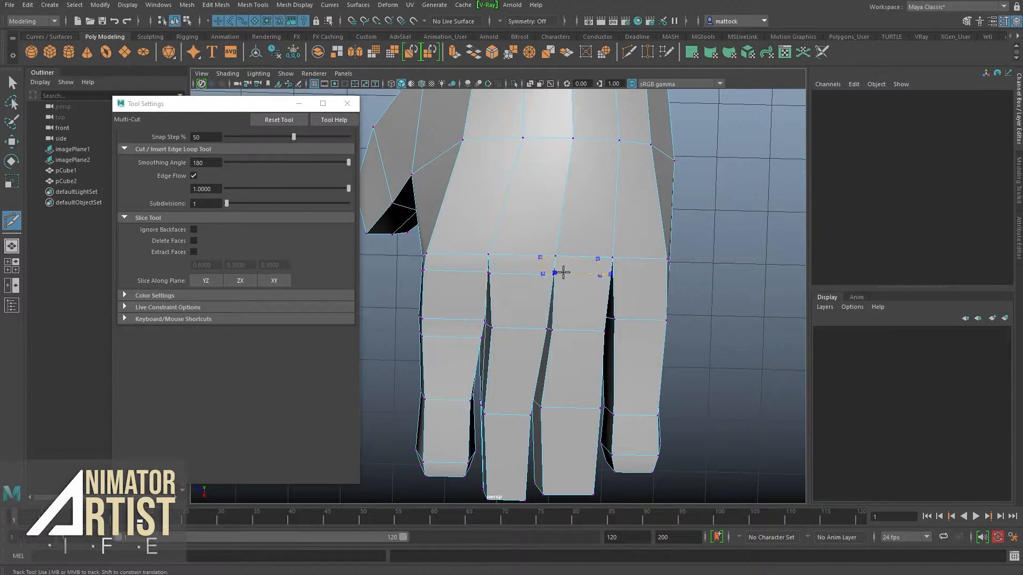
left_click(667, 277, "ctrl")
Insert edge loops below the remaining fingers' first joints and near the tips of the ring and middle fingers.
left_click_drag(636, 344, 476, 318, "alt")
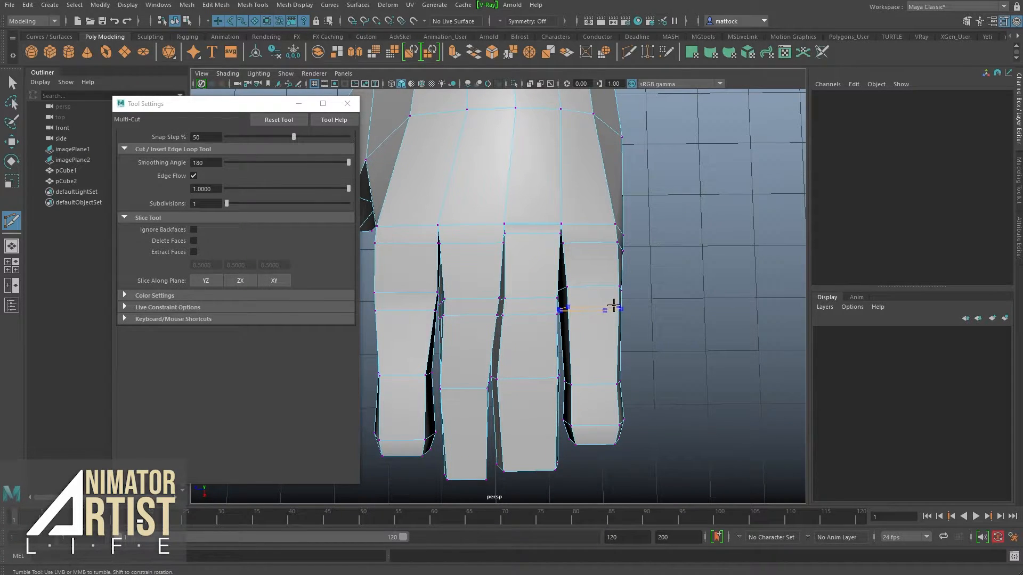
left_click_drag(510, 370, 528, 361, "alt")
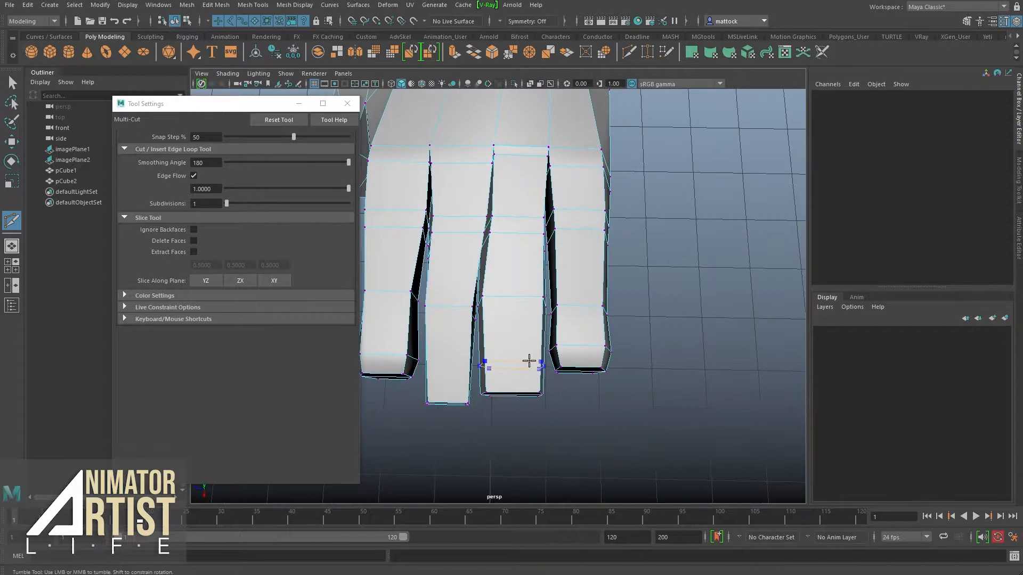
left_click(539, 364, "ctrl")
left_click_drag(508, 315, 570, 356, "alt")
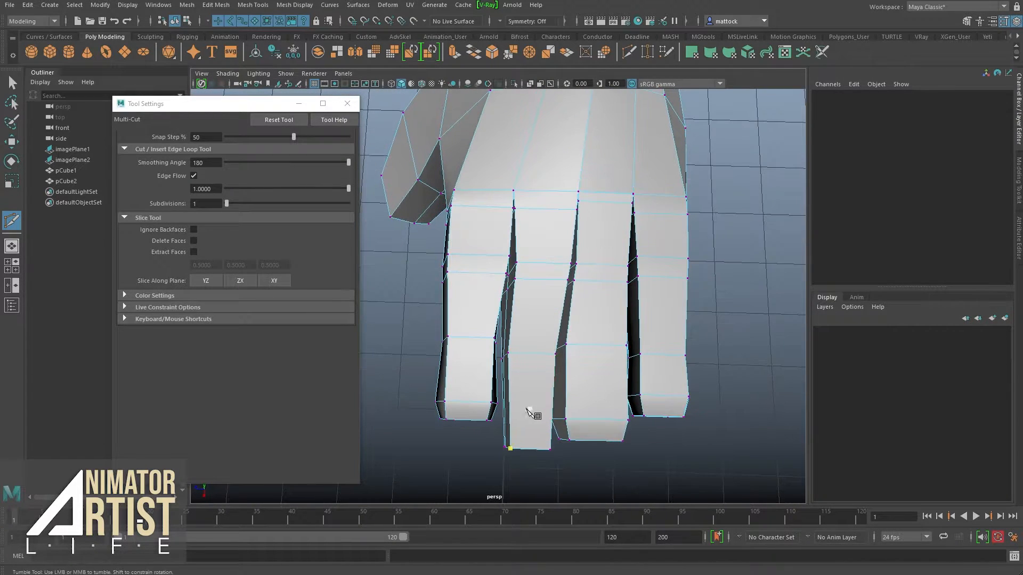
left_click(512, 424, "ctrl")
Insert edge loops beside the outer joints of the four fingers.
left_click_drag(511, 344, 477, 384, "alt")
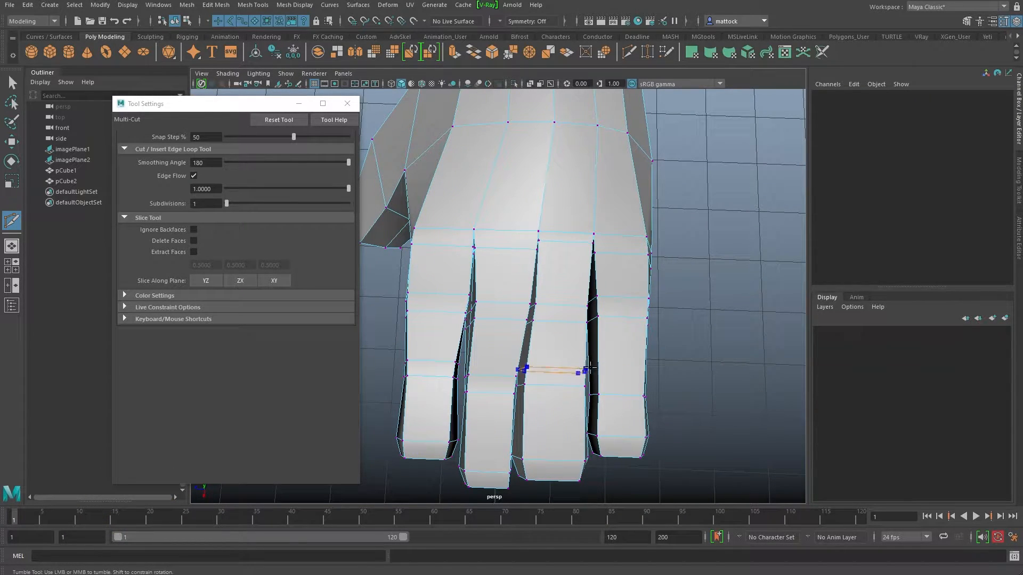
left_click_drag(637, 376, 606, 302, "alt")
right_click_drag(607, 303, 638, 296, "alt")
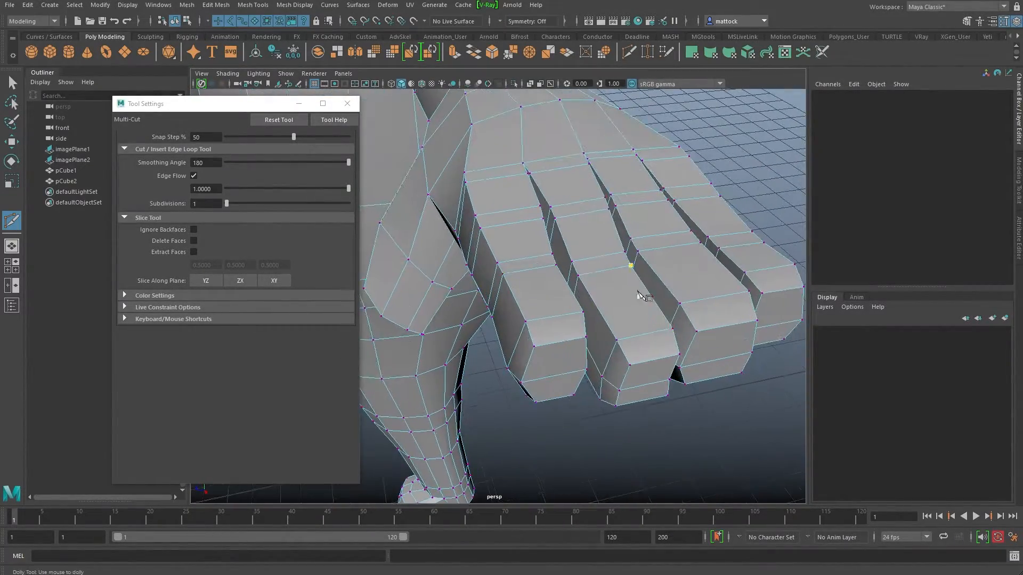
left_click_drag(604, 320, 561, 324, "alt")
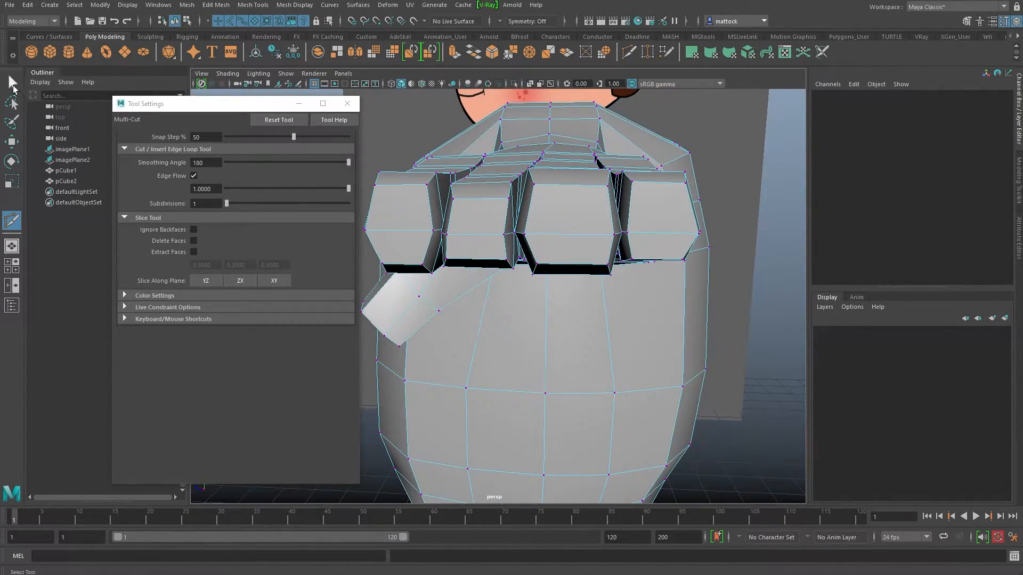
Leave Multi-Cut for the Select tool and show the hand in smooth mesh preview with its vertices displayed.
left_click(13, 84)
left_click_drag(538, 234, 545, 254, "alt")
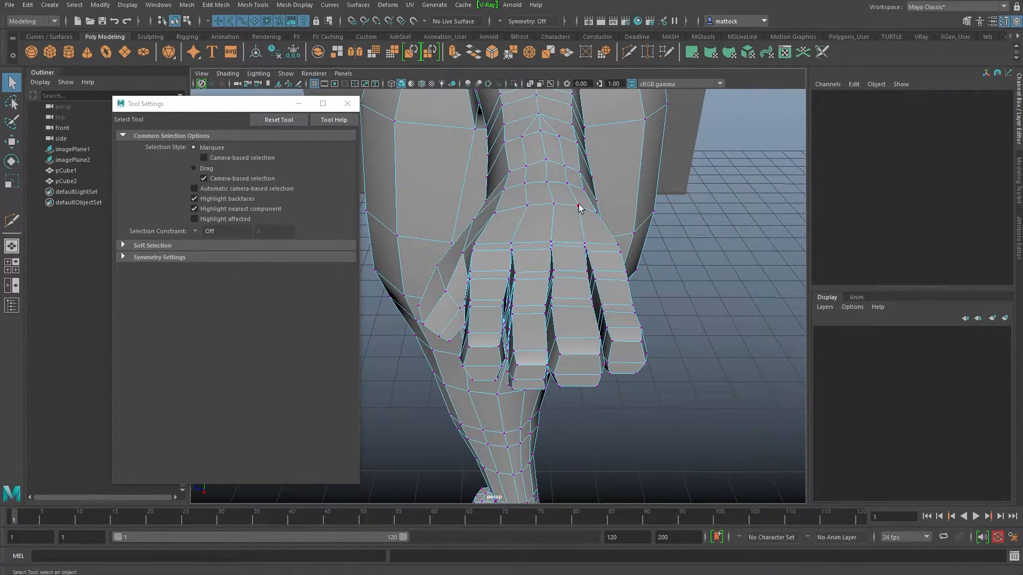
left_click_drag(632, 245, 500, 263, "alt")
key("3")
left_click_drag(652, 283, 540, 355, "alt")
right_click_drag(518, 370, 481, 326)
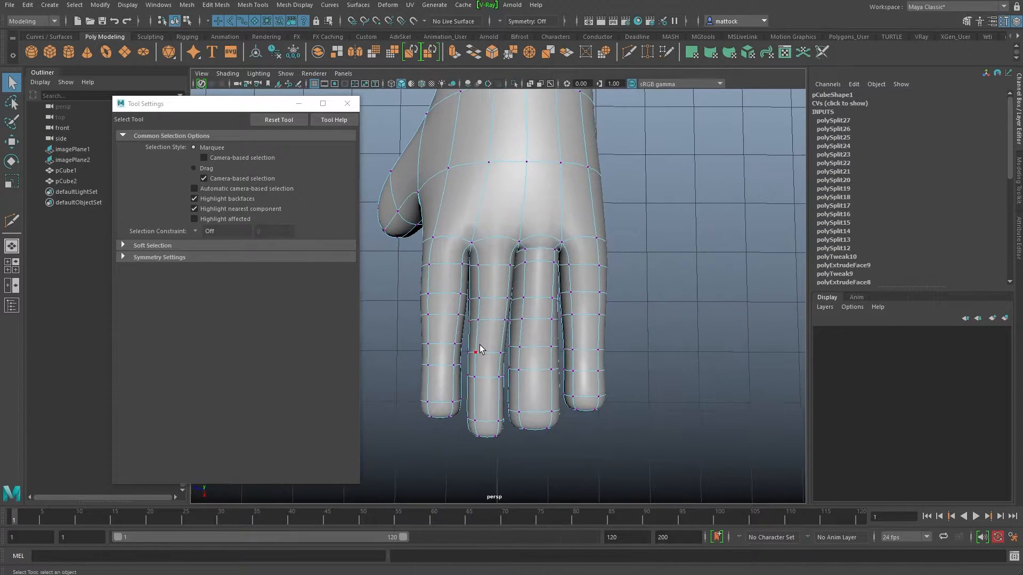
Switch to a maximized top view framed on the hand, with the tool settings window moved aside.
key("space")
left_click_drag(272, 110, 97, 173)
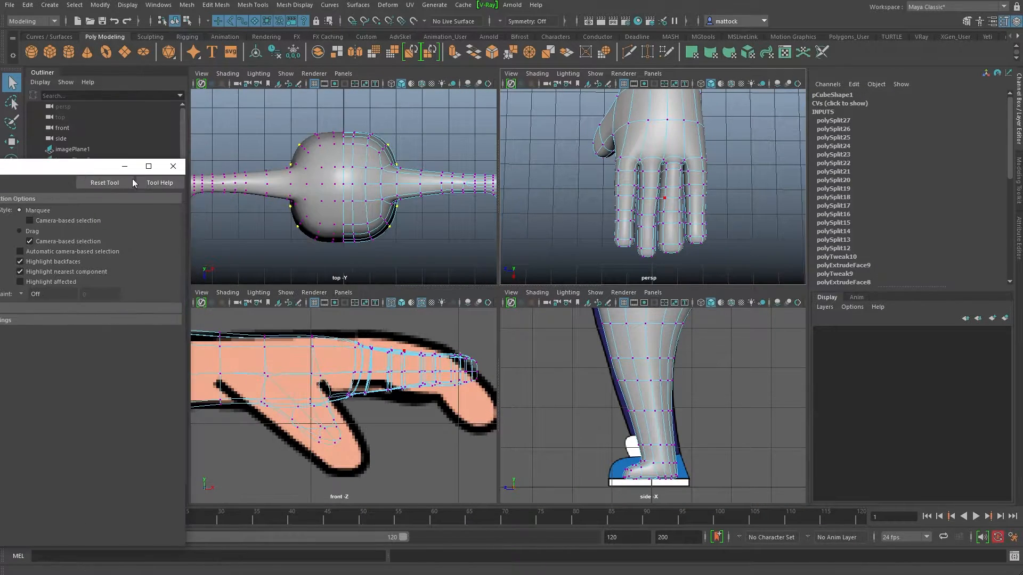
scroll(391, 233, "up", 10)
scroll(402, 236, "down", 10)
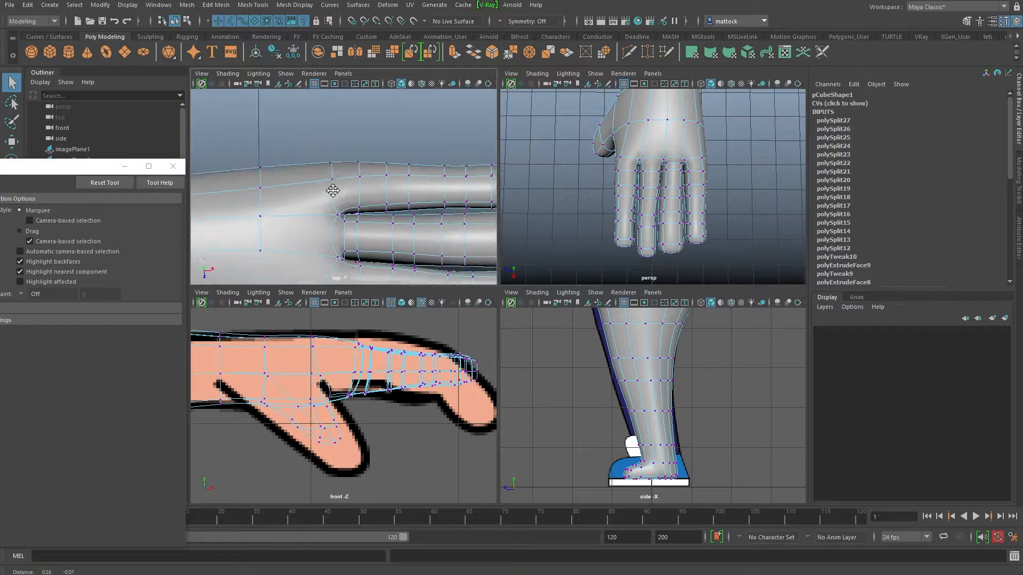
scroll(393, 202, "up", 5)
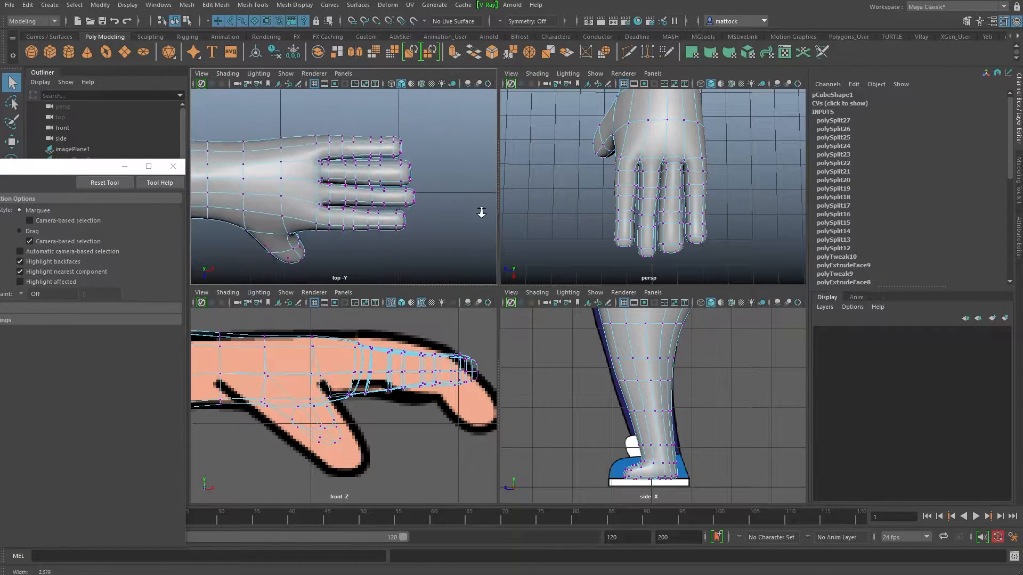
key("space")
scroll(671, 255, "down", 4)
scroll(692, 275, "up", 3)
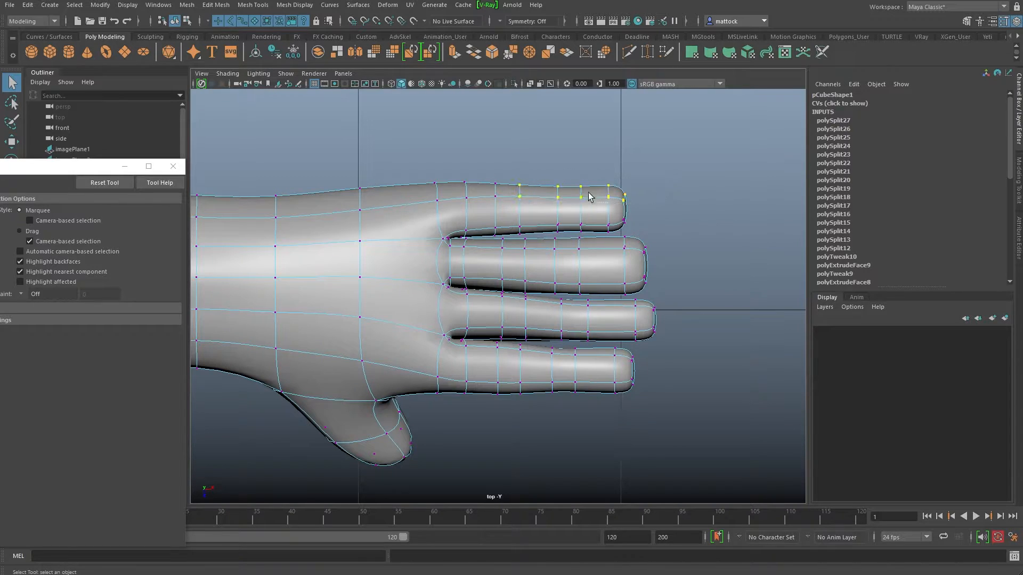
Move the little finger's outer-edge vertices outward and lengthen its tip slightly.
key("w")
left_click_drag(571, 235, 573, 238)
left_click_drag(481, 170, 504, 205)
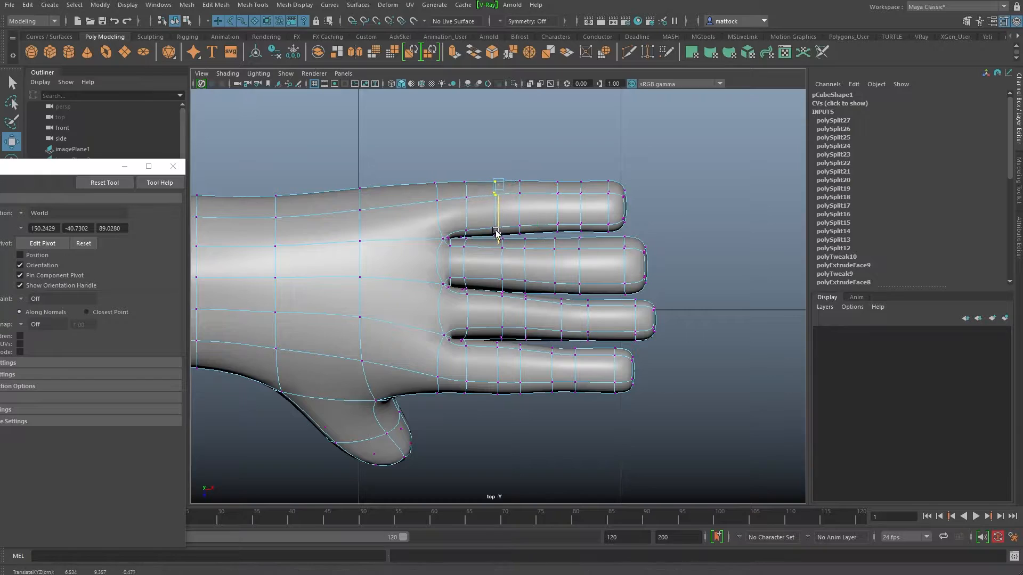
left_click_drag(642, 187, 616, 228)
Extend the ring finger's tip slightly and scale its tip and outer vertex rows narrower.
left_click_drag(665, 205, 679, 266)
key("r")
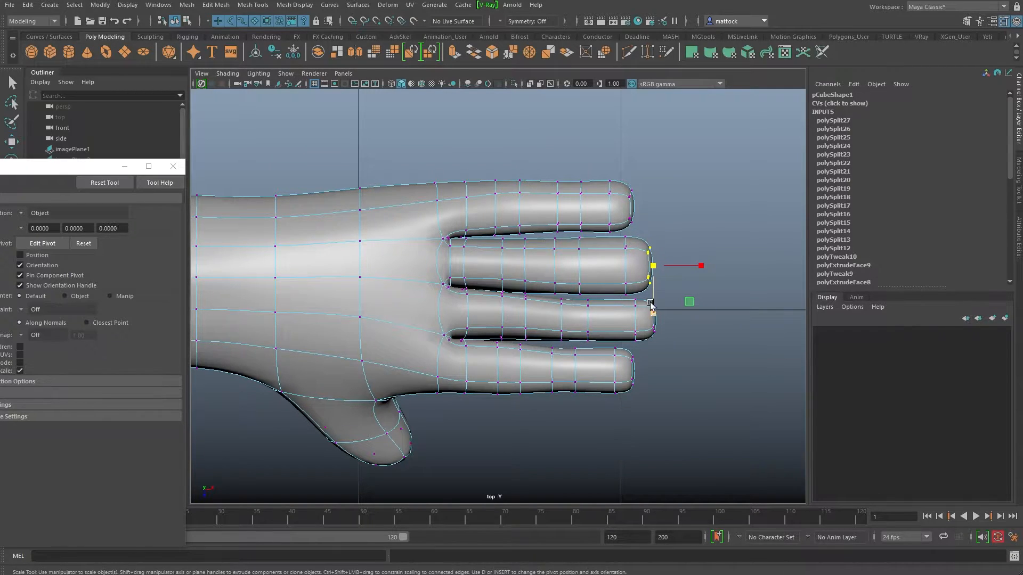
left_click_drag(654, 313, 654, 307)
left_click_drag(617, 239, 625, 267)
left_click_drag(568, 236, 571, 267)
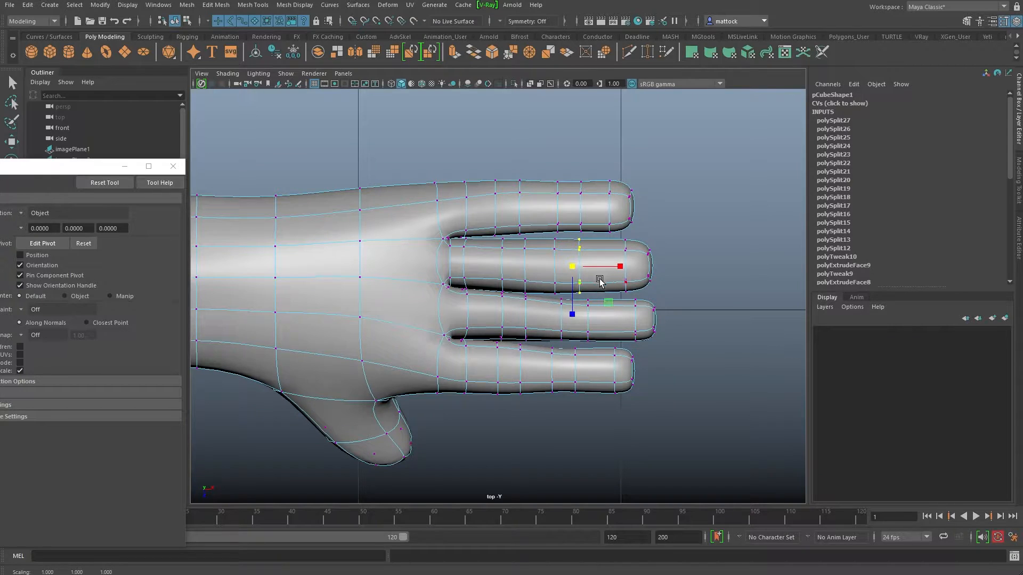
Adjust the middle finger's vertices along the side facing the ring finger and at its tip.
left_click_drag(597, 312, 551, 298)
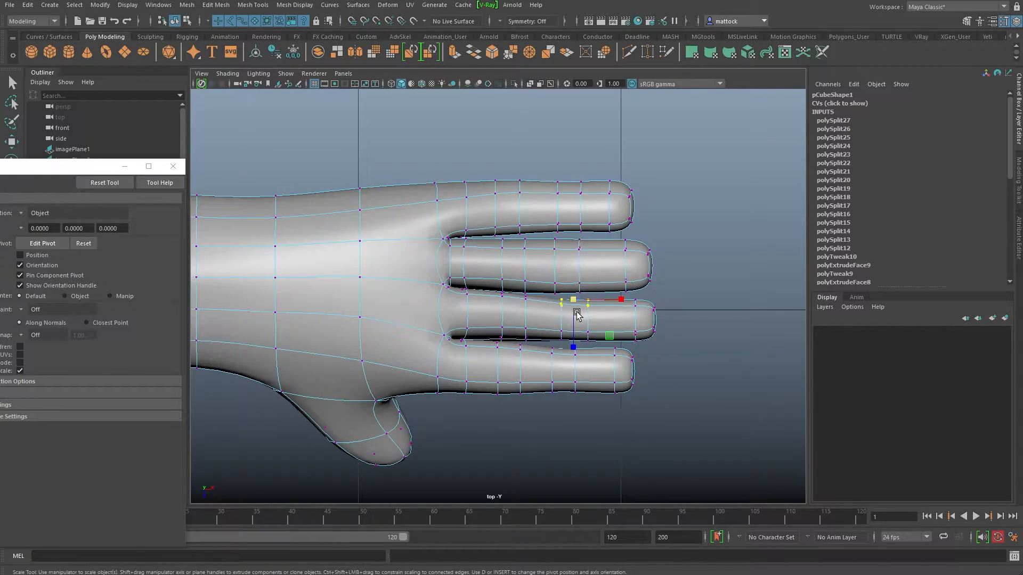
key("w")
left_click_drag(574, 344, 573, 345)
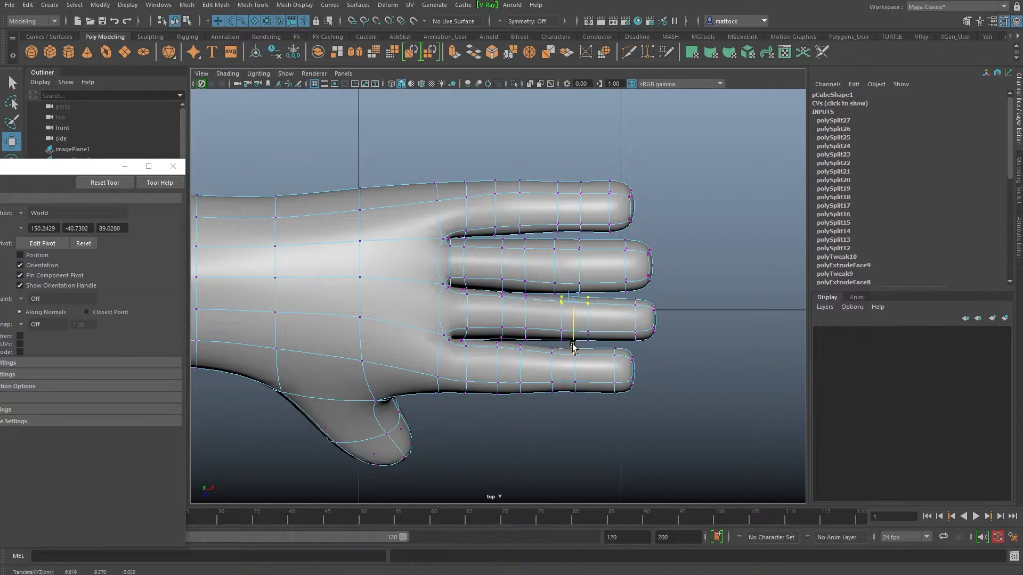
mouse_move(674, 306)
left_mouse_down()
mouse_move(644, 338)
mouse_move(689, 320)
left_mouse_up()
In wireframe display, adjust the index finger's vertices along the side facing the middle finger and at its tip.
scroll(483, 353, "up", 5)
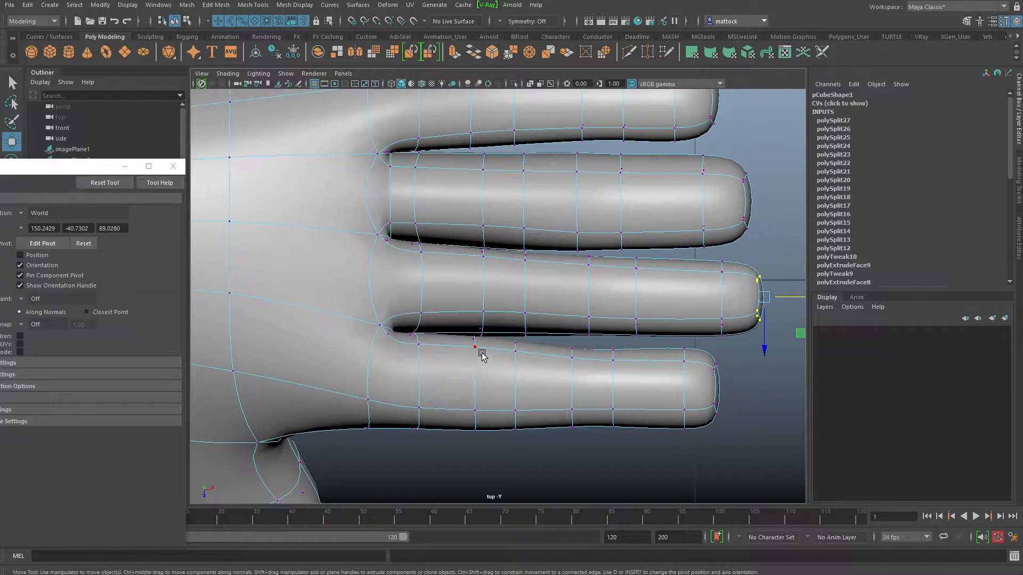
key("4")
left_click_drag(483, 356, 481, 388)
left_click_drag(508, 339, 512, 395)
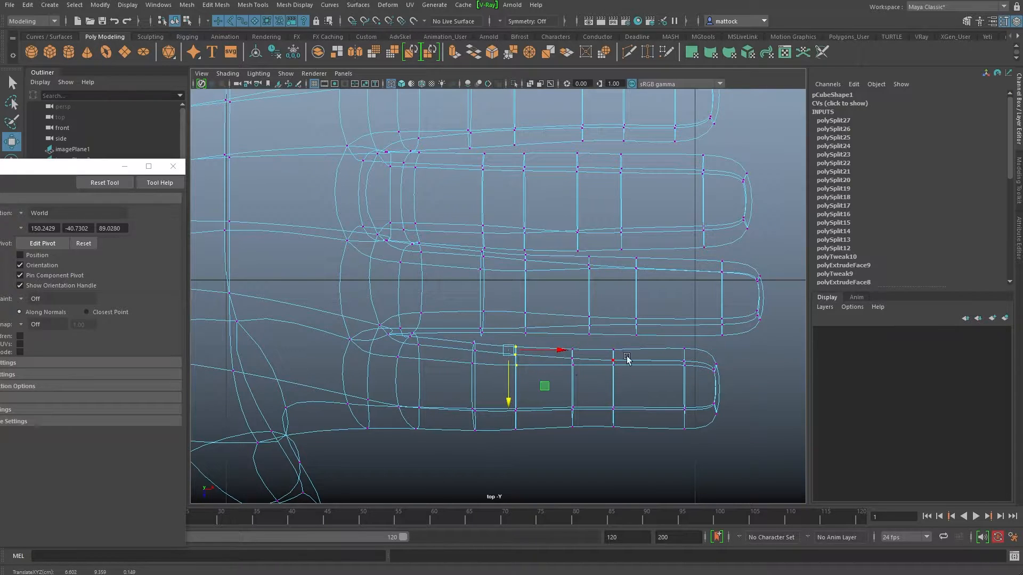
left_click_drag(745, 358, 761, 391)
Adjust the thumb-side vertices at the base of the index finger and return to shaded display.
right_click_drag(737, 373, 608, 386, "alt")
right_click_drag(496, 330, 727, 367, "alt")
right_click_drag(440, 340, 519, 368, "alt")
left_click_drag(479, 367, 414, 351)
left_click_drag(457, 407, 456, 407)
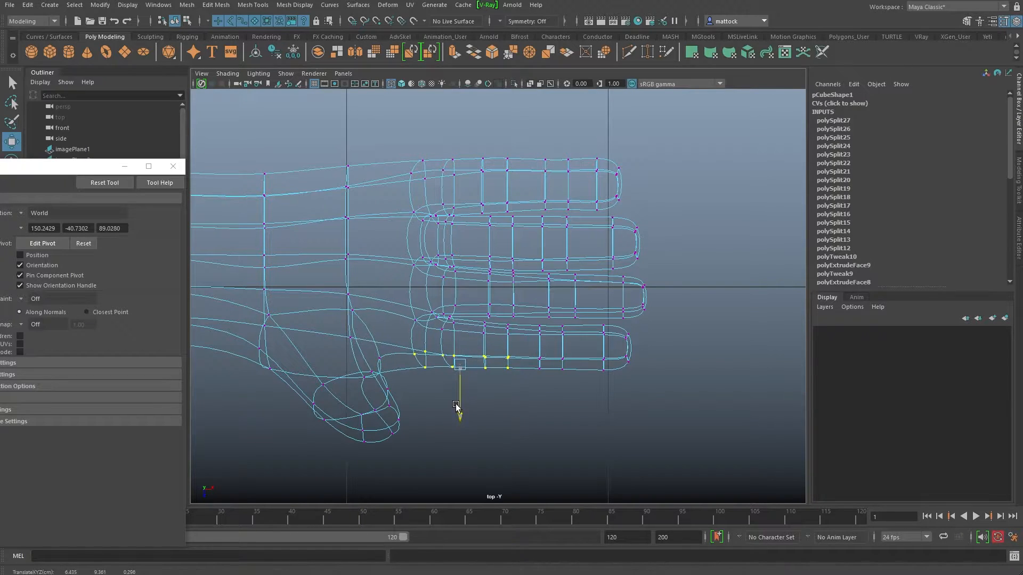
key("5")
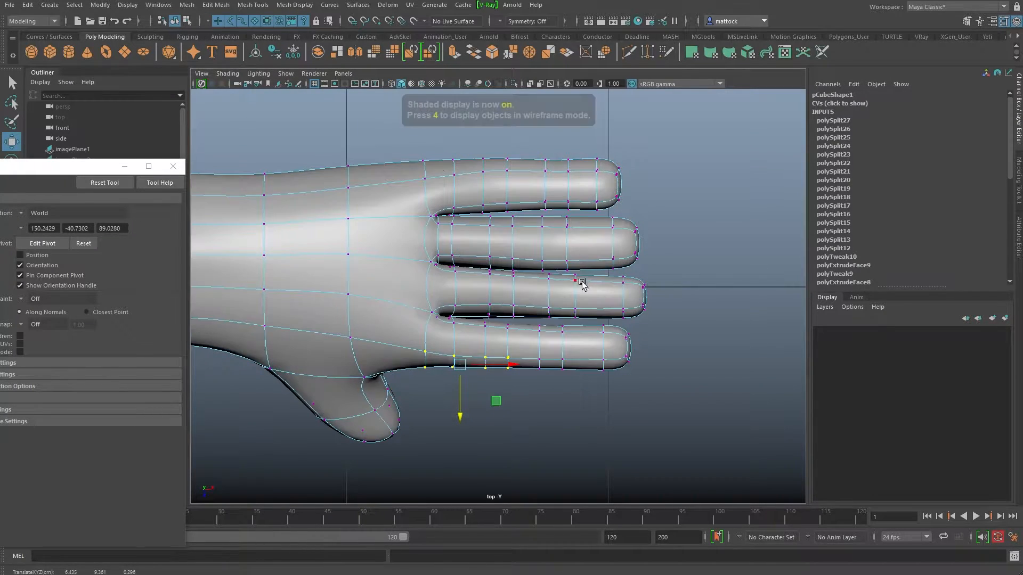
Adjust vertices along the index finger's and ring finger's sides that face the middle finger.
left_click_drag(569, 318, 526, 340)
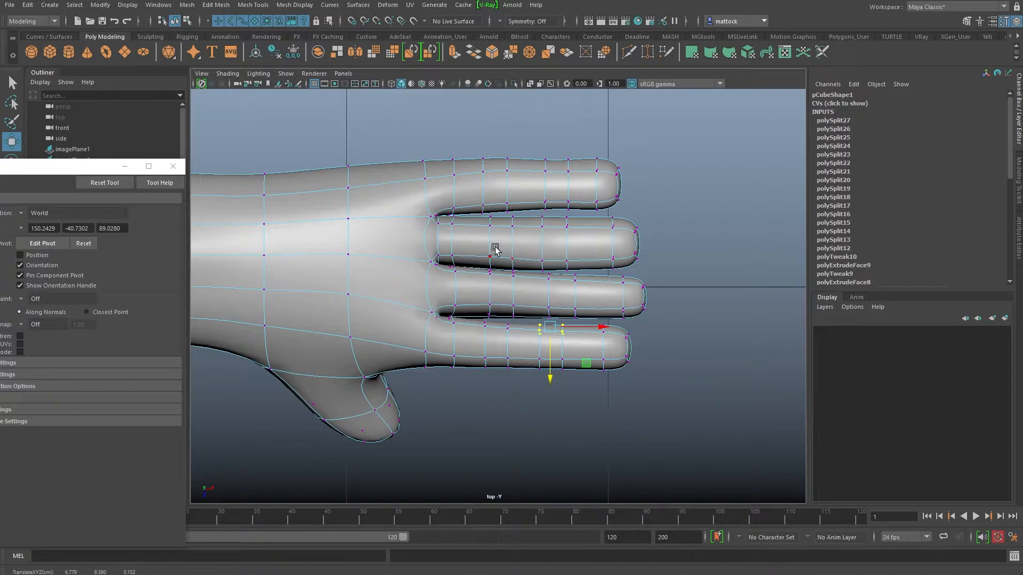
scroll(498, 250, "up", 2)
left_click_drag(503, 239, 553, 302)
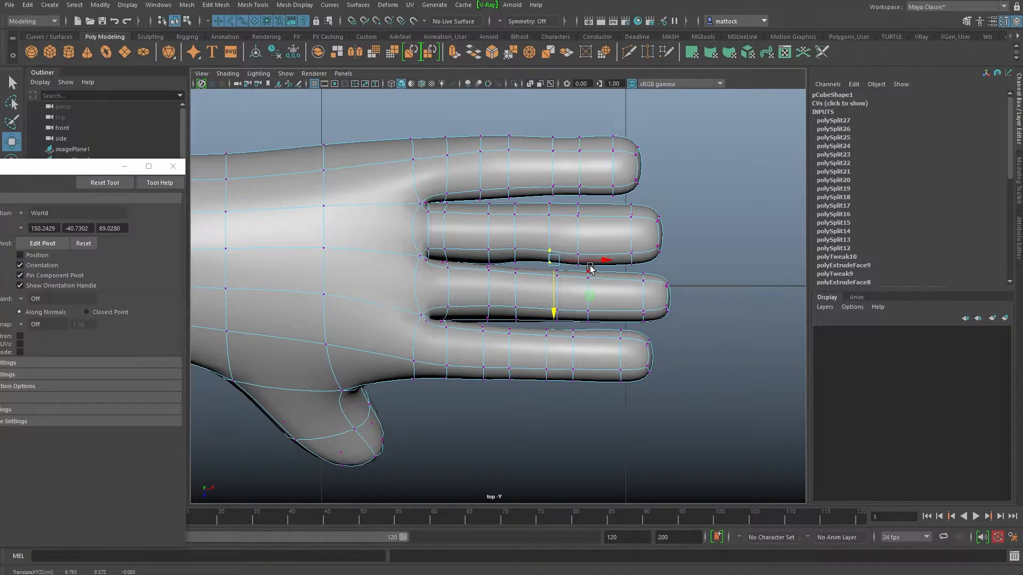
left_click_drag(594, 242, 582, 282)
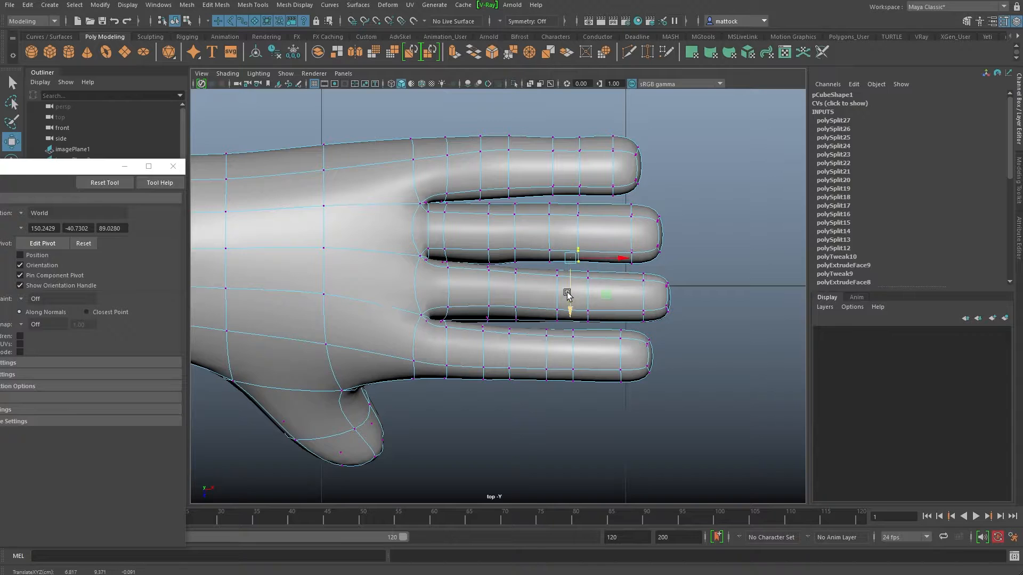
left_click_drag(478, 246, 491, 303)
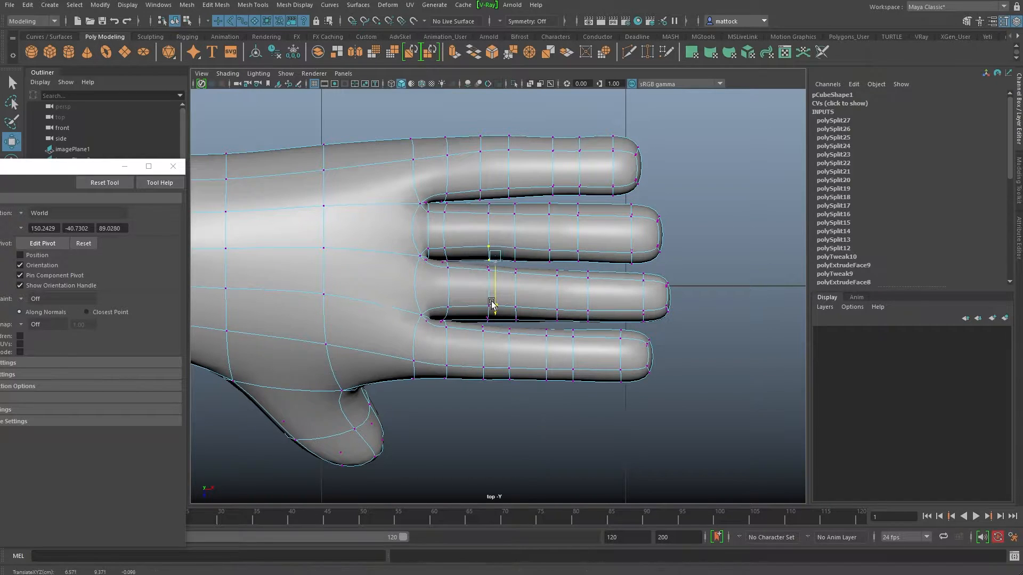
Shift the vertices along the palm's pinky-side edge slightly outward with soft selection turned on.
scroll(422, 230, "up", 1)
middle_click_drag(449, 179, 465, 232, "alt")
right_click_drag(465, 232, 381, 199, "alt")
middle_click_drag(382, 199, 400, 205, "alt")
right_click_drag(400, 205, 626, 252, "alt")
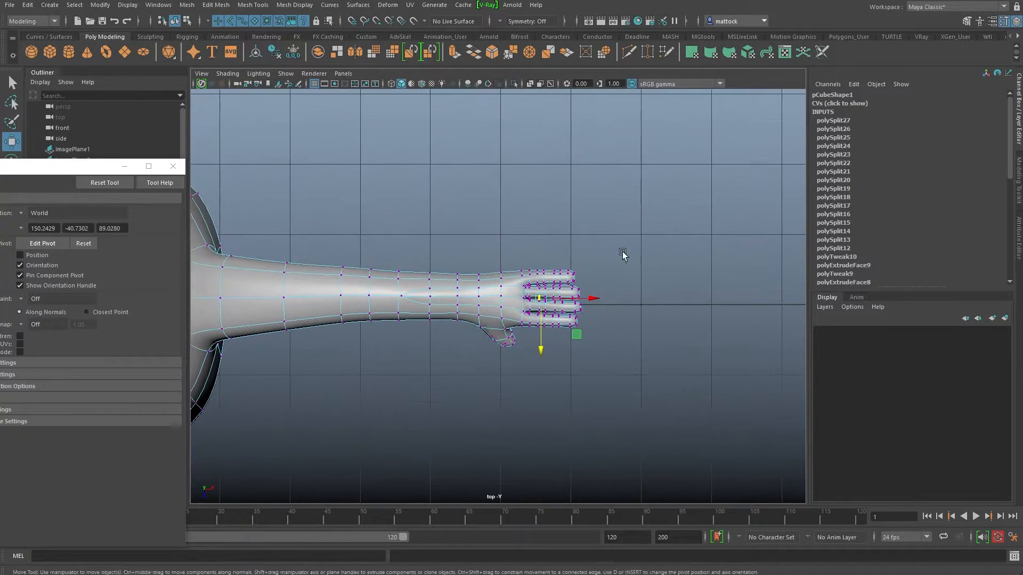
scroll(530, 266, "up", 2)
scroll(512, 259, "up", 2)
middle_click_drag(512, 259, 457, 249, "alt")
left_click_drag(430, 226, 483, 261)
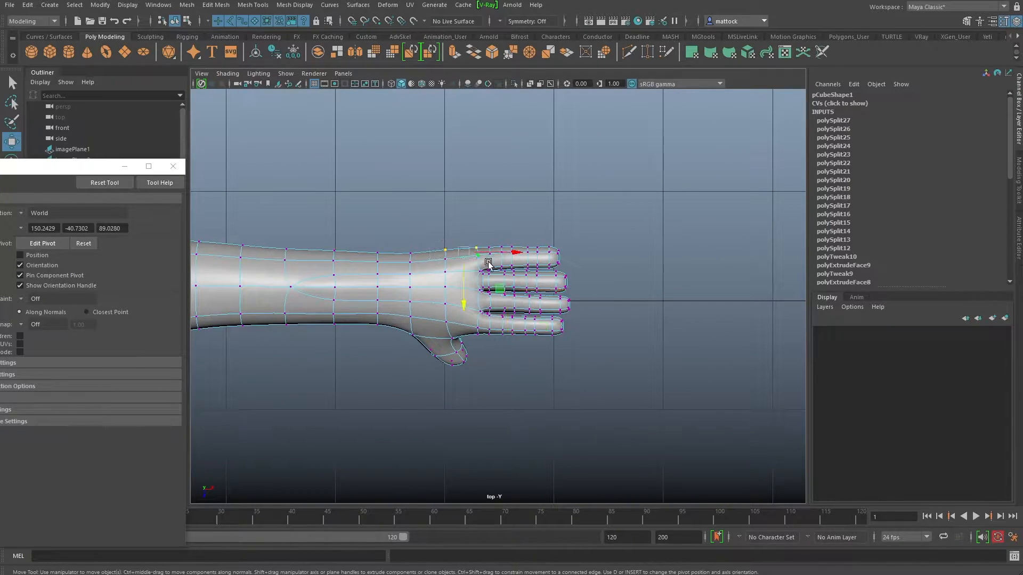
left_click_drag(466, 297, 466, 294)
key("ctrl+z")
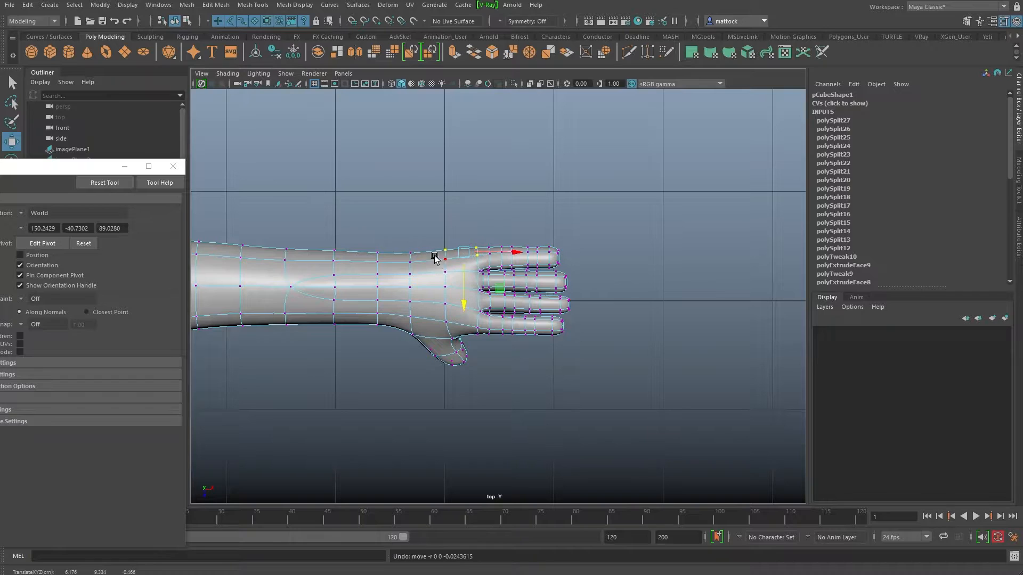
key("b")
scroll(452, 282, "up", 2)
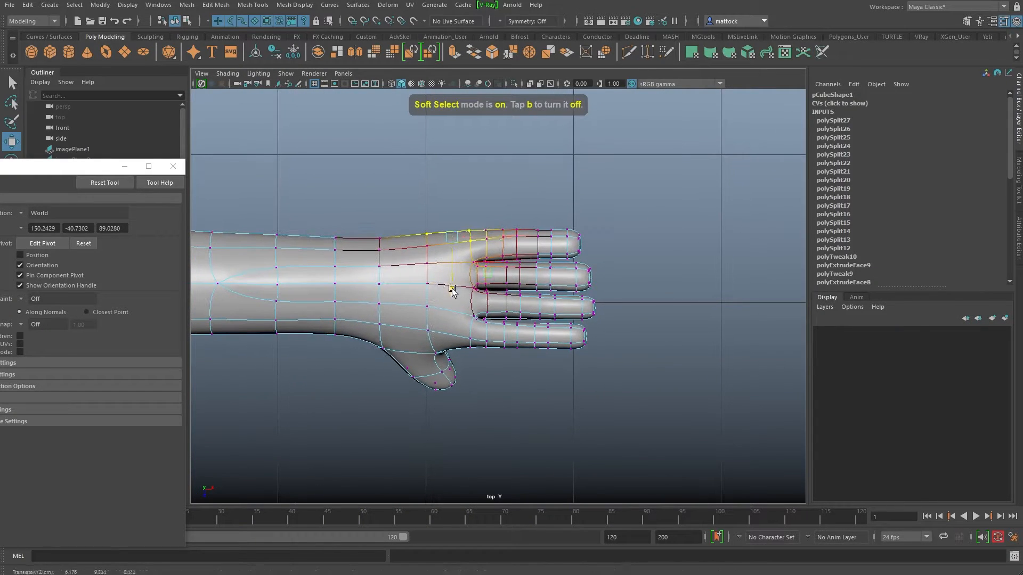
left_click_drag(453, 286, 452, 286)
Adjust the outer half of the pinky, scale its tip vertices, and shift the tip's outer corner vertices.
left_click_drag(585, 215, 520, 254)
key("b")
left_click_drag(588, 264, 560, 275)
left_click_drag(609, 216, 574, 258)
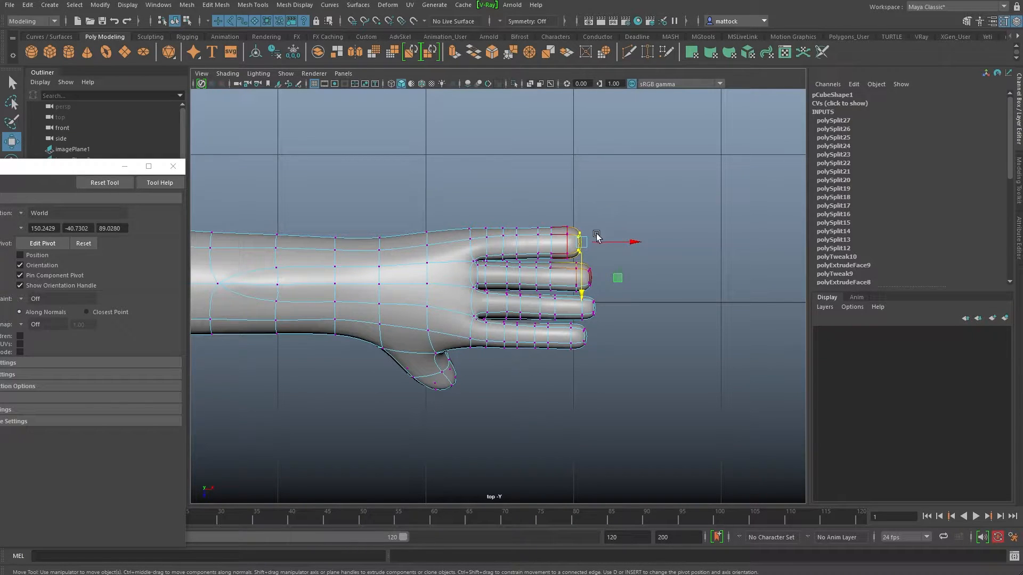
key("r")
left_click_drag(584, 242, 579, 244)
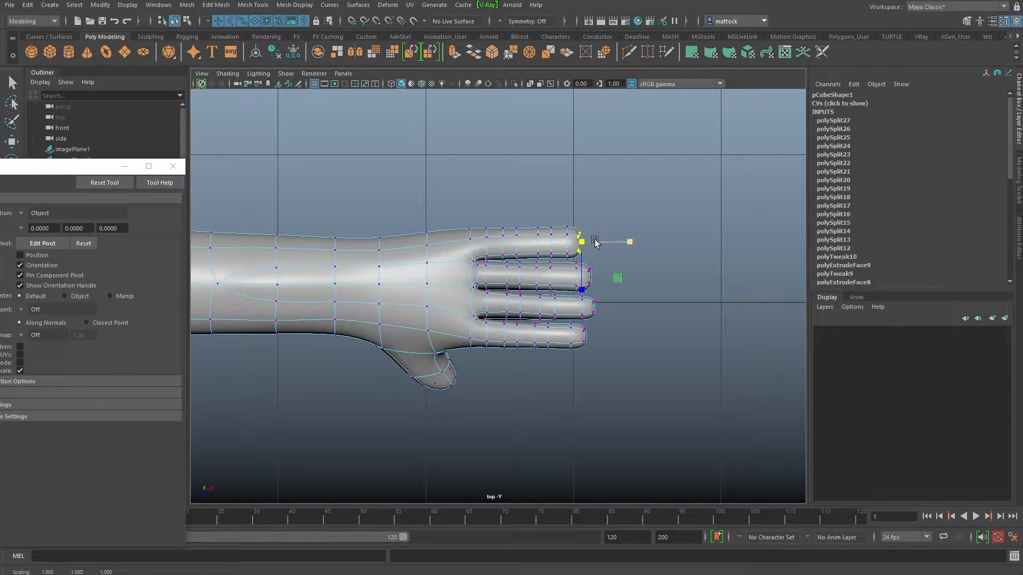
left_click_drag(590, 218, 572, 236)
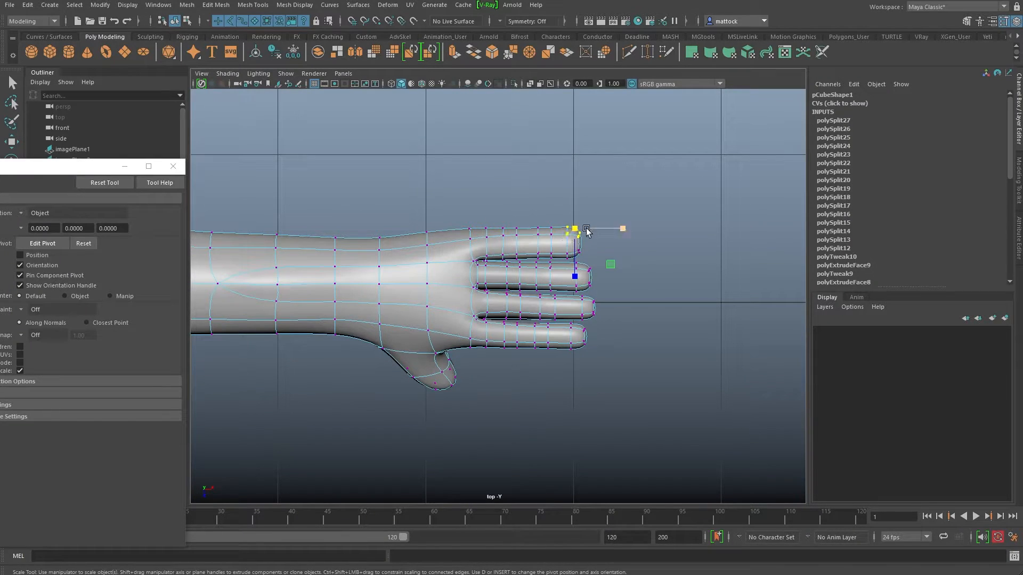
key("w")
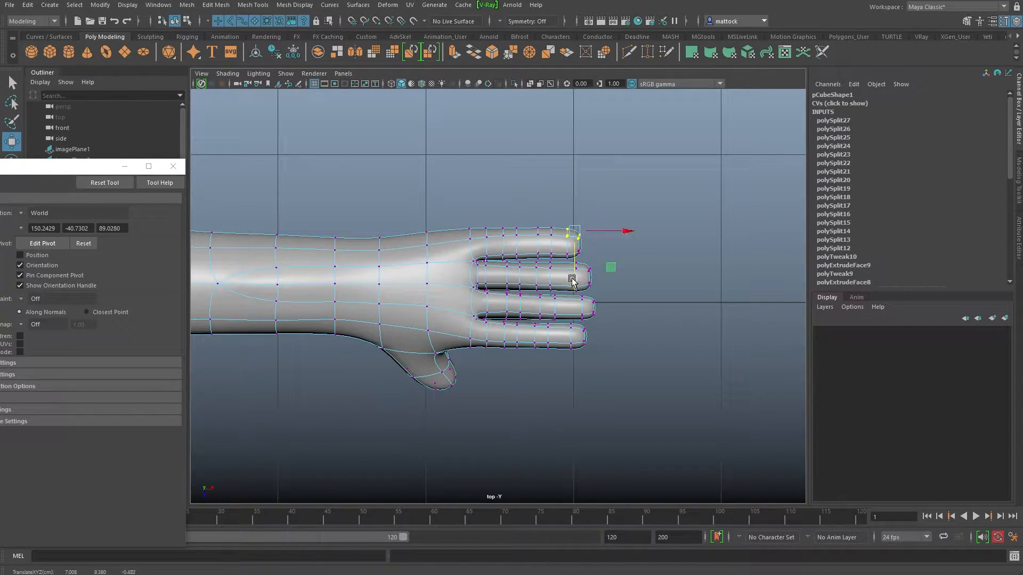
In the perspective view with smoothing off, insert edge loops across the thumb's middle and near its tip with Multi-Cut, and clear away the tool settings.
key("space")
key("space")
left_click_drag(626, 224, 564, 361, "alt")
left_click_drag(571, 390, 509, 351)
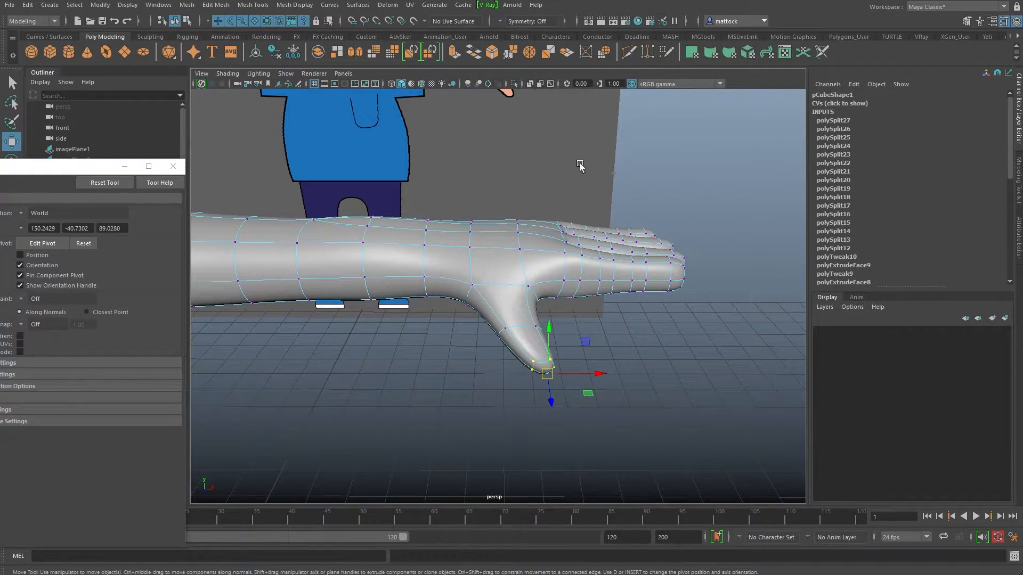
key("1")
left_click_drag(565, 238, 578, 223, "alt")
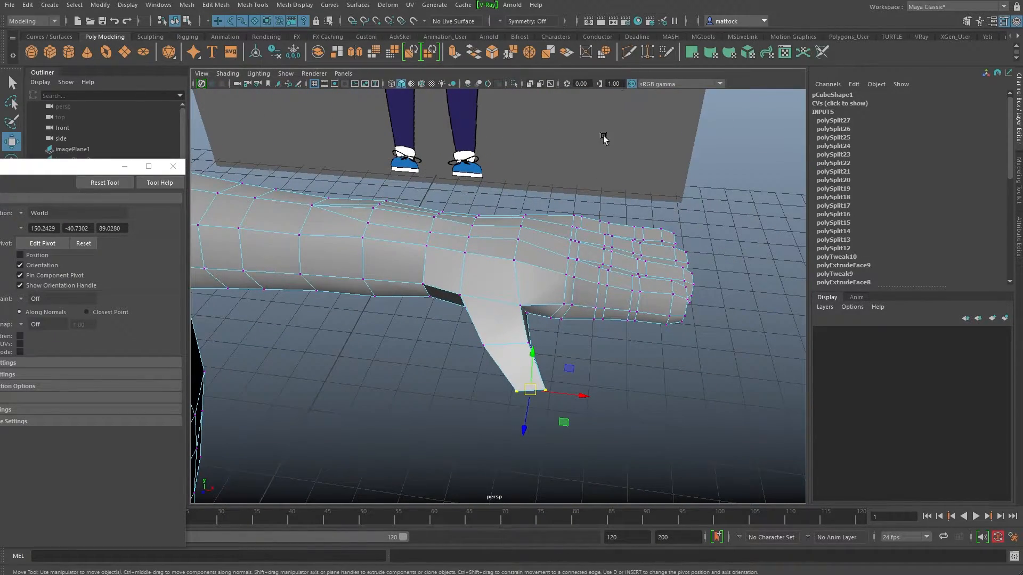
key("ctrl+shift+x")
left_click(517, 318, "ctrl")
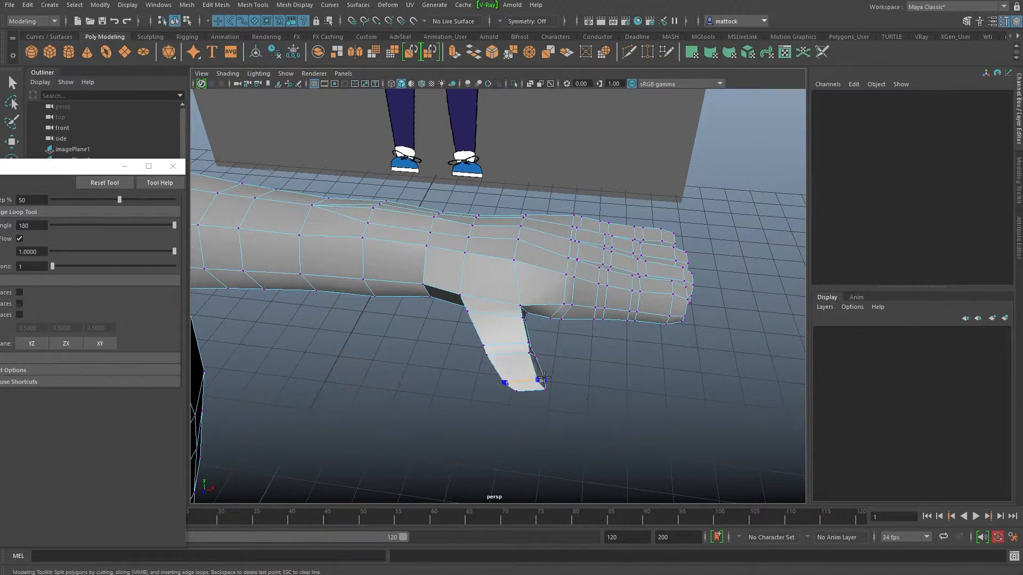
left_click_drag(540, 334, 601, 312, "alt")
left_click_drag(47, 167, 0, 139)
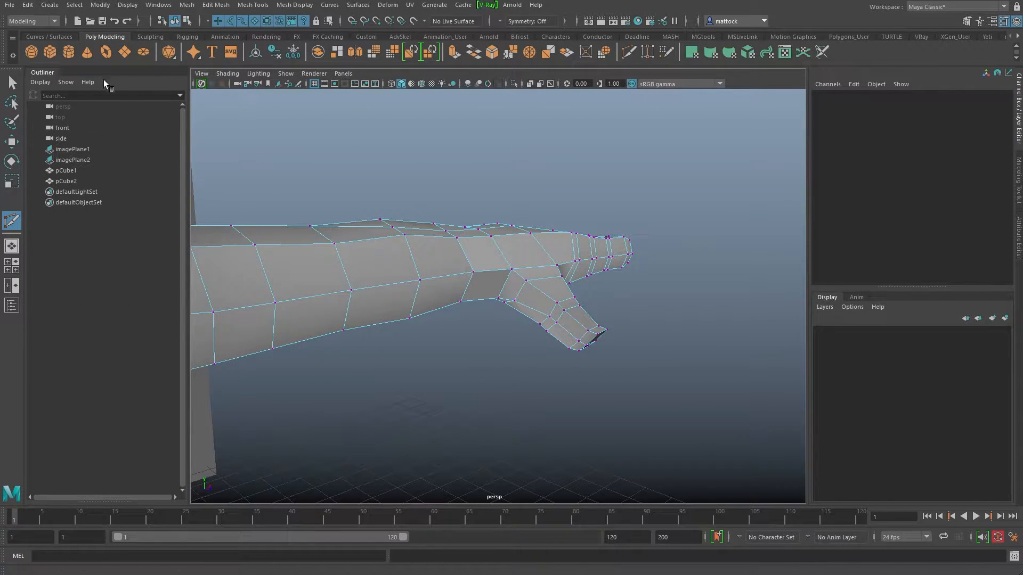
left_click(13, 82)
Move the side vertices of the thumb's middle edge loops to round out the thumb.
left_click_drag(557, 261, 624, 331, "alt")
left_click_drag(623, 331, 520, 302, "alt")
key("w")
left_click_drag(526, 358, 421, 229, "alt")
left_click(600, 376)
left_click(553, 402)
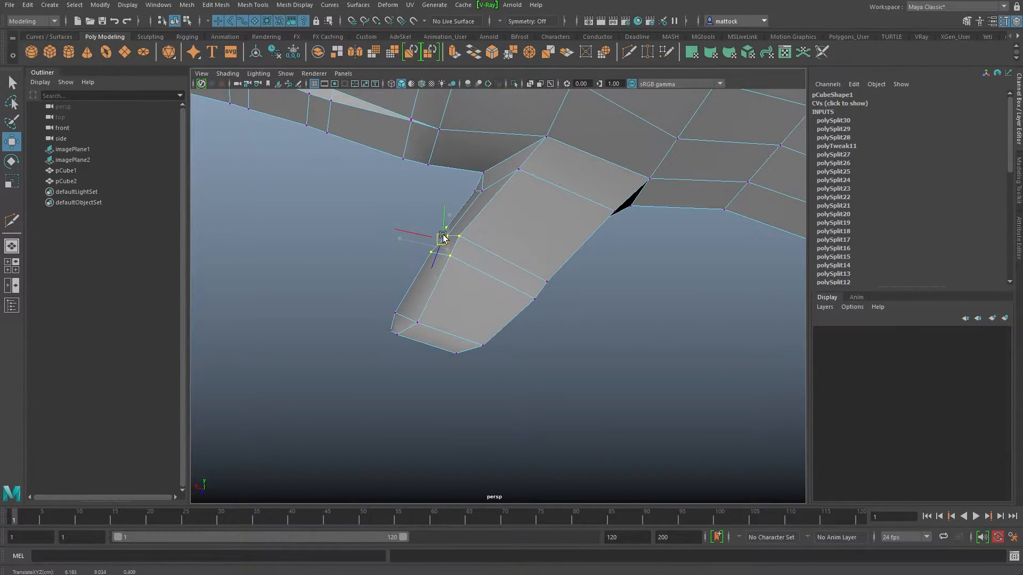
left_click_drag(480, 260, 571, 354, "alt")
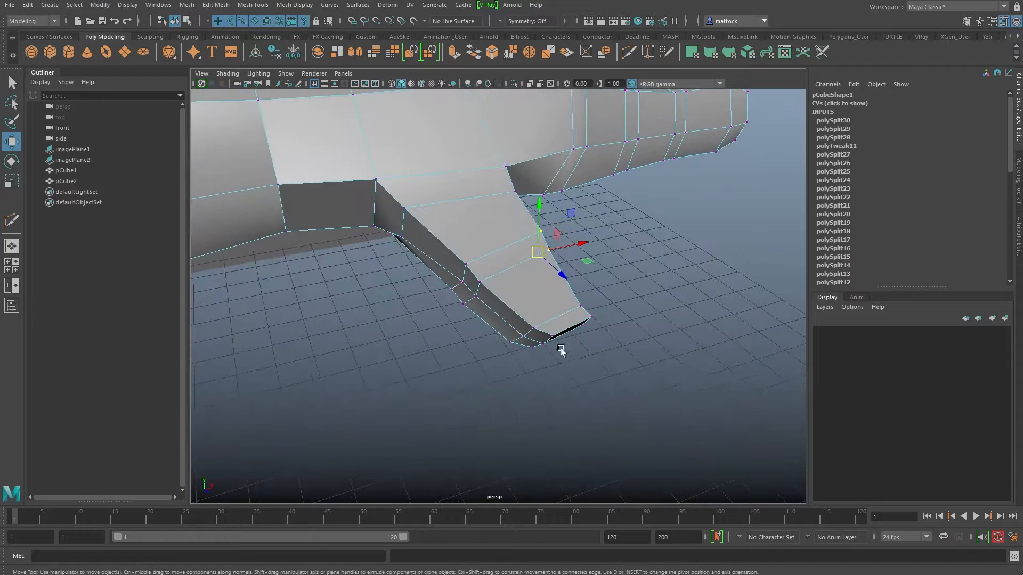
Move and rotate the thumb's tip vertices to refine the angle of its end.
mouse_move(530, 324)
left_mouse_down()
mouse_move(557, 347)
mouse_move(543, 327)
left_mouse_up()
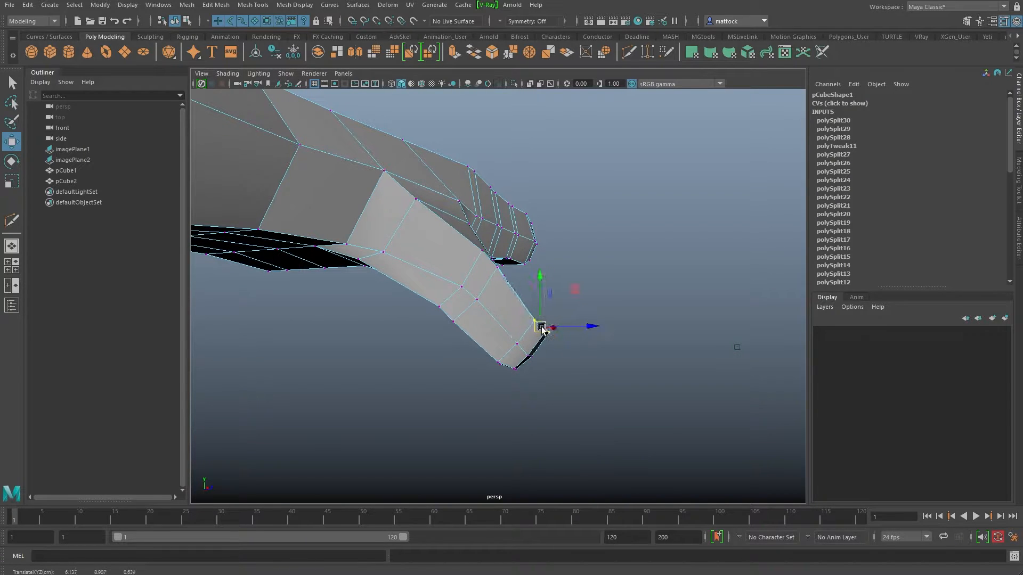
key("e")
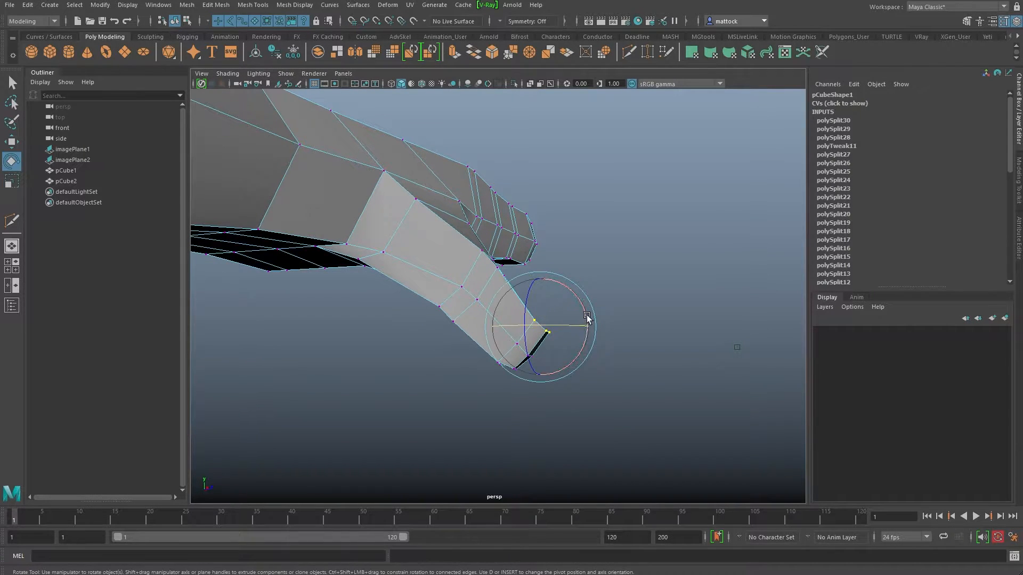
left_click_drag(587, 323, 426, 264, "alt")
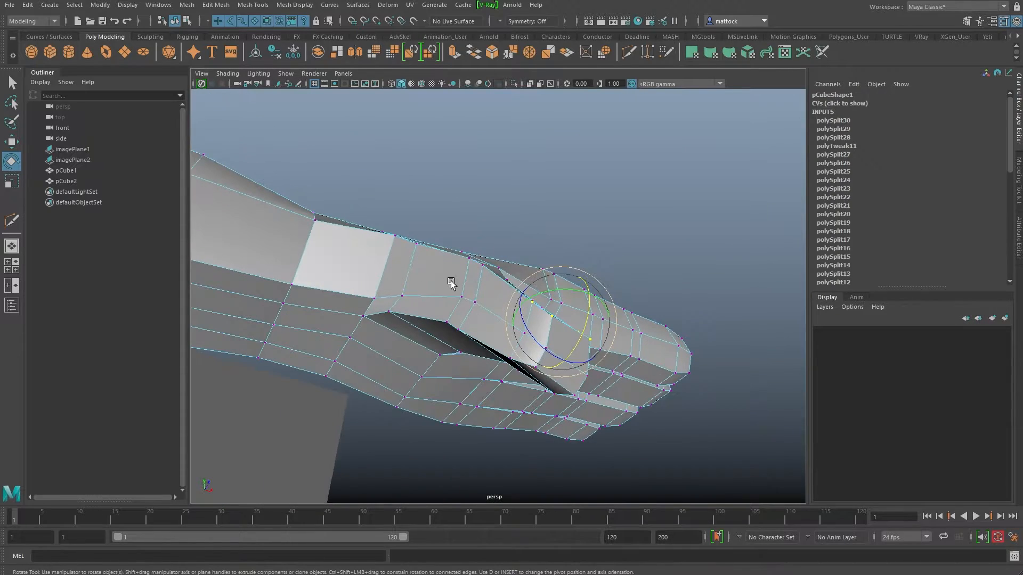
left_click_drag(479, 304, 479, 306)
Select only the wrist-side vertices at the thumb's base, using wireframe display to exclude those behind, and move them.
left_click_drag(474, 309, 466, 329, "alt")
key("w")
left_click_drag(530, 306, 488, 362)
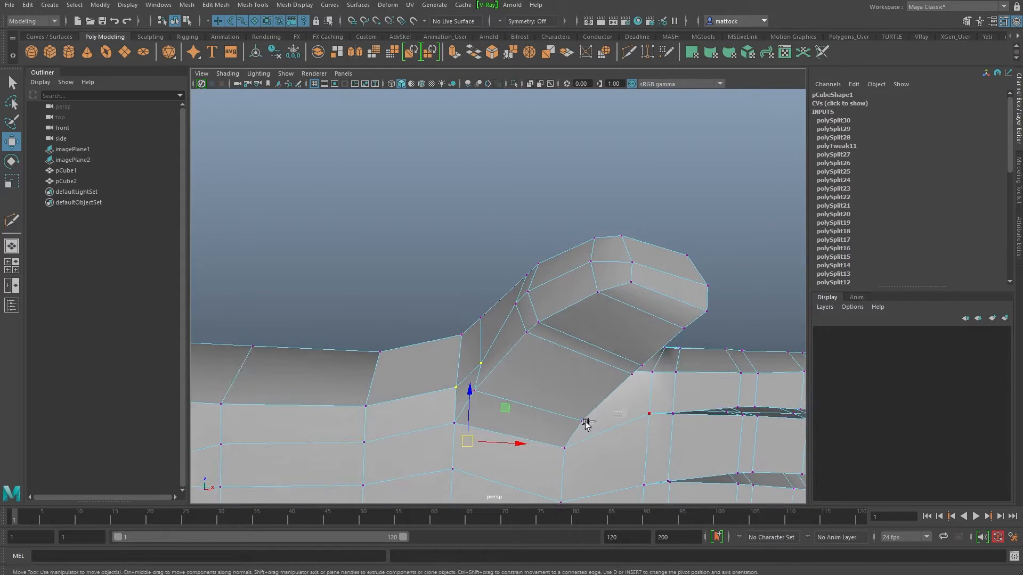
mouse_move(418, 477)
left_mouse_down("alt")
mouse_move(450, 361)
mouse_move(490, 484)
mouse_move(426, 317)
mouse_move(446, 320)
left_mouse_up("alt")
key("4")
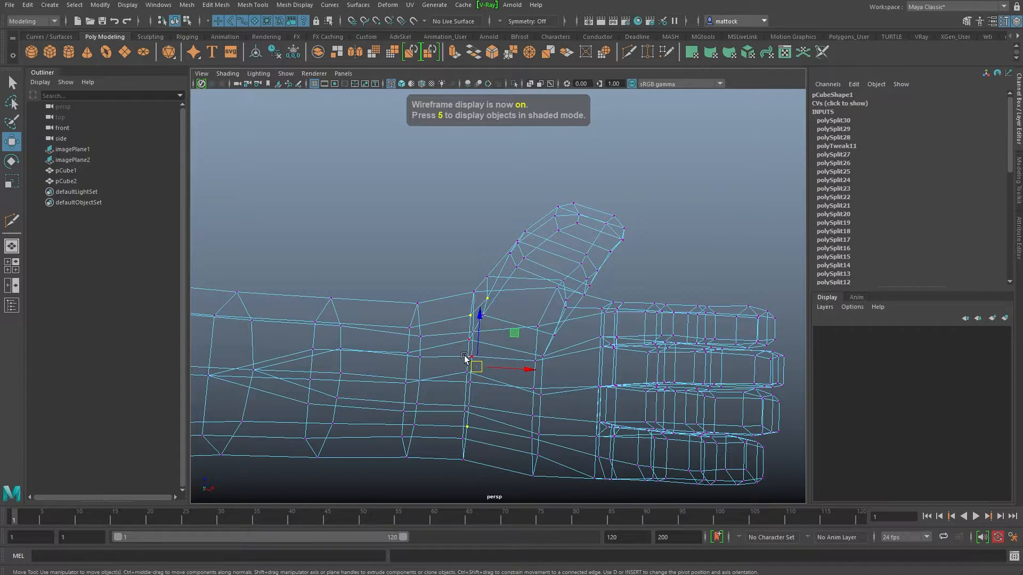
left_click_drag(412, 384, 580, 492, "ctrl")
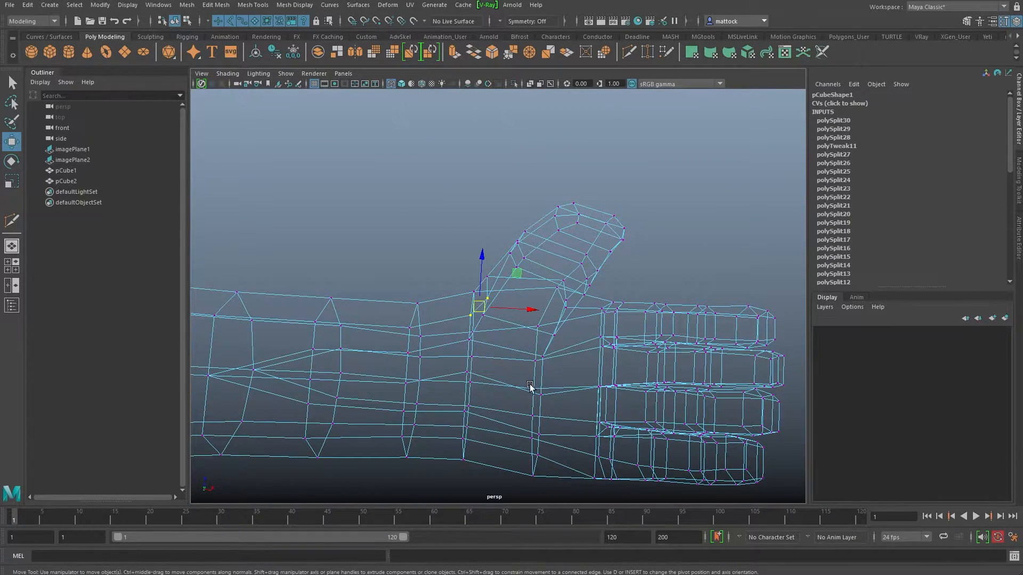
key("5")
left_click_drag(465, 335, 471, 342, "alt")
mouse_move(476, 305)
left_mouse_down()
mouse_move(472, 411)
mouse_move(450, 336)
mouse_move(497, 357)
mouse_move(592, 329)
left_mouse_up()
Adjust the vertices where the thumb's base meets the palm beside the index finger.
right_click_drag(592, 329, 772, 378, "alt")
middle_click_drag(451, 268, 483, 303, "alt")
left_click_drag(484, 304, 526, 245, "alt")
left_click(459, 236)
left_click_drag(524, 287, 622, 285, "alt")
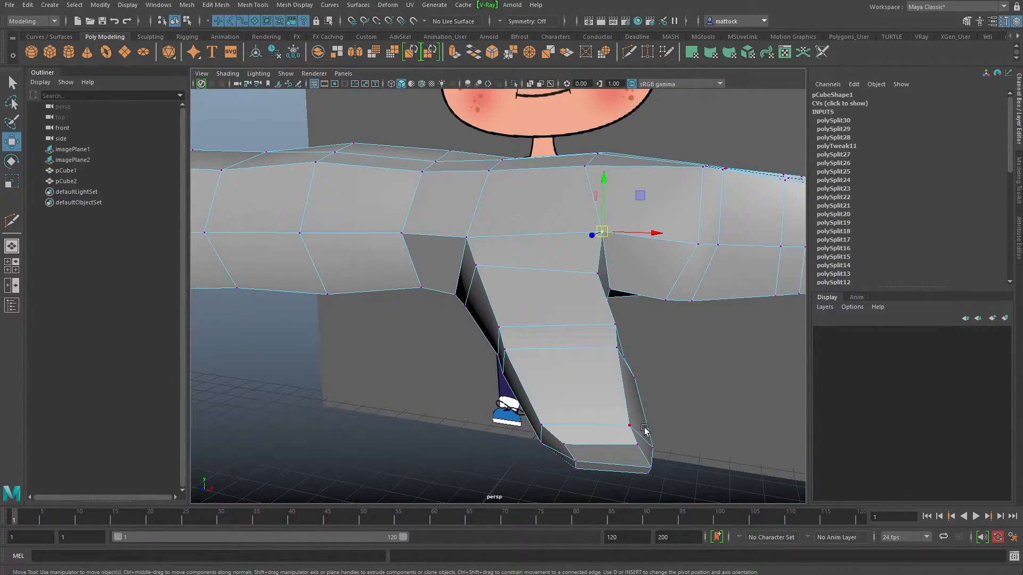
left_click_drag(627, 481, 620, 289)
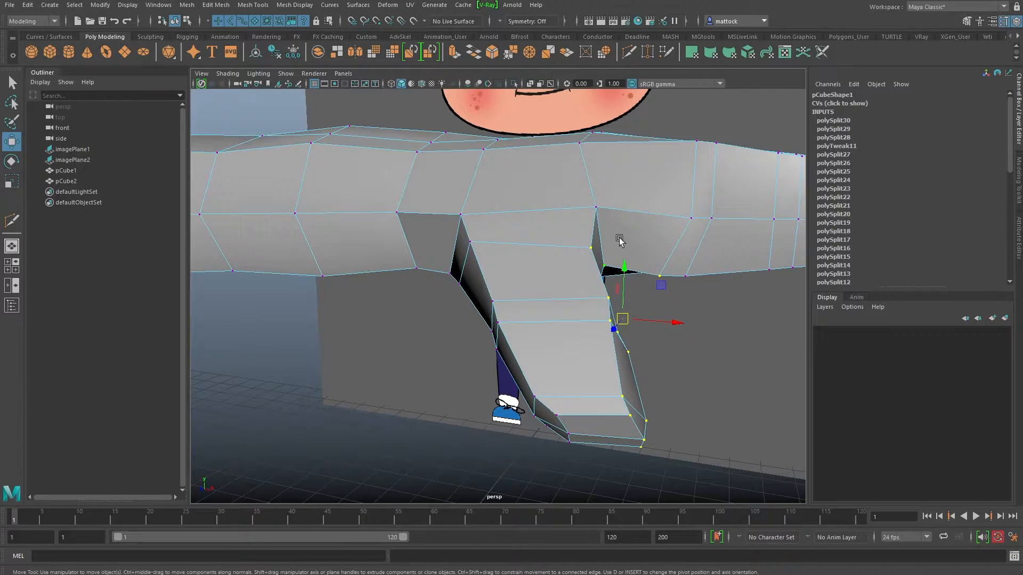
left_click(469, 439)
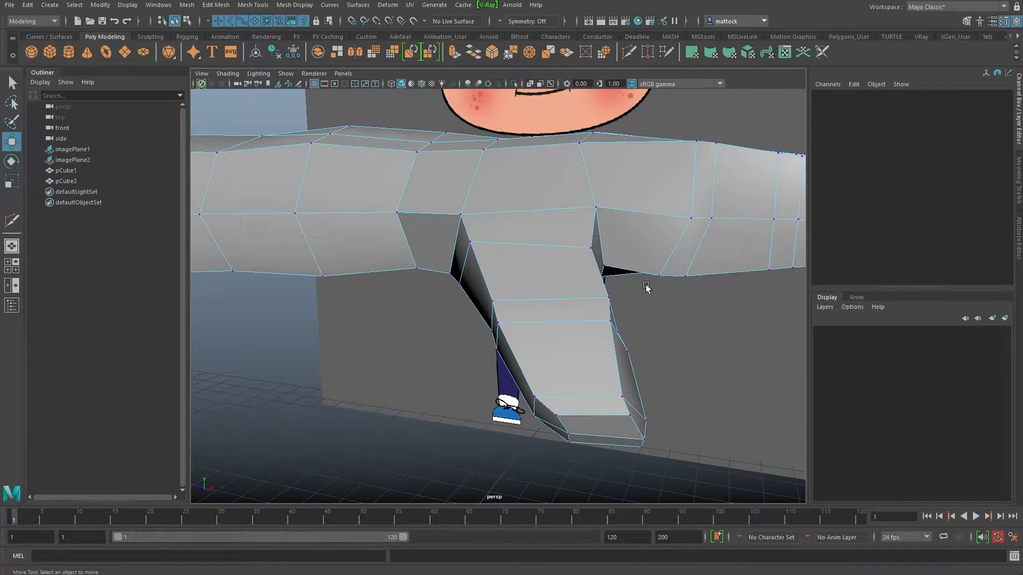
Adjust the vertices around the web between thumb and index finger and on the back of the hand above it.
left_click_drag(651, 288, 533, 308, "alt")
left_click_drag(615, 281, 465, 262, "alt")
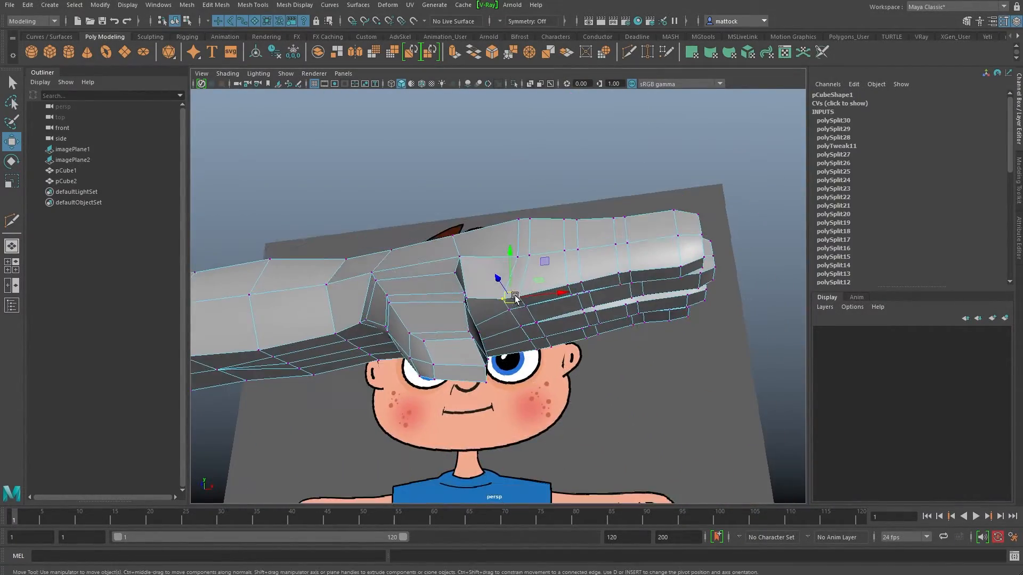
left_click_drag(516, 298, 455, 289, "alt")
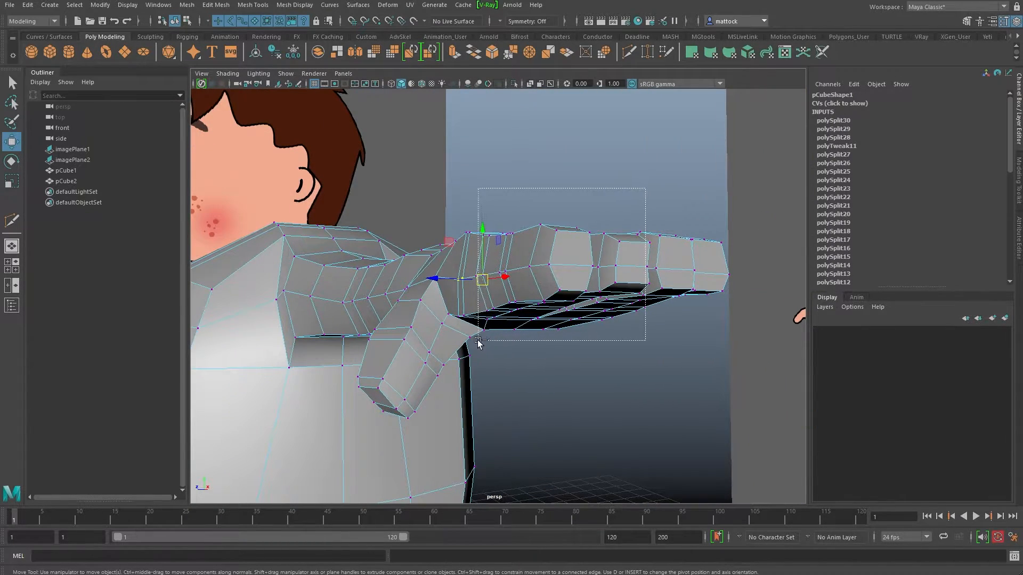
left_click_drag(475, 299, 496, 295, "alt")
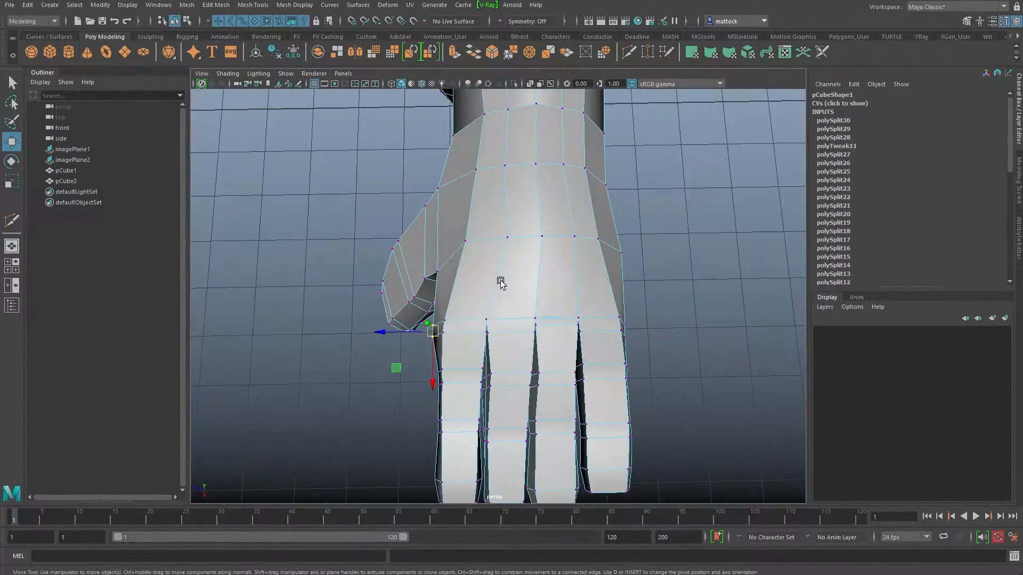
left_click_drag(460, 259, 454, 227, "alt")
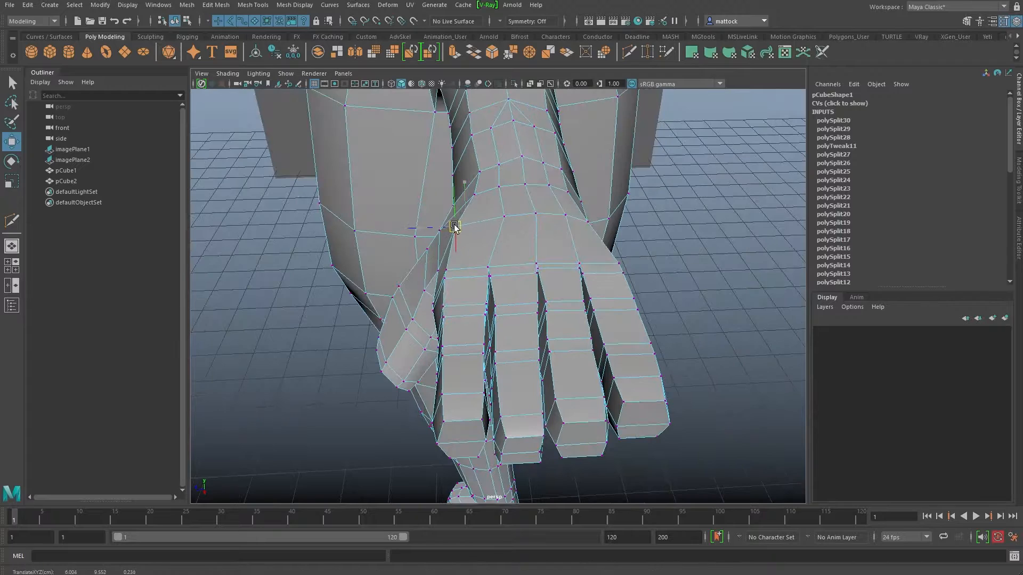
Adjust the thumb-side vertices along the back of the hand and at the wrist.
left_click_drag(549, 245, 609, 235, "alt")
left_click_drag(575, 195, 577, 249, "alt")
left_click(452, 249)
left_click_drag(452, 248, 444, 252)
left_click_drag(510, 213, 520, 258, "alt")
left_click(517, 260)
left_click(415, 258)
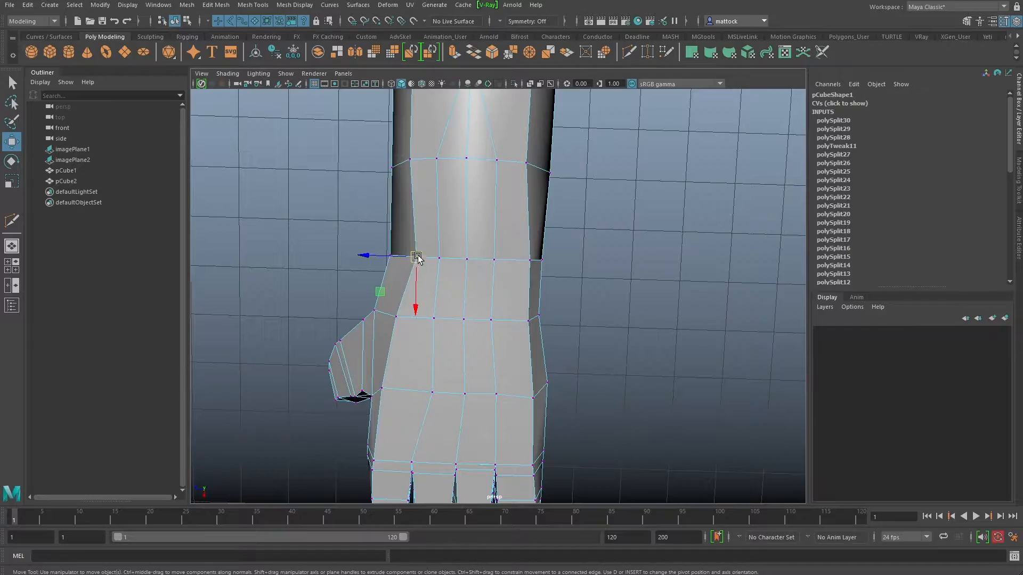
Select lengthwise edges along the underside of the upper arm and raise them slightly.
left_click_drag(402, 258, 441, 297, "alt")
right_click_drag(441, 293, 442, 264)
left_click_drag(444, 292, 380, 322, "alt")
left_click(384, 297, "shift")
left_click_drag(425, 273, 420, 264)
mouse_move(406, 303)
left_mouse_down("alt")
mouse_move(493, 293)
mouse_move(393, 267)
mouse_move(433, 294)
mouse_move(438, 318)
mouse_move(332, 371)
mouse_move(377, 349)
mouse_move(306, 360)
mouse_move(392, 316)
mouse_move(373, 296)
mouse_move(573, 222)
mouse_move(640, 283)
mouse_move(420, 283)
mouse_move(453, 301)
left_mouse_up("alt")
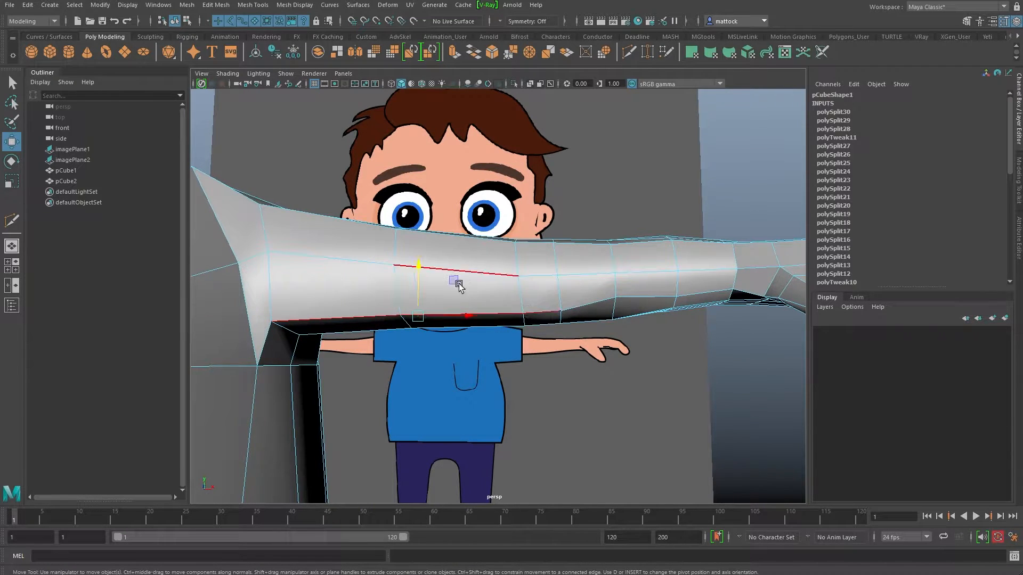
left_click_drag(417, 271, 416, 267)
Raise the upper vertices of the forearm loop just before the wrist.
right_click_drag(598, 284, 590, 291)
left_click_drag(615, 259, 530, 308)
left_click_drag(341, 312, 415, 312, "alt")
left_click_drag(447, 369, 523, 311, "alt")
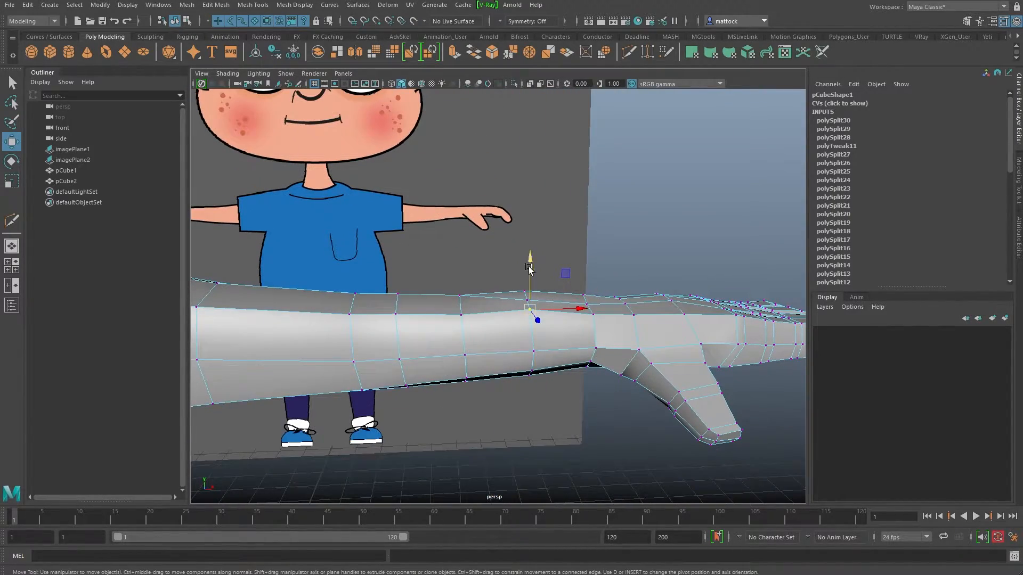
left_click_drag(528, 269, 581, 282, "alt")
Return to object mode, turn on smooth preview, and inspect the shape of the hand and arm.
right_click_drag(547, 283, 597, 267)
left_click(682, 219)
right_click_drag(677, 221, 490, 265, "alt")
left_click_drag(491, 266, 613, 269, "alt")
key("3")
left_click(682, 295)
right_click_drag(683, 296, 562, 260, "alt")
left_click_drag(561, 260, 506, 328, "alt")
scroll(506, 328, "down", 5)
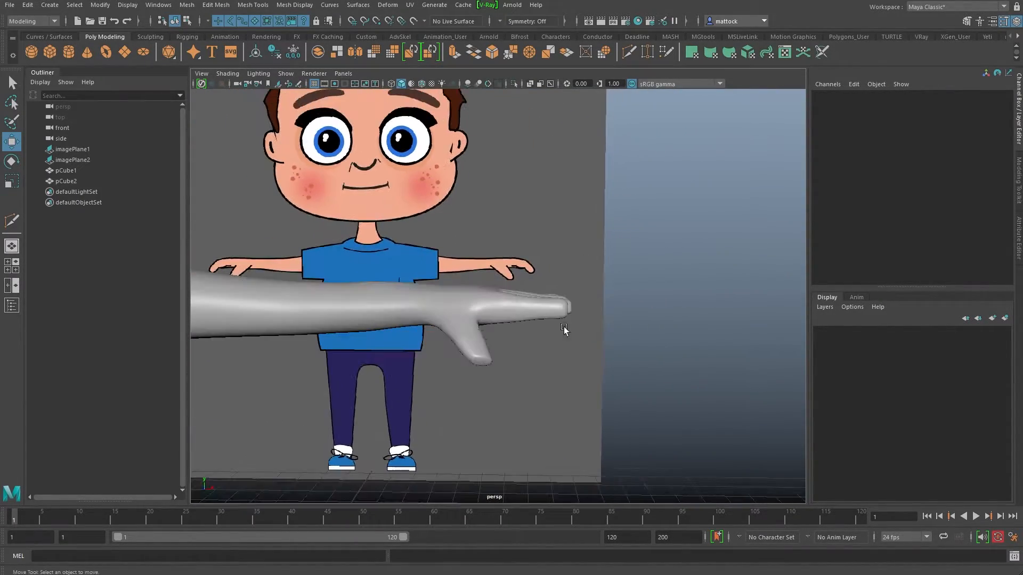
Select all vertices of the hand, from the wrist to the fingertips, against the front reference image.
key("space")
key("space")
scroll(448, 341, "down", 3)
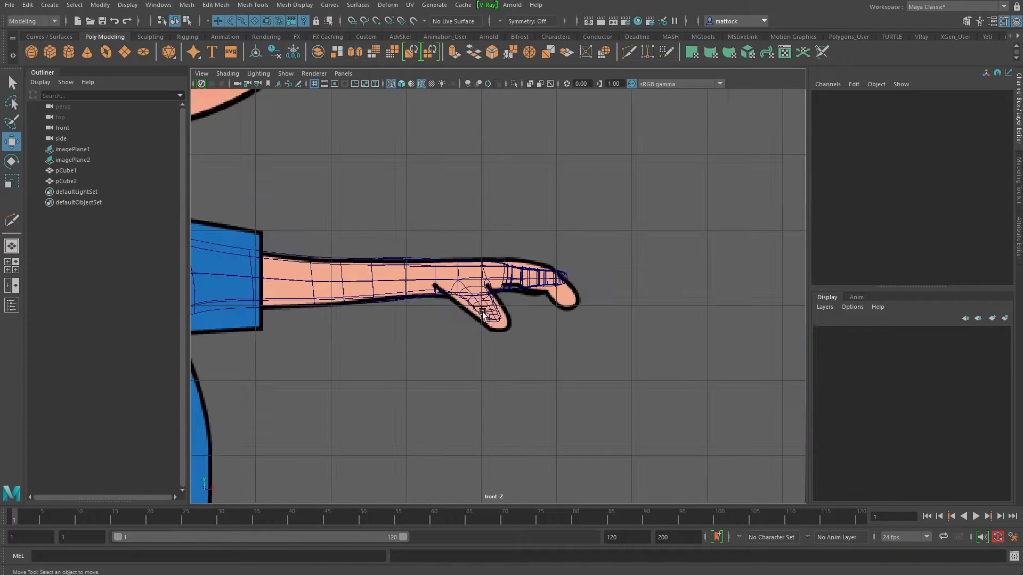
scroll(453, 302, "down", 5)
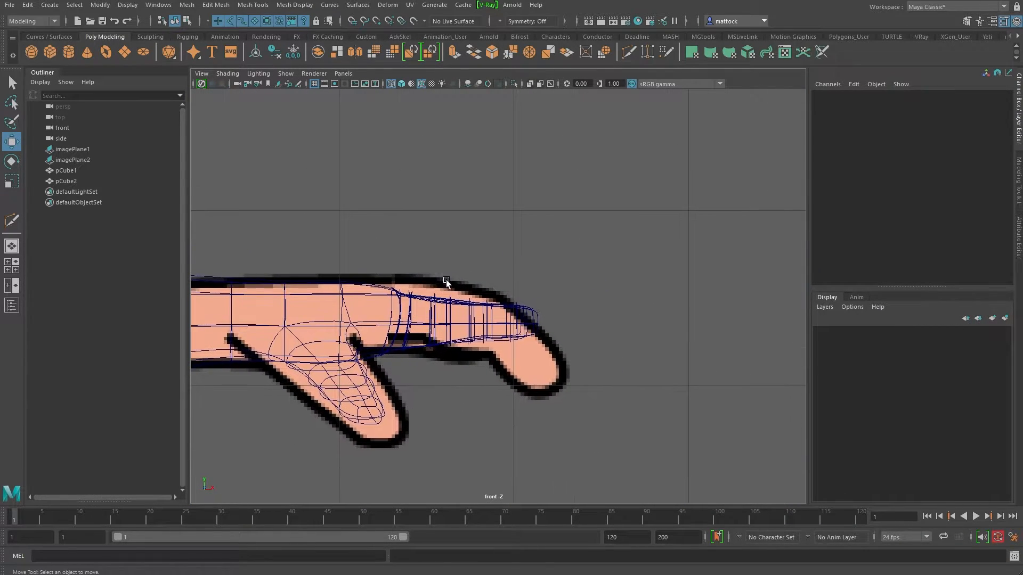
scroll(482, 326, "up", 8)
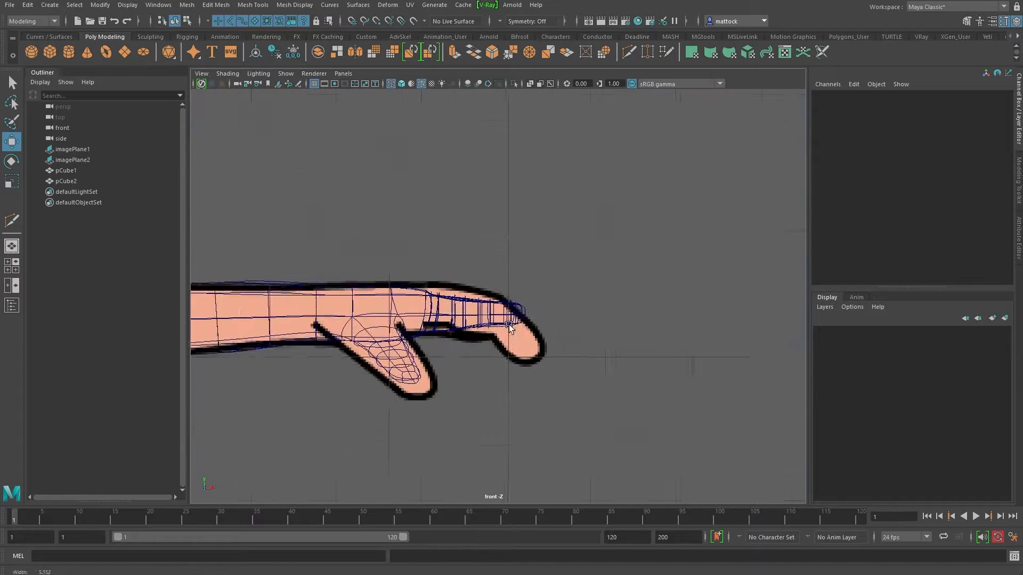
left_click(501, 319)
right_click(500, 321)
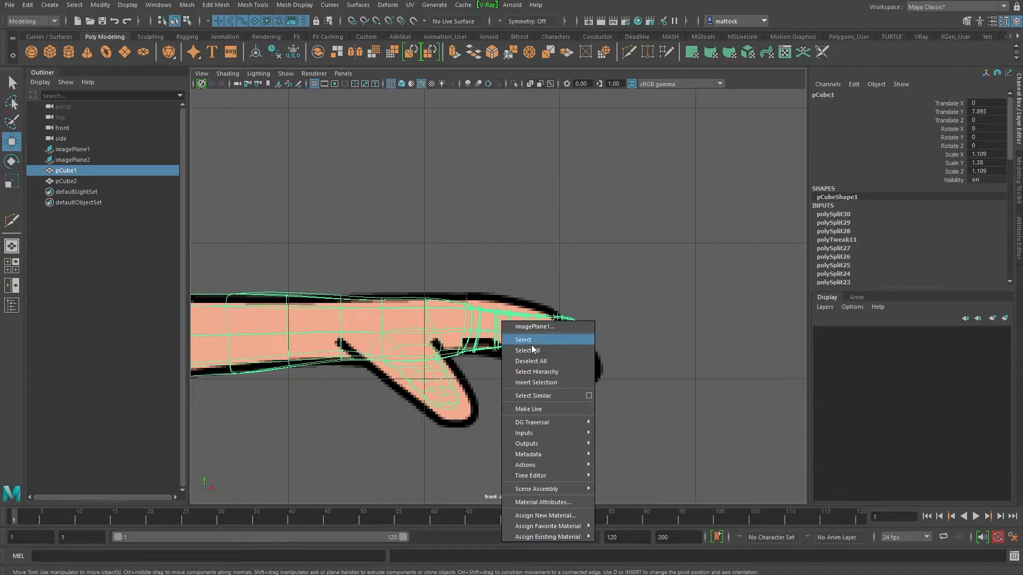
left_click(531, 349)
right_click(495, 319)
left_click(460, 320)
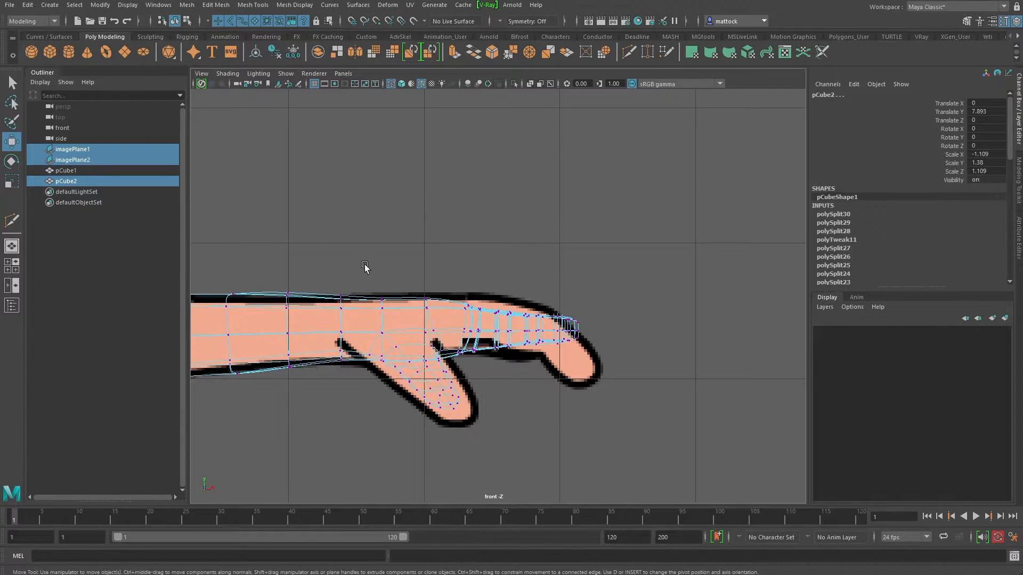
left_click_drag(630, 459, 629, 459)
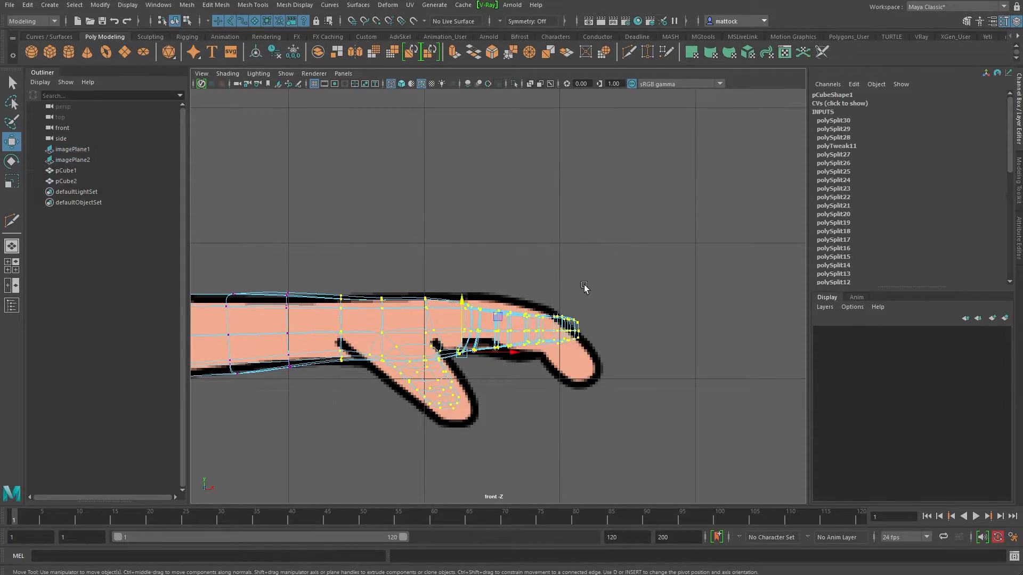
Try to enlarge the selected hand vertices uniformly about their existing pivot.
key("space")
left_click_drag(649, 208, 685, 205, "alt")
middle_click_drag(685, 204, 696, 224, "alt")
left_click_drag(697, 223, 659, 257, "alt")
right_click_drag(659, 258, 685, 245, "alt")
middle_click_drag(684, 245, 668, 176, "alt")
left_click_drag(668, 176, 644, 257, "alt")
right_click_drag(644, 258, 654, 254, "alt")
left_click_drag(654, 254, 669, 253, "alt")
left_click_drag(639, 223, 621, 205, "alt")
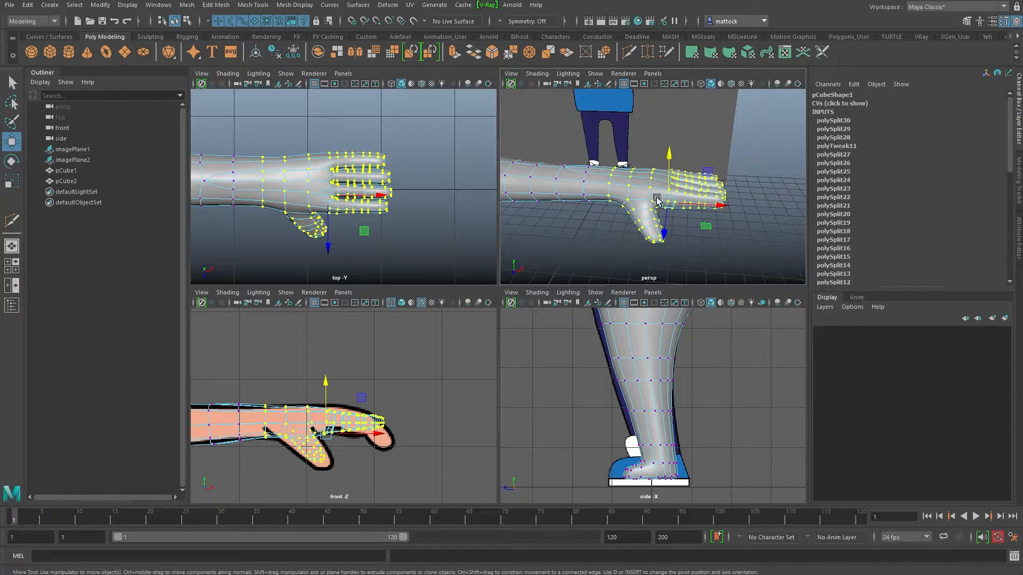
key("r")
left_click_drag(668, 202, 677, 204)
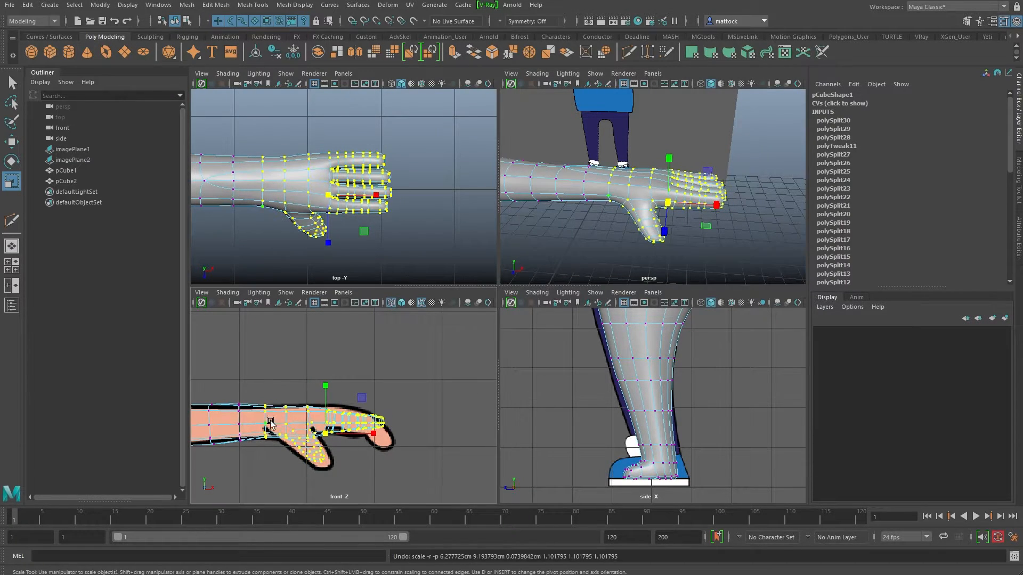
Relocate the scale pivot to the centre of the wrist and enlarge the whole hand slightly.
right_click_drag(271, 363, 310, 364, "alt")
middle_click_drag(311, 365, 388, 357, "alt")
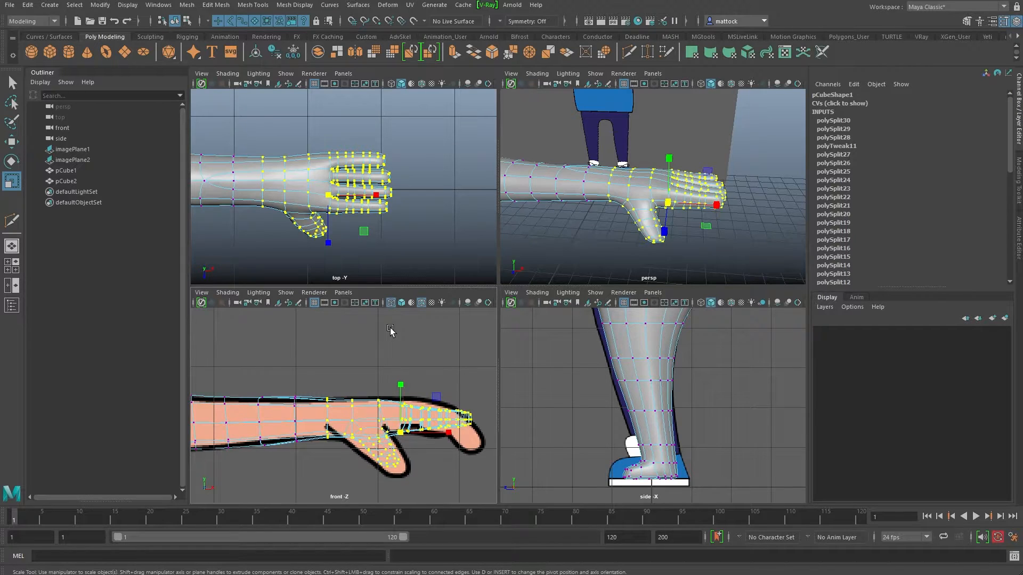
key("Insert")
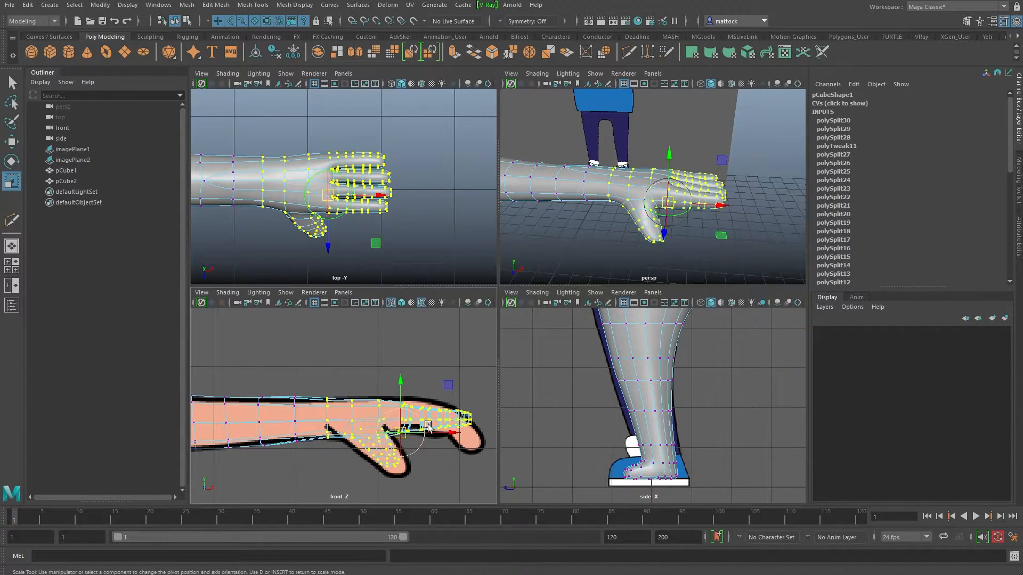
left_click_drag(451, 436, 428, 438)
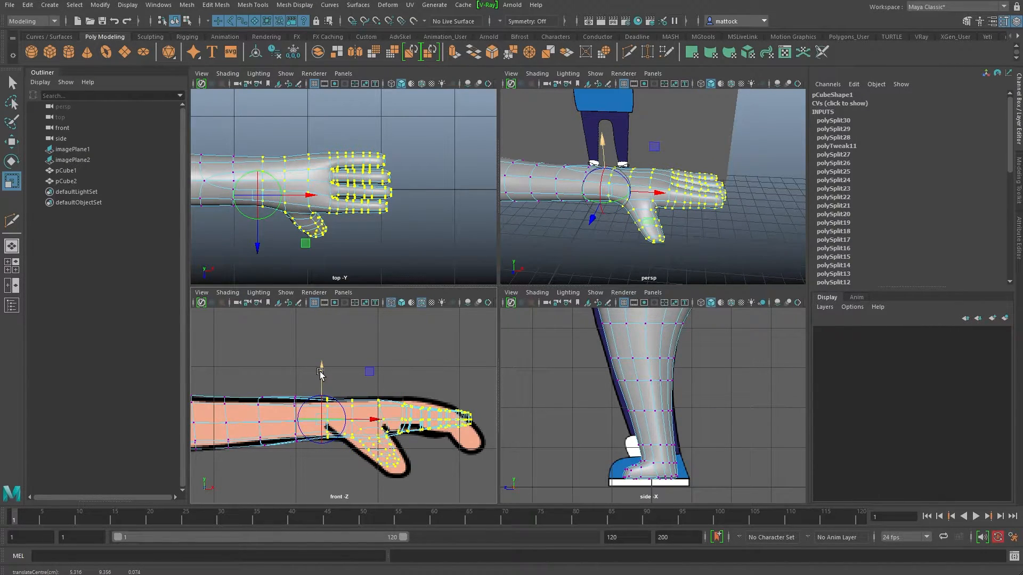
key("Insert")
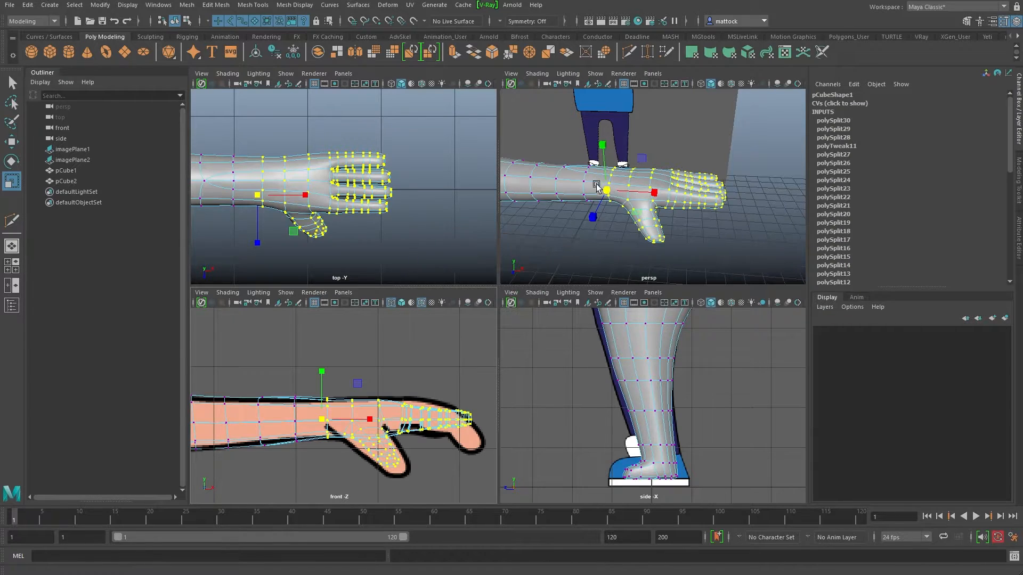
mouse_move(606, 190)
left_mouse_down()
mouse_move(619, 193)
mouse_move(599, 195)
mouse_move(616, 201)
left_mouse_up()
Examine the enlarged hand's proportions against the arm, body and reference character.
right_click_drag(658, 195, 567, 198, "alt")
left_click_drag(567, 198, 591, 193, "alt")
right_click_drag(590, 193, 626, 210, "alt")
left_click_drag(625, 209, 537, 258, "alt")
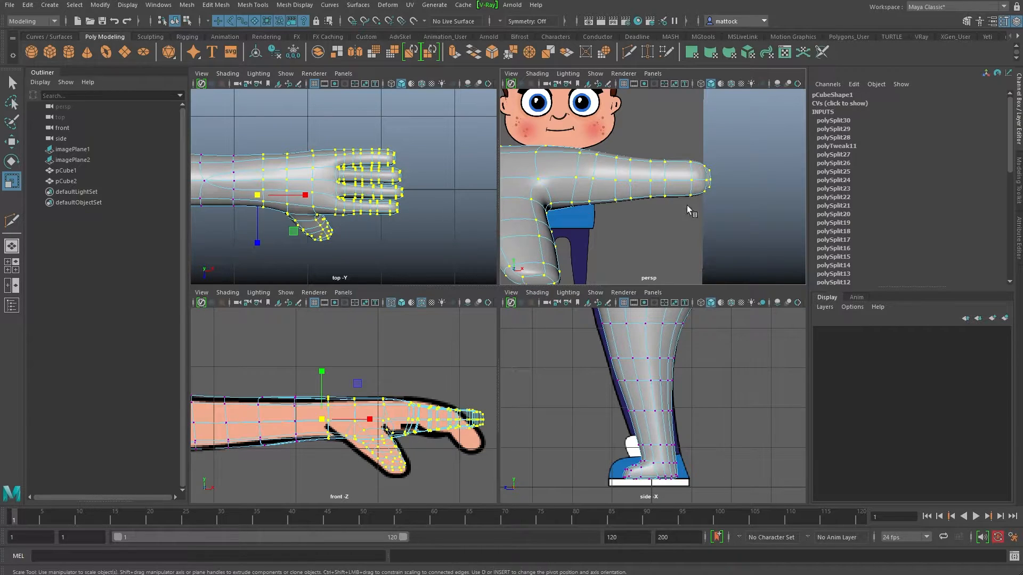
scroll(669, 207, "down", 8)
middle_click_drag(608, 192, 629, 173, "alt")
scroll(660, 199, "up", 4)
left_click_drag(628, 174, 641, 193, "alt")
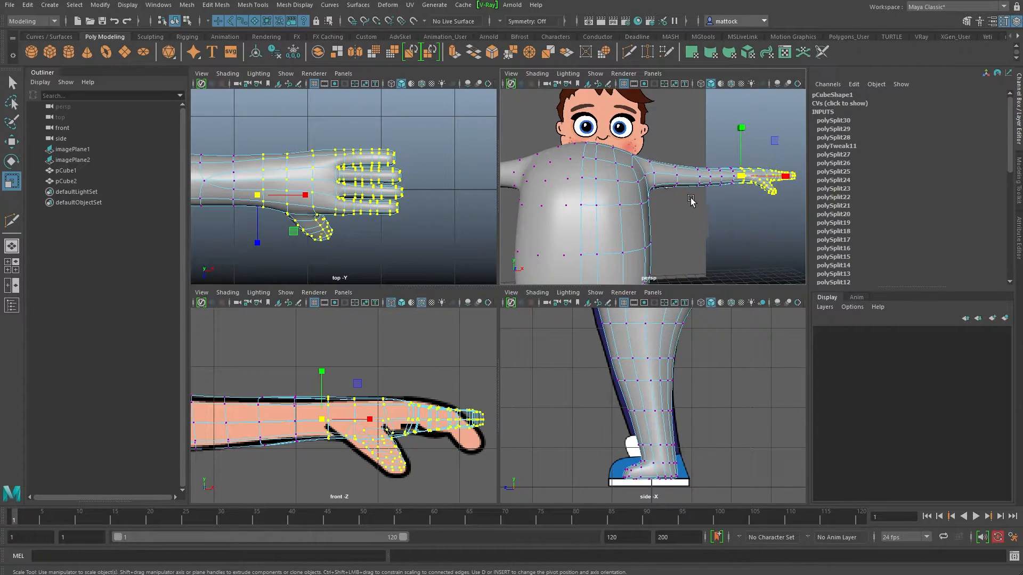
Bend the outer segments of the four fingers downward about a pivot at their middle joints, following the front reference.
middle_click_drag(431, 384, 341, 356, "alt")
right_click_drag(267, 364, 387, 376, "alt")
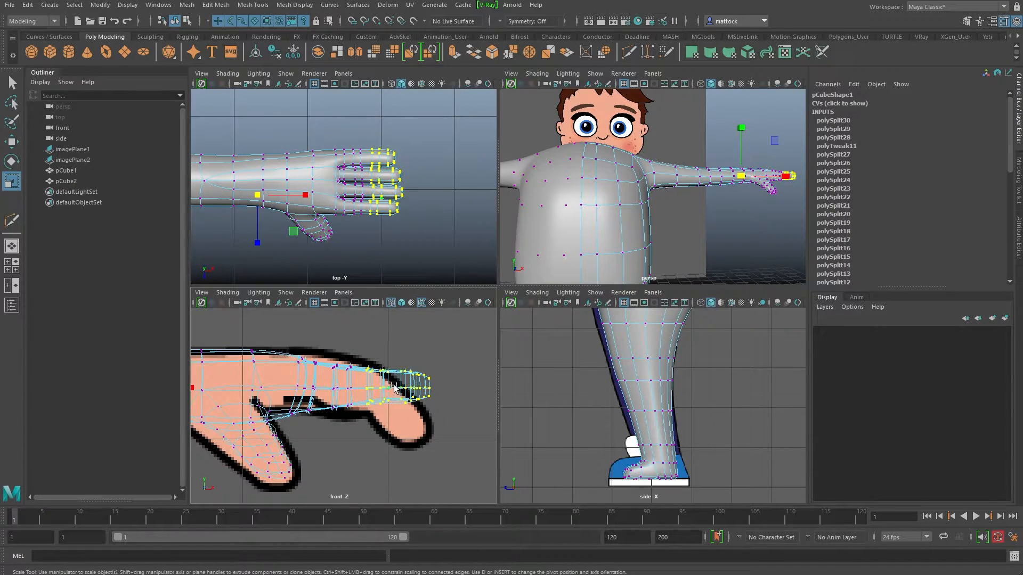
key("e")
right_click_drag(436, 349, 318, 370, "alt")
middle_click_drag(318, 370, 338, 358, "alt")
right_click_drag(281, 361, 452, 388, "alt")
key("Insert")
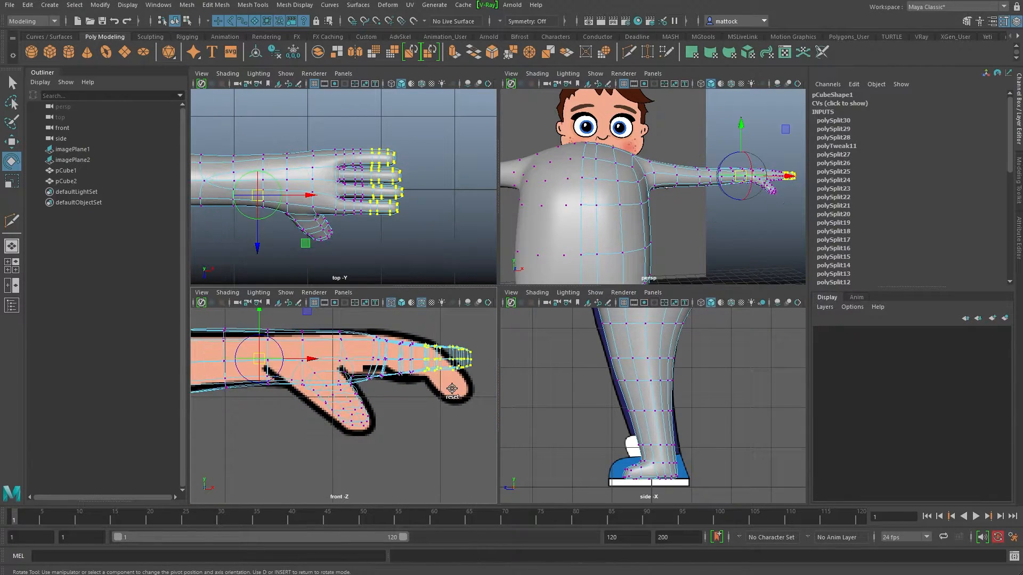
left_click_drag(308, 358, 469, 366)
right_click_drag(427, 359, 465, 368, "alt")
middle_click_drag(465, 368, 347, 403, "alt")
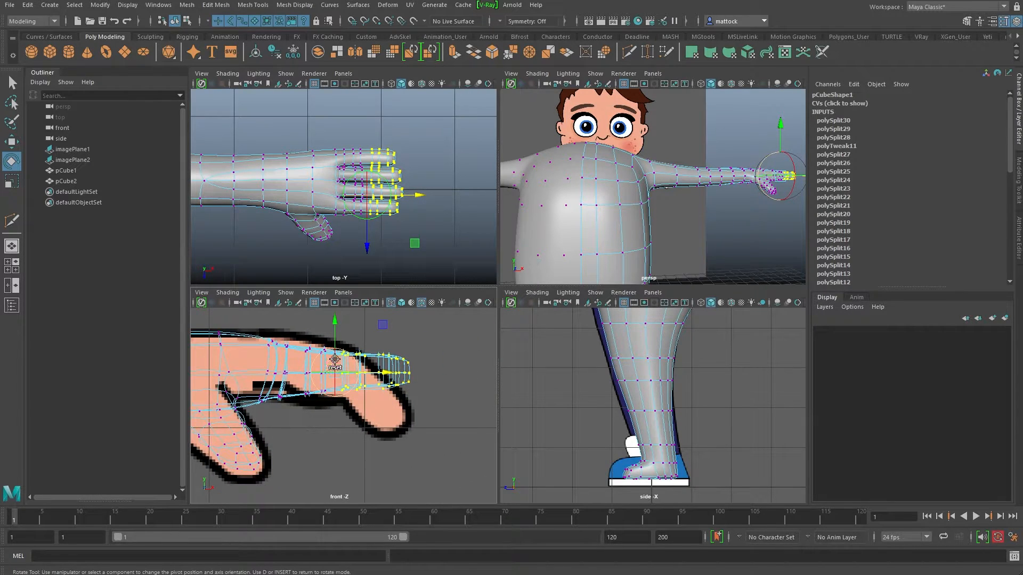
key("Insert")
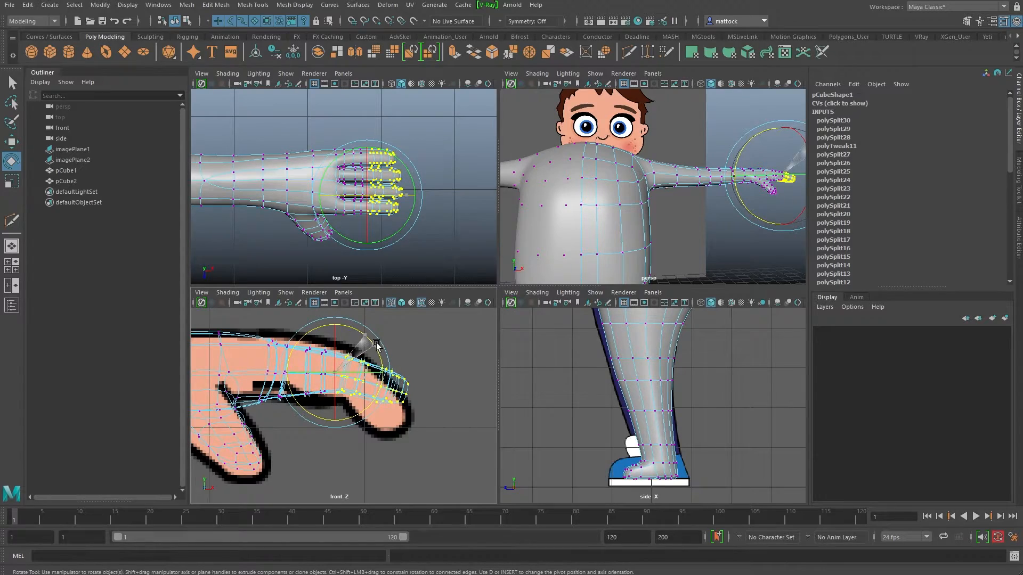
Inspect the bent fingers in an enlarged perspective view, then select a face at the base of the thumb.
left_click_drag(574, 256, 612, 219, "alt")
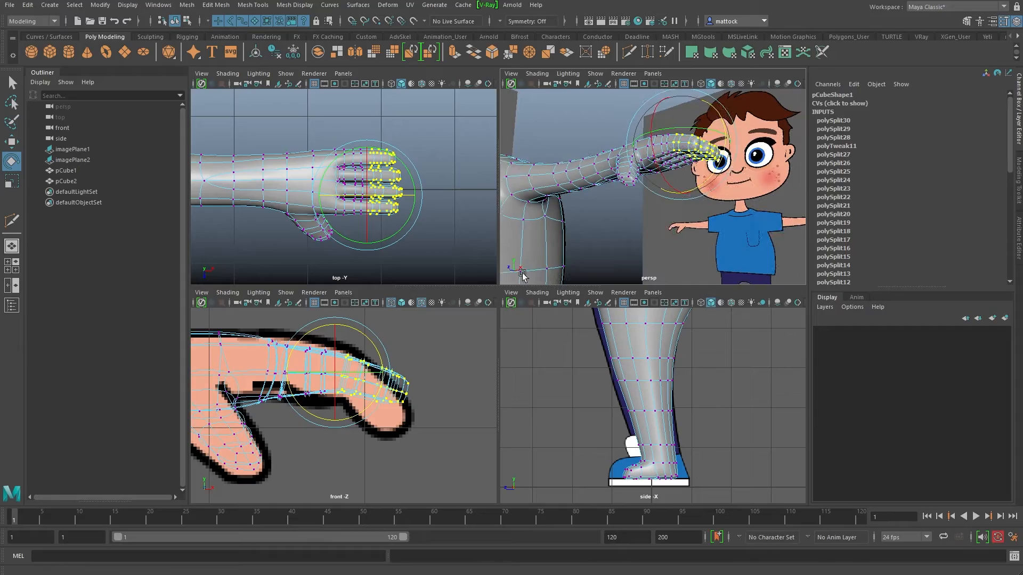
right_click_drag(612, 218, 640, 188, "alt")
left_click_drag(641, 187, 557, 194, "alt")
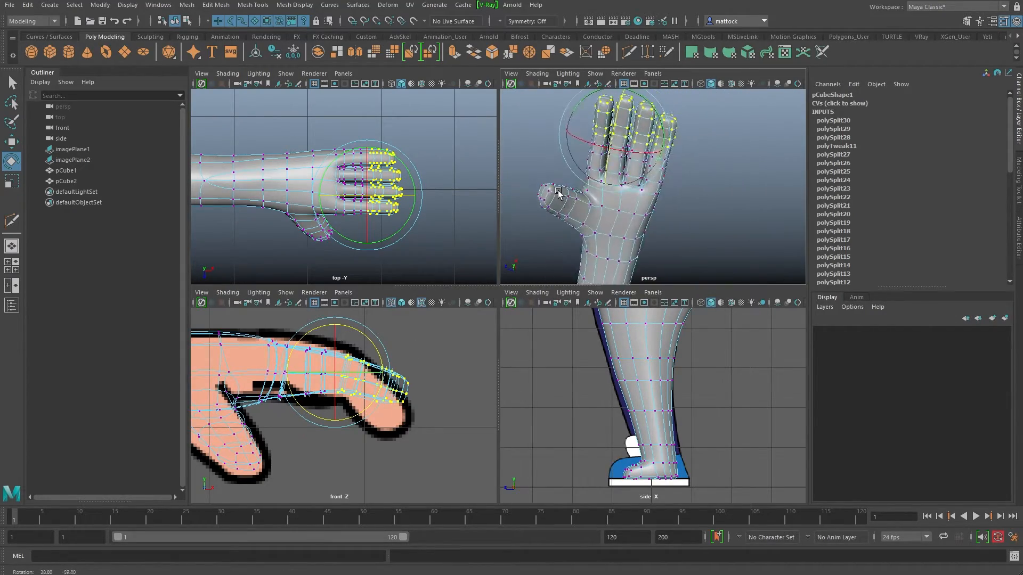
right_click_drag(557, 194, 616, 177, "alt")
left_click_drag(615, 178, 457, 264, "alt")
key("space")
right_click(494, 242)
left_click(492, 269)
left_click(468, 270)
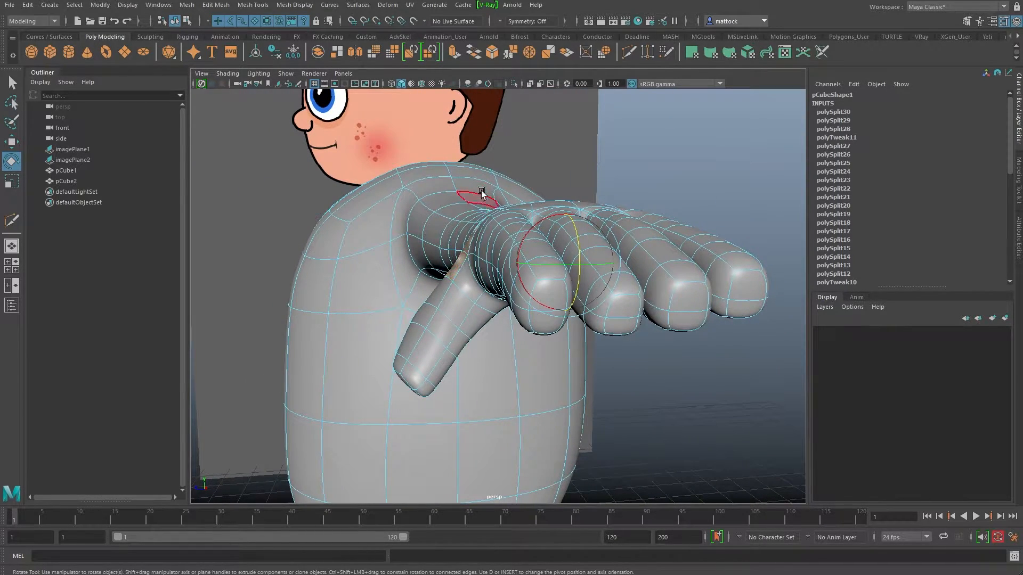
Check the Move tool's pivot on the thumb-base faces and reset the tool's settings to their defaults.
key("w")
left_click_drag(482, 200, 666, 202, "alt")
left_click_drag(750, 152, 631, 275)
left_click_drag(564, 250, 537, 255, "alt")
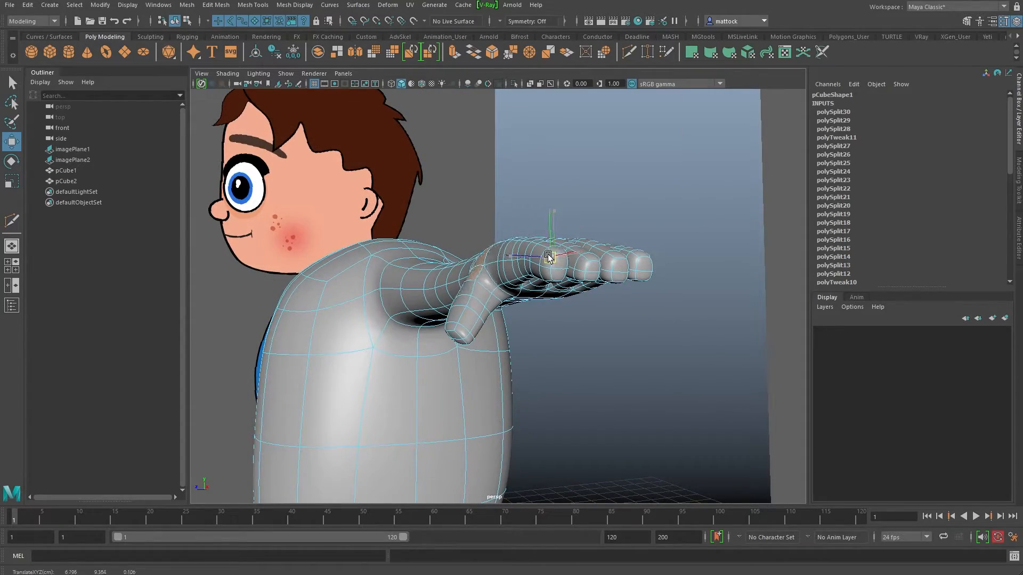
left_click_drag(505, 269, 605, 271, "alt")
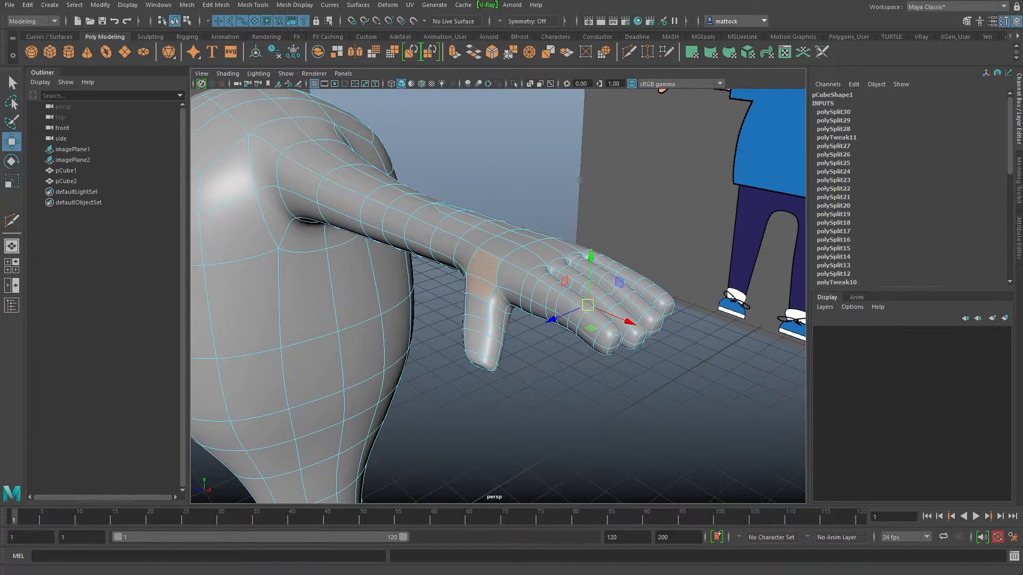
double_click(11, 141)
left_click_drag(105, 101, 805, 111)
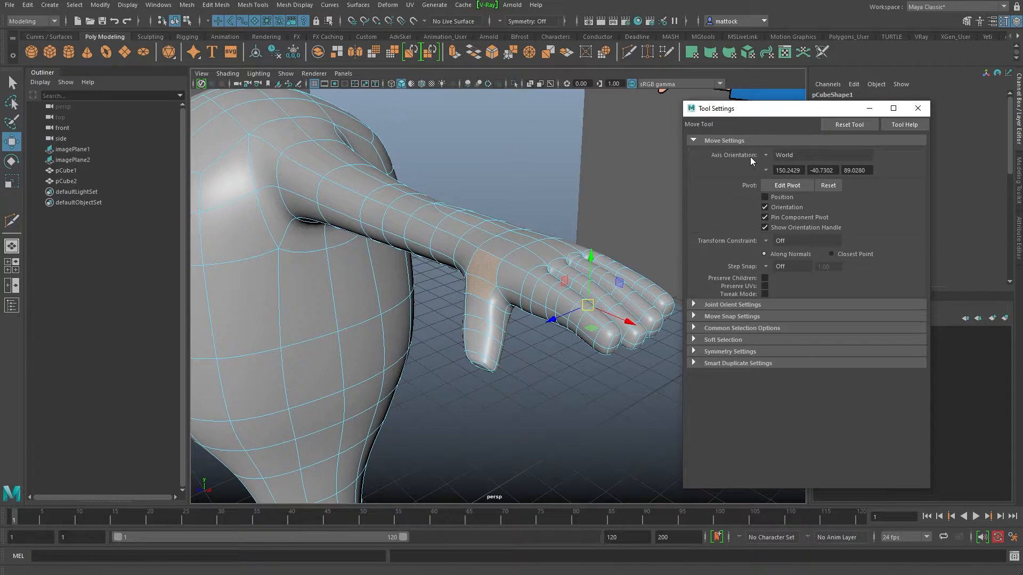
left_click(845, 125)
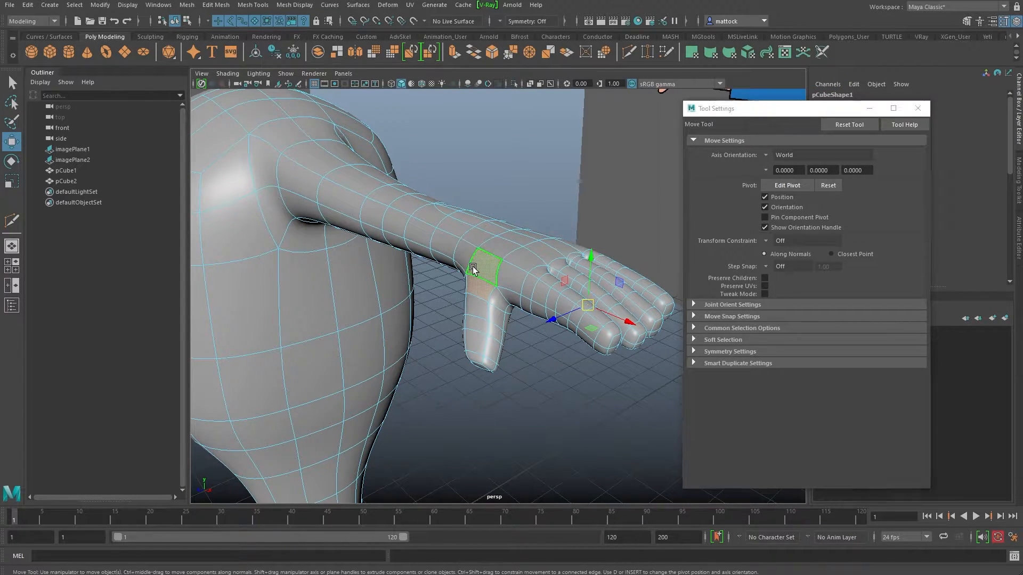
Check the manipulator's position on faces around the wrist, close the tool settings and activate the Scale tool.
left_click_drag(532, 253, 545, 364, "alt")
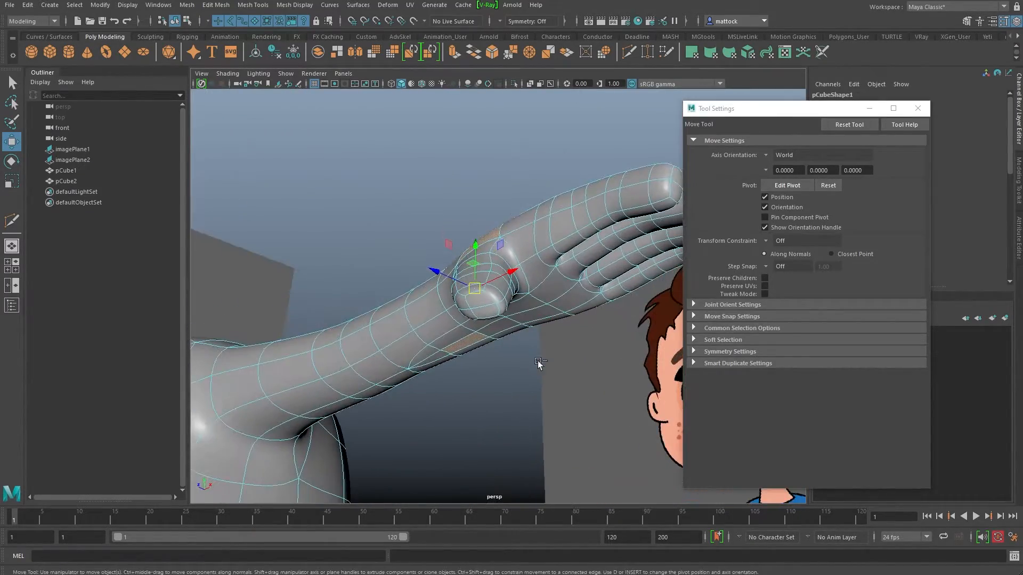
left_click_drag(487, 341, 567, 238, "alt")
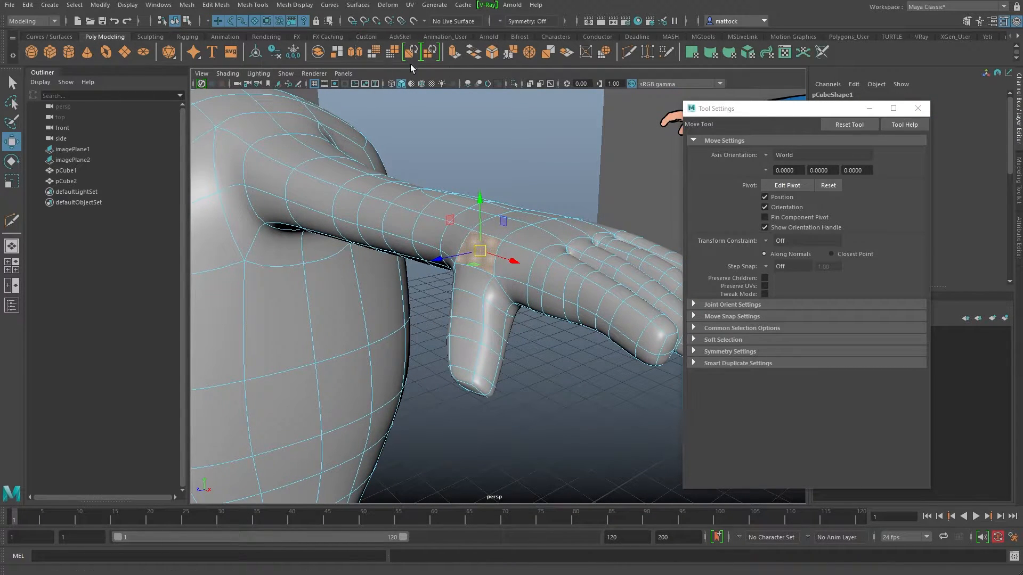
left_click(9, 89)
left_click(14, 183)
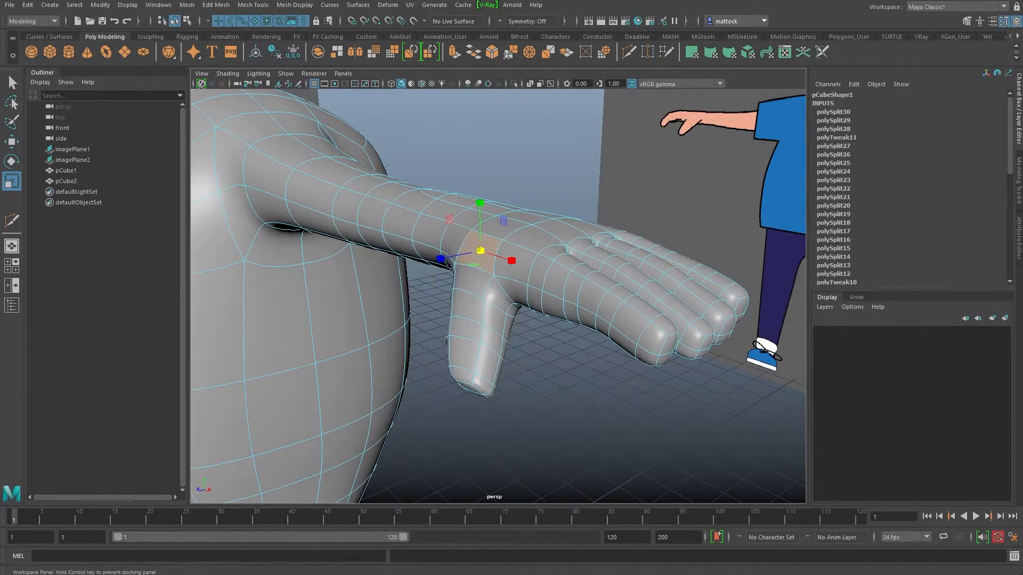
Switch the hand to vertex editing and adjust the vertices at the tip of the thumb.
left_click_drag(436, 181, 467, 265, "alt")
left_click_drag(465, 302, 485, 346, "alt")
right_click_drag(486, 346, 434, 320)
mouse_move(469, 356)
left_mouse_down("alt")
mouse_move(448, 330)
mouse_move(472, 339)
mouse_move(483, 369)
left_mouse_up("alt")
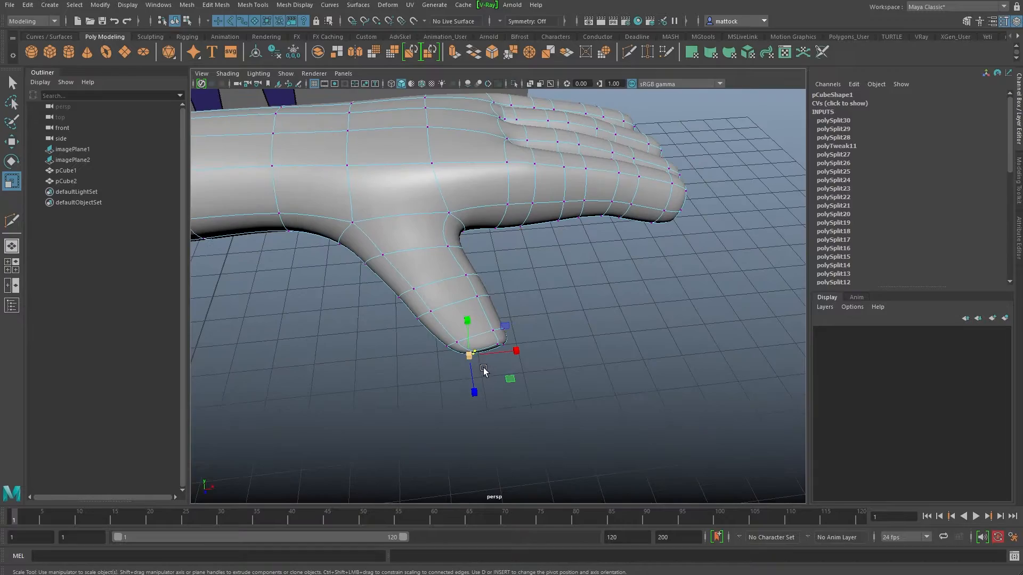
left_click_drag(464, 299, 556, 300, "alt")
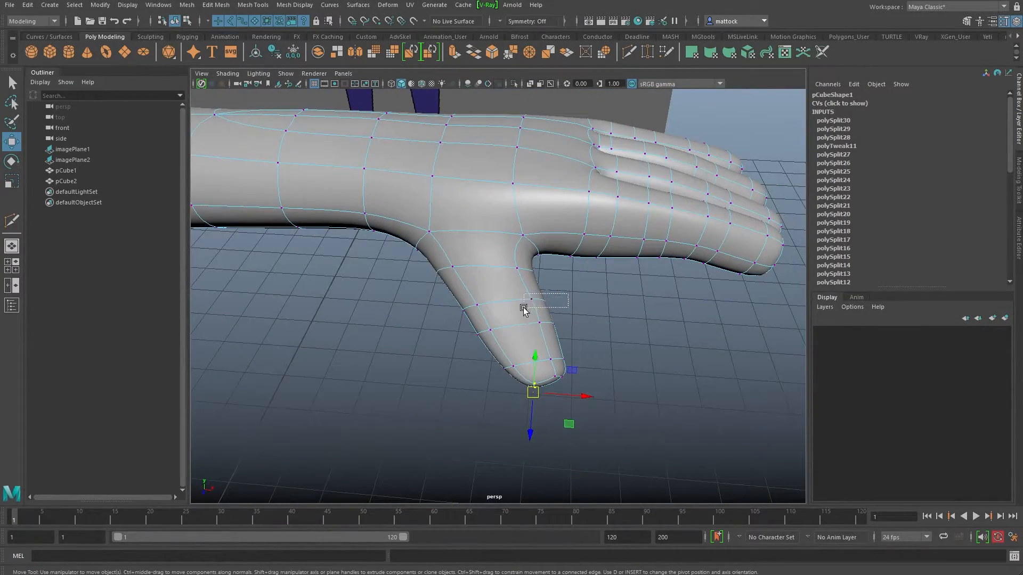
Adjust the vertices midway along the thumb and reposition those on the outer side of the index finger.
mouse_move(573, 333)
left_mouse_down("alt")
mouse_move(562, 271)
mouse_move(632, 315)
mouse_move(593, 331)
left_mouse_up("alt")
left_click_drag(602, 323, 461, 288)
left_click_drag(641, 277, 507, 256, "alt")
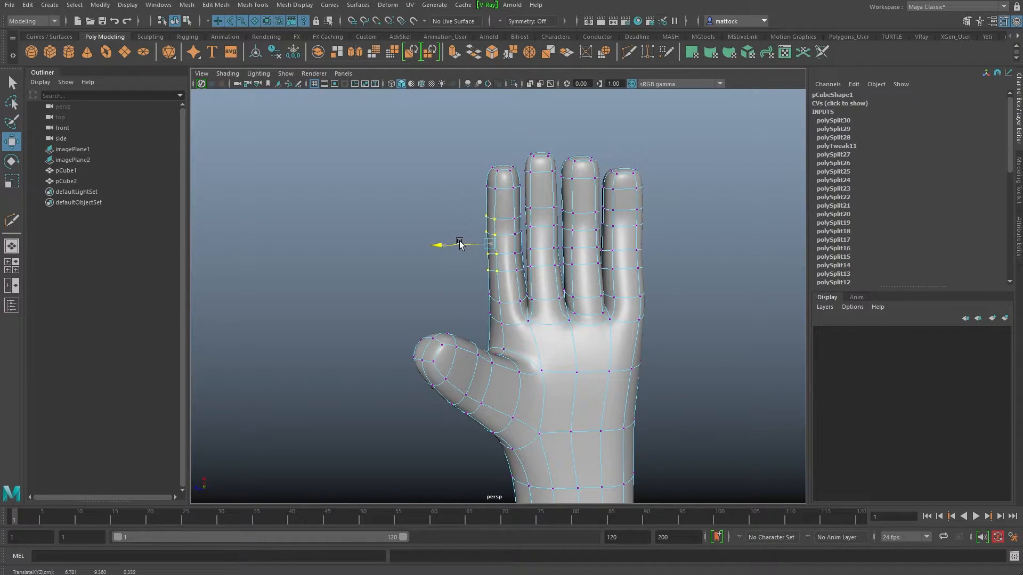
left_click_drag(503, 215, 541, 137, "alt")
Turn off the smooth preview and shift the end vertices of the middle fingers to reshape their tips.
key("1")
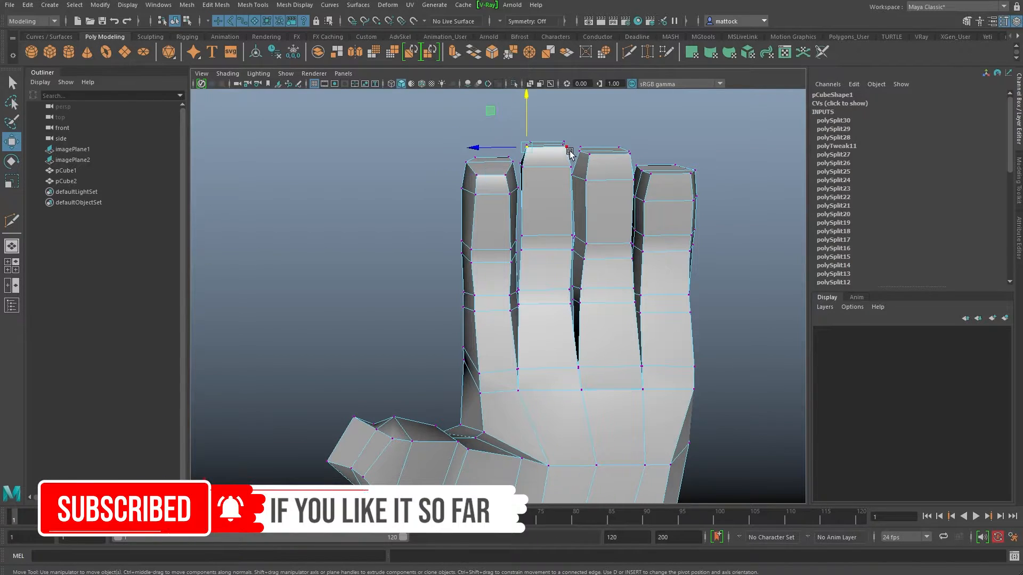
left_click(590, 159)
left_click_drag(615, 169, 577, 197, "alt")
middle_click_drag(578, 196, 468, 270, "alt")
right_click_drag(441, 215, 544, 191, "alt")
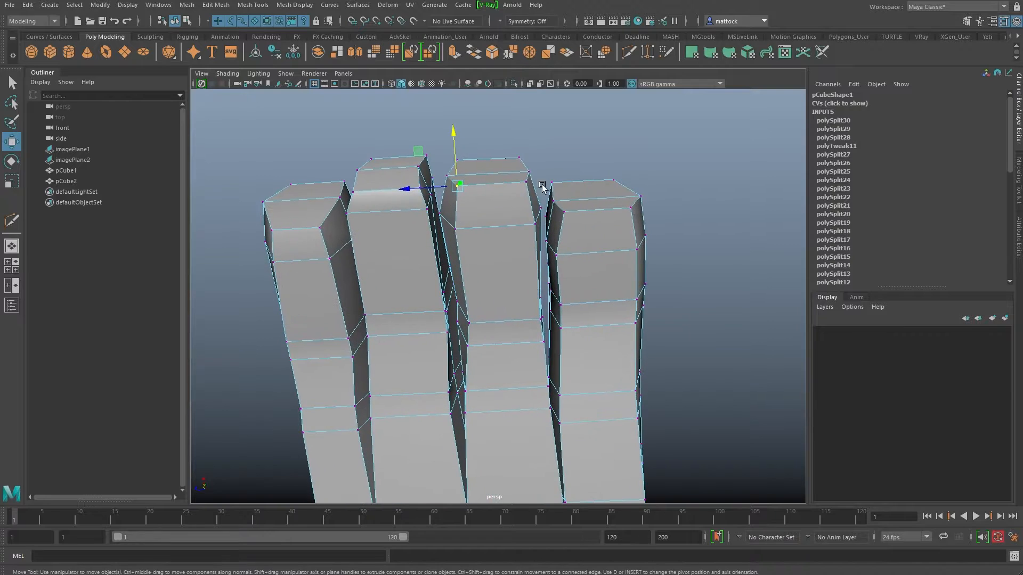
left_click_drag(521, 189, 339, 239, "alt")
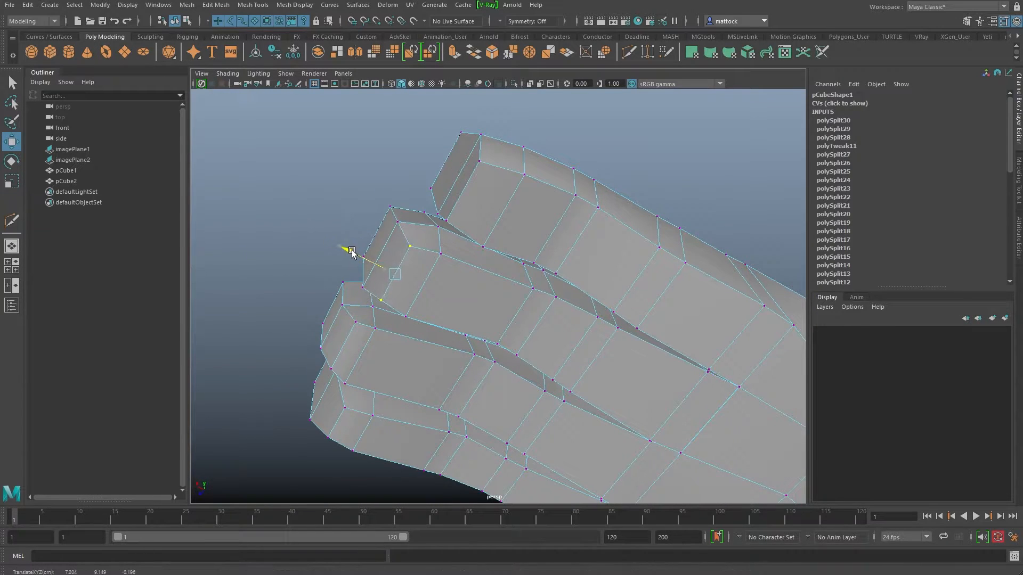
Switch the hand to edge editing and reposition the lower front edges of the four fingertips.
right_click(487, 193)
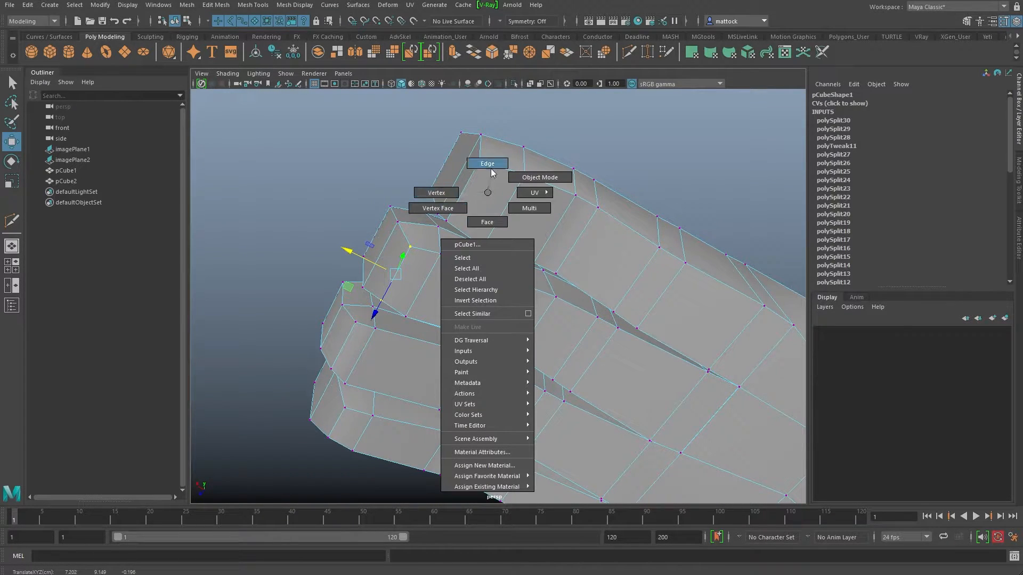
right_click_drag(491, 173, 490, 168)
left_click(463, 189)
left_click_drag(447, 208, 418, 269, "alt")
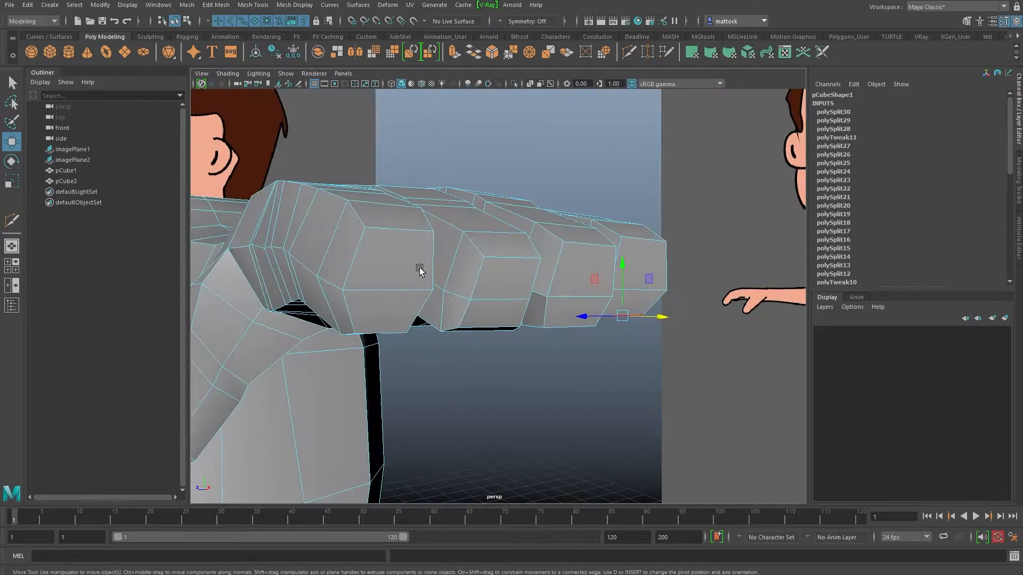
left_click(633, 288, "shift")
left_click_drag(526, 285, 374, 300, "alt")
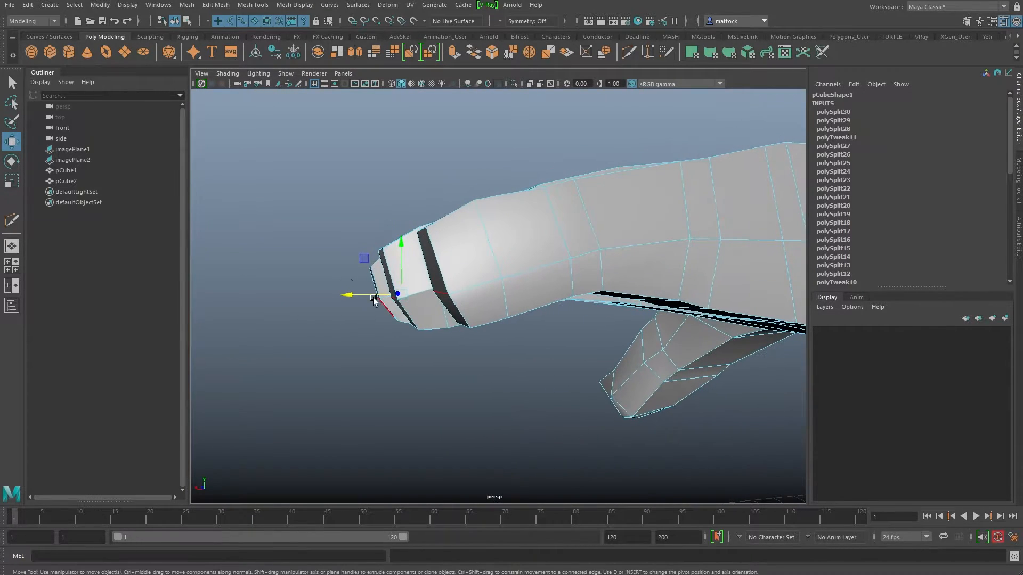
mouse_move(460, 252)
left_mouse_down("alt")
mouse_move(589, 247)
mouse_move(548, 228)
mouse_move(488, 224)
mouse_move(498, 208)
mouse_move(393, 228)
mouse_move(521, 255)
mouse_move(505, 303)
mouse_move(570, 290)
mouse_move(515, 283)
mouse_move(463, 247)
left_mouse_up("alt")
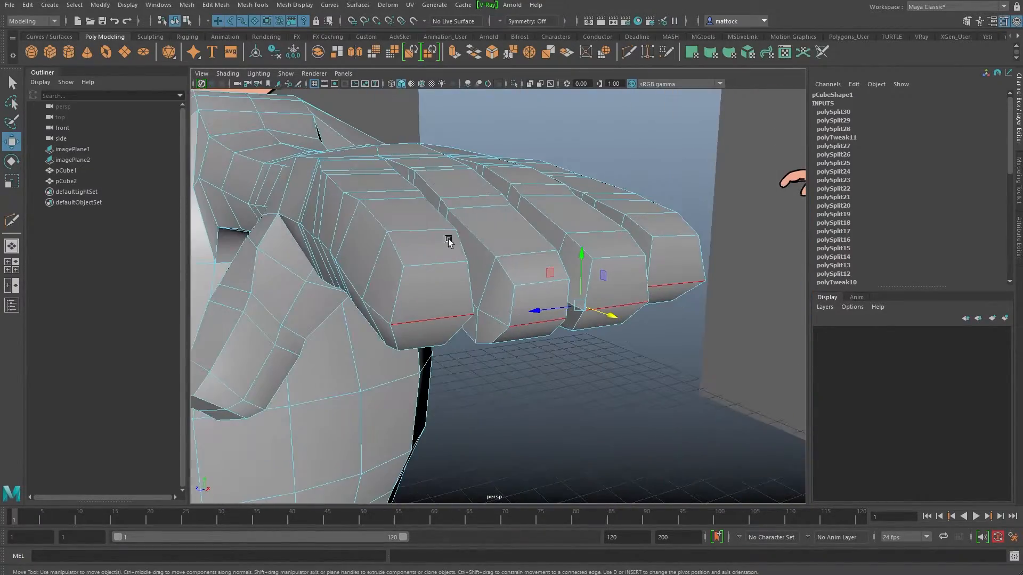
left_click_drag(401, 263, 482, 260, "alt")
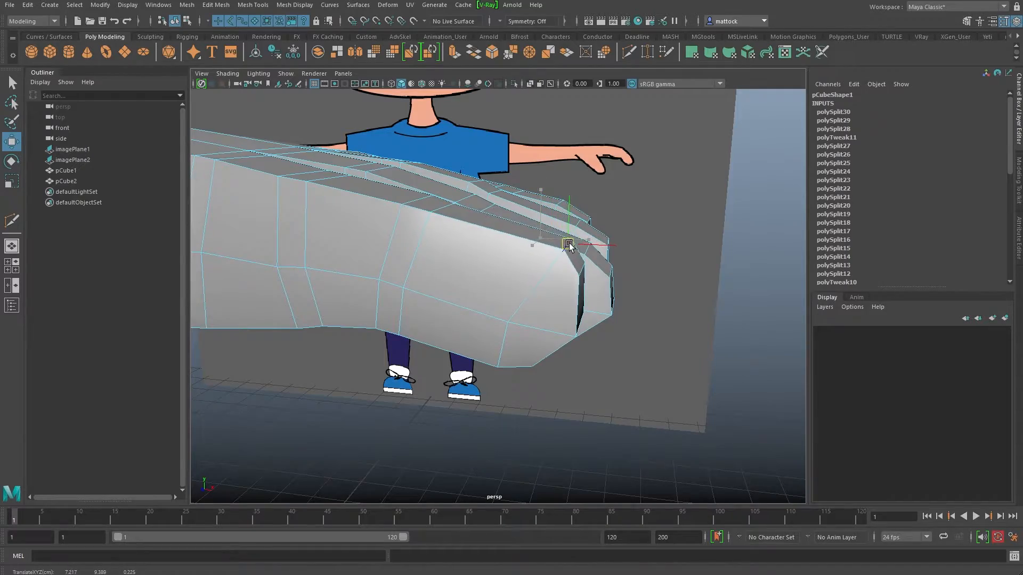
Shift the edges on the facing inner sides of the two middle fingers to even out the gap between them.
left_click_drag(545, 246, 533, 219)
left_click(530, 221)
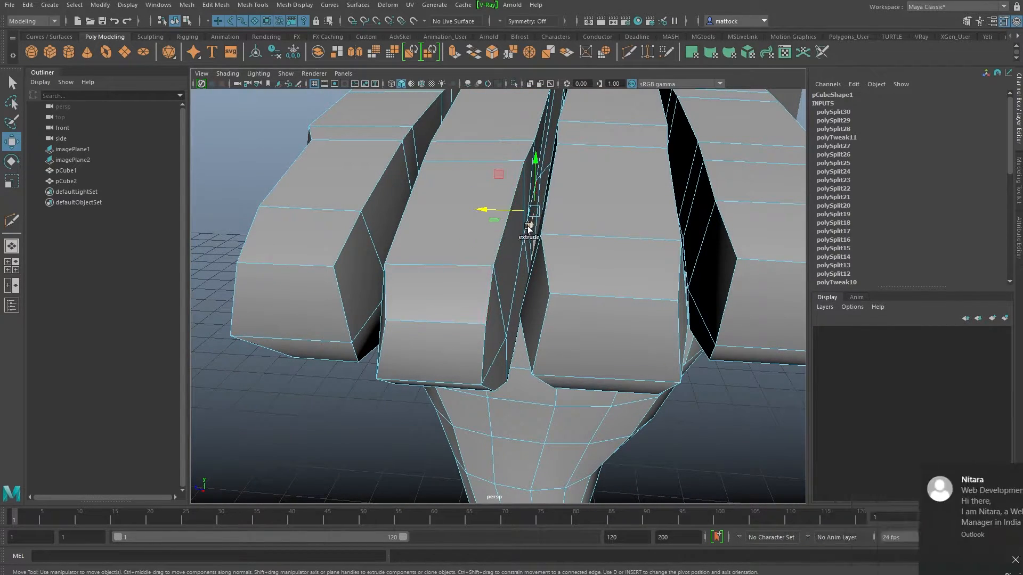
scroll(563, 247, "up", 8)
left_click_drag(561, 244, 573, 207, "alt")
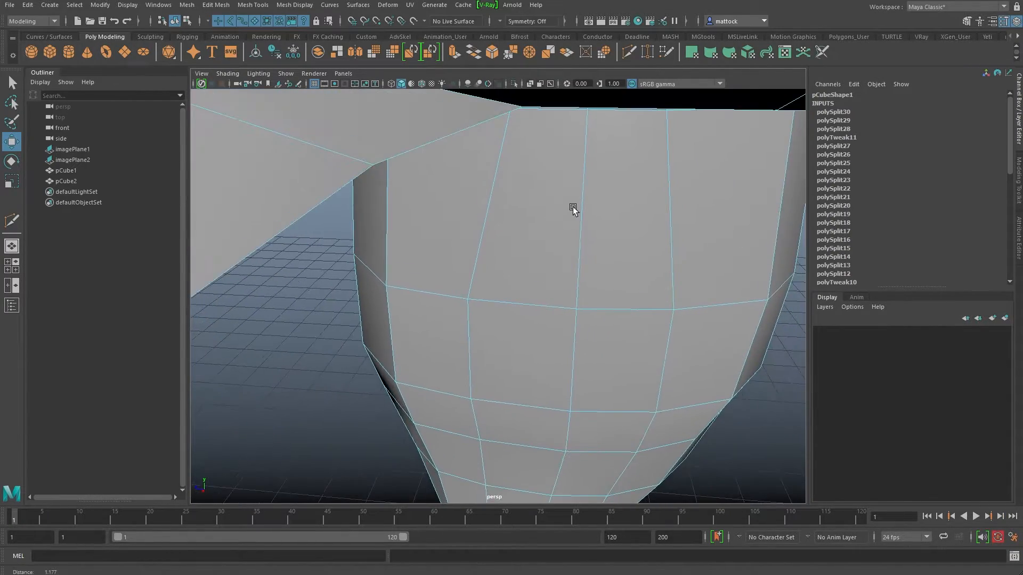
scroll(554, 202, "down", 5)
scroll(550, 200, "down", 1)
left_click_drag(530, 290, 531, 281, "alt")
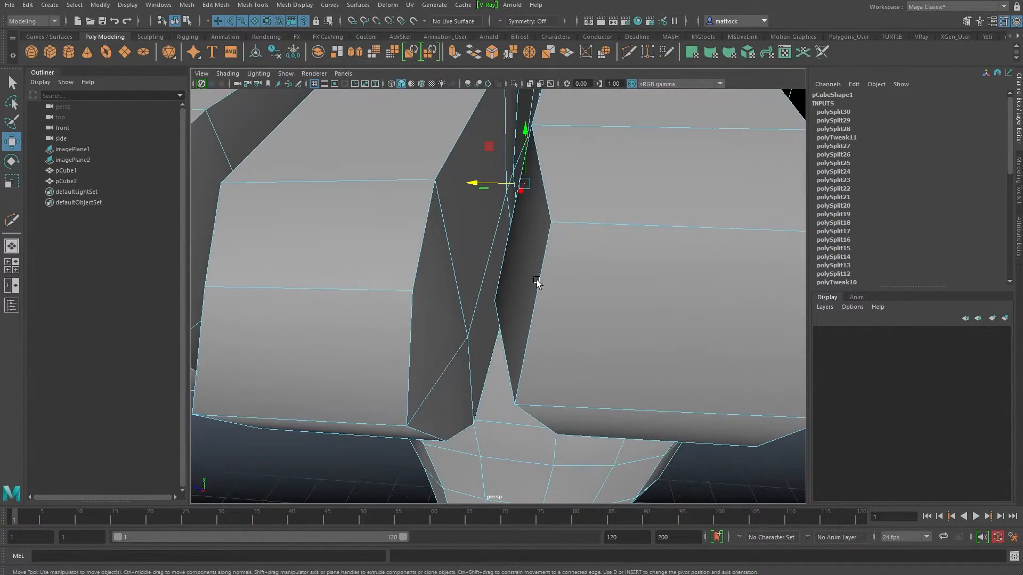
key("f")
scroll(602, 212, "down", 8)
scroll(624, 212, "up", 5)
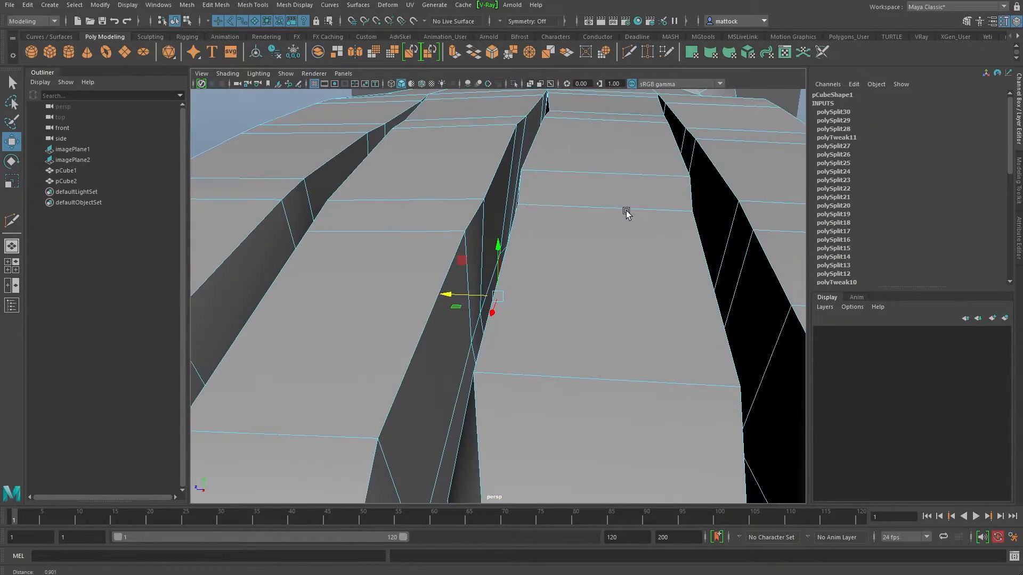
left_click_drag(627, 213, 586, 247, "alt")
scroll(585, 247, "down", 4)
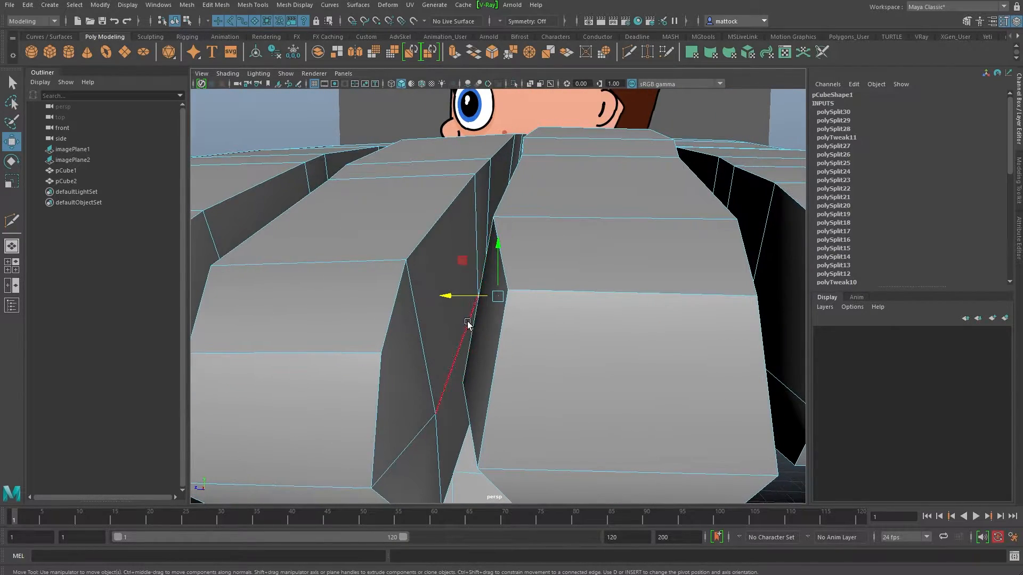
left_click_drag(469, 328, 462, 333, "alt")
left_click_drag(478, 293, 493, 287, "alt")
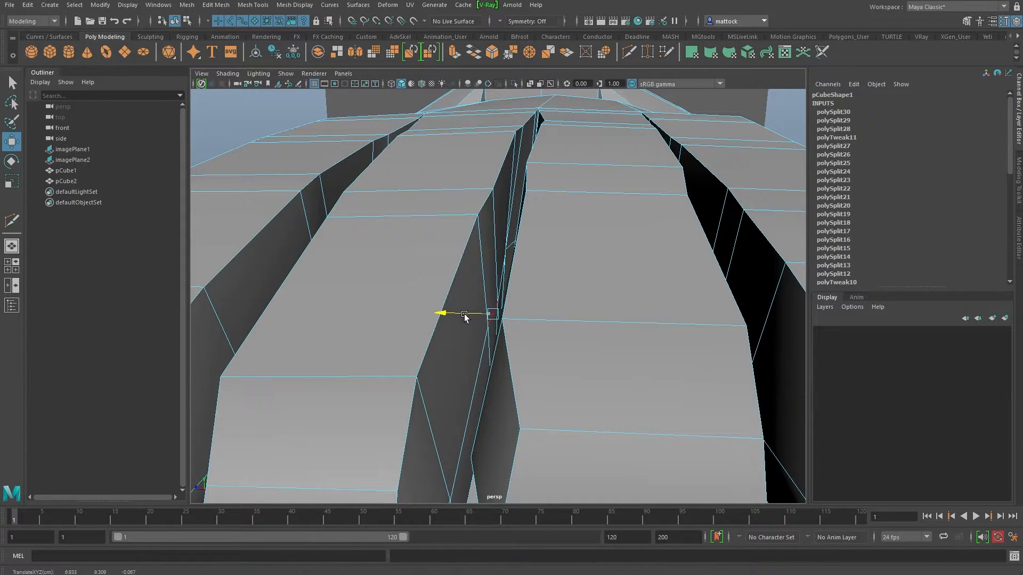
scroll(518, 265, "down", 6)
Insert an edge loop around the forearm with the Multi-Cut tool, return to object mode and deselect the mesh.
left_click_drag(518, 265, 540, 183, "alt")
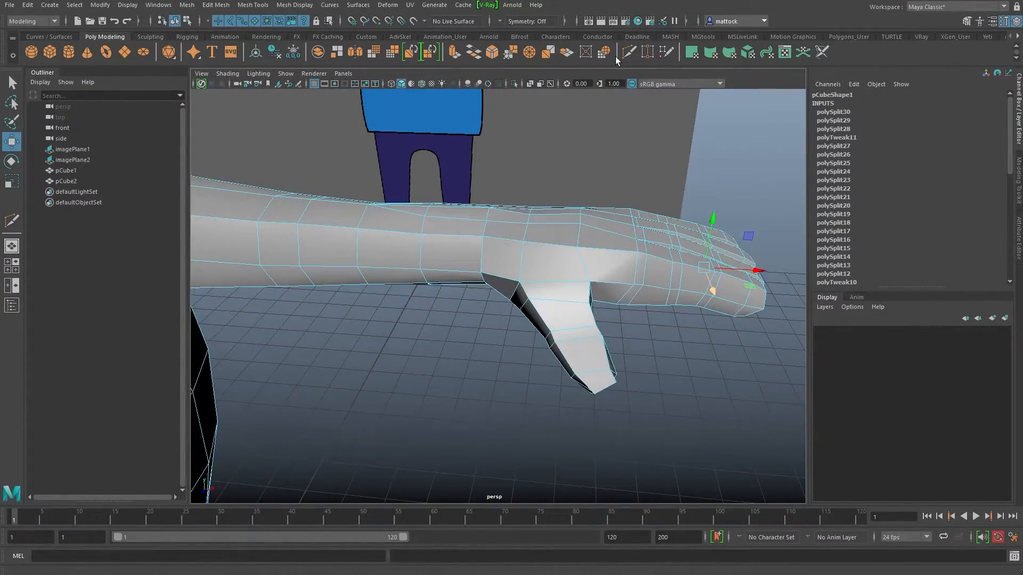
left_click(462, 242, "ctrl")
left_click_drag(575, 193, 521, 193, "alt")
middle_click_drag(522, 193, 471, 183, "alt")
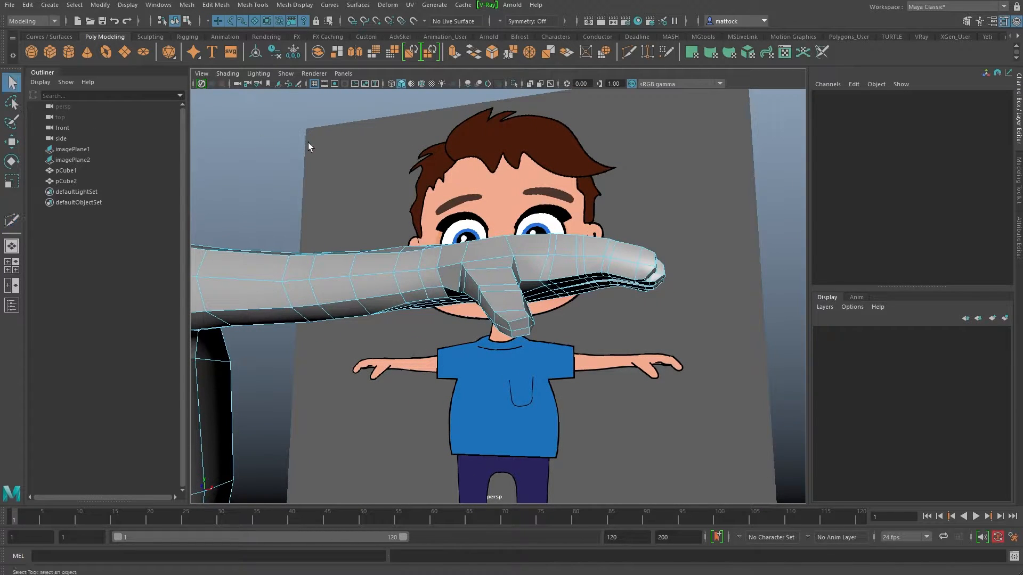
right_click_drag(517, 251, 544, 242)
left_click(312, 187)
Preview both halves of the body smoothed and examine the arm and hand from several sides.
mouse_move(632, 229)
left_mouse_down("alt")
mouse_move(375, 214)
mouse_move(478, 250)
left_mouse_up("alt")
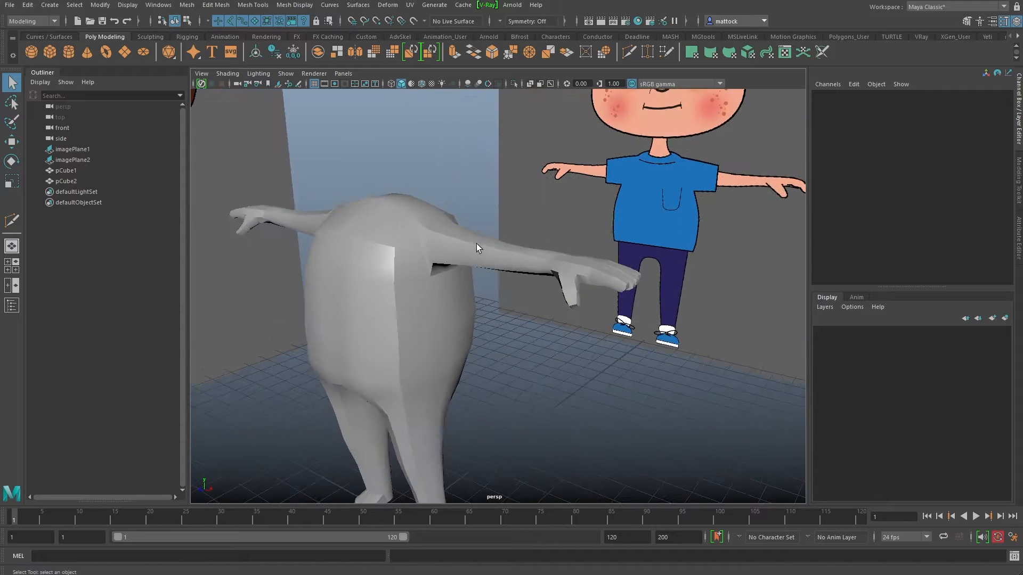
left_click_drag(462, 175, 322, 241)
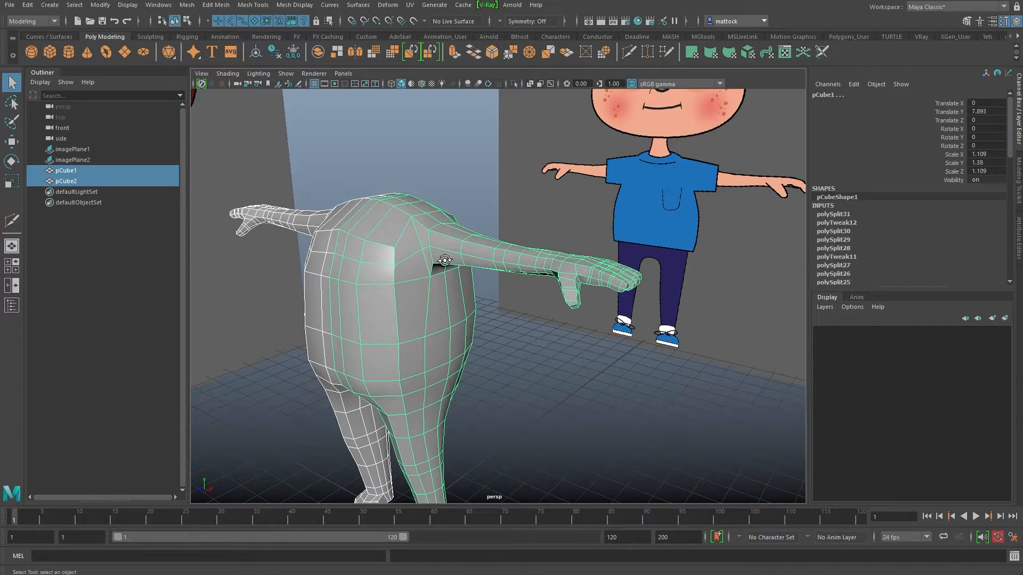
left_click_drag(445, 261, 456, 256, "alt")
left_click(465, 268)
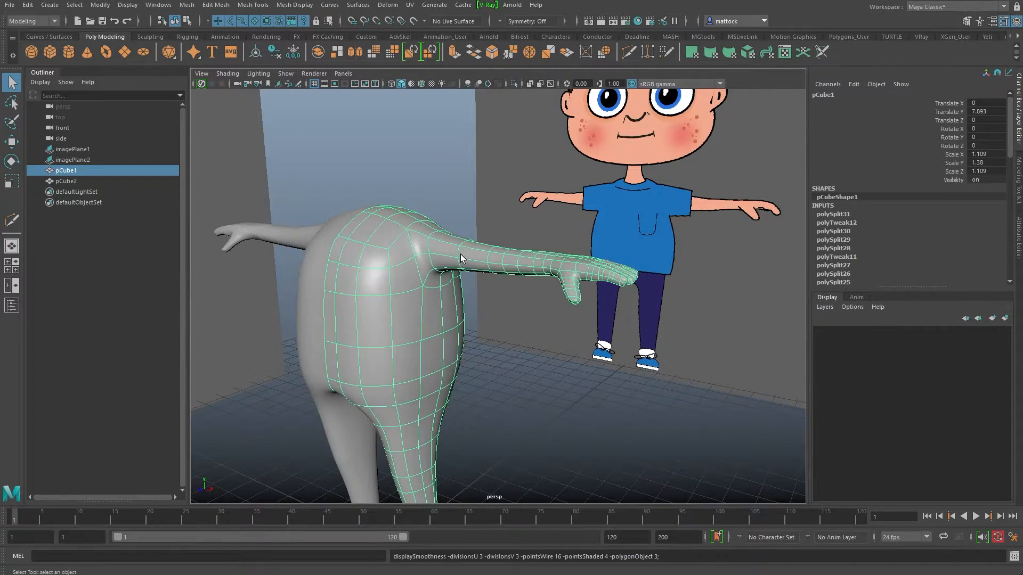
left_click(432, 195)
left_click_drag(443, 238, 420, 265, "alt")
left_click(500, 237)
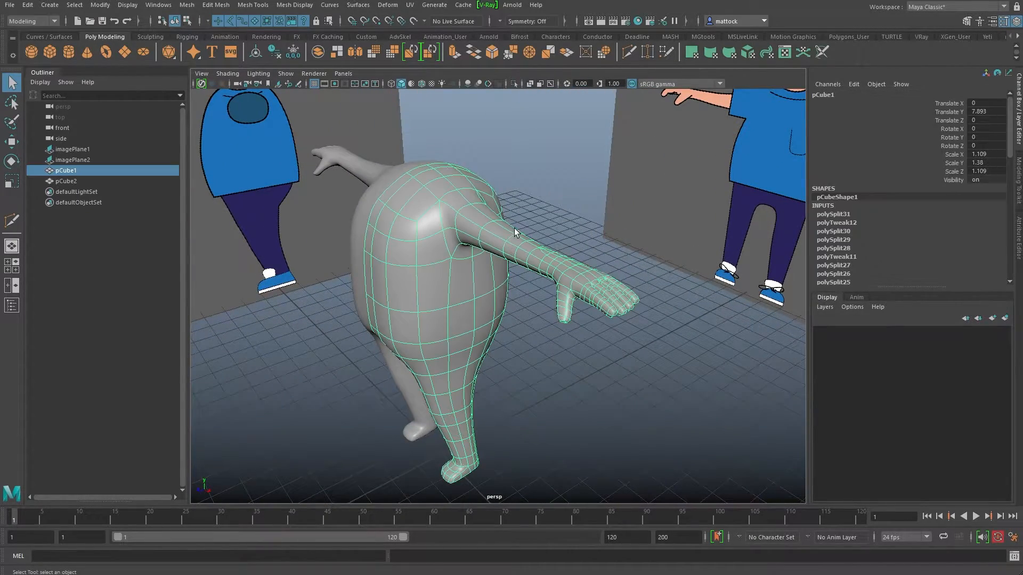
left_click_drag(516, 194, 456, 197, "alt")
Select both body halves without the smooth preview and apply Soften Edge to them.
left_click(503, 148)
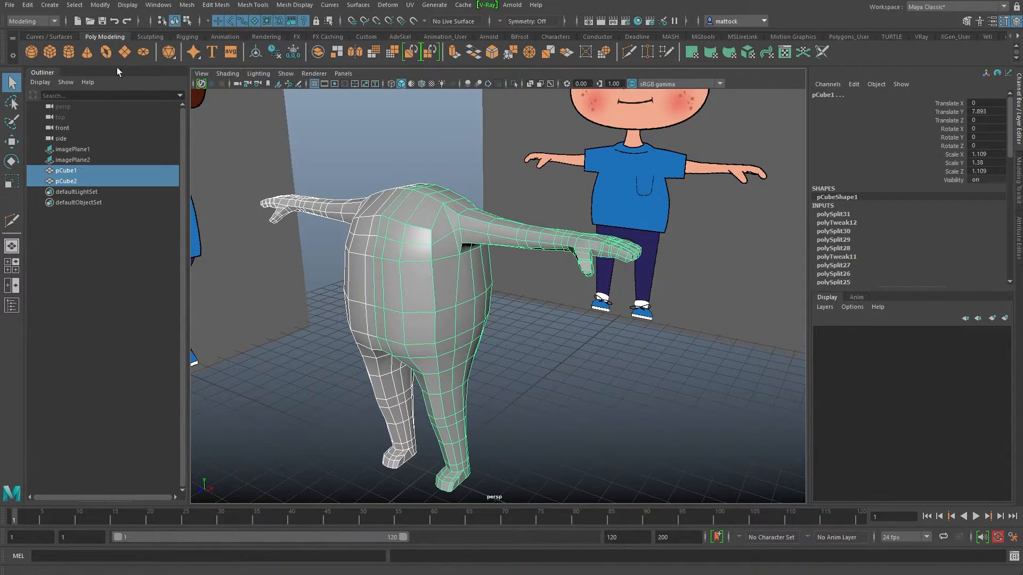
left_click(295, 5)
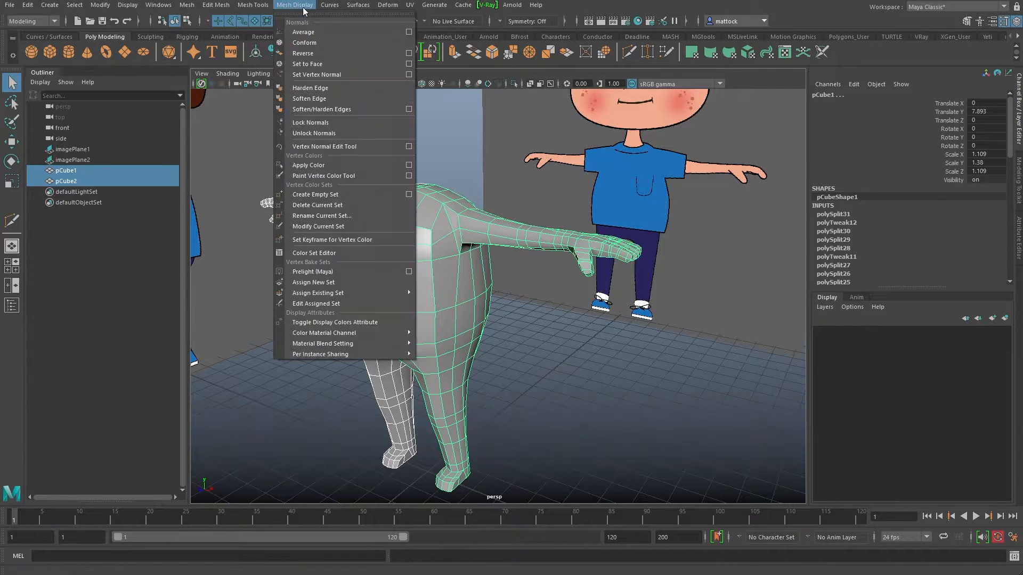
left_click(326, 103)
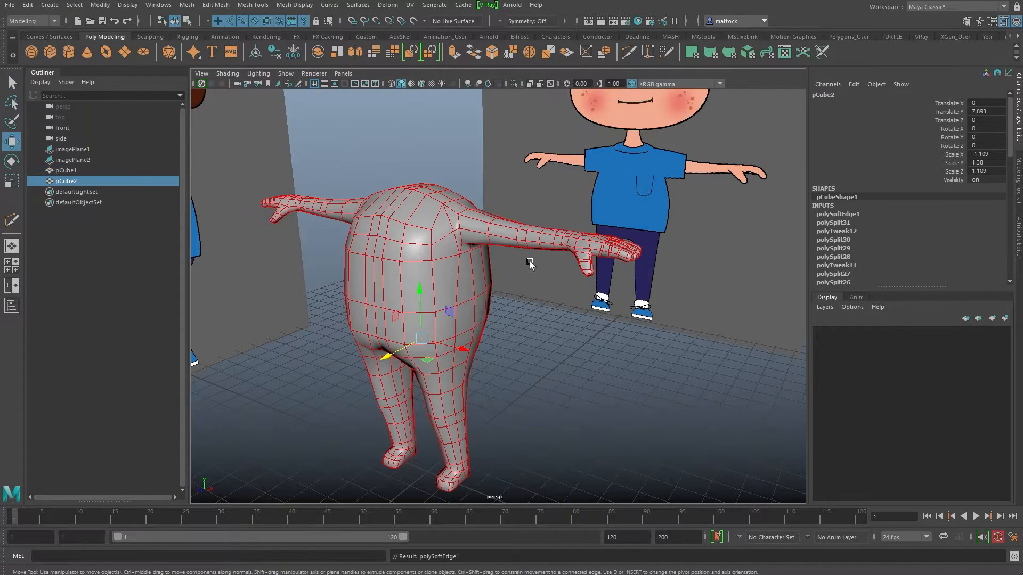
Examine the softened body with the smooth preview, checking the shape of the arm from above.
left_click(469, 297)
left_click_drag(469, 297, 580, 219, "alt")
left_click_drag(517, 274, 622, 244, "alt")
left_click(593, 220)
left_click(590, 229)
right_click_drag(622, 245, 596, 304, "alt")
left_click_drag(597, 304, 583, 263, "alt")
left_click(583, 263)
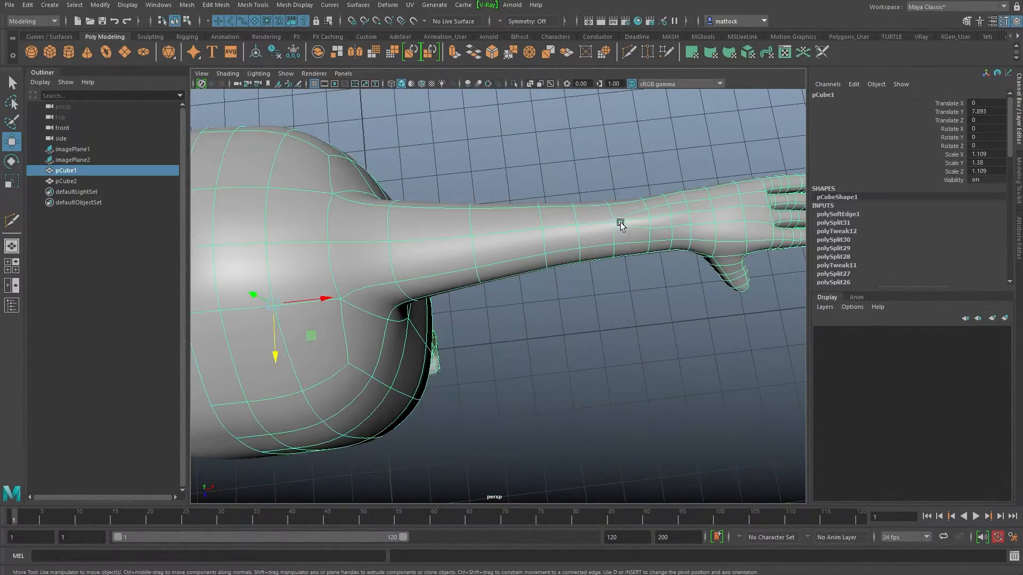
Turn off the smooth preview, switch to vertex editing and shift the vertex rings along the middle of the arm.
right_click_drag(613, 228, 553, 282, "alt")
left_click_drag(553, 281, 538, 270, "alt")
key("1")
left_click_drag(553, 305, 558, 320, "alt")
right_click_drag(558, 319, 518, 318)
left_click_drag(561, 280, 583, 317)
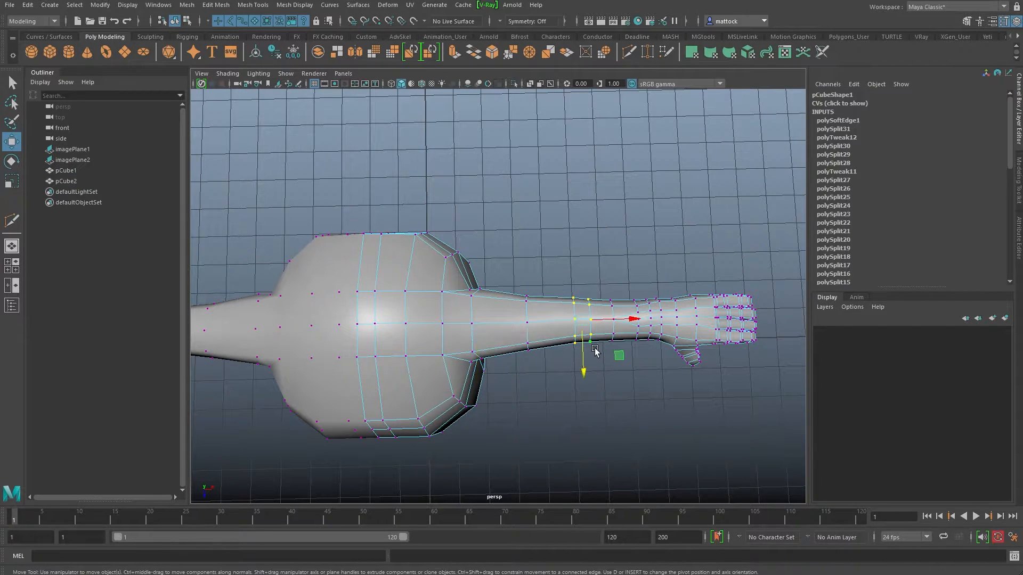
middle_click_drag(584, 373, 583, 369)
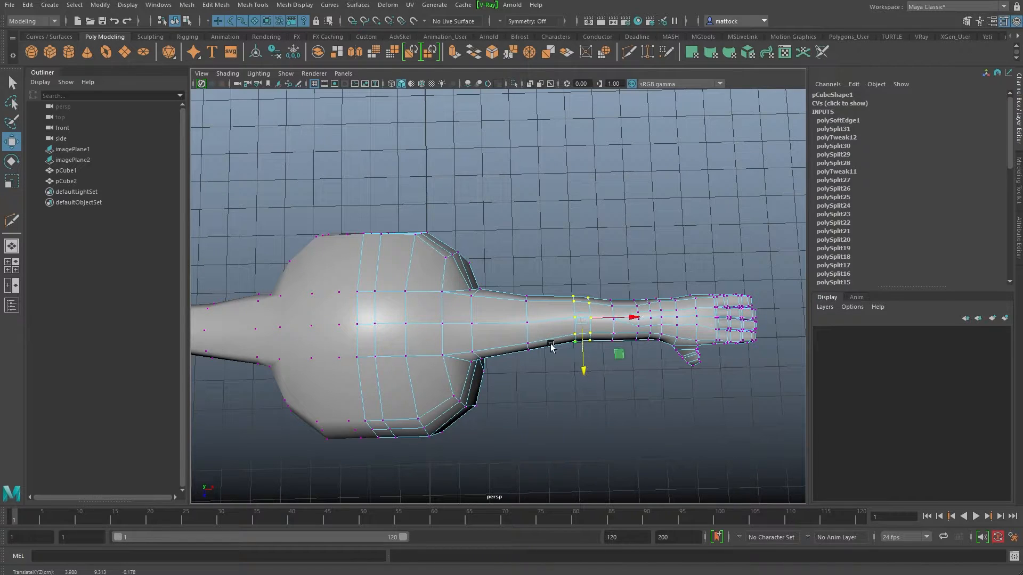
scroll(513, 301, "up", 3)
middle_click_drag(551, 343, 466, 322, "alt")
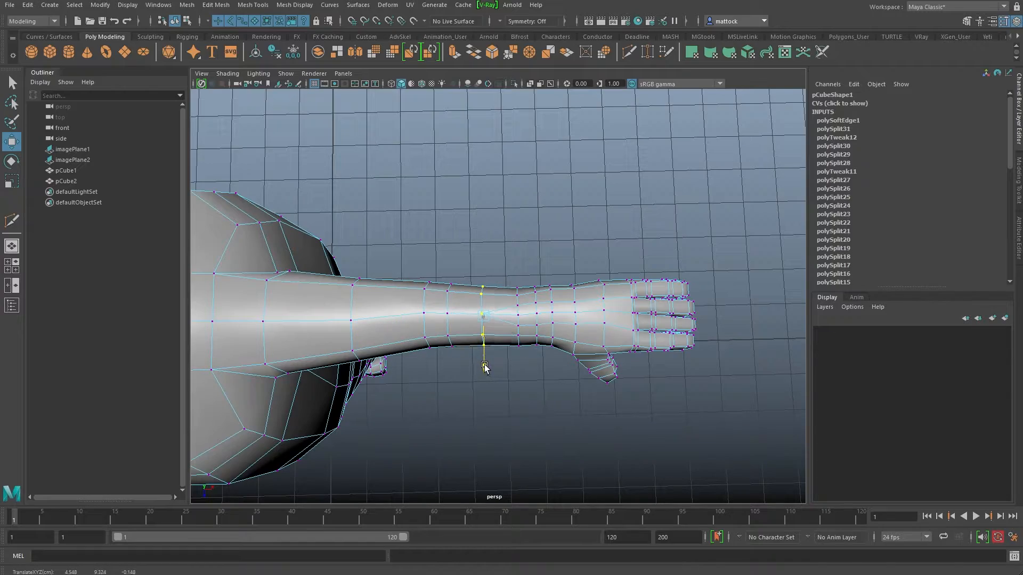
Insert additional edge loops around the arm, including one on the upper arm near the shoulder, with the Multi-Cut tool.
left_click_drag(541, 292, 432, 386, "alt")
right_click_drag(433, 386, 591, 410, "alt")
middle_click_drag(602, 415, 486, 377, "alt")
left_click_drag(486, 377, 575, 368, "alt")
middle_click_drag(656, 383, 555, 340, "alt")
left_click_drag(555, 340, 459, 374, "alt")
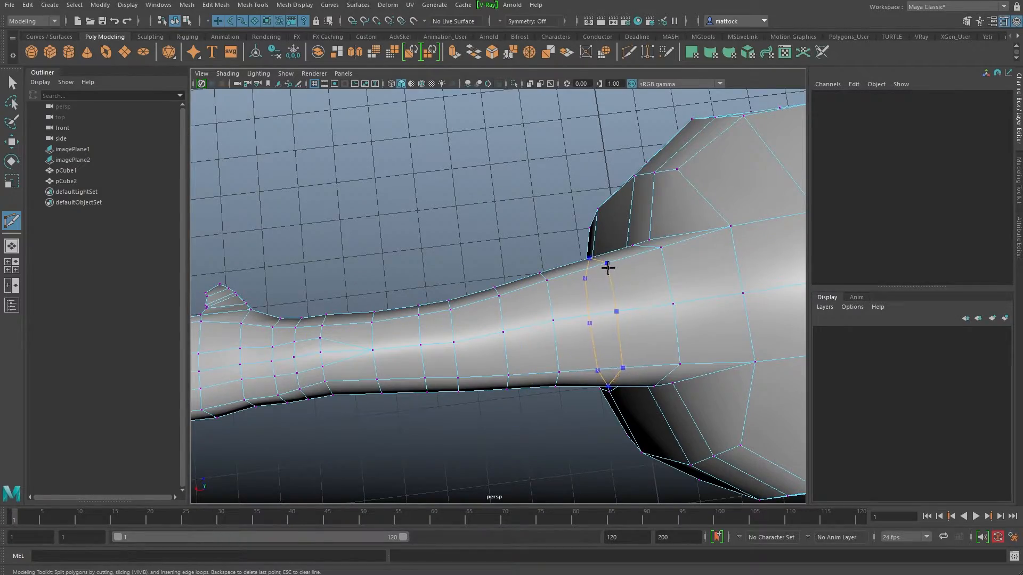
left_click_drag(607, 296, 553, 201, "alt")
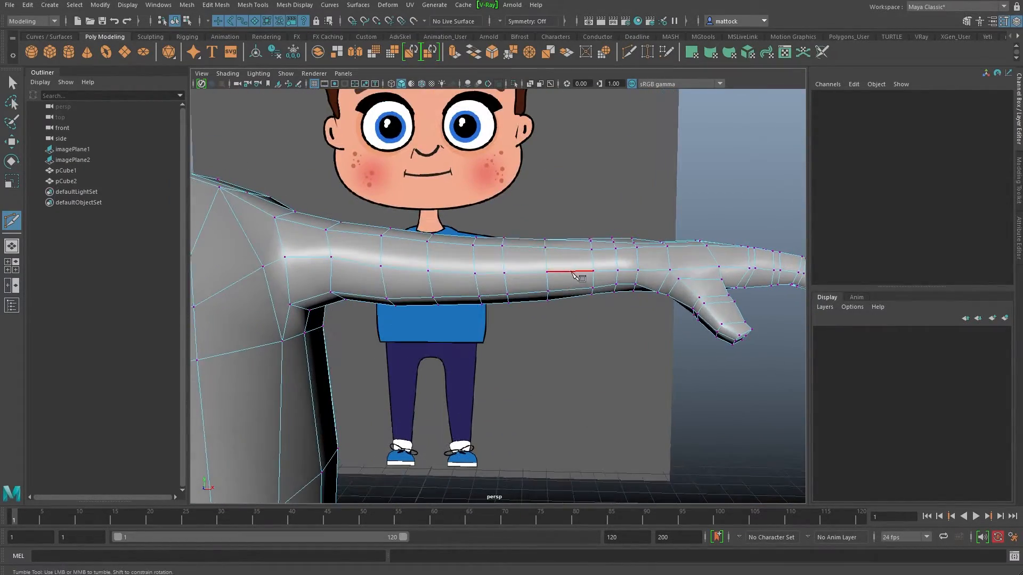
left_click_drag(572, 274, 272, 167, "alt")
left_click_drag(522, 286, 577, 280, "alt")
middle_click_drag(577, 281, 547, 285, "alt")
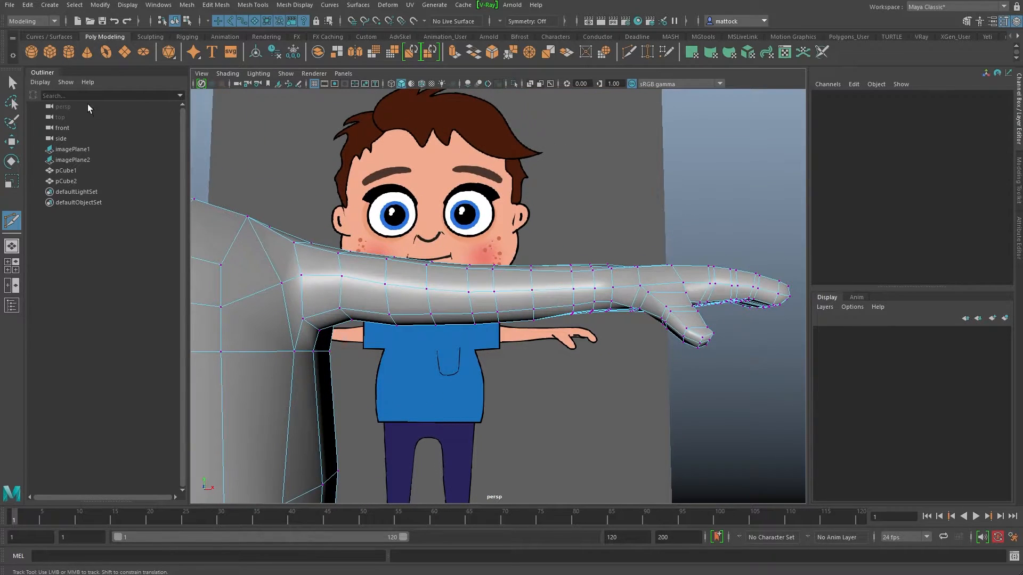
In the front view, move the vertices along the forearm's underside to match the reference outline.
key("space")
key("space")
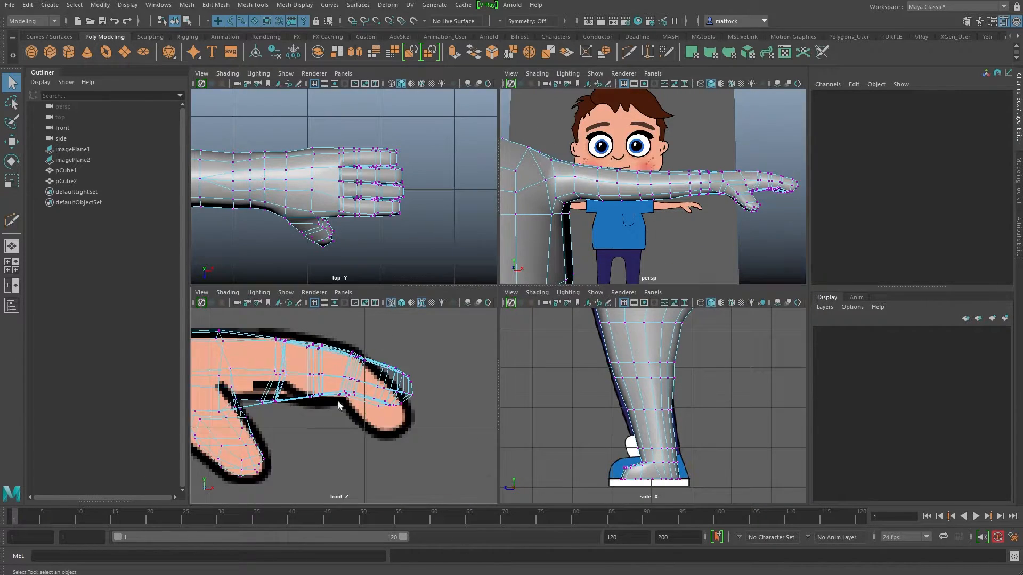
scroll(355, 351, "up", 2)
scroll(393, 324, "up", 1)
scroll(466, 362, "up", 2)
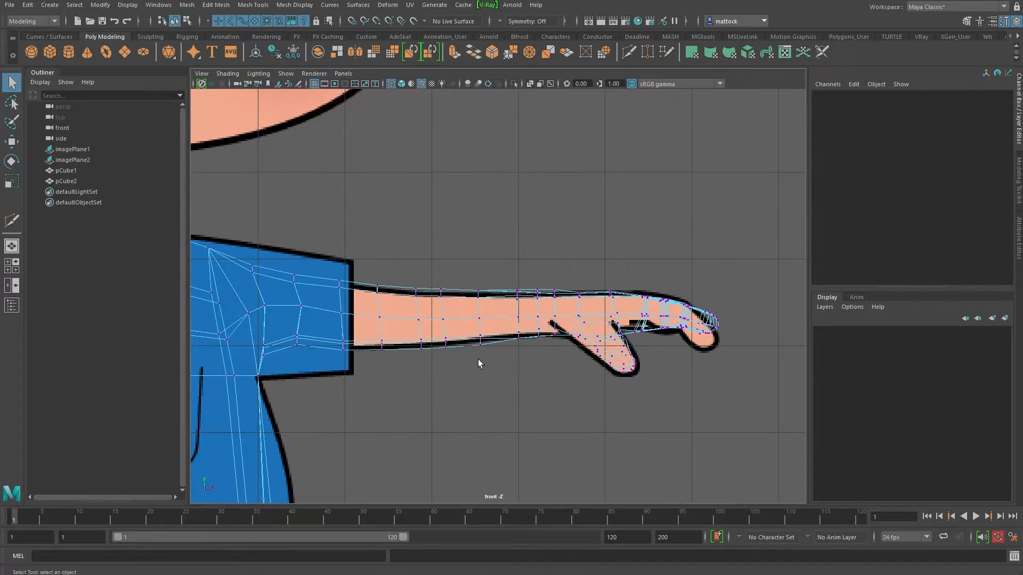
key("w")
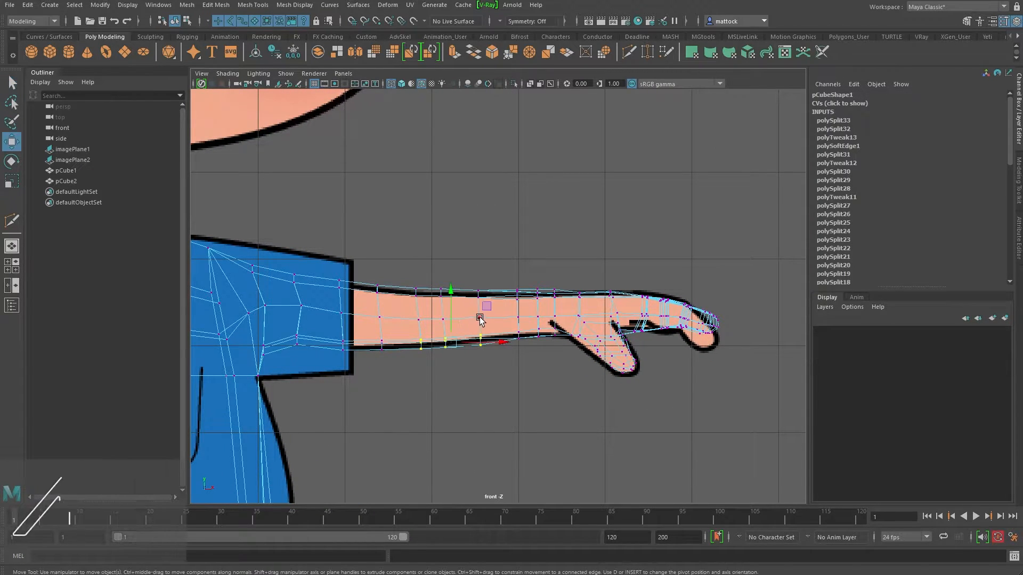
left_click_drag(455, 300, 455, 297)
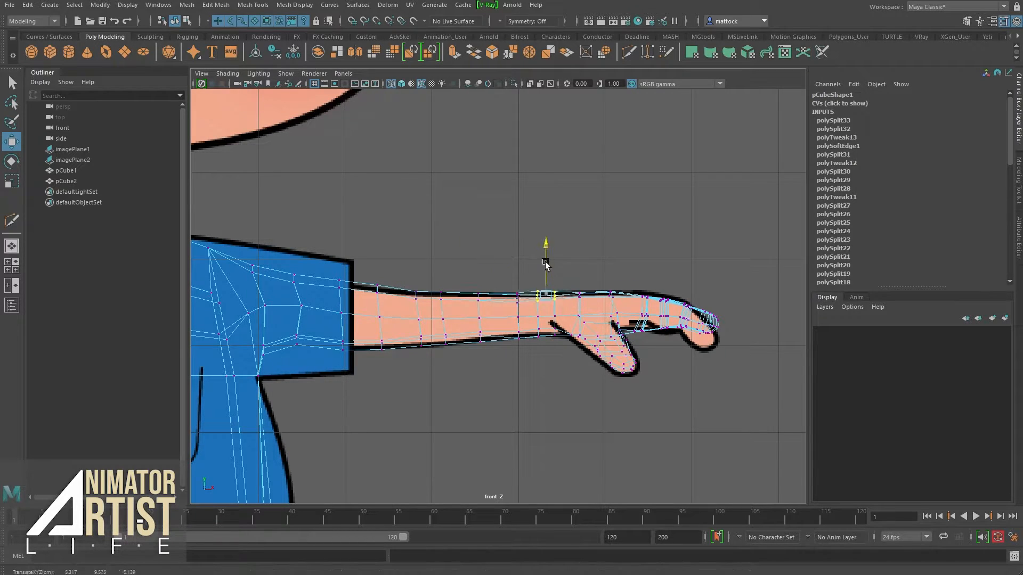
In the front view, align the vertices beside the sleeve and along the underside of the forearm with the reference outline.
middle_click_drag(406, 289, 449, 282, "alt")
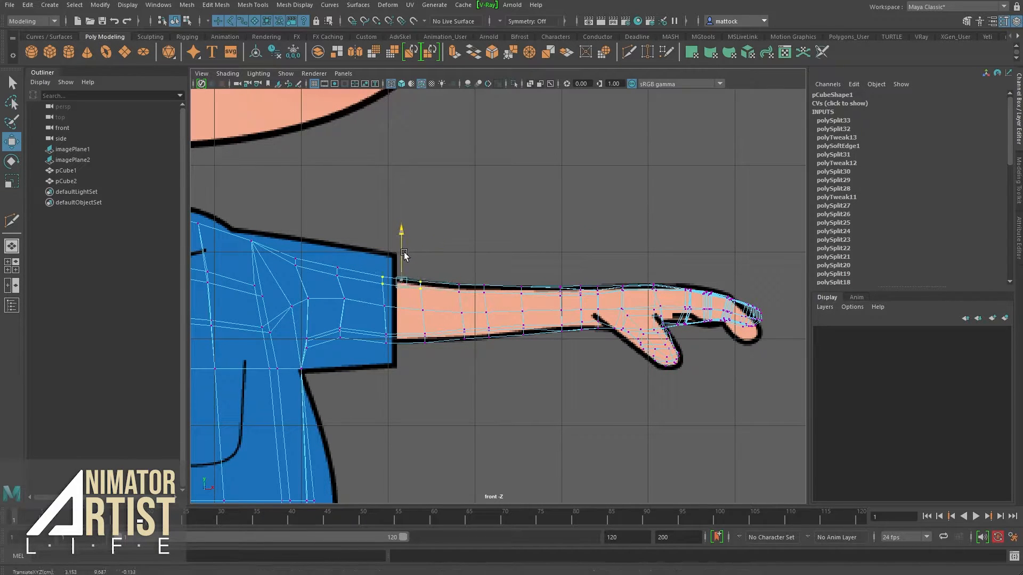
middle_click_drag(336, 314, 357, 311, "alt")
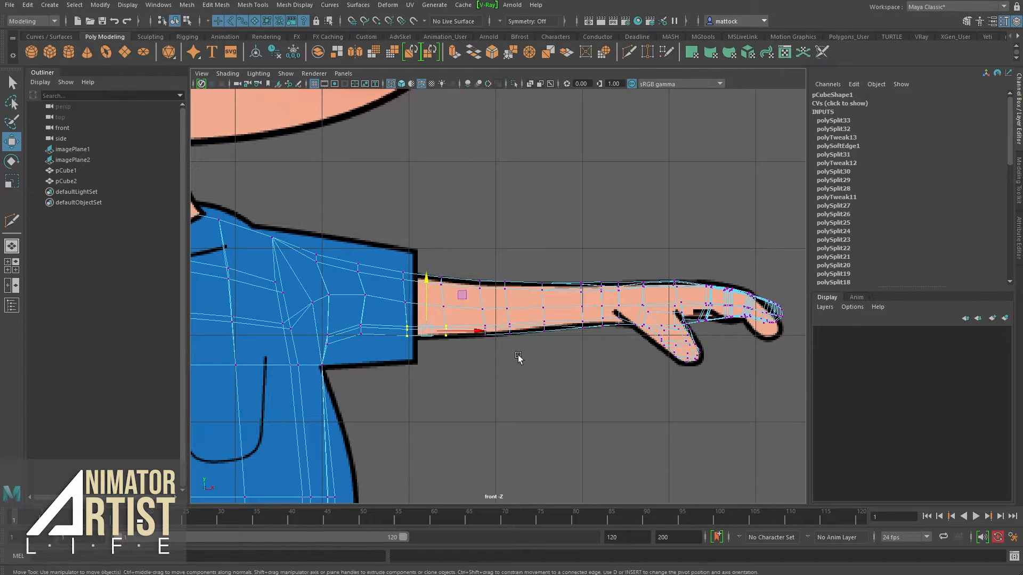
left_click_drag(591, 347, 538, 315)
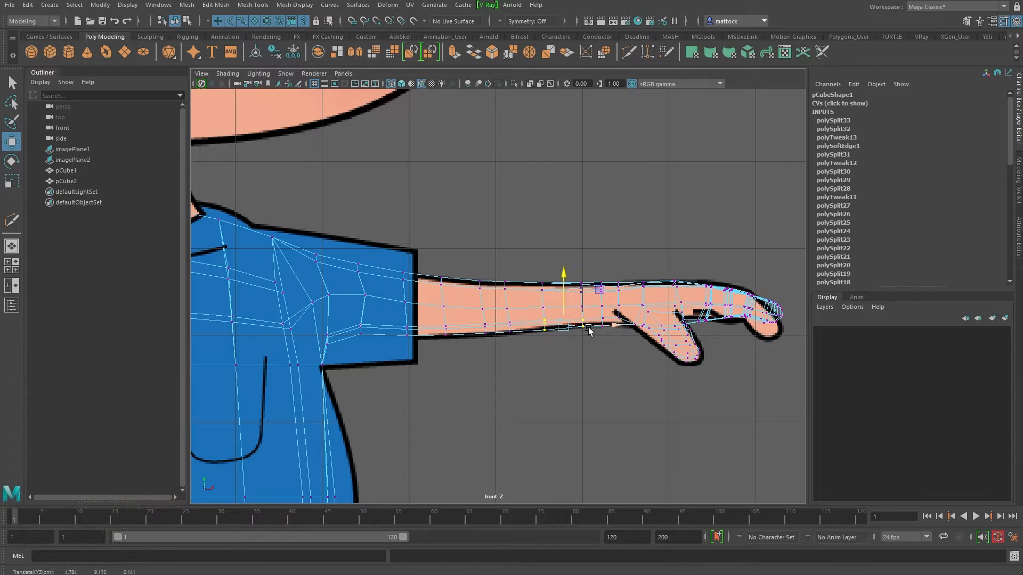
middle_click_drag(580, 326, 467, 336, "alt")
scroll(468, 335, "up", 4)
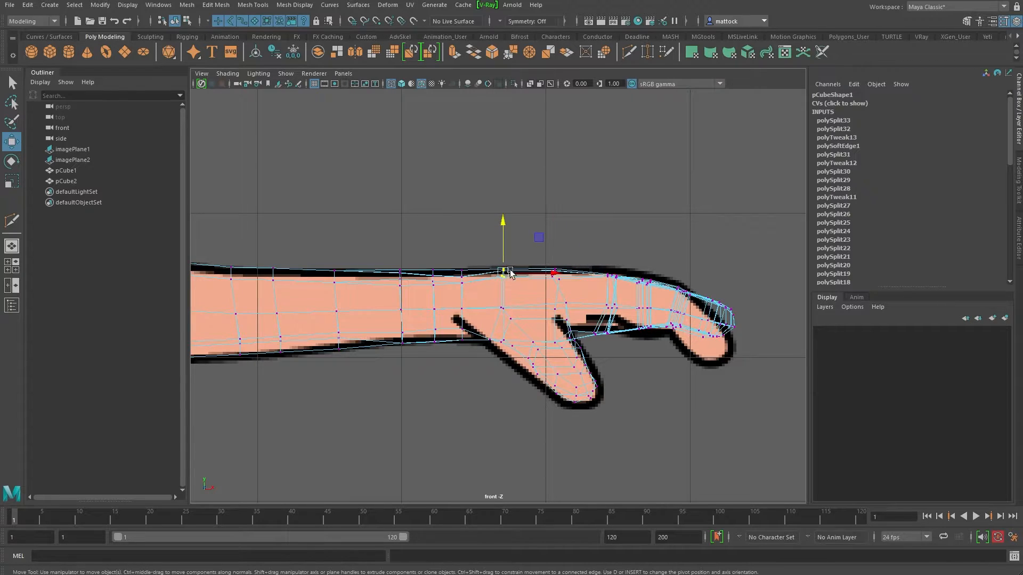
Adjust the vertices along the top of the wrist and forearm to follow the reference outline.
middle_click_drag(403, 282, 520, 284, "alt")
left_click_drag(504, 248, 515, 262)
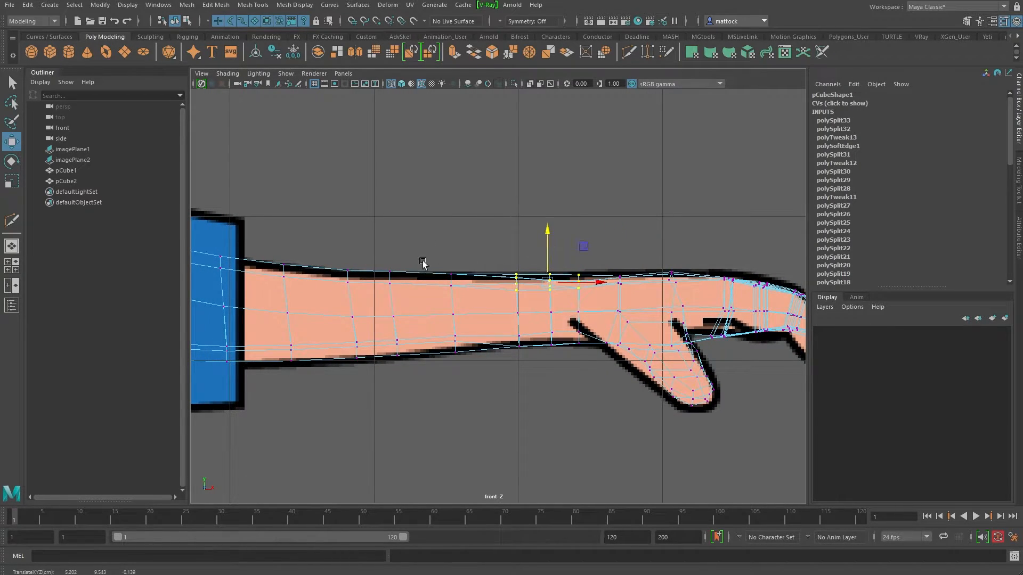
middle_click_drag(422, 267, 454, 269, "alt")
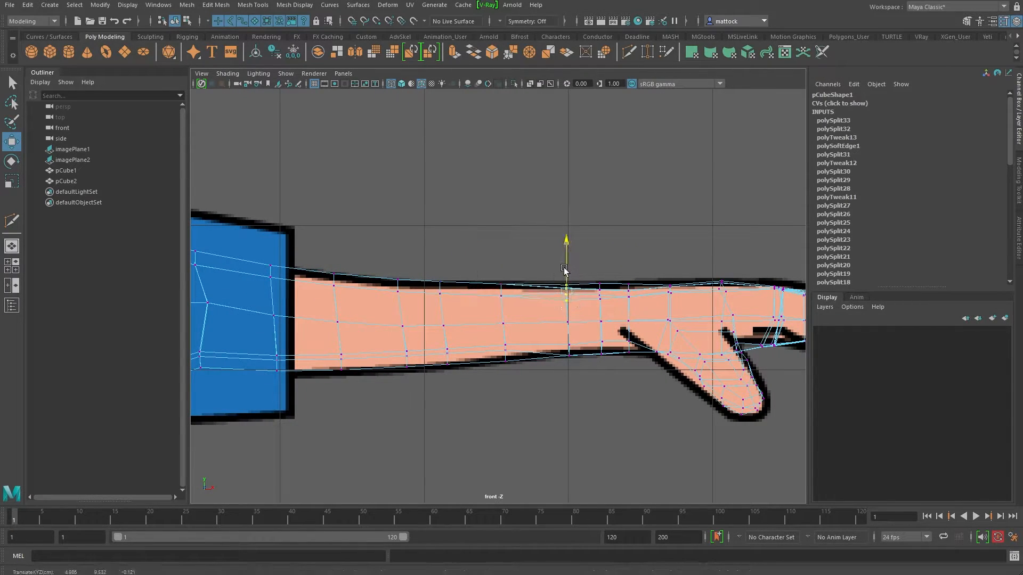
middle_click_drag(559, 270, 678, 270, "alt")
In the perspective view, examine the forearm and hand from several angles with the smooth preview on.
key("space")
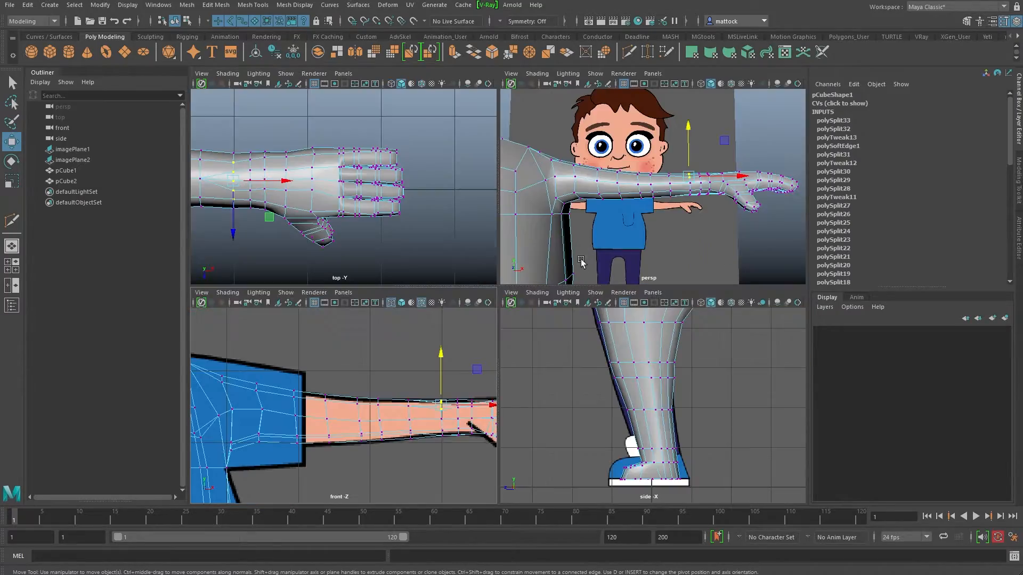
key("space")
left_click_drag(688, 229, 381, 287, "alt")
left_click_drag(642, 341, 465, 308, "alt")
mouse_move(483, 260)
left_mouse_down("alt")
mouse_move(496, 256)
mouse_move(471, 256)
left_mouse_up("alt")
left_click_drag(490, 310, 584, 303, "alt")
key("3")
right_click_drag(587, 304, 619, 285)
left_click(596, 237)
left_click_drag(628, 273, 450, 289, "alt")
left_click(537, 312)
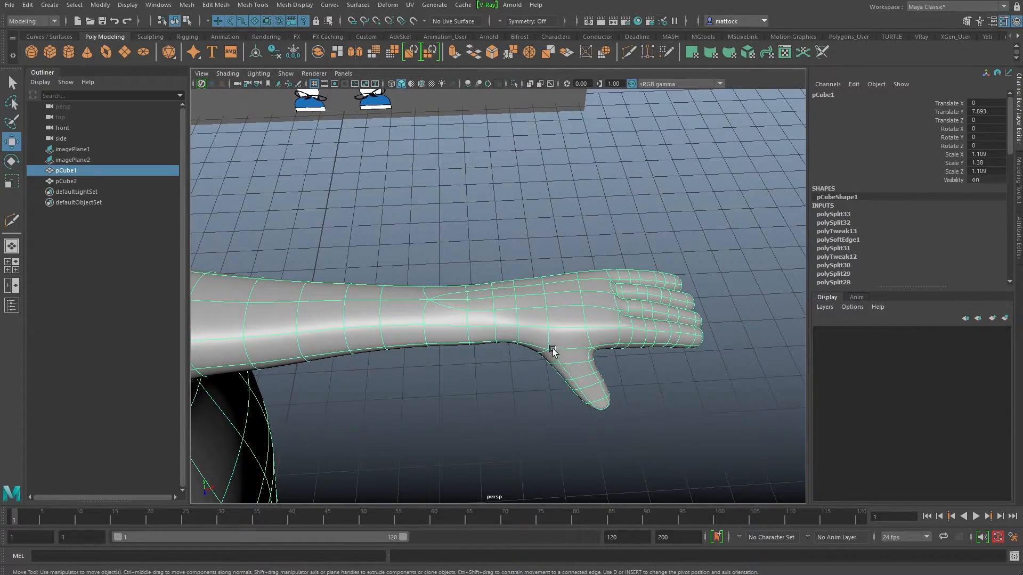
Move the vertices at the thumb's base and along the thumb side of the wrist, then return to object selection.
right_click_drag(552, 318, 552, 348)
right_click_drag(508, 323, 509, 323)
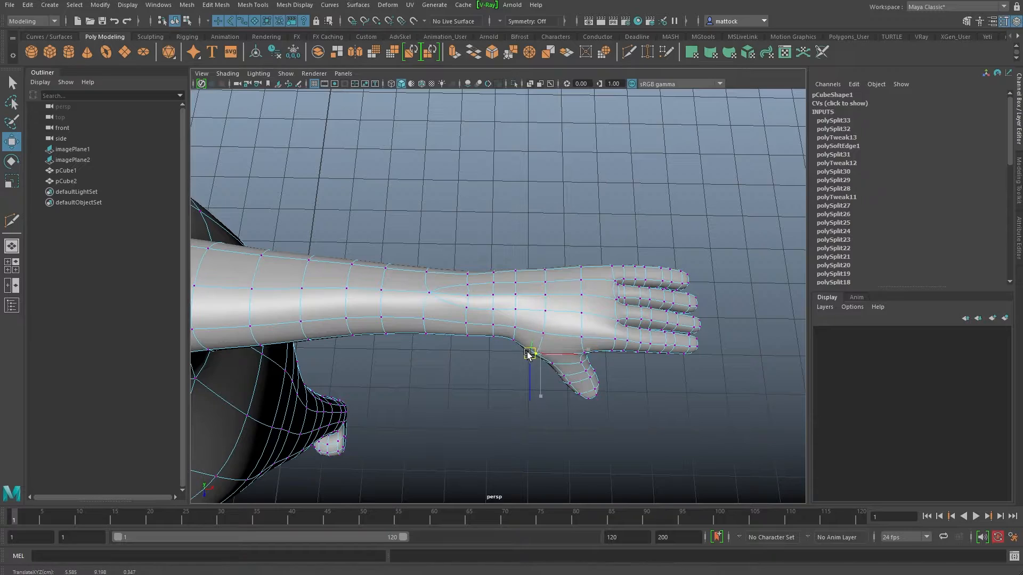
left_click_drag(521, 372, 547, 334, "alt")
left_click(522, 211)
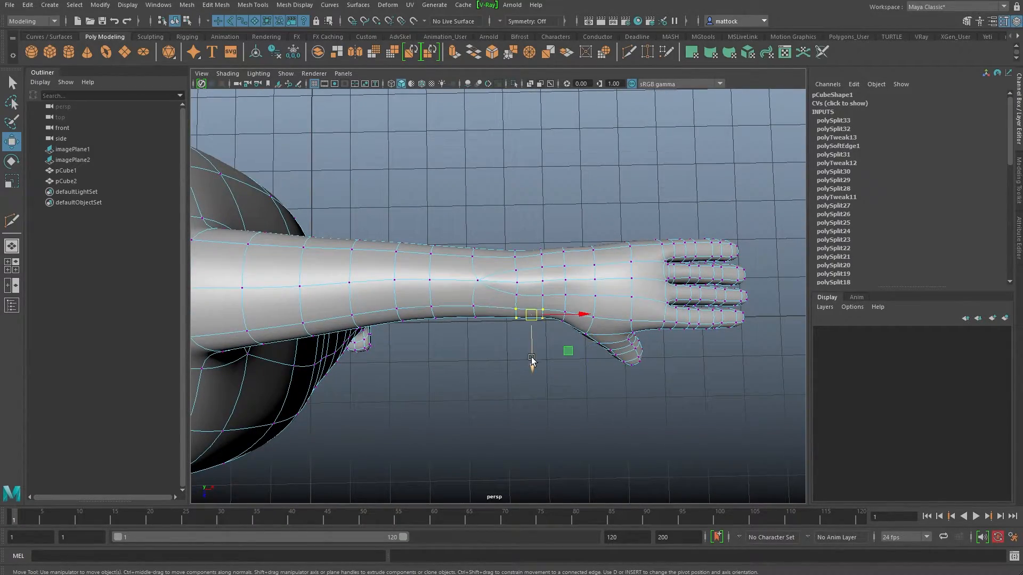
left_click_drag(547, 290, 566, 221, "alt")
right_click_drag(565, 227, 623, 206)
left_click_drag(532, 211, 546, 276, "alt")
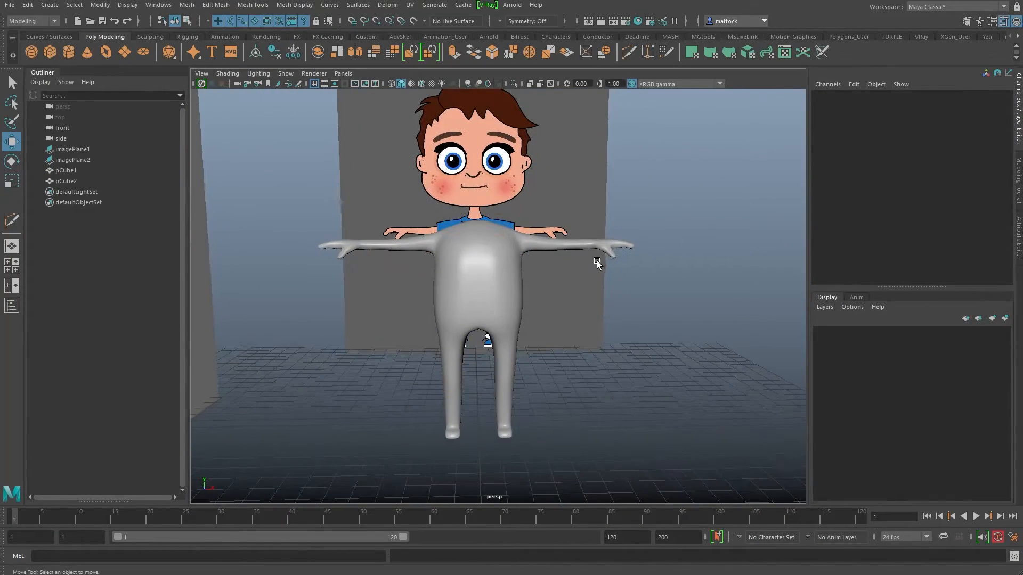
Turn off the body's smooth preview and insert an edge loop across the hand just behind the fingers with the Multi-Cut tool.
left_click_drag(446, 253, 469, 290, "alt")
scroll(538, 308, "up", 5)
left_click(503, 259)
left_click_drag(503, 259, 559, 240, "alt")
scroll(491, 273, "up", 4)
key("1")
left_click_drag(554, 298, 544, 270, "alt")
right_click_drag(544, 271, 608, 235, "alt")
middle_click_drag(607, 234, 475, 275, "alt")
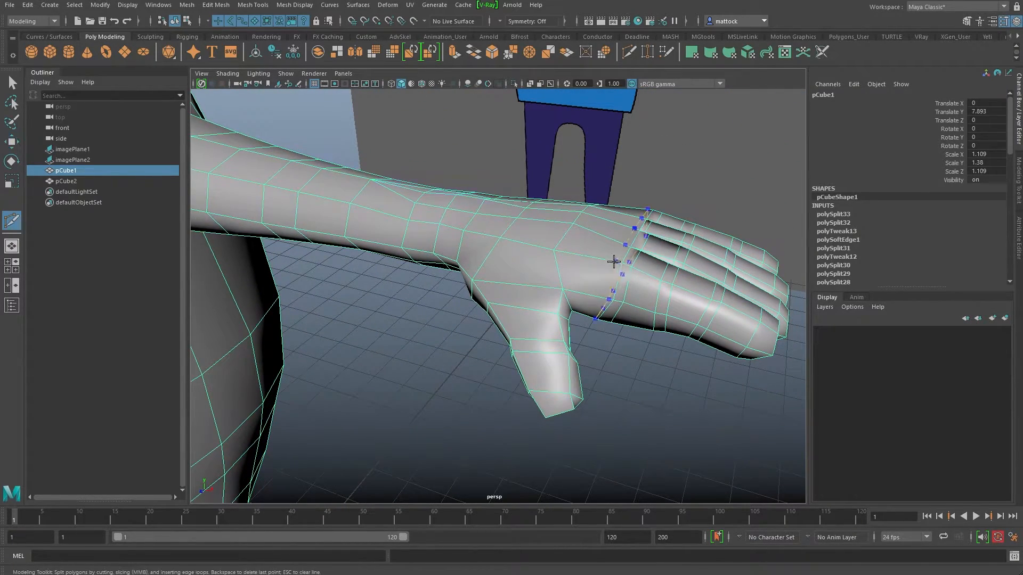
left_click(589, 253, "ctrl")
Try cutting extra edges into the back of the hand at the index finger's base with the Multi-Cut tool.
left_click_drag(619, 216, 486, 265, "alt")
right_click_drag(486, 265, 501, 260, "alt")
middle_click_drag(500, 260, 504, 258, "alt")
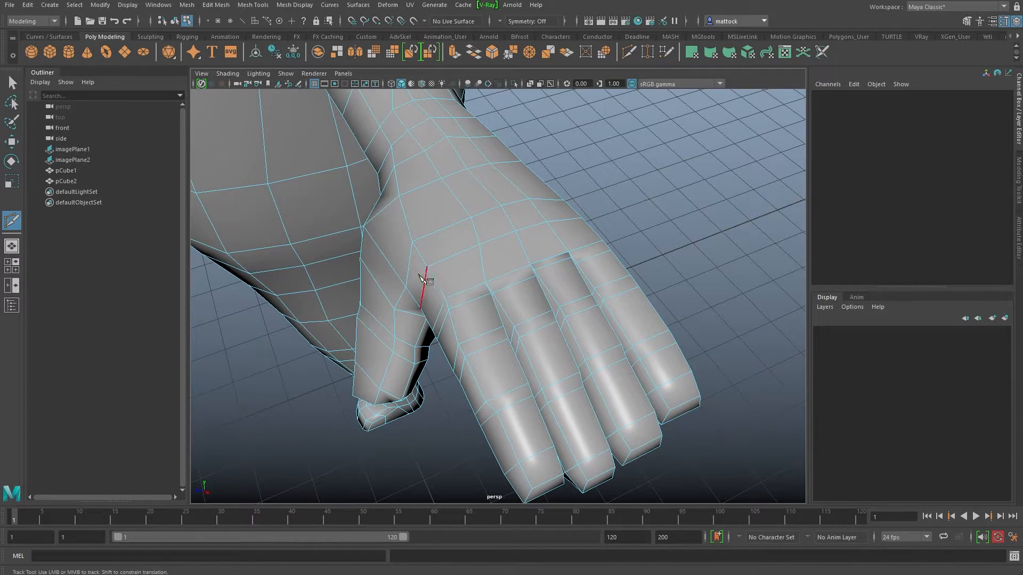
right_click_drag(426, 279, 451, 279, "alt")
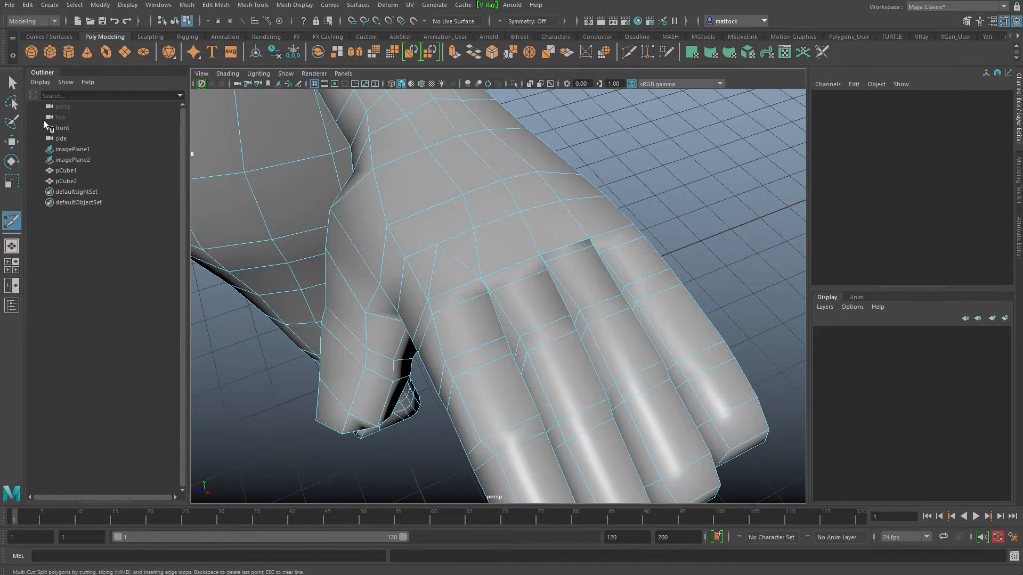
left_click(454, 286)
mouse_move(454, 285)
left_mouse_down("alt")
mouse_move(469, 292)
mouse_move(464, 254)
mouse_move(456, 270)
left_mouse_up("alt")
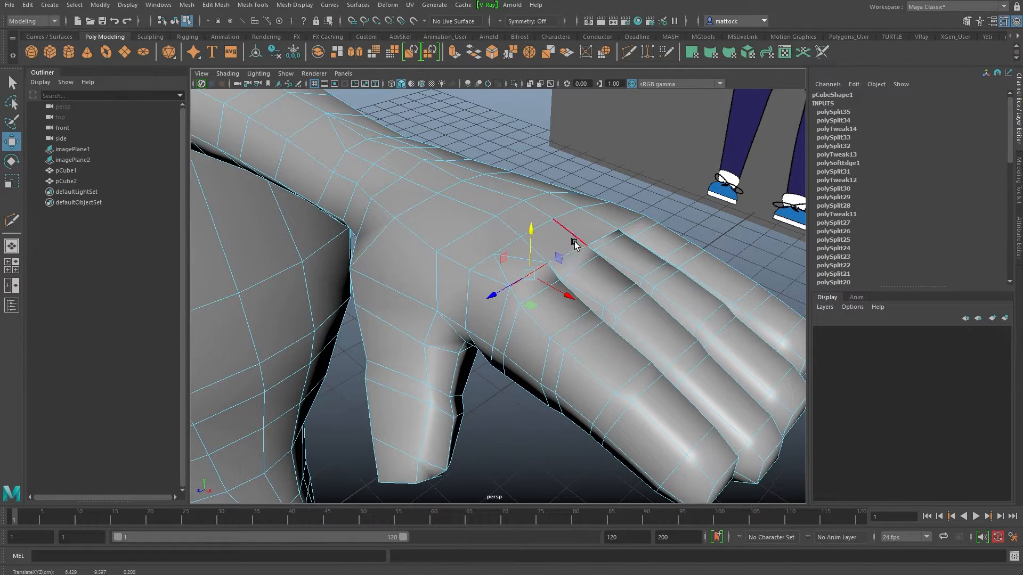
Examine the palm, thumb and finger bases from several angles with the smooth preview on and the mesh deselected.
key("3")
left_click_drag(578, 264, 552, 283, "alt")
left_click(629, 319)
right_click_drag(509, 253, 562, 238)
left_click(558, 204)
left_click_drag(545, 273, 562, 228, "alt")
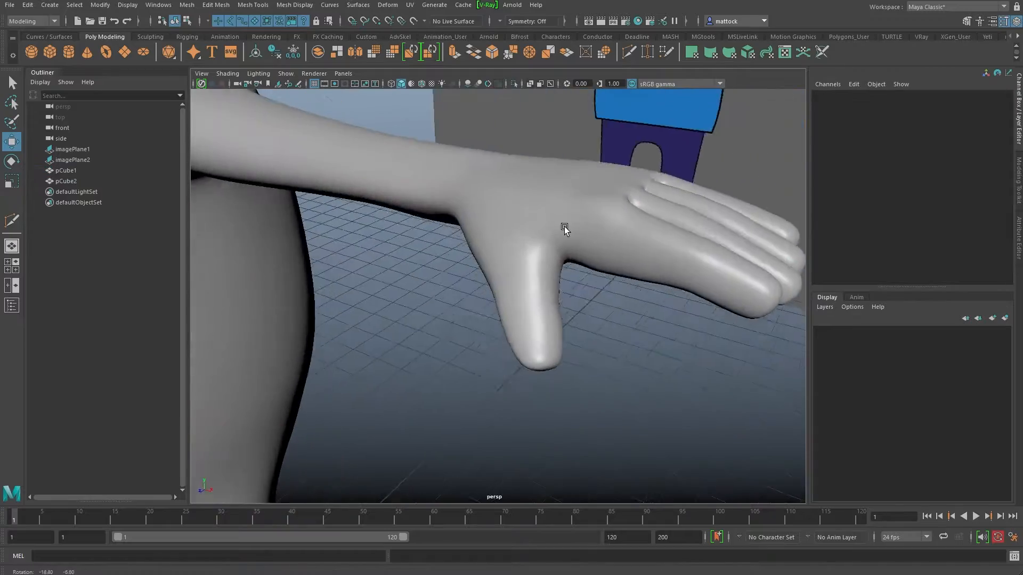
middle_click_drag(563, 228, 431, 263, "alt")
right_click_drag(430, 263, 490, 258, "alt")
left_click_drag(576, 226, 421, 258, "alt")
middle_click_drag(421, 258, 465, 257, "alt")
left_click_drag(464, 257, 624, 237, "alt")
right_click_drag(625, 238, 544, 250, "alt")
left_click_drag(543, 251, 500, 300, "alt")
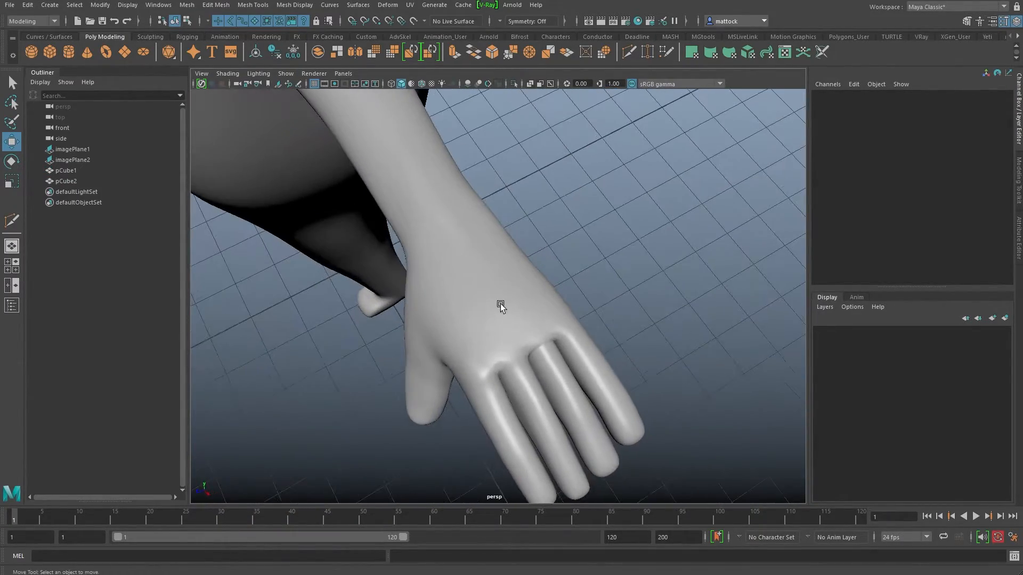
Turn off the smooth preview and examine the edge flow around the index finger's knuckle.
left_click(500, 299)
right_click_drag(492, 319, 484, 295, "alt")
key("1")
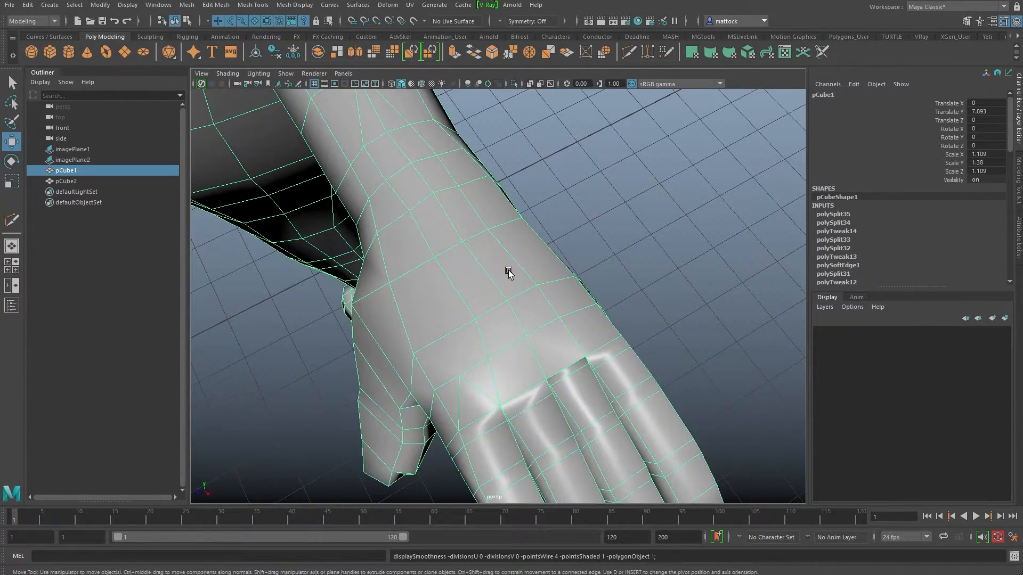
left_click_drag(507, 267, 516, 320, "alt")
right_click_drag(516, 320, 530, 318, "alt")
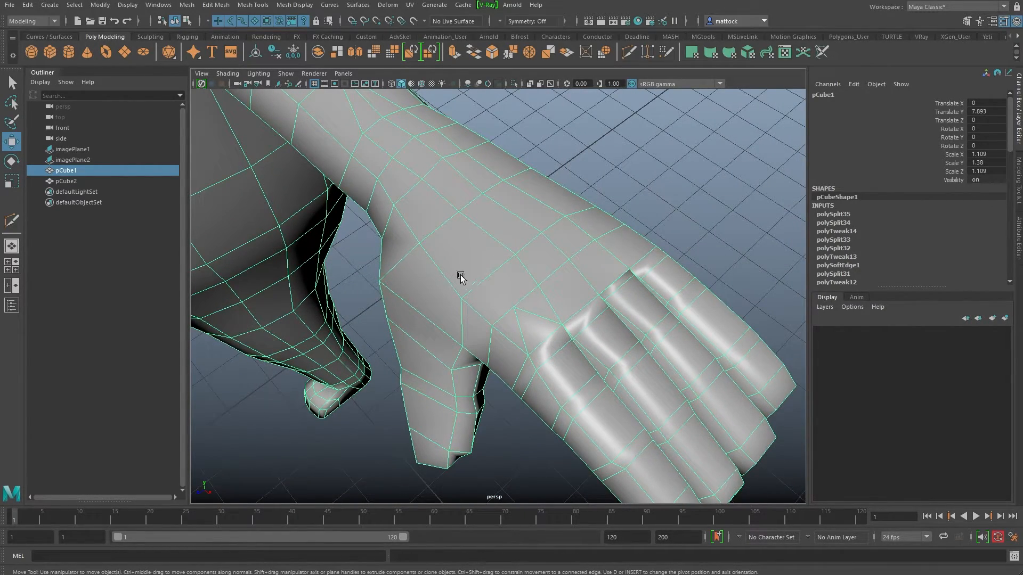
right_click_drag(465, 277, 519, 292, "alt")
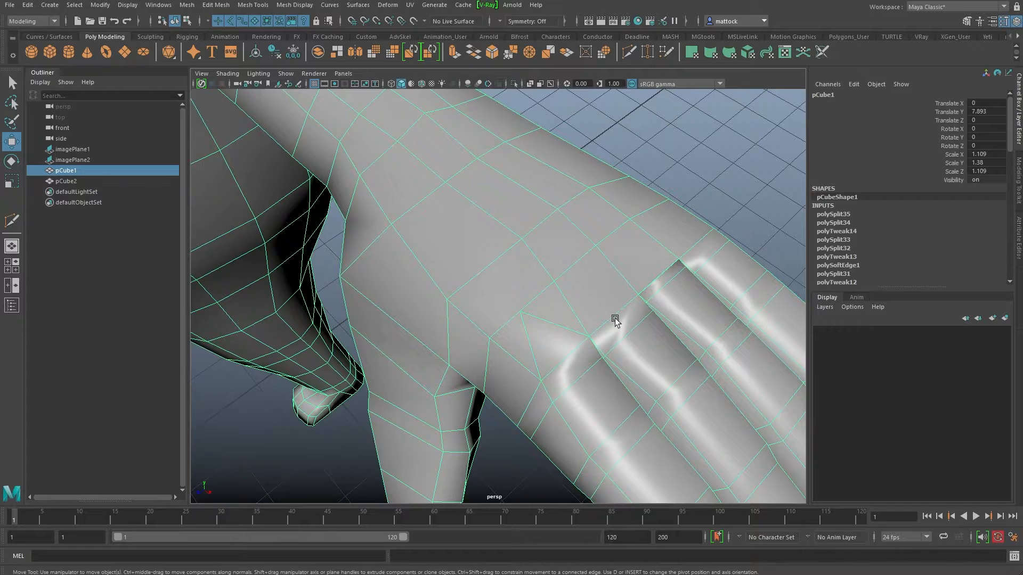
Undo the extra cuts at the index finger's base, and redo the edge loop behind the fingers.
right_click_drag(555, 278, 593, 264)
key("ctrl+z")
key("ctrl+z")
key("ctrl+z")
key("ctrl+z")
key("ctrl+z")
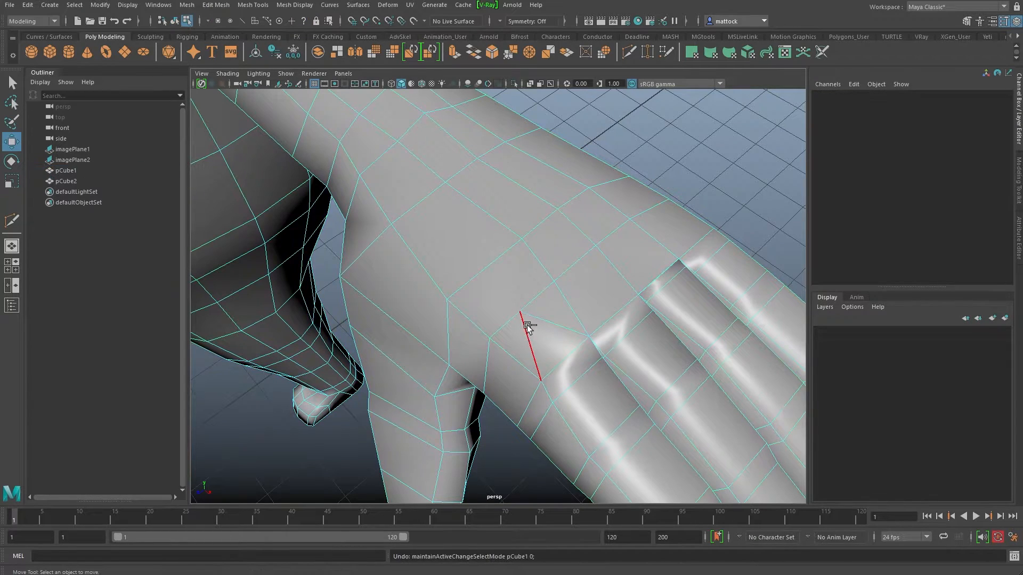
key("ctrl+z")
key("ctrl+z")
key("ctrl+z")
key("ctrl+z")
key("ctrl+z")
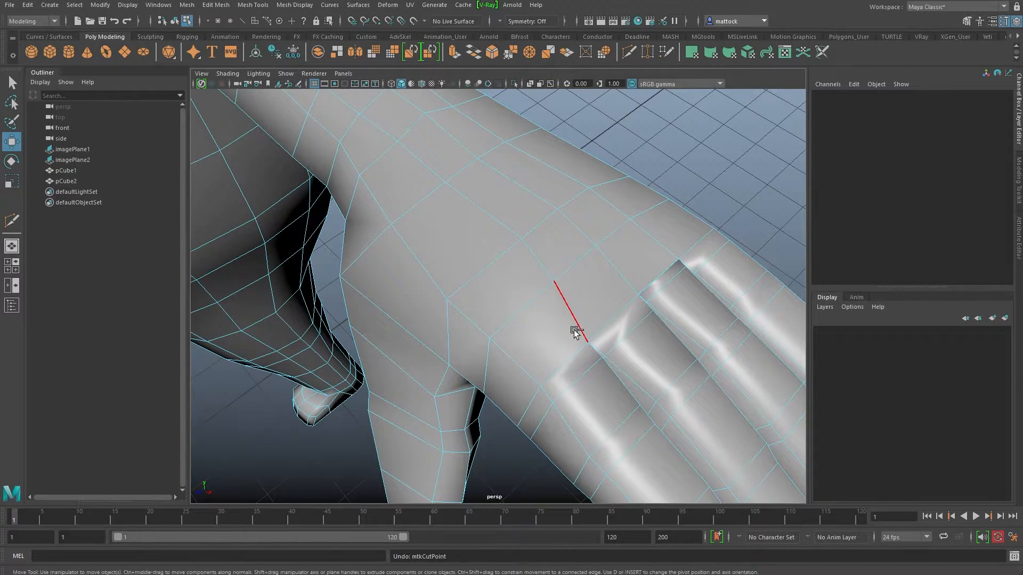
right_click_drag(669, 282, 581, 290, "alt")
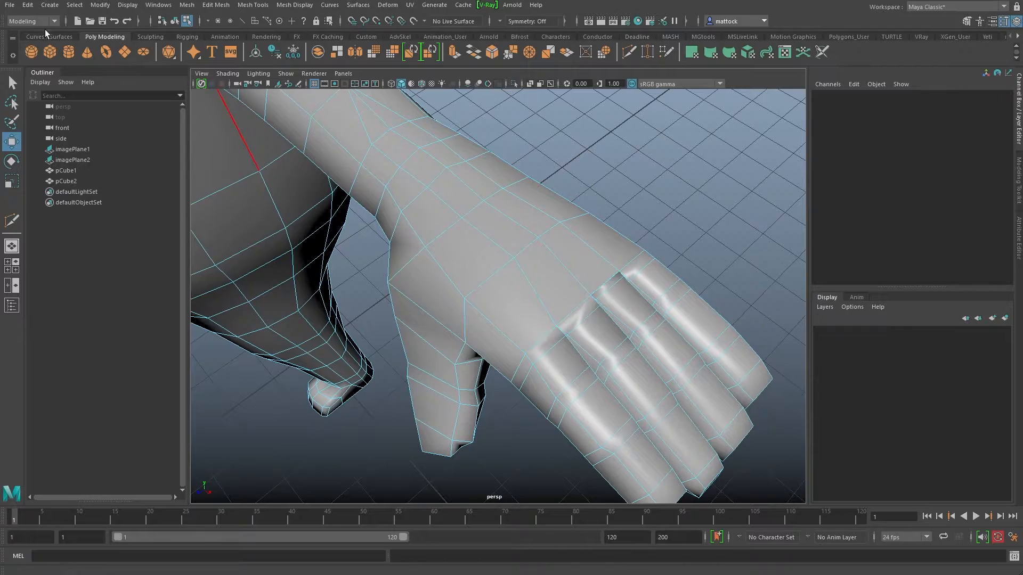
left_click(28, 4)
left_click(65, 36)
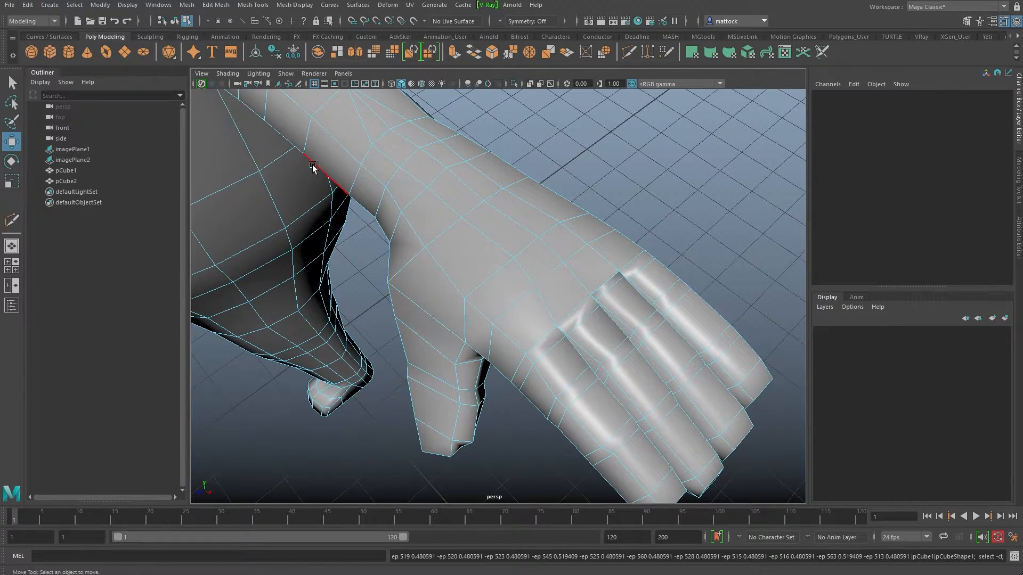
Extrude the top face of the index fingertip, shrink it and sink it with a Local Translate Z of about -0.009.
left_click_drag(545, 237, 522, 220, "alt")
right_click_drag(522, 220, 512, 273, "alt")
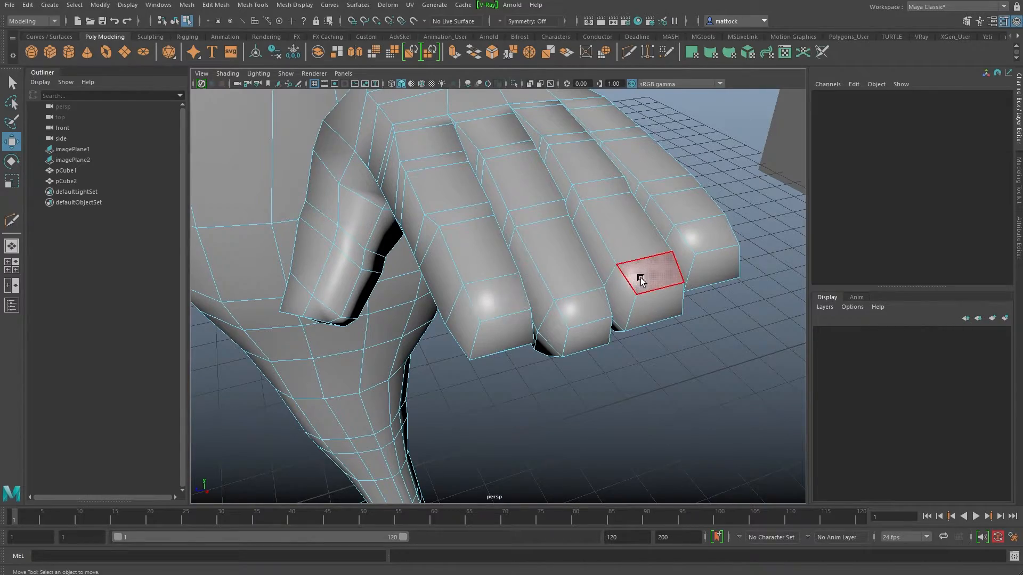
left_click_drag(566, 288, 519, 305, "alt")
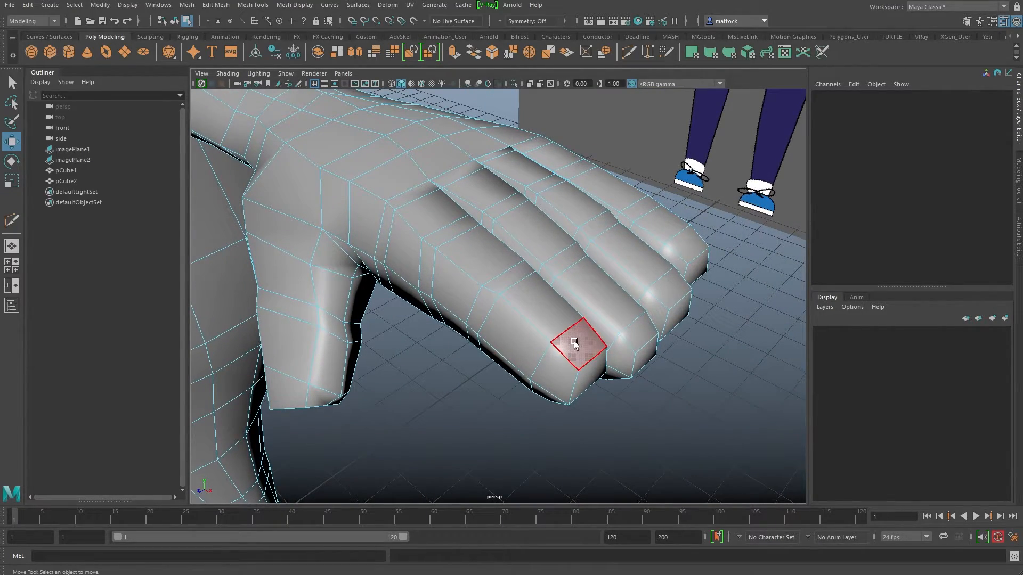
left_click_drag(580, 338, 478, 331, "alt")
mouse_move(477, 331)
right_mouse_down("alt")
mouse_move(445, 316)
mouse_move(476, 318)
right_mouse_up("alt")
left_click(485, 329)
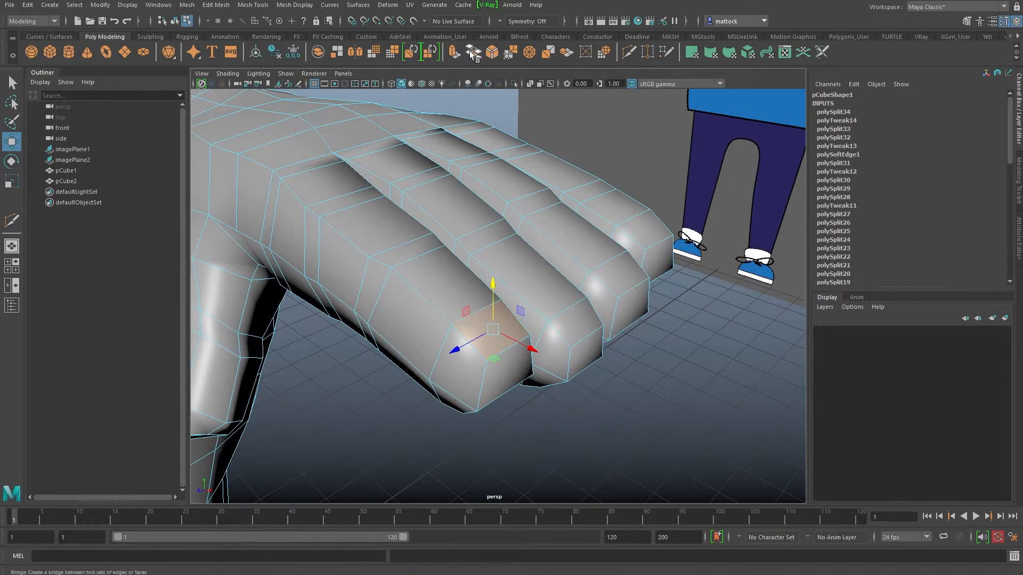
left_click(453, 52)
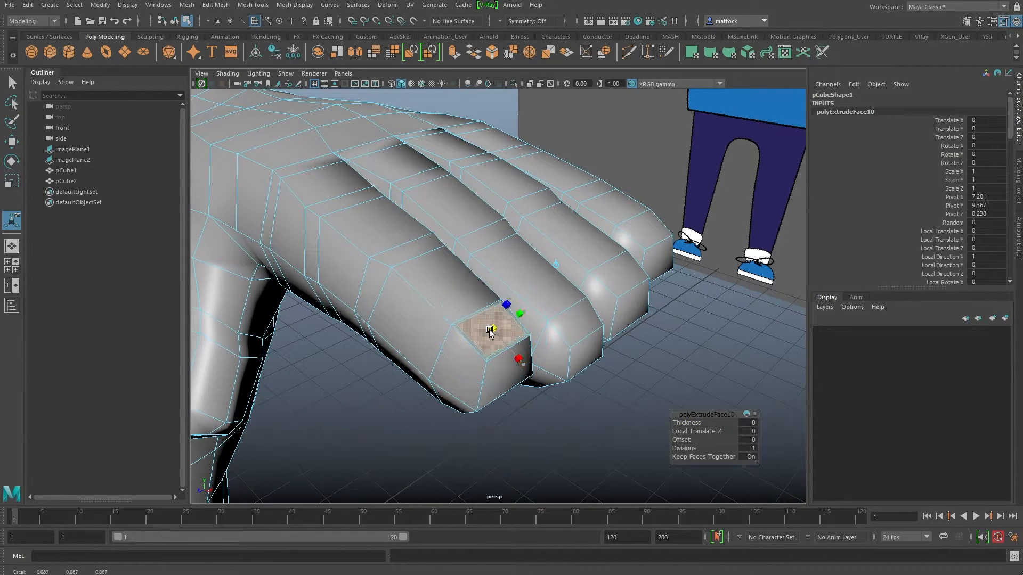
left_click_drag(510, 315, 499, 311)
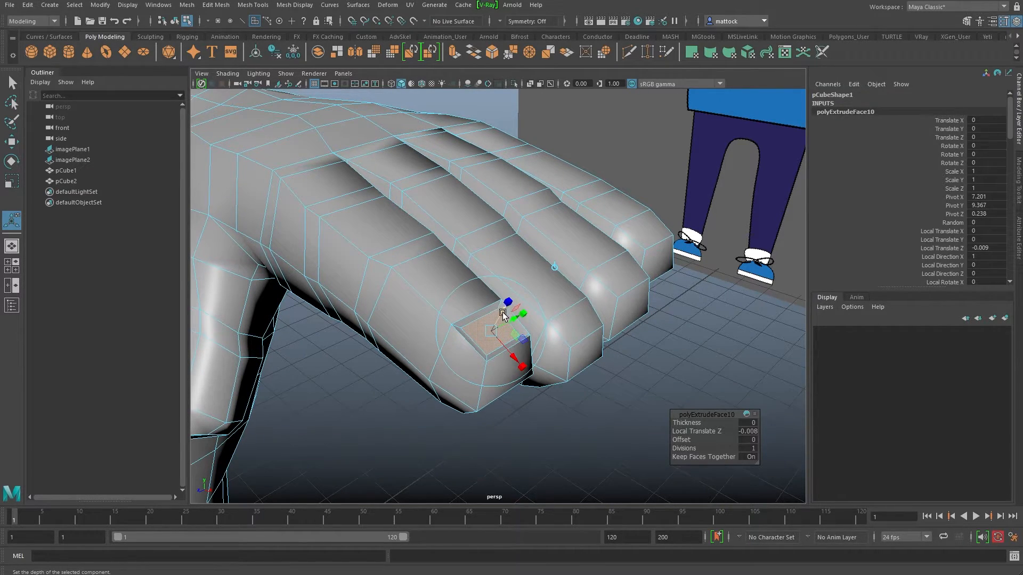
key("f")
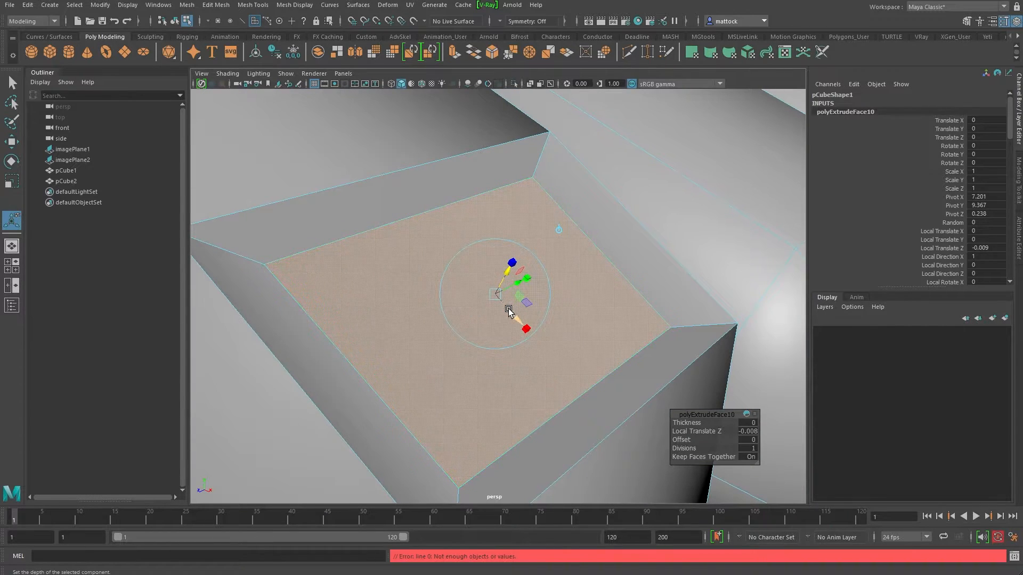
Extrude the sunken fingertip face again, raise it by about 0.013 and adjust its scale to form the nail.
left_click(456, 52)
left_click_drag(507, 271, 520, 243)
right_click_drag(569, 245, 555, 241, "alt")
right_click_drag(460, 256, 564, 253, "alt")
key("r")
left_click_drag(502, 291, 507, 290)
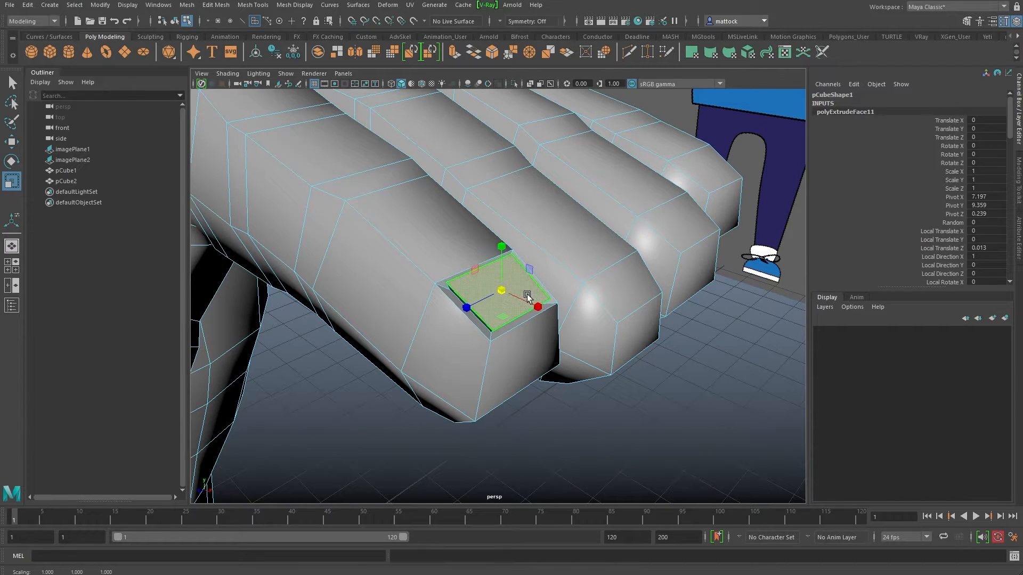
Turn on the smooth preview, return to object selection and examine the new fingernail from several angles.
key("3")
right_click_drag(442, 266, 495, 251)
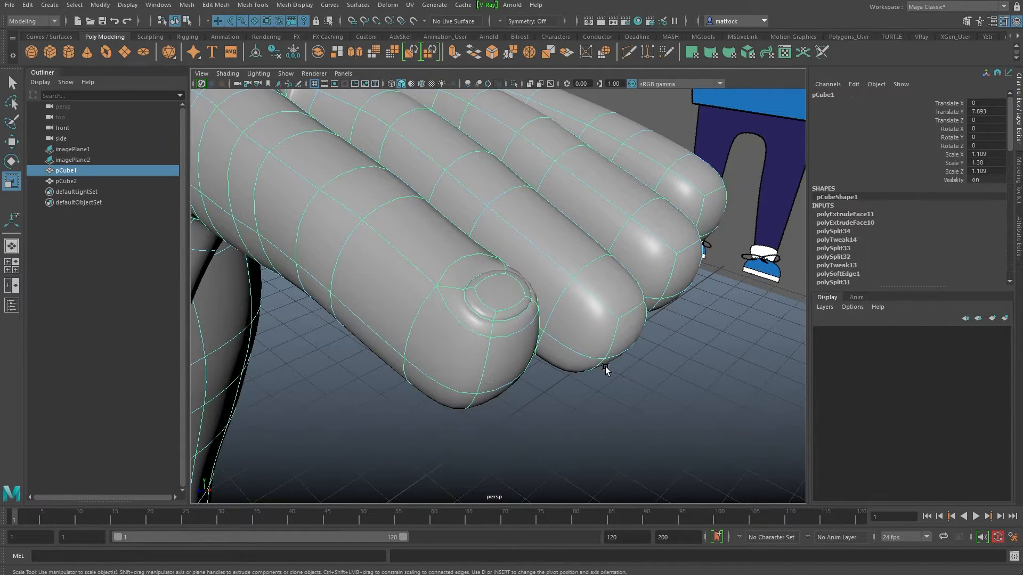
right_click_drag(602, 368, 573, 309, "alt")
left_click_drag(390, 265, 374, 263, "alt")
right_click_drag(374, 264, 500, 255, "alt")
left_click(516, 215)
left_click_drag(510, 228, 263, 278, "alt")
right_click_drag(263, 278, 477, 319, "alt")
left_click_drag(477, 318, 490, 290, "alt")
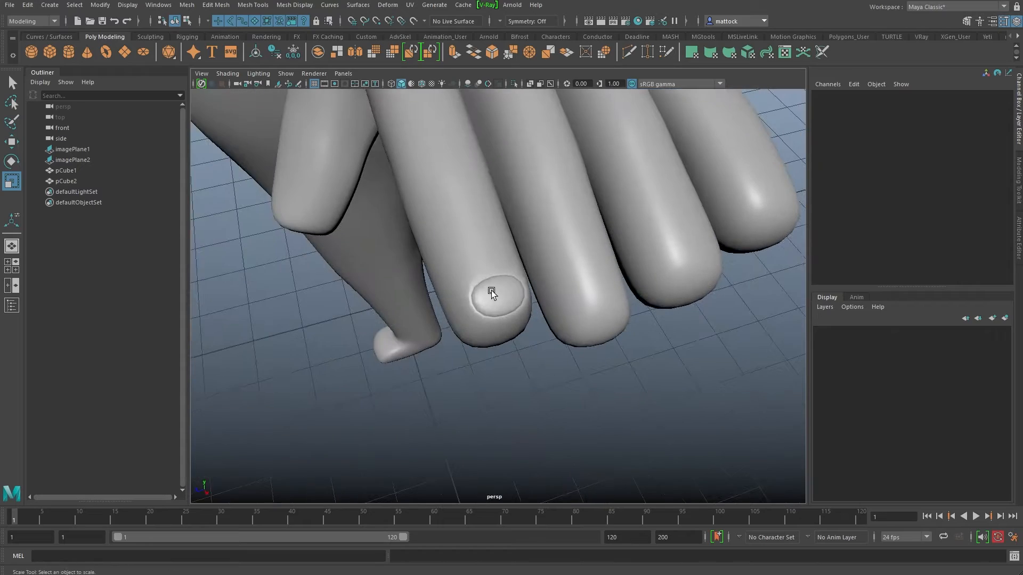
Switch to vertex editing on the body mesh and move the vertices along the index fingernail's rear edge to reshape the nail.
left_click(490, 290)
right_click_drag(491, 289, 498, 291, "alt")
left_click_drag(499, 290, 484, 280, "alt")
right_click_drag(489, 286, 442, 273)
left_click_drag(452, 284, 482, 350, "alt")
right_click_drag(638, 321, 535, 362, "alt")
left_click_drag(535, 360, 375, 452, "ctrl")
right_click_drag(312, 313, 457, 329, "alt")
key("w")
right_click_drag(390, 308, 516, 317, "alt")
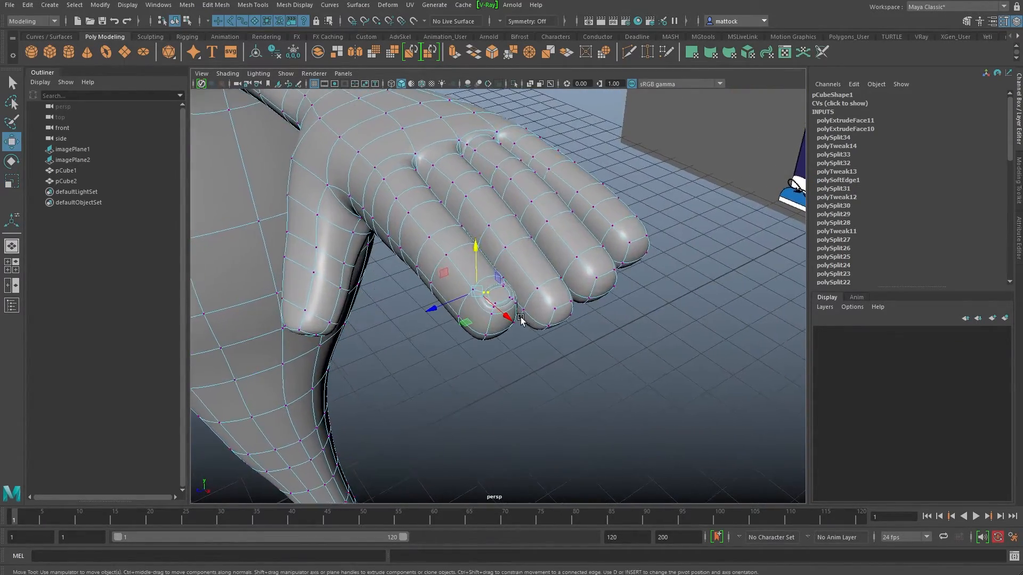
right_click_drag(381, 332, 482, 331, "alt")
middle_click_drag(500, 315, 487, 308)
Adjust the remaining corner vertices around the index fingernail's base, and undo the last change.
left_click_drag(510, 299, 424, 306, "alt")
left_click_drag(495, 320, 510, 301)
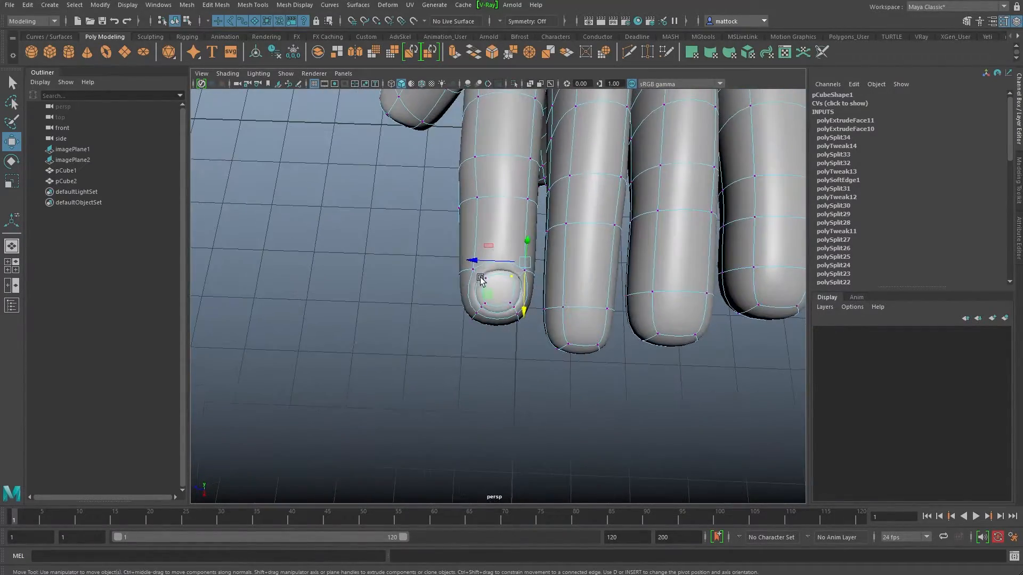
left_click_drag(452, 281, 482, 237, "alt")
left_click_drag(477, 305, 446, 358)
key("ctrl+z")
left_click_drag(440, 323, 524, 316, "alt")
Return to object selection and examine the reshaped index fingernail in both the low-poly and smooth previews.
right_click_drag(491, 255, 538, 235)
left_click_drag(436, 321, 389, 303, "alt")
right_click_drag(389, 303, 471, 294, "alt")
left_click_drag(471, 294, 533, 260, "alt")
left_click(534, 260)
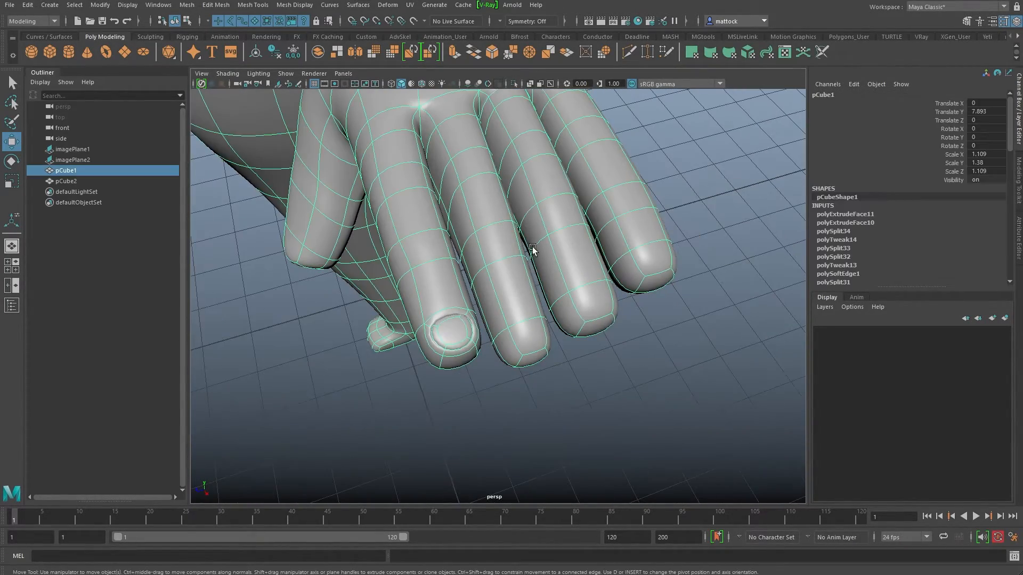
key("1")
left_click_drag(505, 308, 402, 270, "alt")
key("3")
scroll(538, 262, "down", 5)
left_click(581, 246)
right_click_drag(401, 269, 484, 292, "alt")
mouse_move(484, 293)
left_mouse_down("alt")
mouse_move(459, 297)
mouse_move(484, 302)
left_mouse_up("alt")
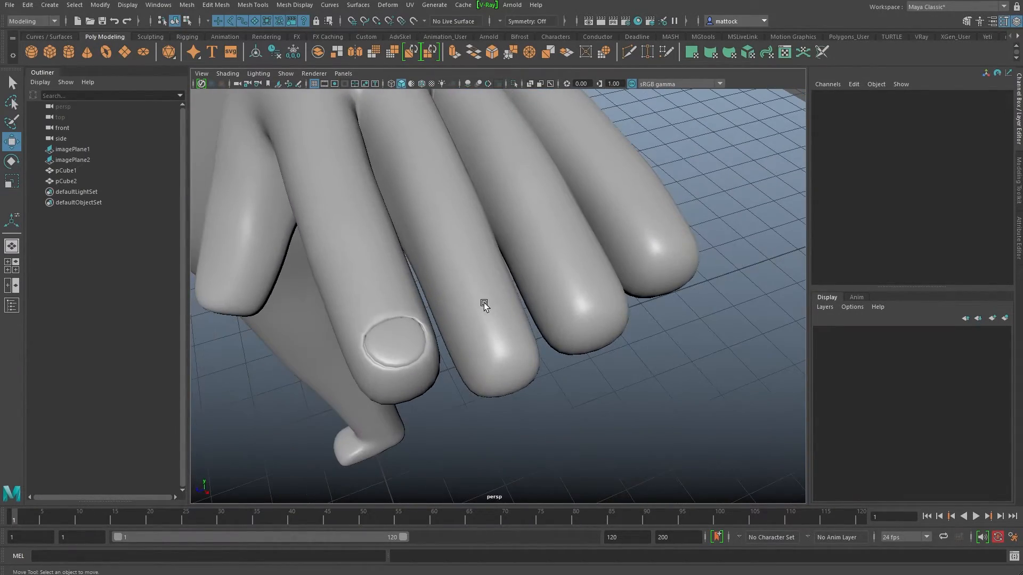
Extrude the top faces of the middle, ring and little fingertips together and scale them to about 0.733.
left_click(486, 282)
key("1")
right_click_drag(516, 315, 496, 343)
left_click(519, 349)
left_click(627, 286, "shift")
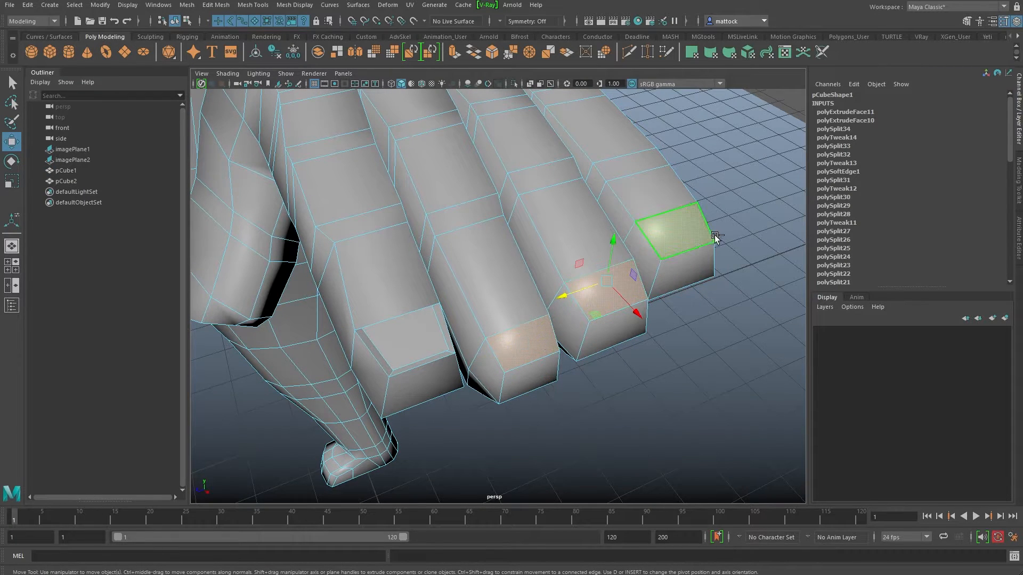
mouse_move(414, 276)
left_mouse_down("alt")
mouse_move(427, 270)
mouse_move(404, 271)
left_mouse_up("alt")
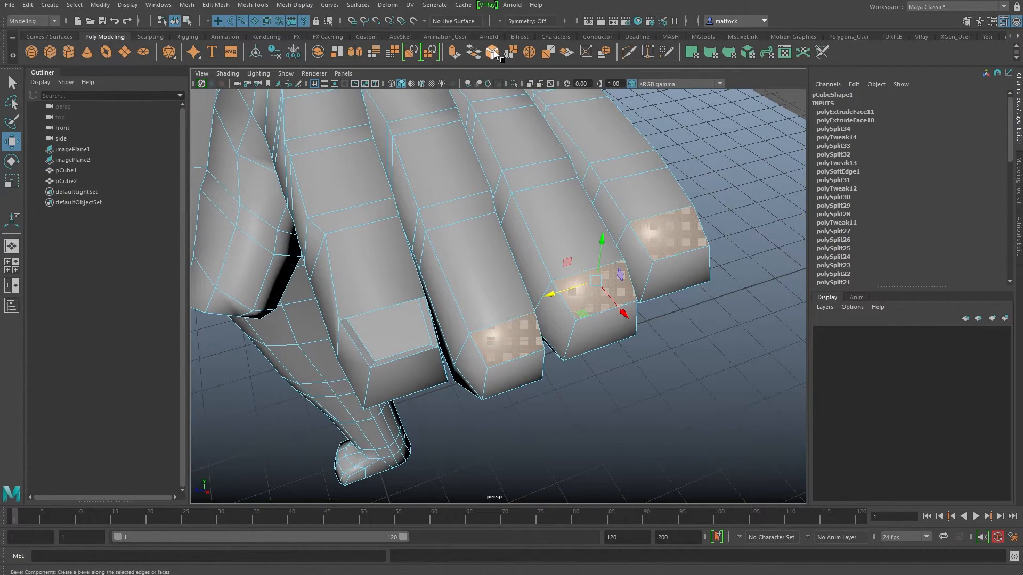
left_click(453, 54)
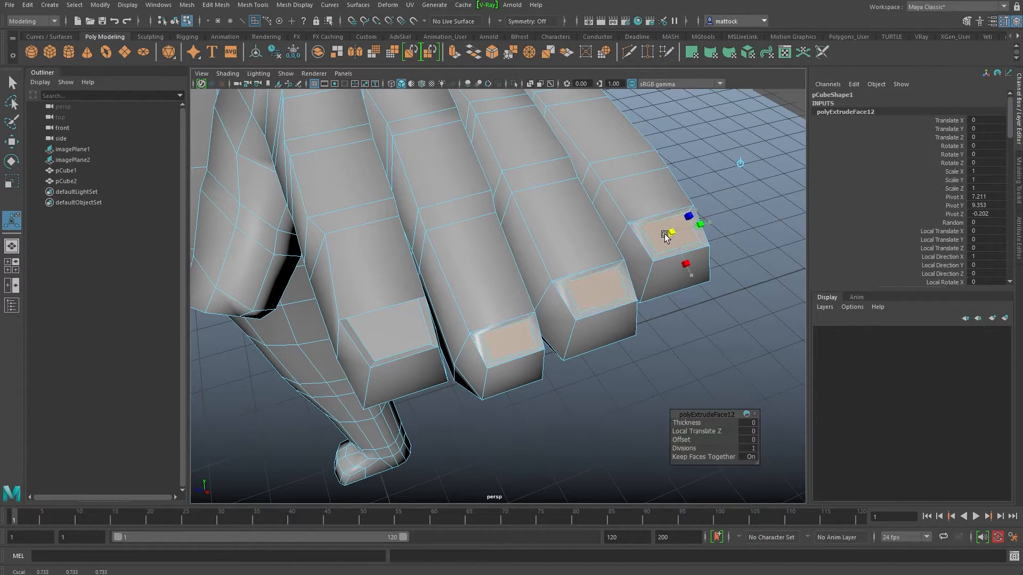
left_click_drag(667, 236, 610, 229, "alt")
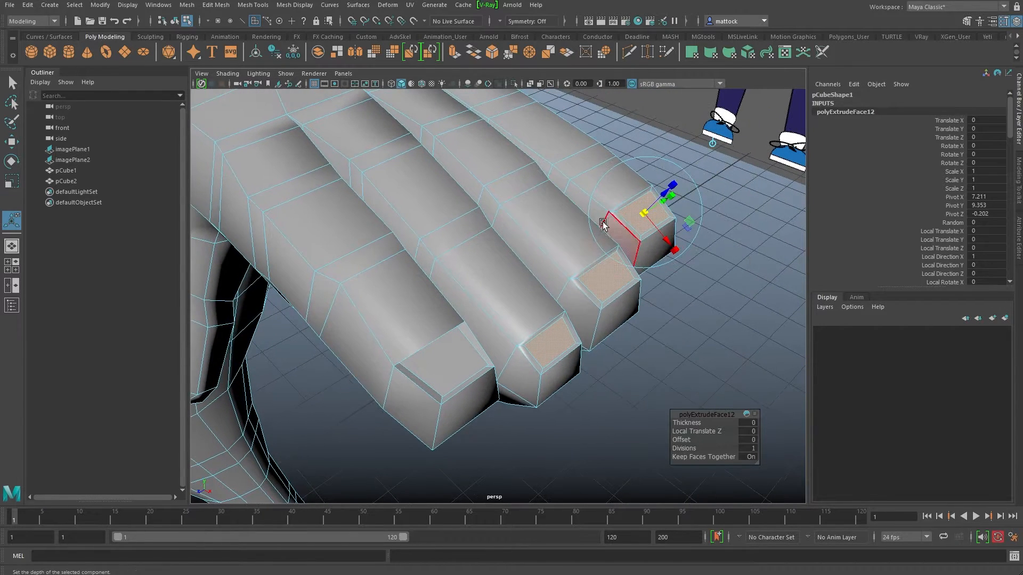
Sink the three fingertip faces with an extrusion, extrude them again with a Local Translate Z of about 0.021, and adjust their scale.
left_click_drag(669, 194, 664, 196)
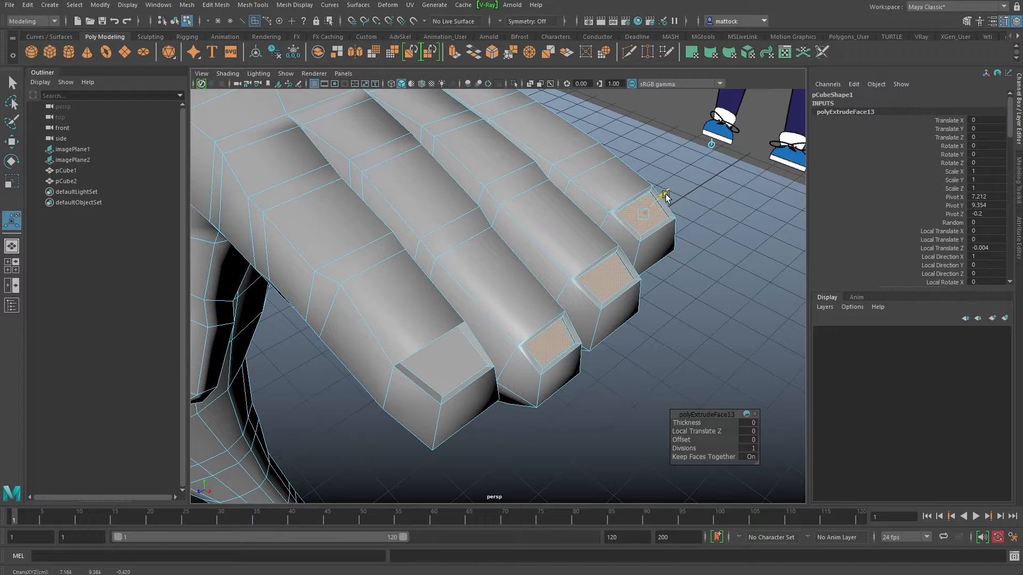
left_click_drag(658, 204, 667, 201)
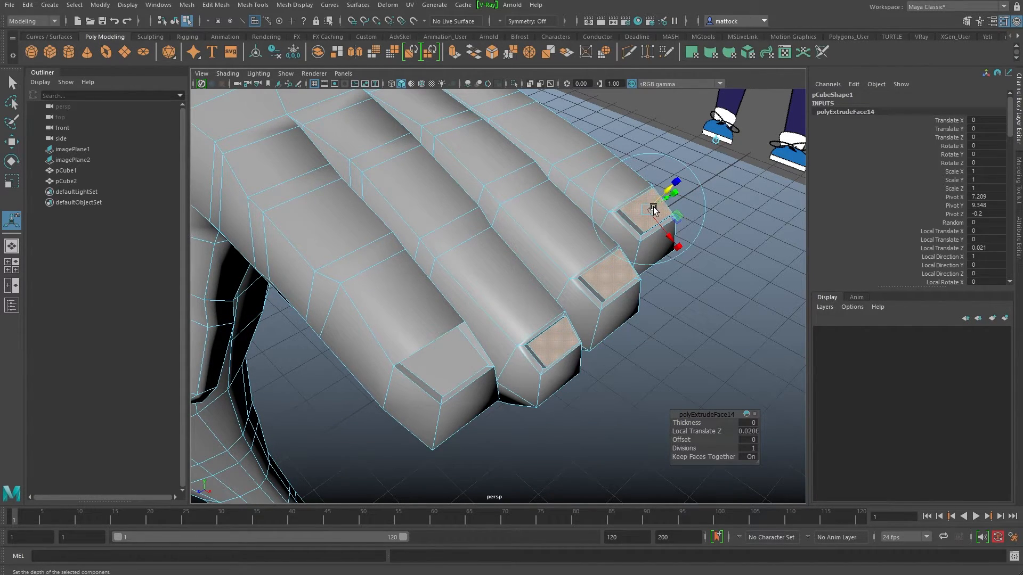
key("r")
left_click_drag(605, 268, 617, 271)
Scale the nail faces of the middle, ring and little fingers individually to fit each fingertip.
left_click_drag(560, 286, 521, 274, "alt")
middle_click_drag(446, 259, 521, 297, "alt")
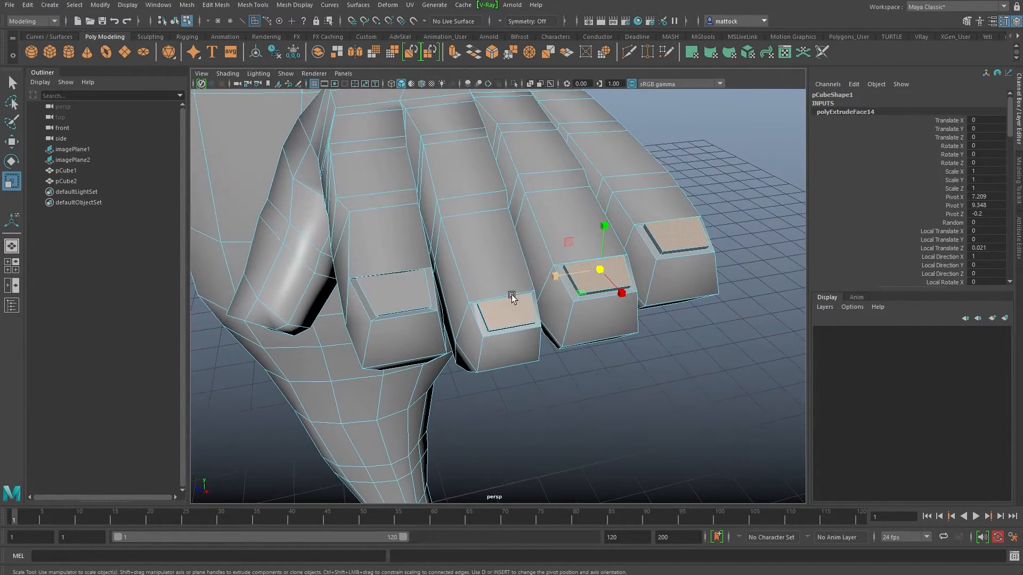
left_click(512, 319)
left_click_drag(520, 317, 506, 312)
left_click(609, 271)
left_click(699, 224)
left_click_drag(677, 238, 581, 301)
Turn on the smooth preview, switch to vertex editing and select the vertices at the middle fingernail's rear edge for moving.
key("3")
key("F9")
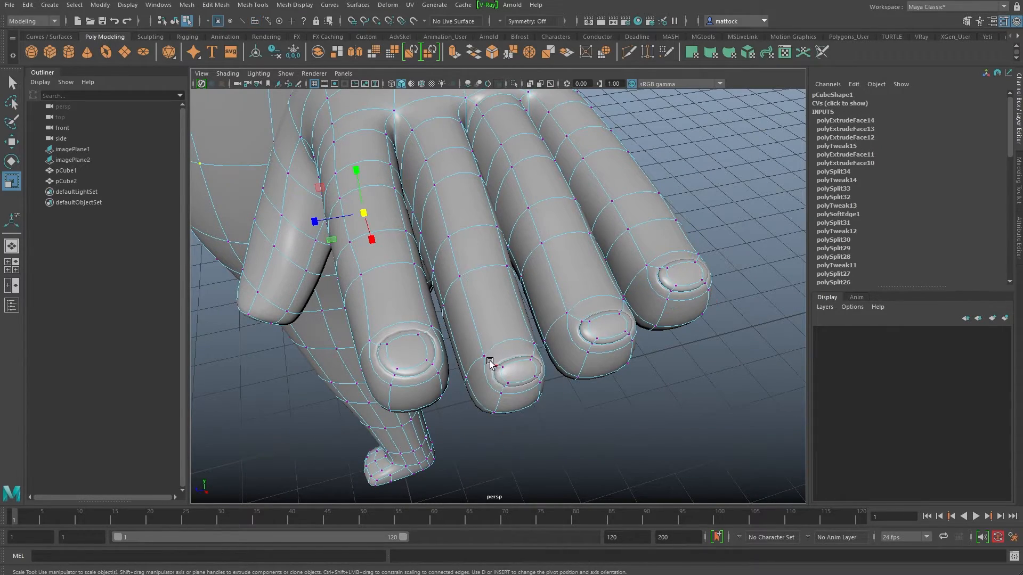
left_click_drag(501, 371, 503, 374)
left_click_drag(502, 377, 503, 360, "alt")
left_click(554, 384)
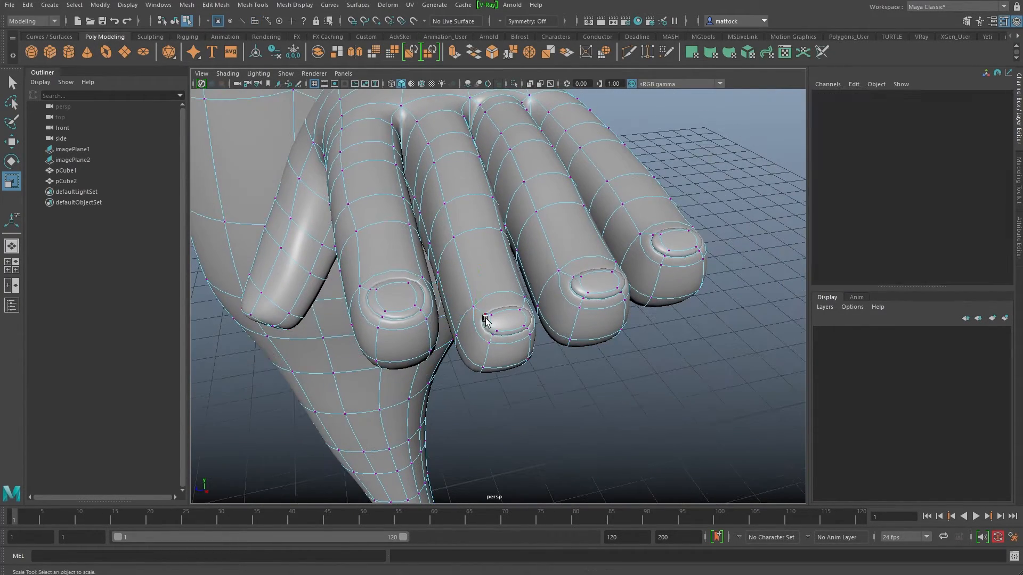
left_click_drag(491, 316, 491, 316)
left_click_drag(490, 317, 490, 308, "alt")
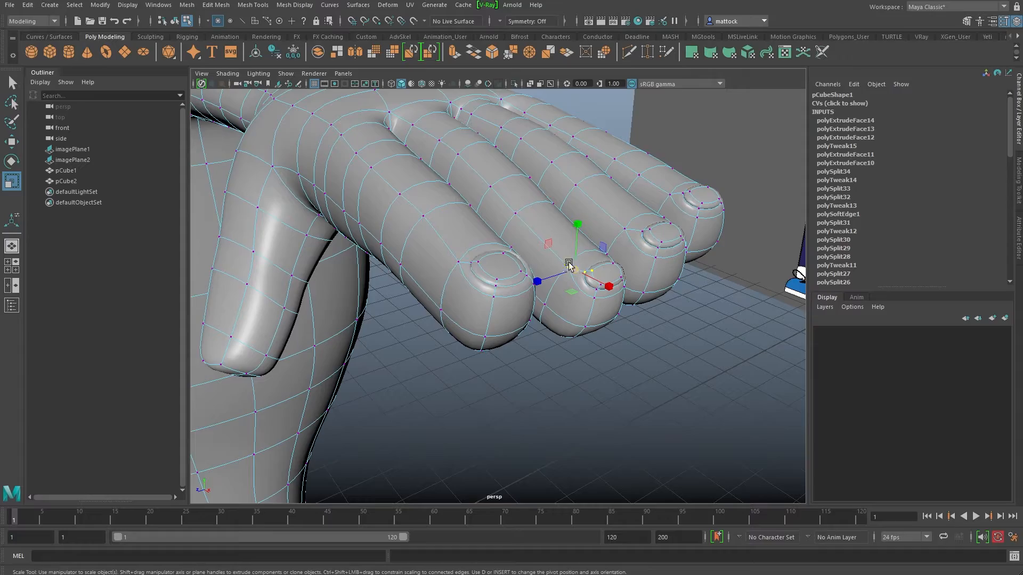
key("w")
left_click_drag(572, 266, 368, 355)
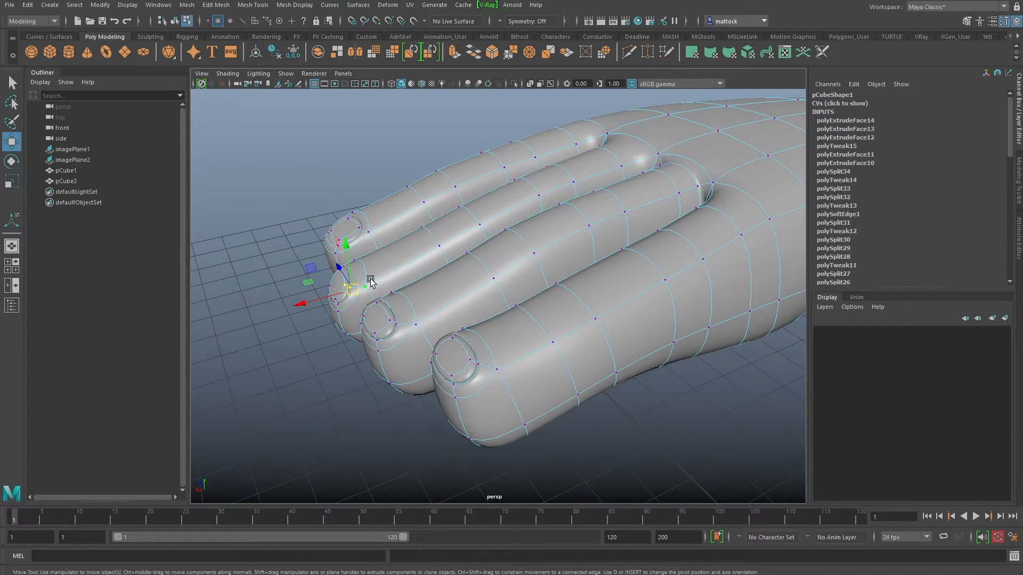
Show the unsmoothed mesh and move the rear-edge vertices of the middle and ring fingernails to reshape the nails.
key("1")
right_click_drag(373, 282, 429, 325, "alt")
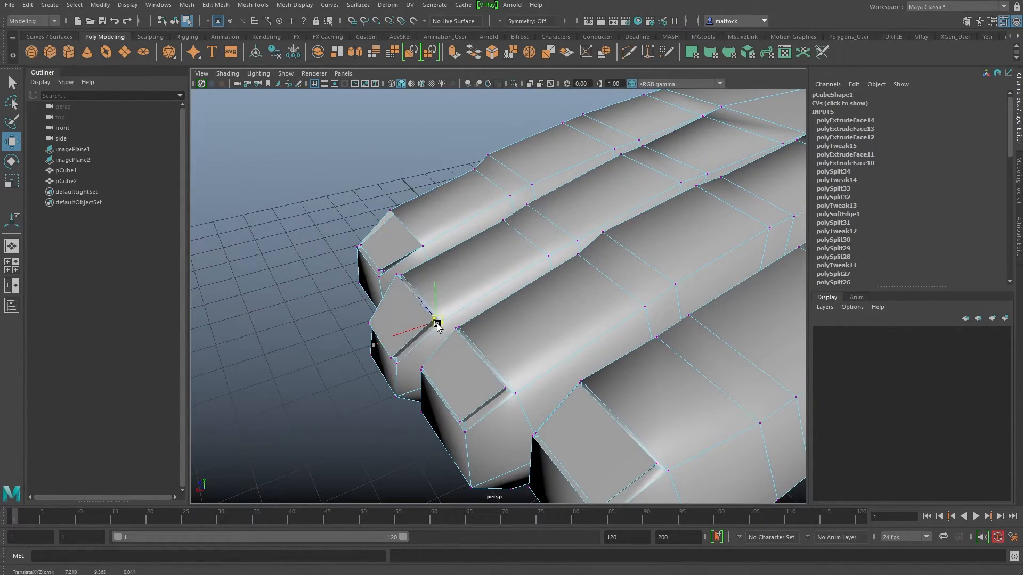
left_click_drag(398, 288, 515, 278, "alt")
left_click_drag(529, 240, 460, 295)
left_click_drag(516, 326, 449, 280, "alt")
left_click_drag(426, 245, 447, 238)
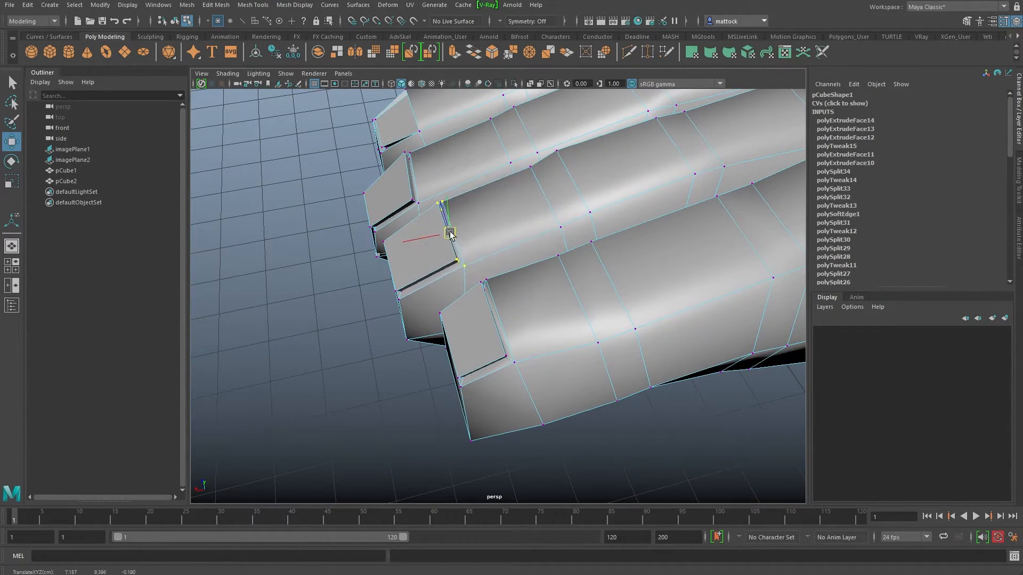
left_click_drag(488, 292, 591, 296, "alt")
left_click_drag(592, 297, 590, 297, "alt")
left_click_drag(675, 304, 538, 218, "alt")
Restore the smooth preview, return to object selection and examine the fingernails and hand from several angles.
key("3")
left_click_drag(542, 290, 547, 293, "alt")
right_click_drag(586, 274, 602, 269)
left_click(714, 230)
left_click_drag(714, 228, 496, 284, "alt")
left_click(495, 284)
left_click_drag(479, 337, 367, 342, "alt")
left_click_drag(518, 301, 419, 354, "alt")
Switch to vertex editing on the unsmoothed thumb and move the vertex at the side of its tip to shape the nail area.
right_click_drag(420, 353, 372, 335)
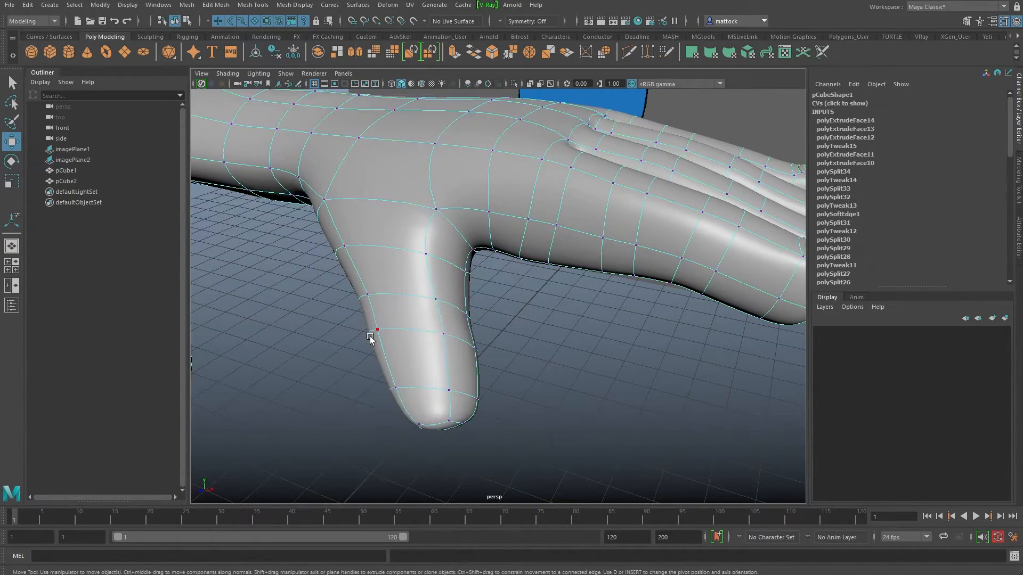
left_click_drag(373, 336, 341, 307, "alt")
left_click_drag(513, 414, 512, 413)
left_click_drag(513, 413, 408, 357, "alt")
key("e")
key("w")
left_click(547, 371)
key("1")
right_click_drag(408, 318, 400, 361)
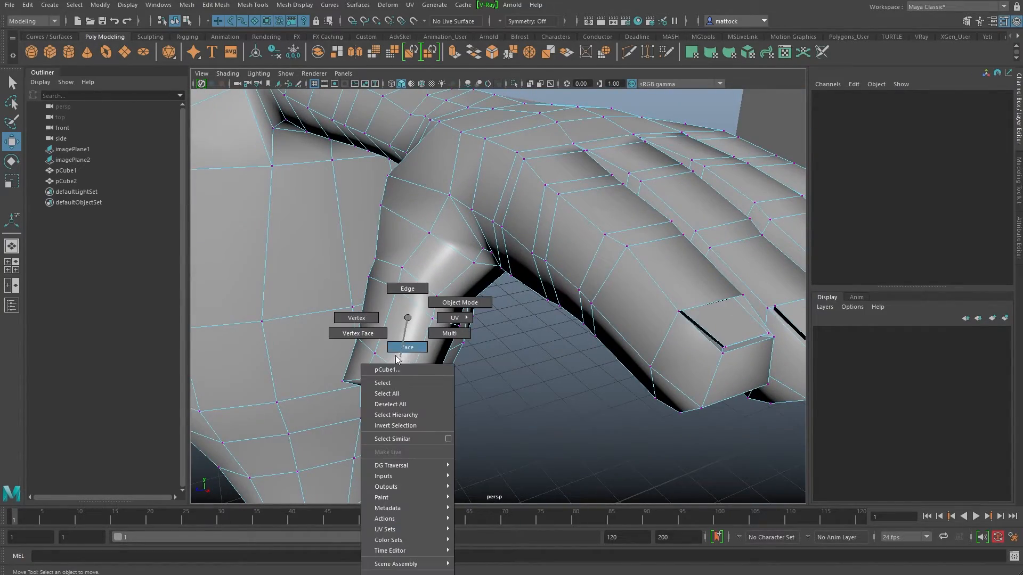
right_click_drag(369, 321, 369, 321)
left_click_drag(369, 321, 525, 369, "alt")
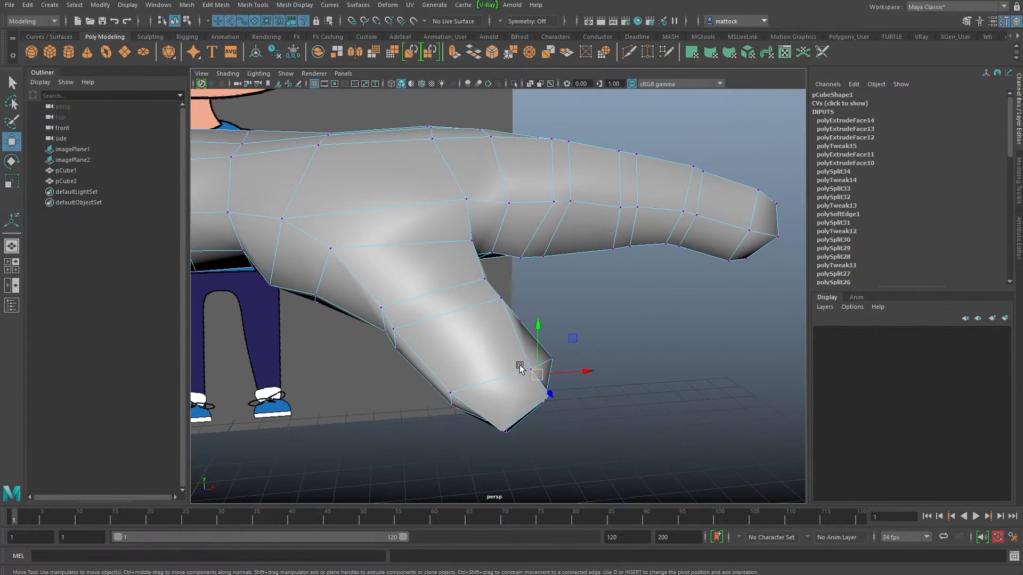
left_click(531, 370)
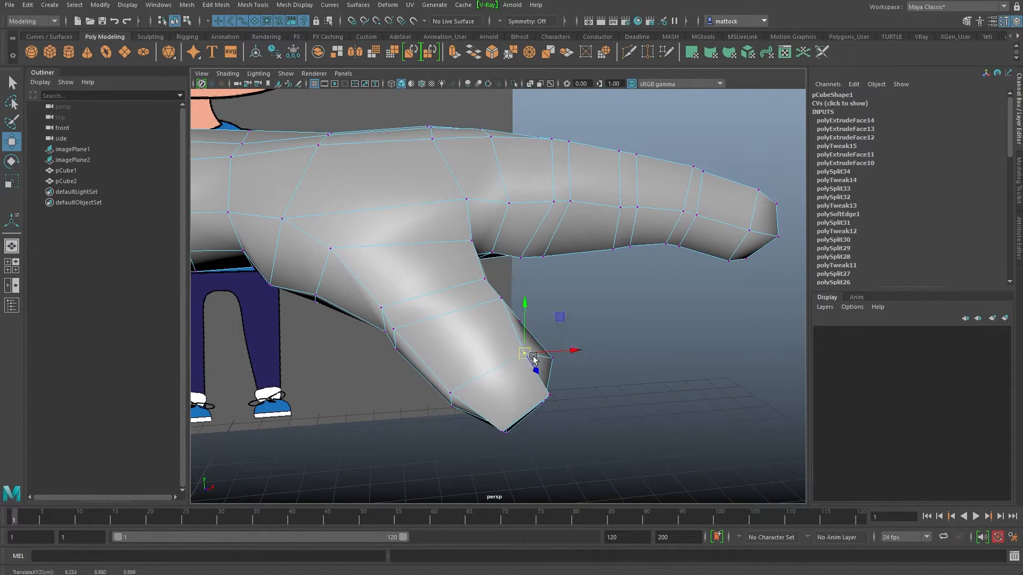
left_click_drag(540, 349, 367, 370, "alt")
left_click(430, 359)
Extrude the top face of the thumb tip and scale it to about 0.833.
left_click_drag(431, 359, 329, 351, "alt")
left_click_drag(436, 339, 532, 320, "alt")
right_click_drag(532, 320, 535, 344)
left_click(551, 333)
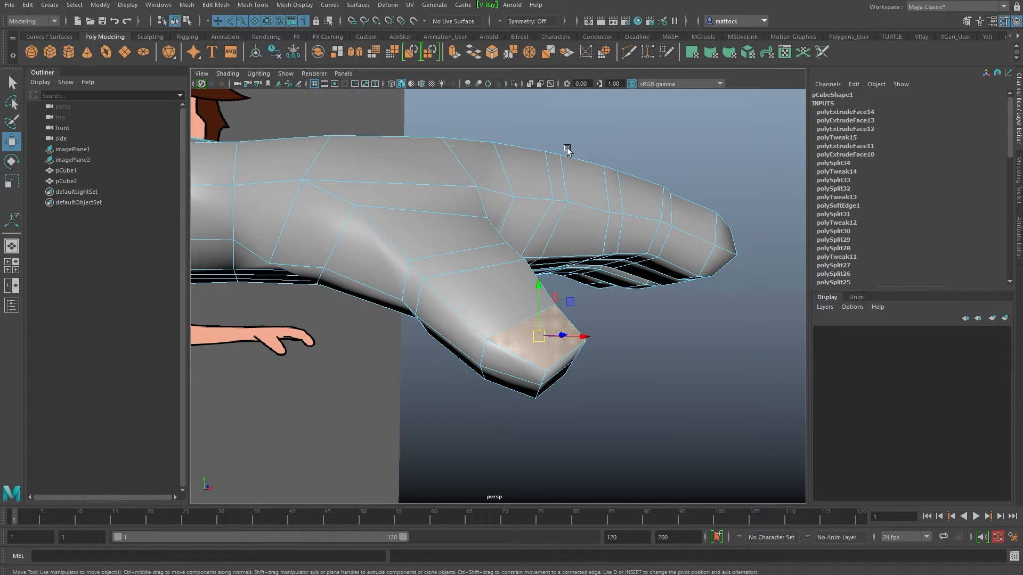
left_click(454, 54)
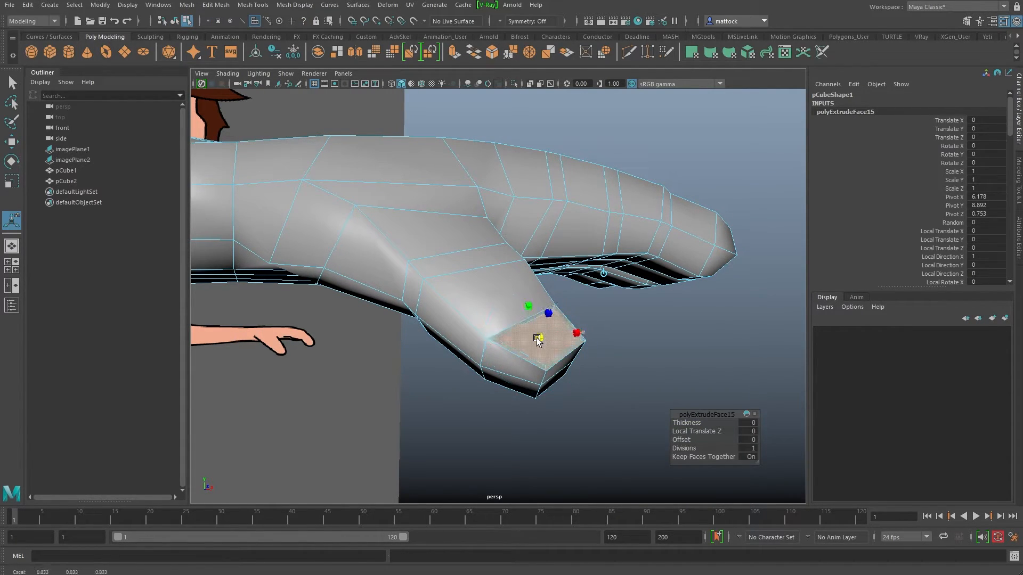
key("q")
key("F8")
key("g")
left_click_drag(537, 350, 587, 342, "alt")
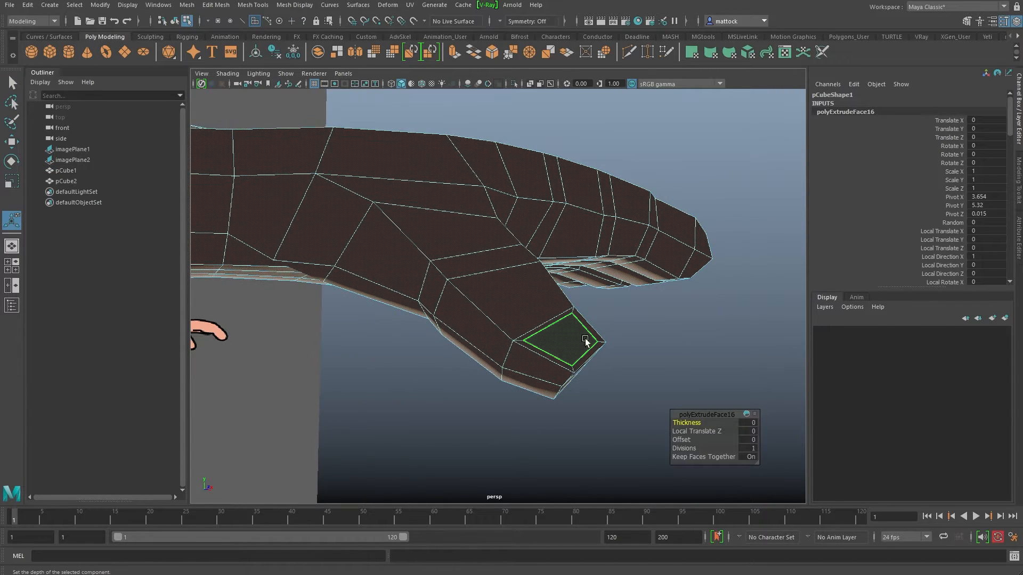
key("ctrl+z")
Reselect the shrunken thumb-tip face, extrude it inward, and extrude it again with a Local Translate Z of about 0.028 to form the nail.
right_click_drag(574, 318, 574, 347)
left_click(572, 346)
key("w")
left_click_drag(567, 338, 537, 340)
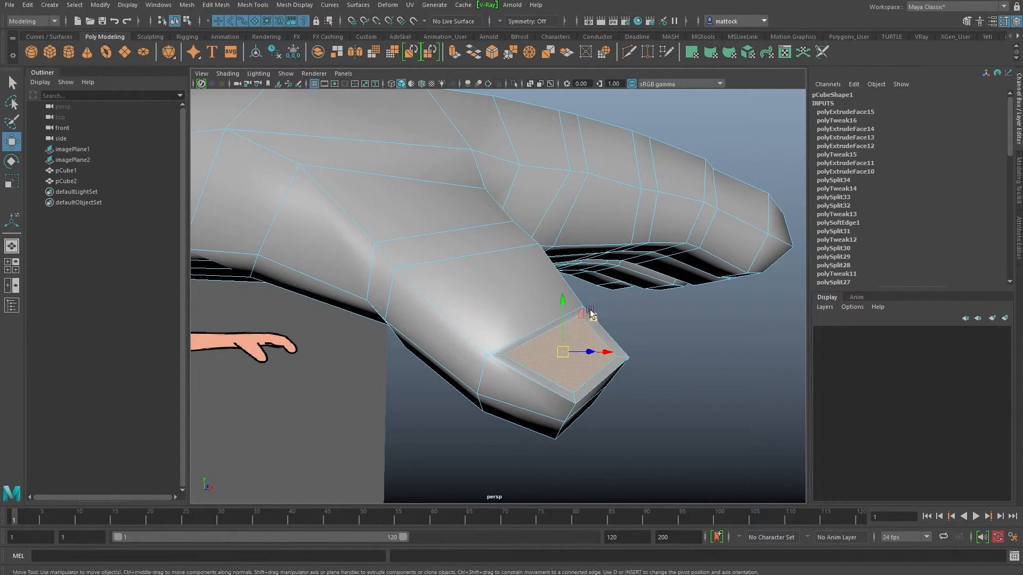
left_click_drag(505, 367, 581, 325, "alt")
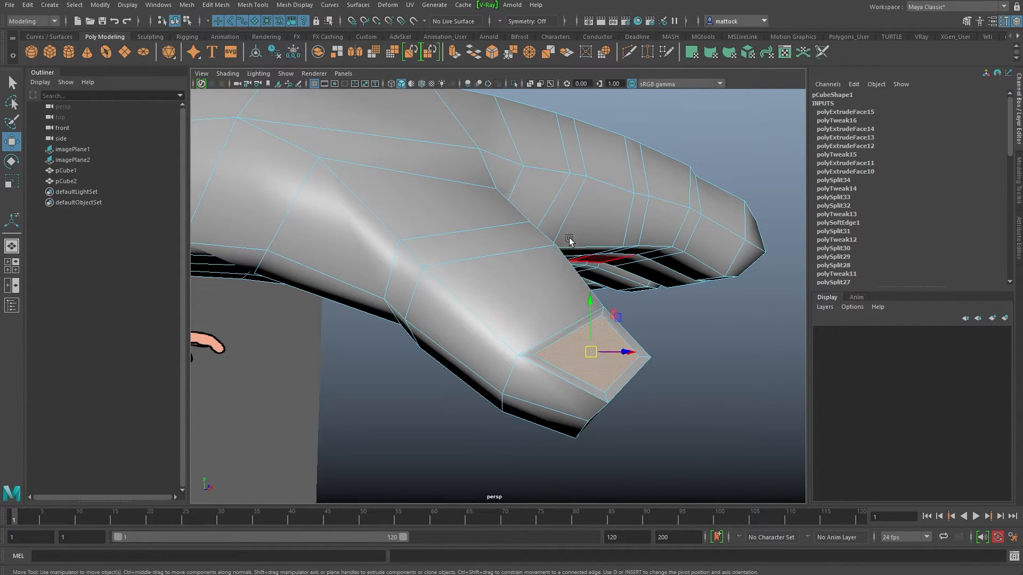
key("ctrl+e")
left_click_drag(554, 233, 697, 279, "alt")
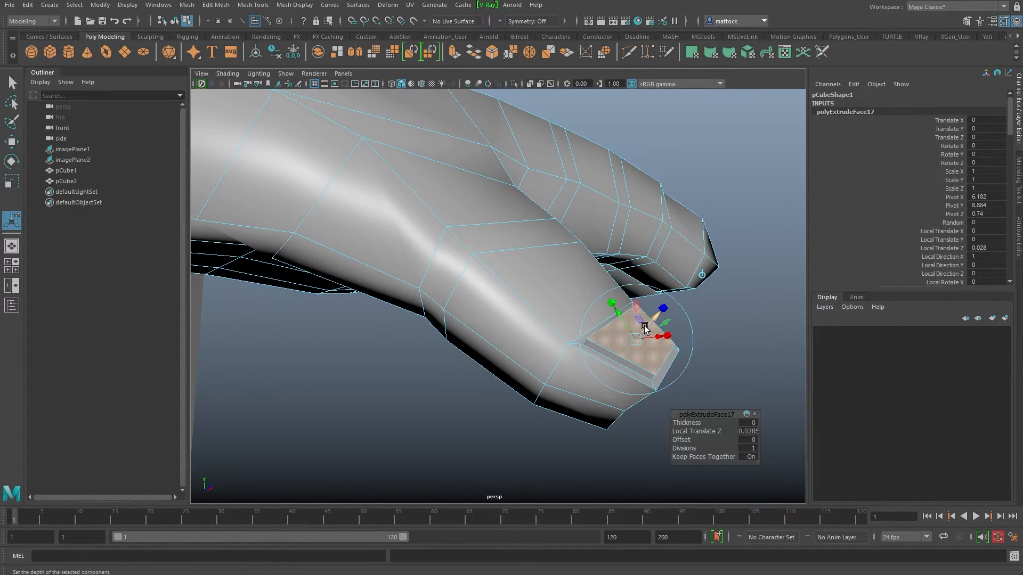
left_click_drag(648, 346, 523, 356, "alt")
Turn on the smooth preview and adjust the vertices at the thumbnail's rear edge.
key("3")
right_click_drag(514, 318, 463, 320)
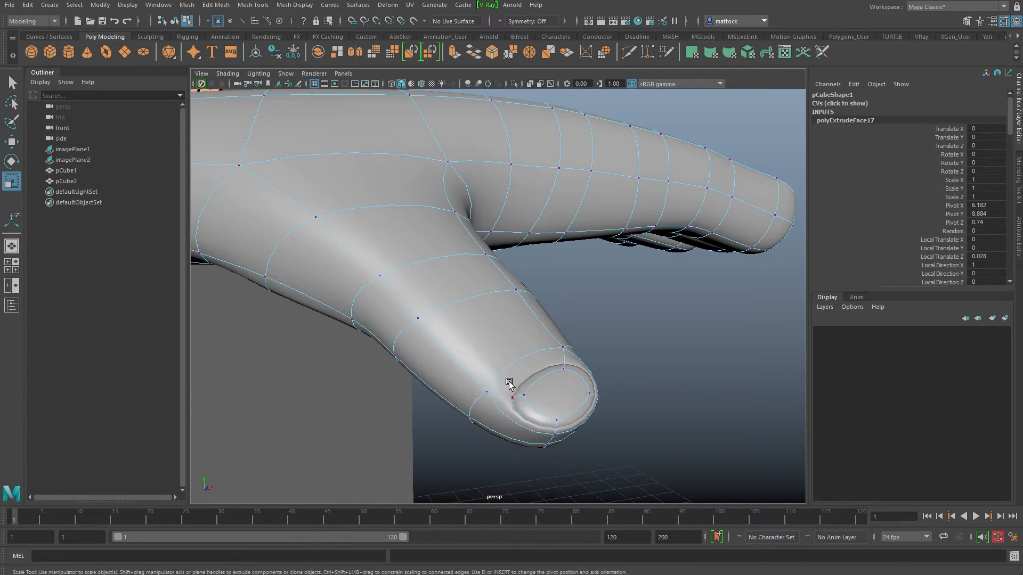
left_click_drag(533, 399, 533, 399)
left_click_drag(533, 399, 584, 376, "alt")
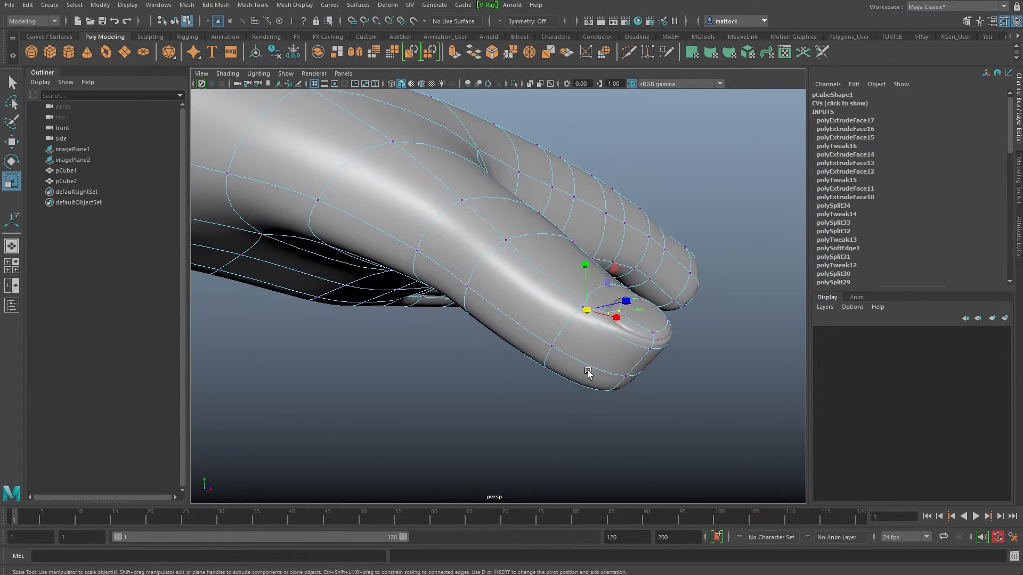
left_click_drag(583, 319, 509, 348, "alt")
left_click_drag(405, 415, 544, 353, "alt")
Return to object selection and examine the hand, arms and whole body against the character reference from several angles.
right_click_drag(429, 322, 484, 302)
left_click(557, 315)
scroll(527, 296, "down", 6)
left_click_drag(465, 301, 599, 313, "alt")
left_click(467, 337)
scroll(396, 303, "down", 5)
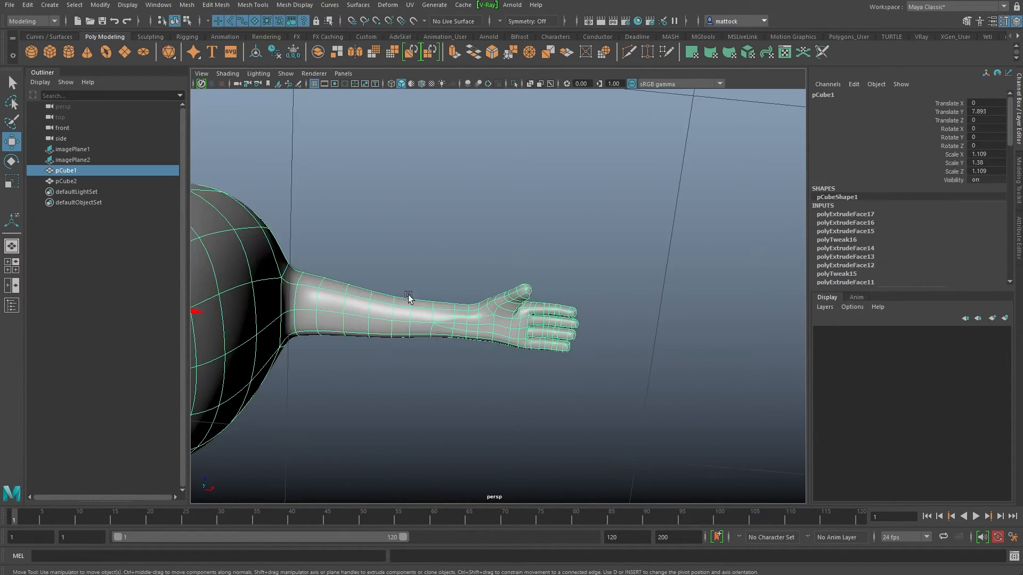
scroll(396, 303, "down", 5)
left_click_drag(396, 302, 527, 265, "alt")
left_click(696, 233)
left_click_drag(696, 233, 596, 201, "alt")
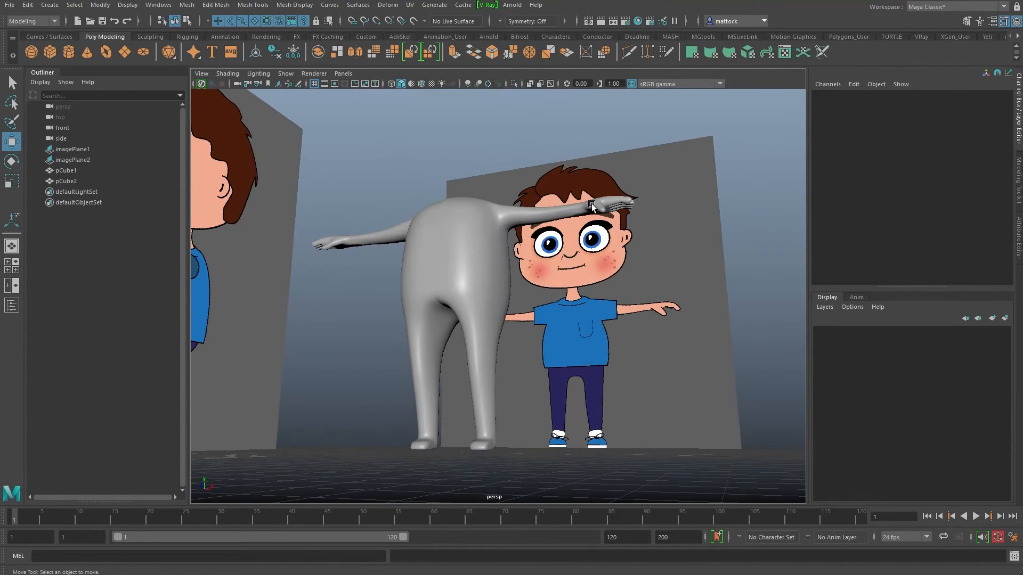
left_click_drag(488, 219, 431, 214, "alt")
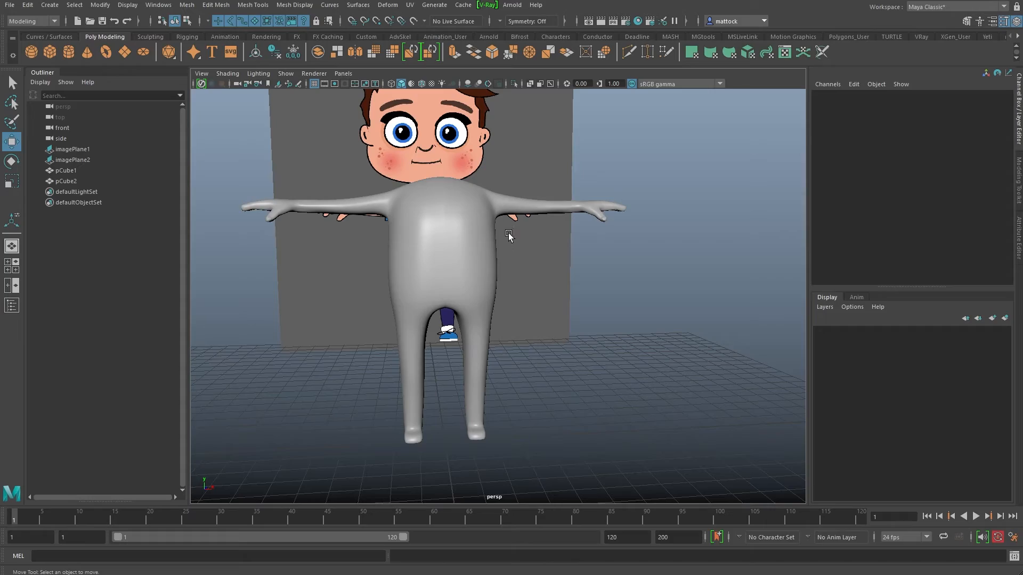
left_click_drag(481, 225, 529, 268, "alt")
left_click_drag(422, 232, 487, 236, "alt")
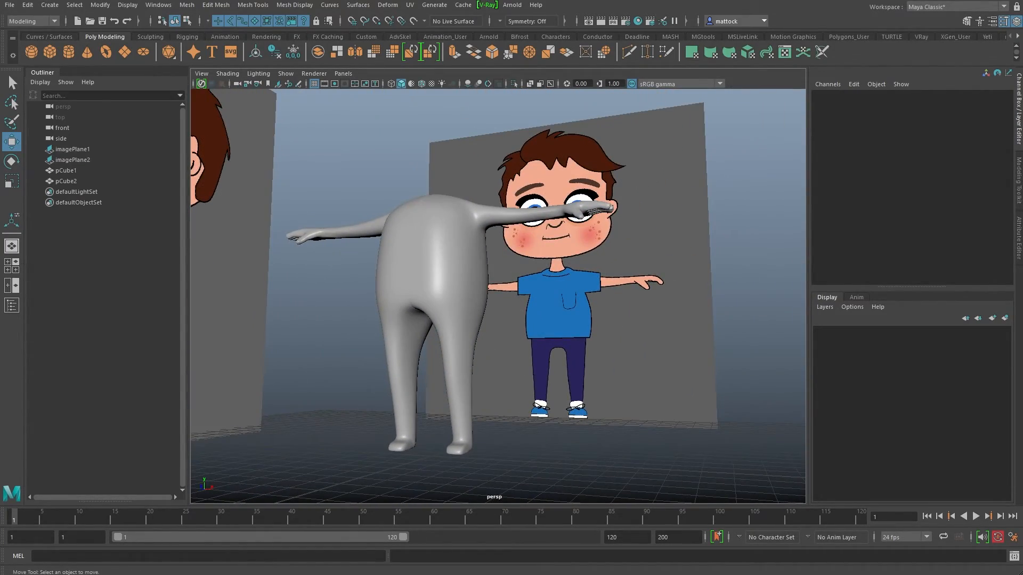